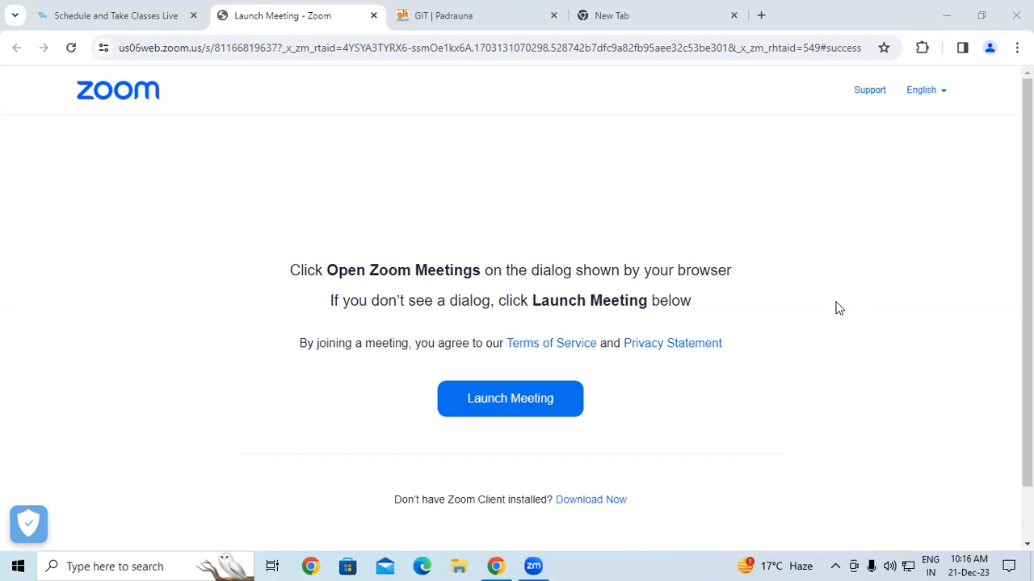
Launch Word by running winword and create a blank document.
key("super+r")
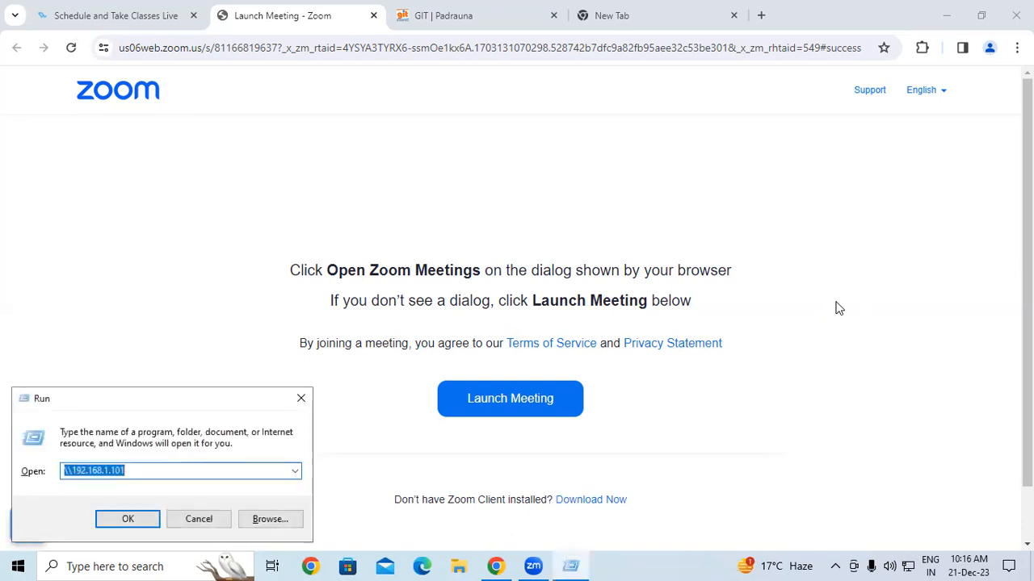
type("WIN")
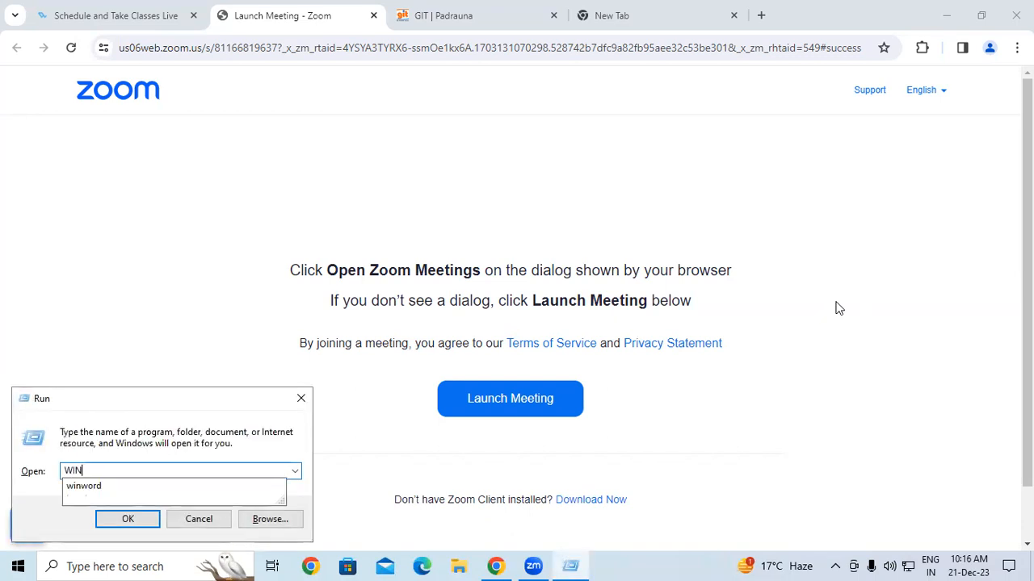
key("Down")
key("Return")
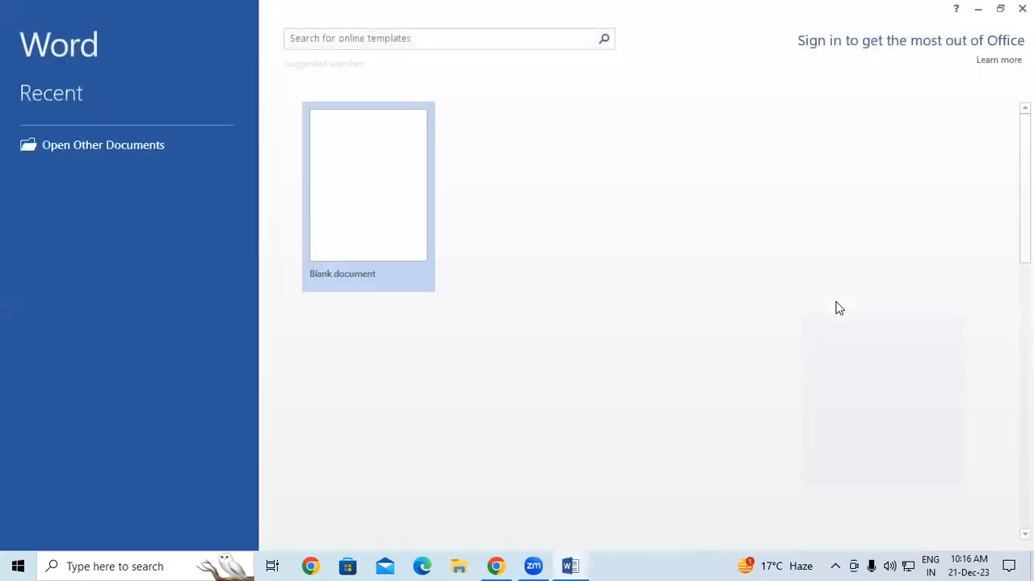
key("Return")
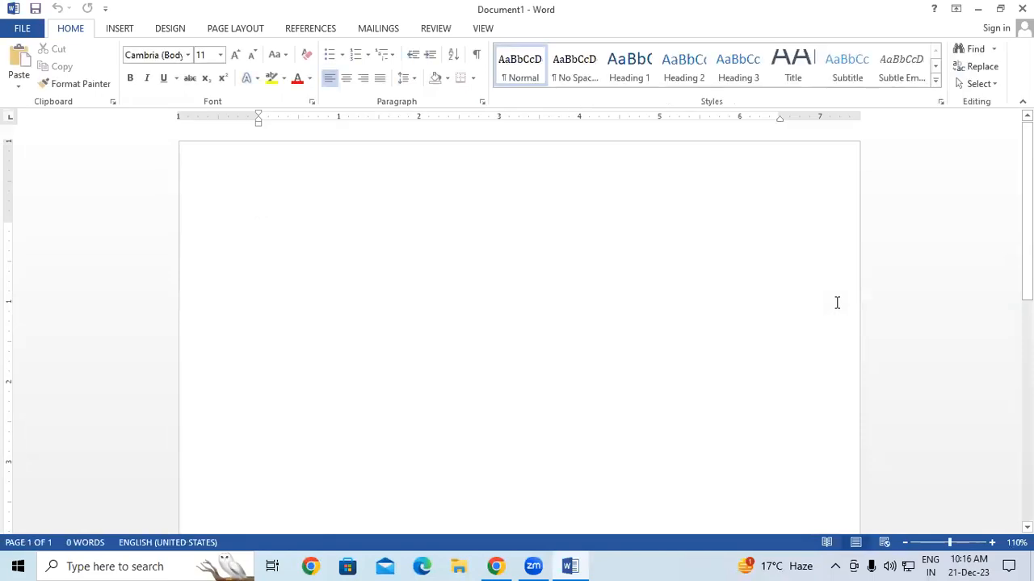
Fill the blank document with placeholder text using =LOREM(100).
left_click(171, 29)
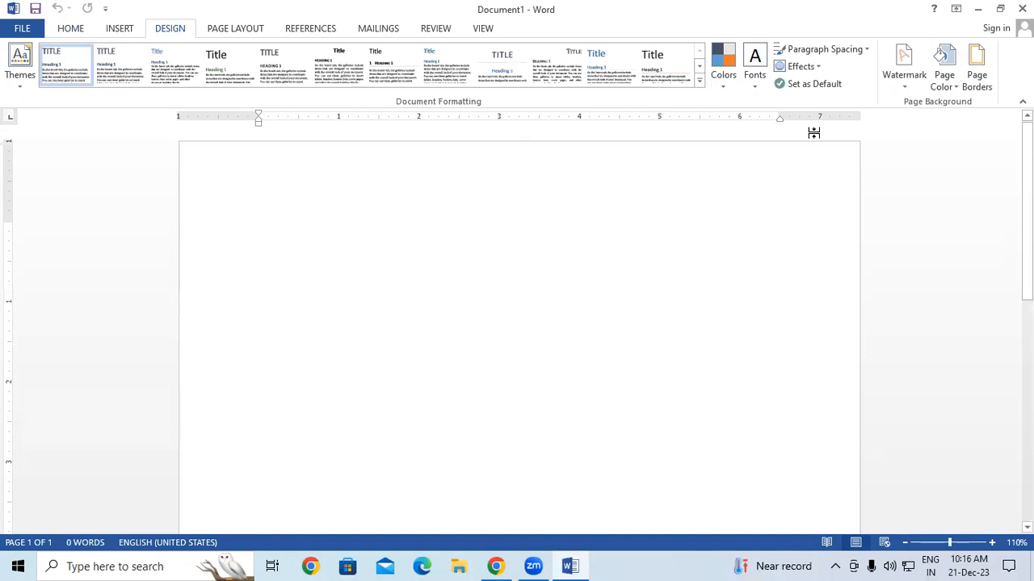
left_click(235, 30)
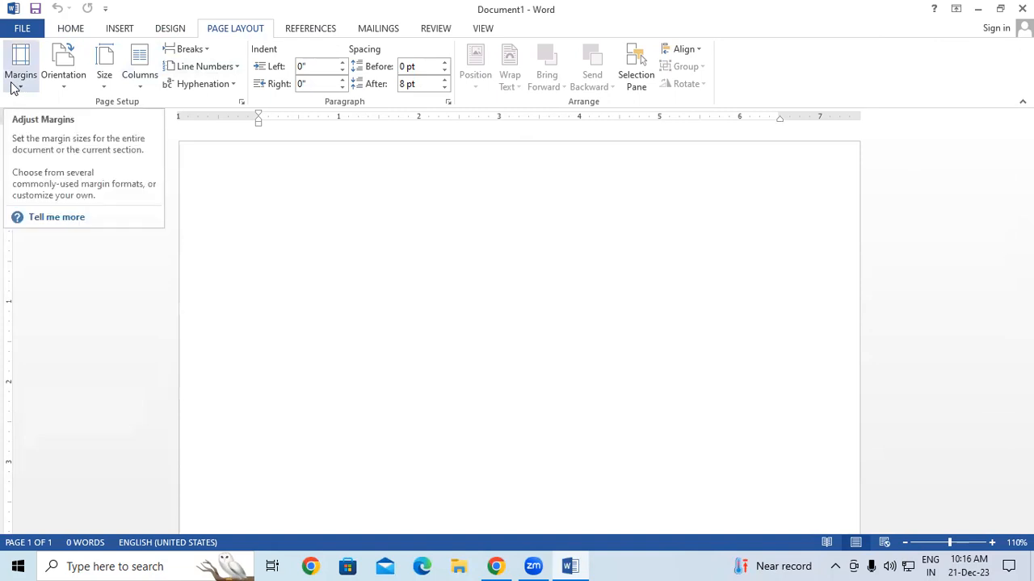
type("=")
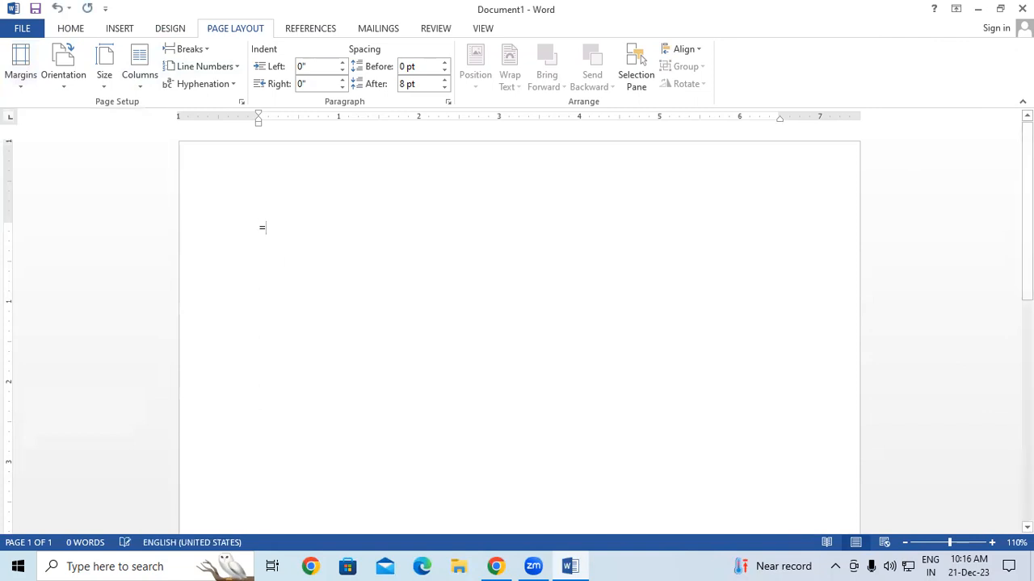
type("LORE")
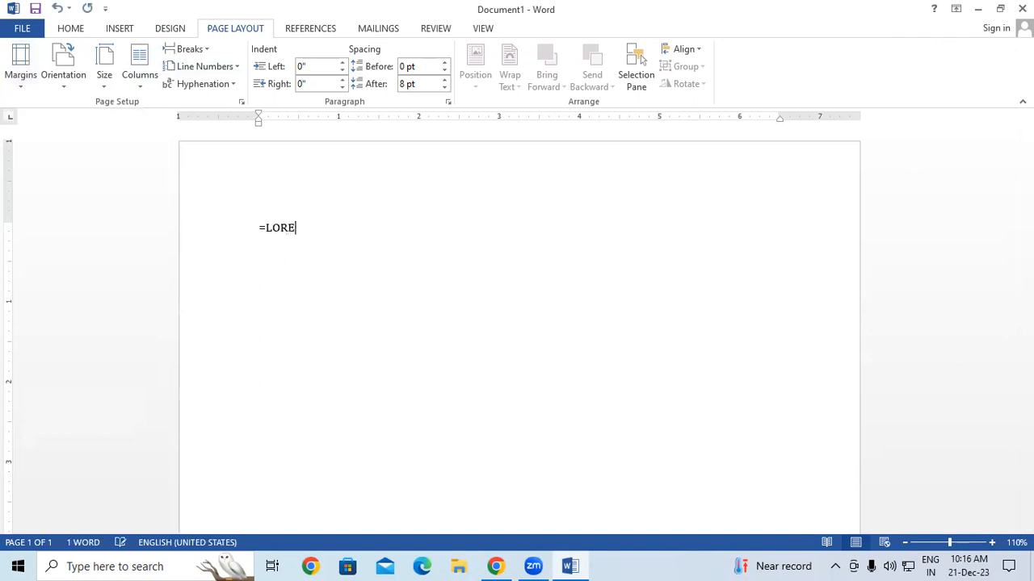
type("M(100)")
key("Return")
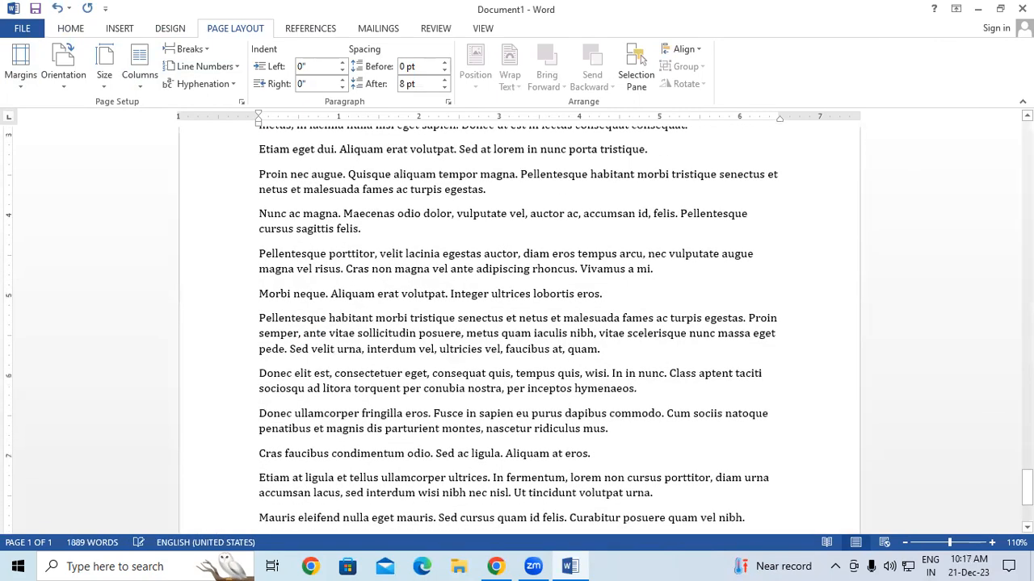
Go to the end of the first page and mark its bottom and left margins with red annotation strokes.
left_click_drag(1027, 488, 1027, 133)
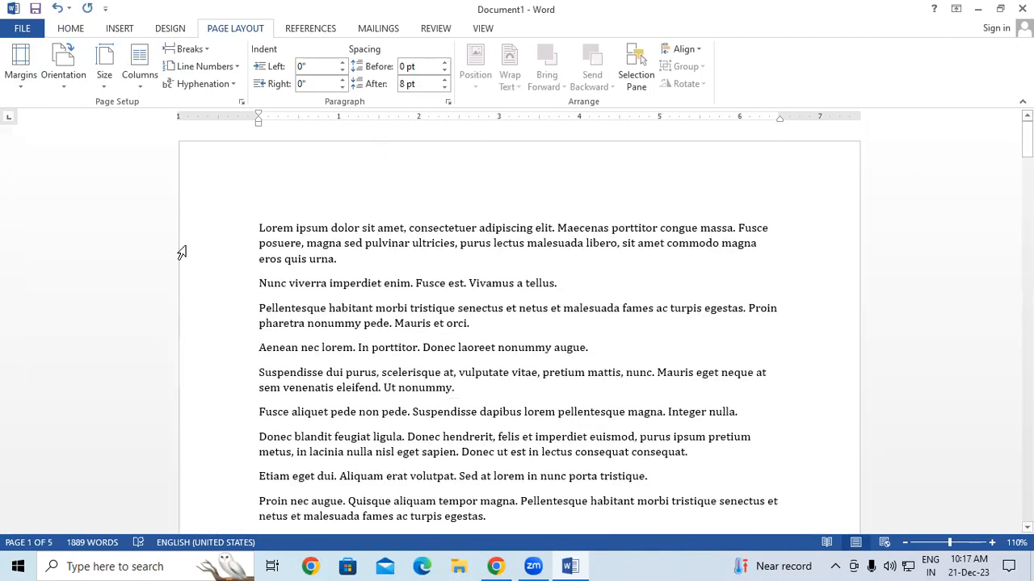
scroll(806, 234, "down", 4)
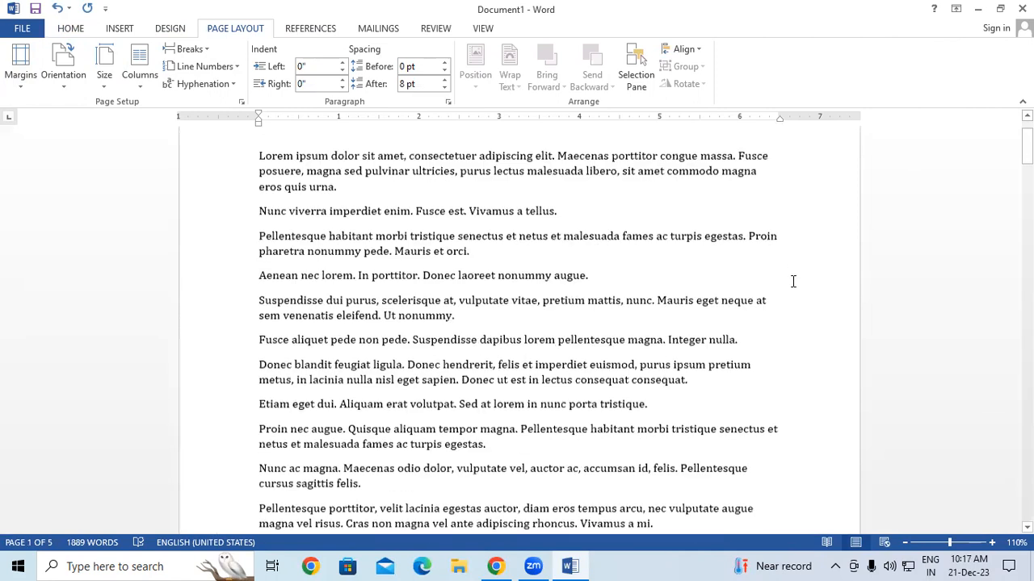
scroll(793, 281, "down", 10)
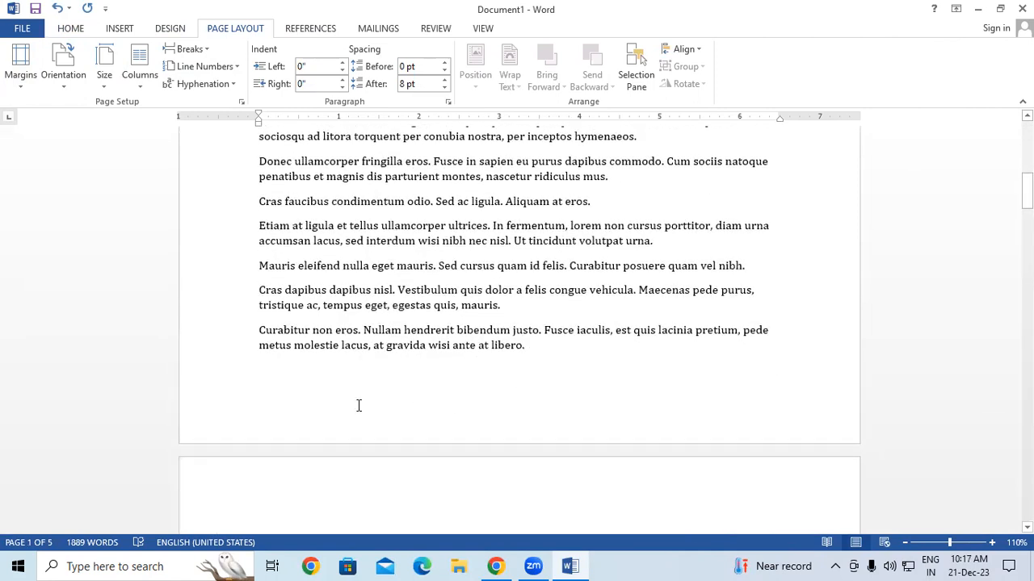
left_click(662, 485)
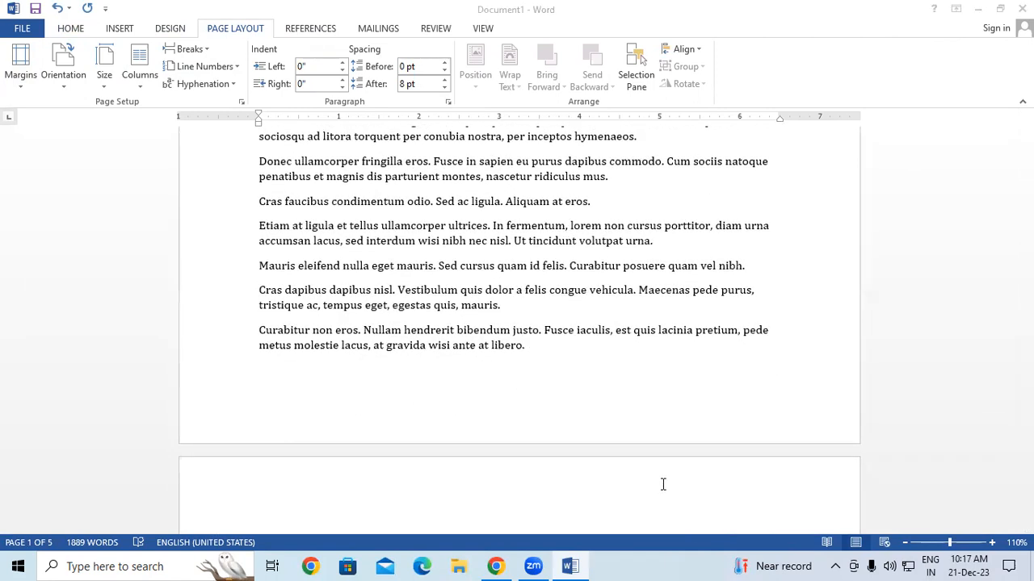
left_click_drag(339, 355, 348, 430)
mouse_move(250, 291)
left_mouse_down()
mouse_move(188, 289)
mouse_move(257, 287)
left_mouse_up()
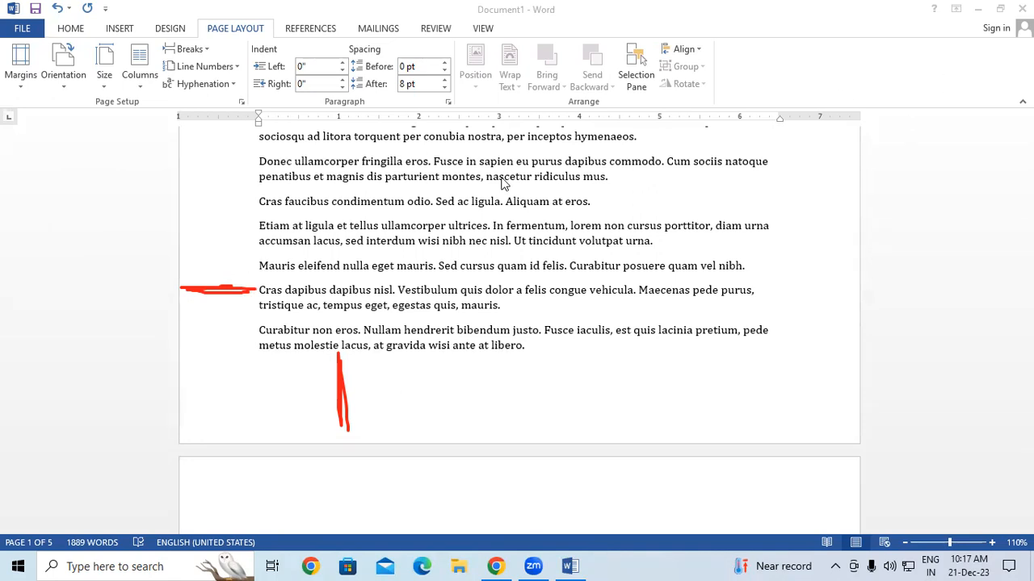
Try the Normal and Narrow margin presets on the document and look at the text's distance from the page edges.
left_click(21, 77)
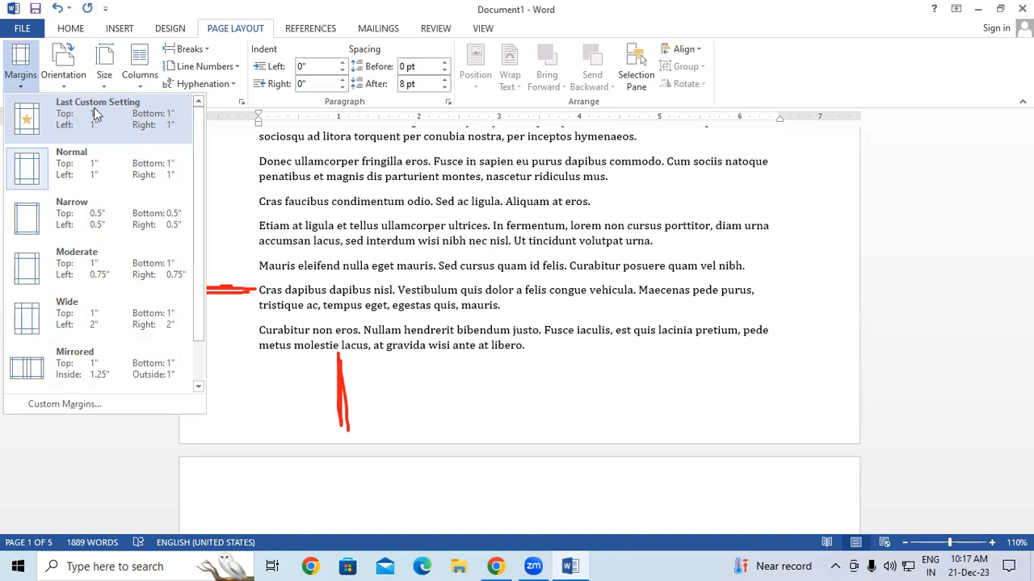
left_click(76, 171)
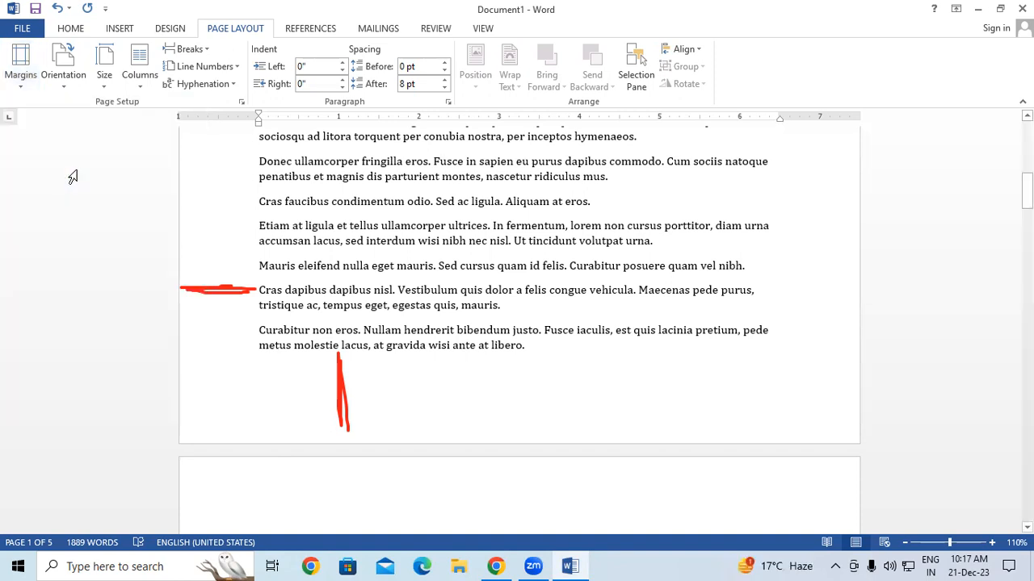
left_click(24, 75)
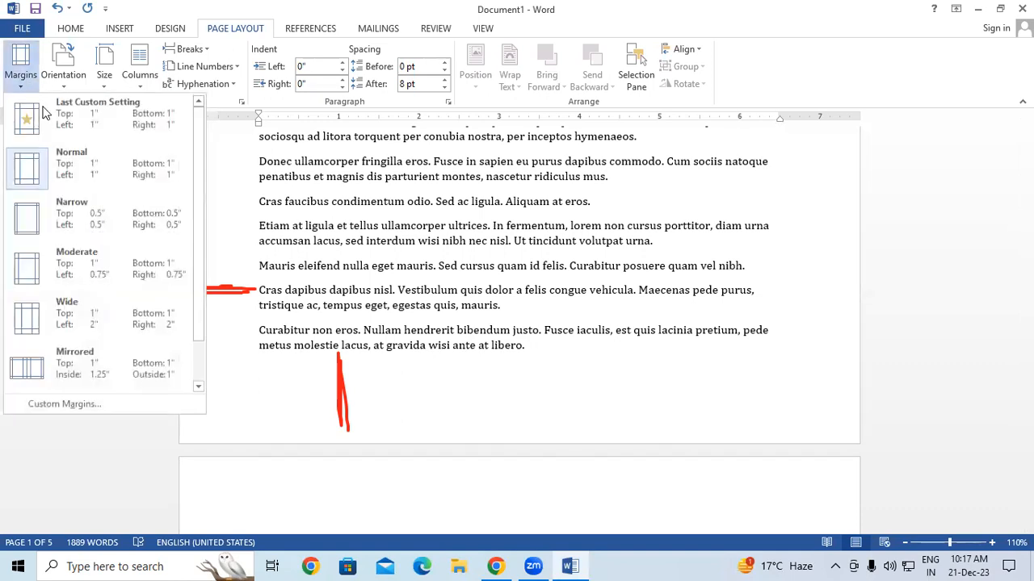
left_click(63, 227)
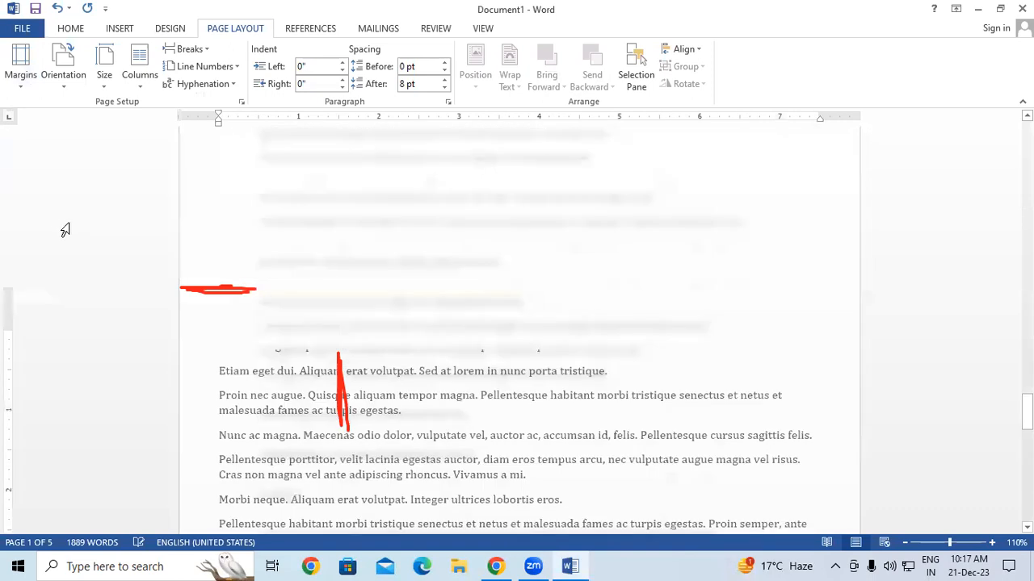
scroll(248, 337, "up", 3)
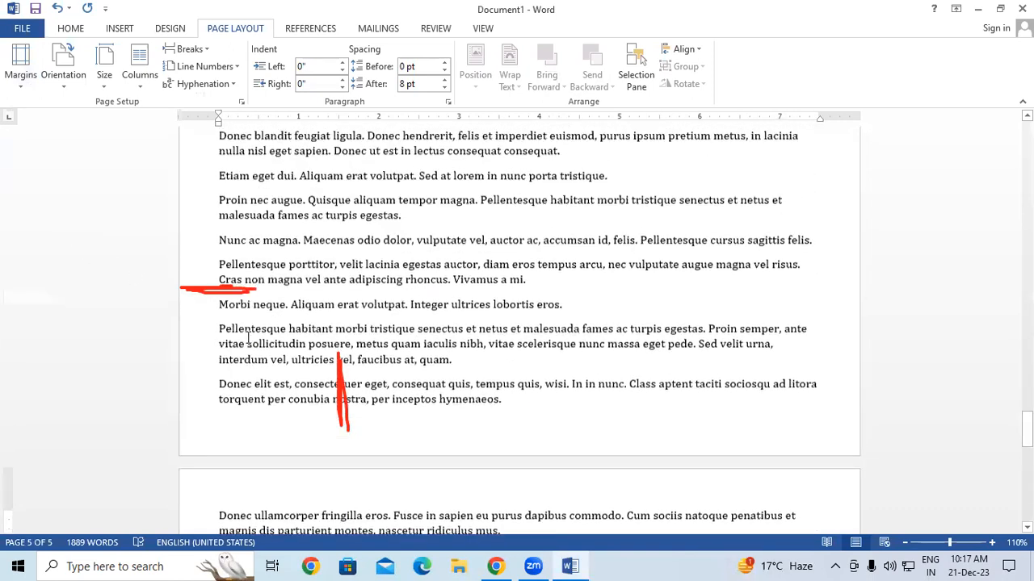
scroll(248, 338, "down", 1)
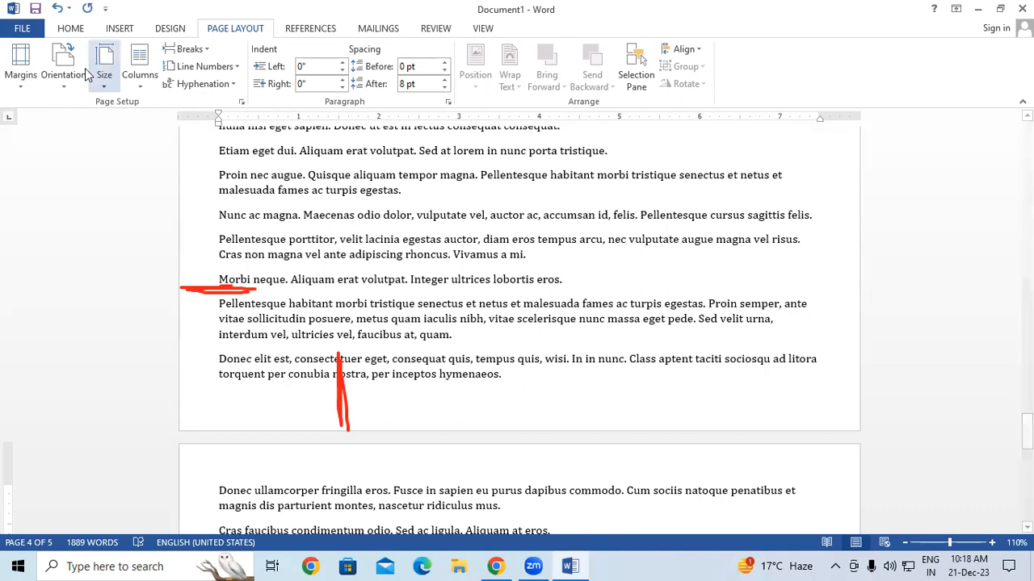
Apply the Wide margin preset to the document and look at the text's distance from the page edges.
left_click(20, 65)
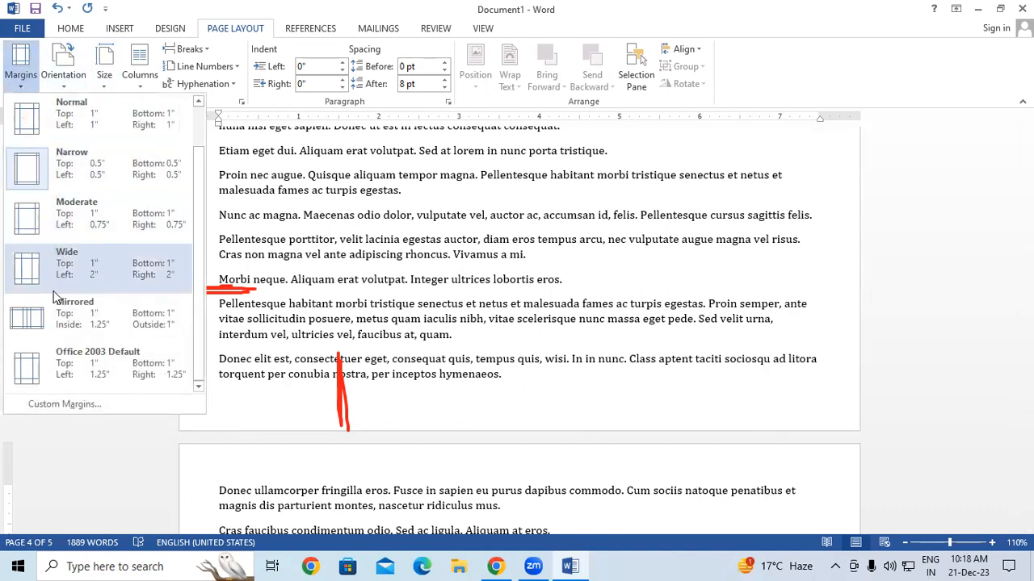
left_click(59, 274)
scroll(657, 291, "up", 1)
scroll(656, 291, "up", 3)
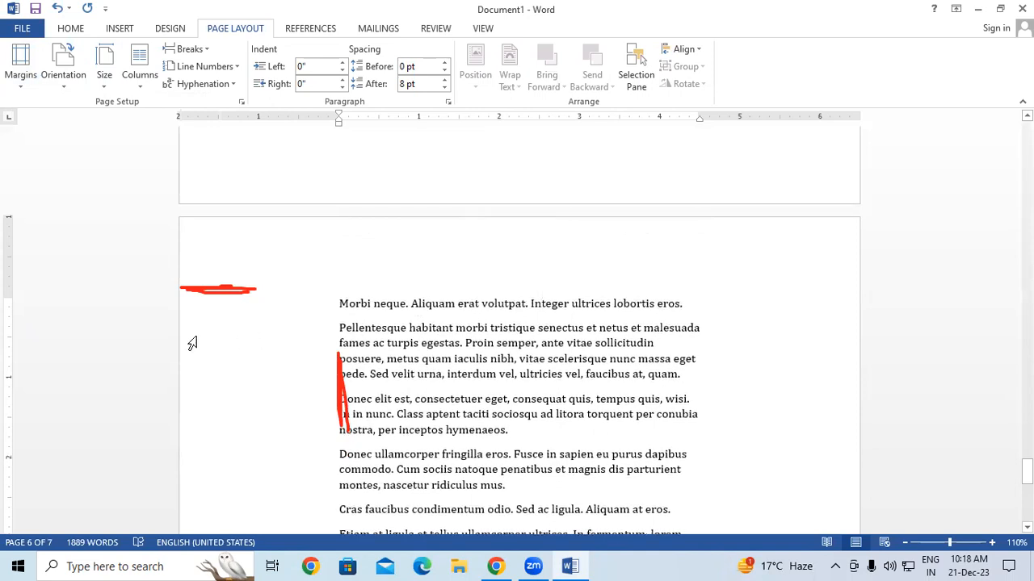
scroll(348, 330, "down", 1)
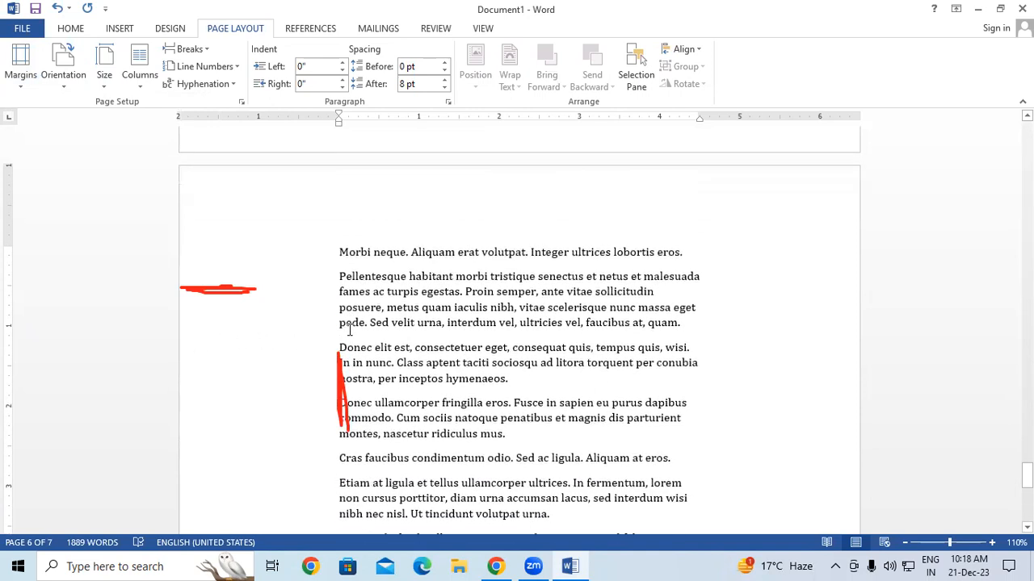
Open the custom margin settings and go through the top, left, bottom, right and gutter values.
left_click(13, 81)
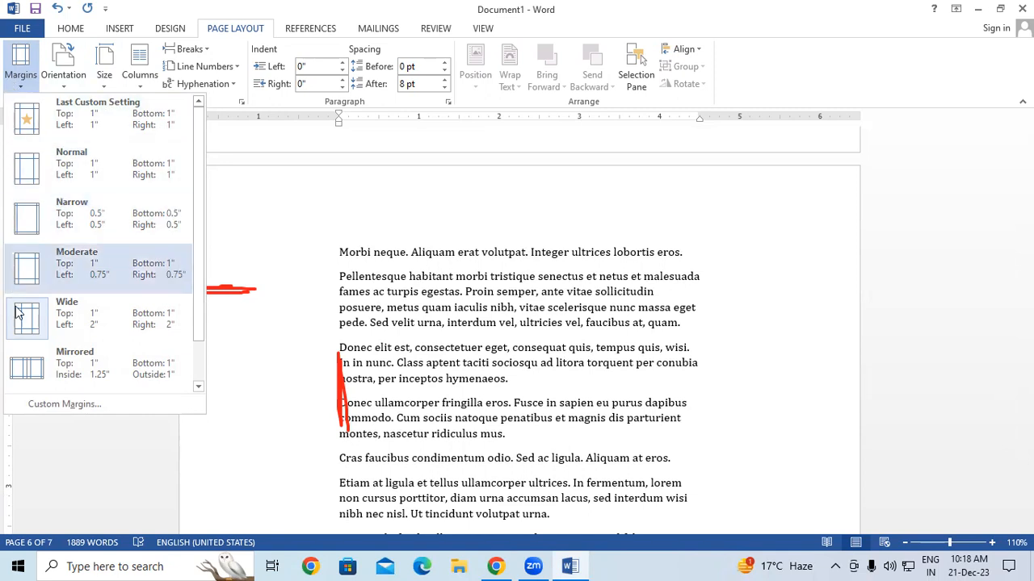
left_click(75, 406)
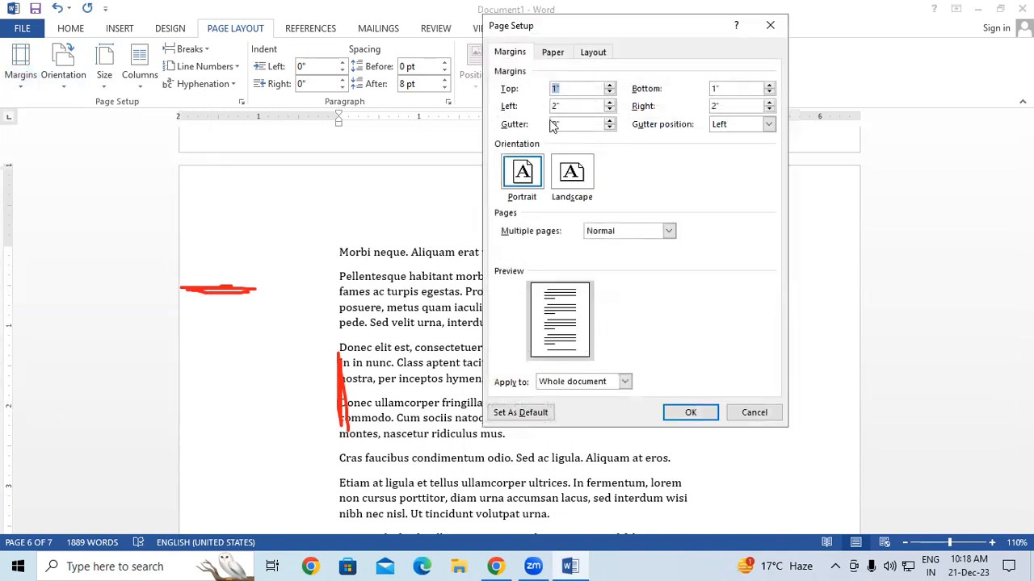
left_click_drag(609, 38, 344, 68)
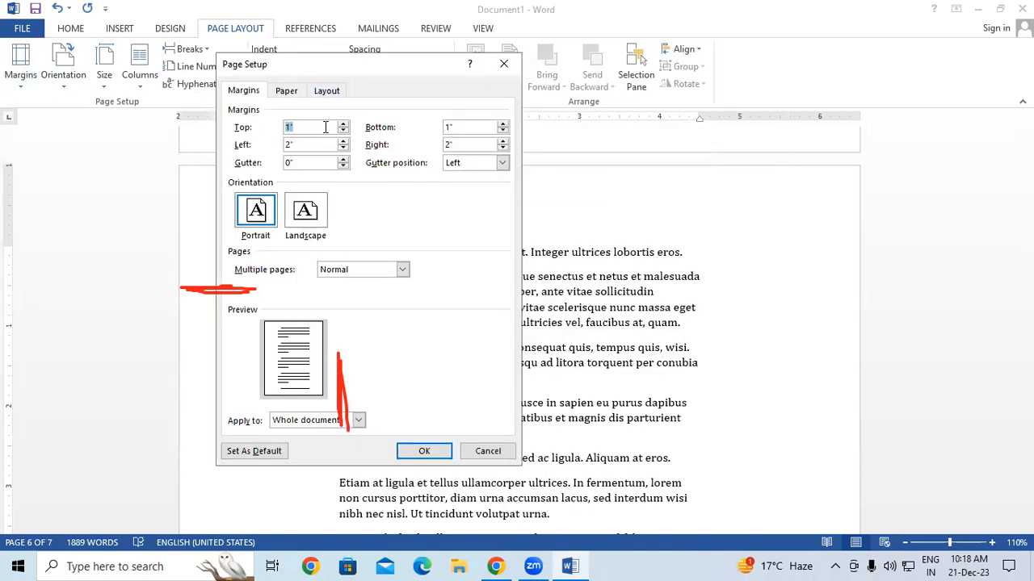
left_click(303, 145)
left_click(454, 127)
left_click(462, 145)
left_click(294, 164)
Move the Page Setup dialog off the page and mark the top margin with a red annotation stroke.
left_click_drag(365, 75, 144, 84)
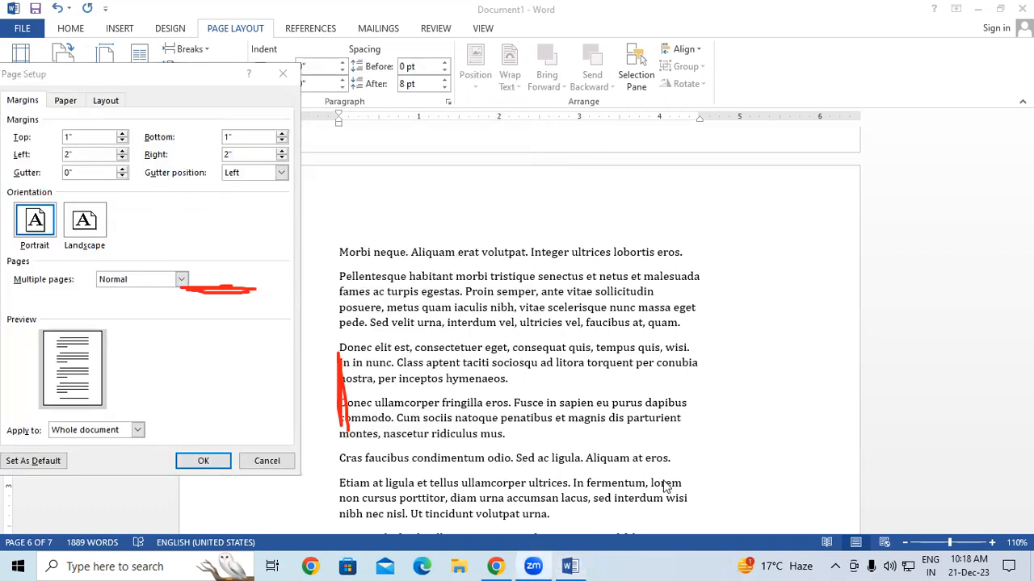
left_click_drag(568, 170, 578, 239)
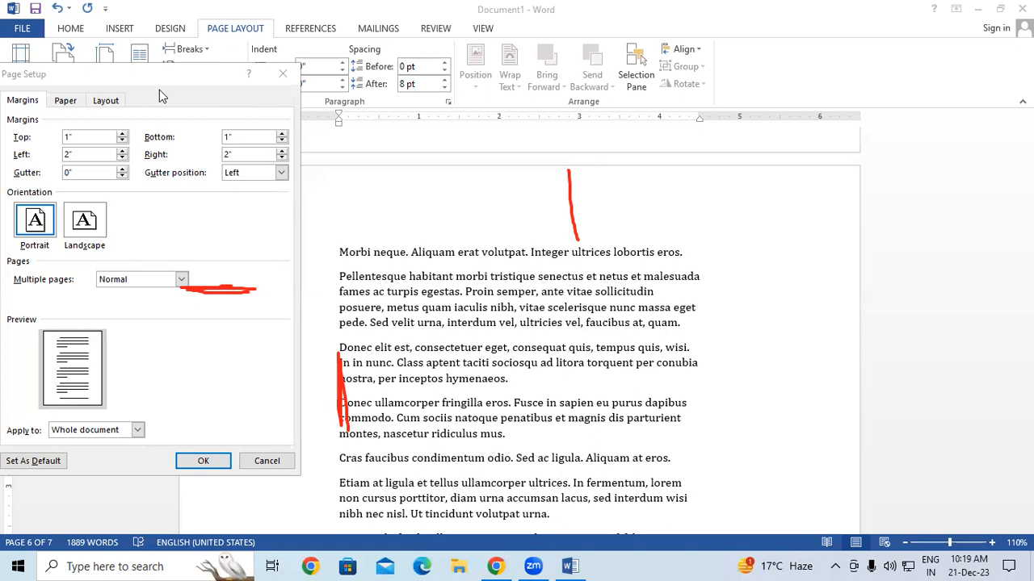
left_click_drag(161, 84, 374, 57)
Set the top, bottom, left and right margins to 0 for the whole document and apply them.
left_click_drag(304, 110, 273, 109)
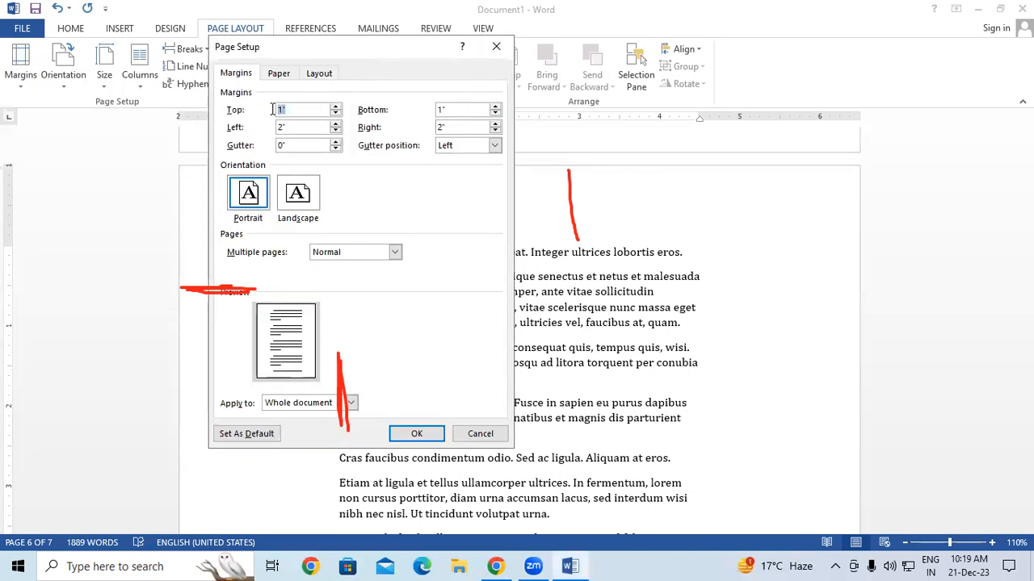
left_click(453, 107)
left_click_drag(297, 126, 261, 124)
left_click_drag(448, 127, 418, 129)
type("0")
left_click_drag(457, 108, 396, 129)
type("0")
left_click_drag(300, 127, 268, 131)
type("0")
left_click_drag(454, 128, 411, 130)
type("0")
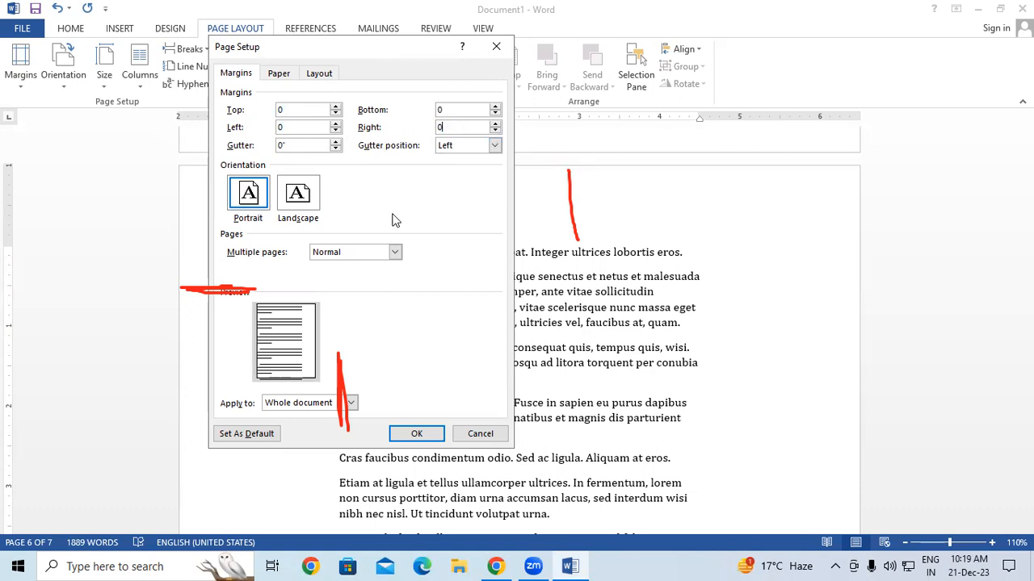
left_click(428, 434)
Review the text against the page edges, highlighting the opening paragraphs of the last page and clearing the selection.
scroll(438, 443, "up", 7)
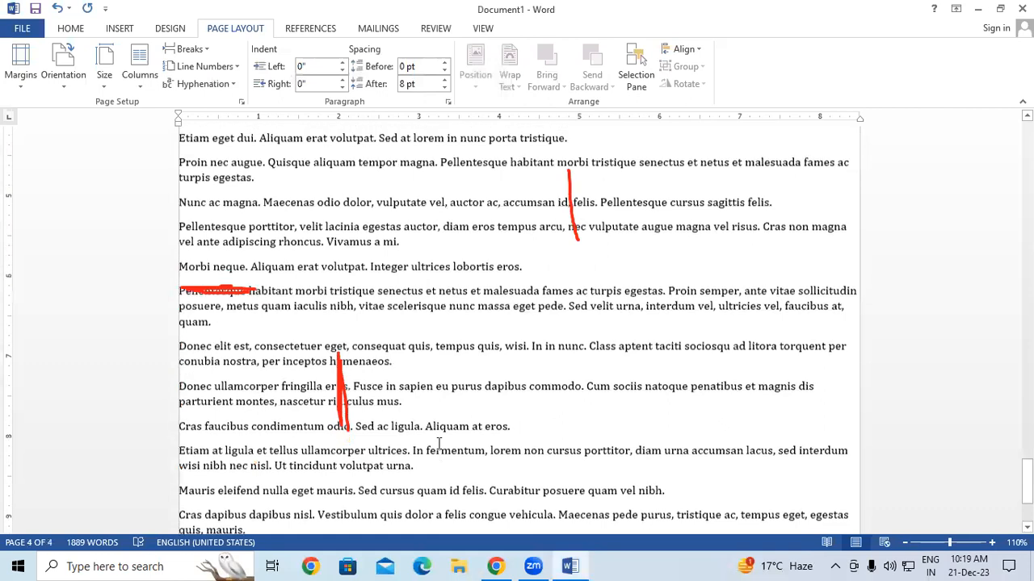
scroll(439, 443, "up", 4)
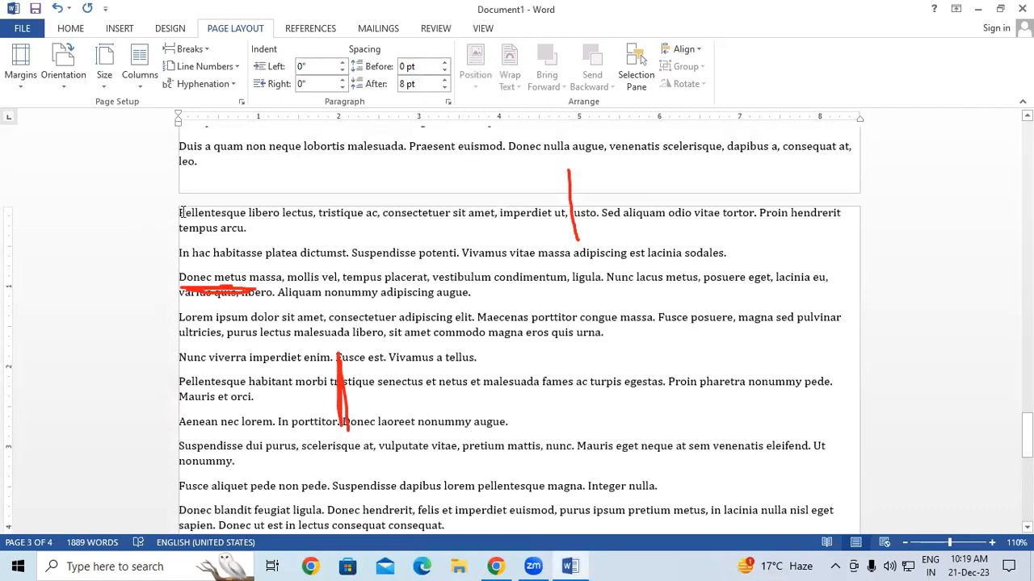
left_click_drag(181, 212, 622, 488)
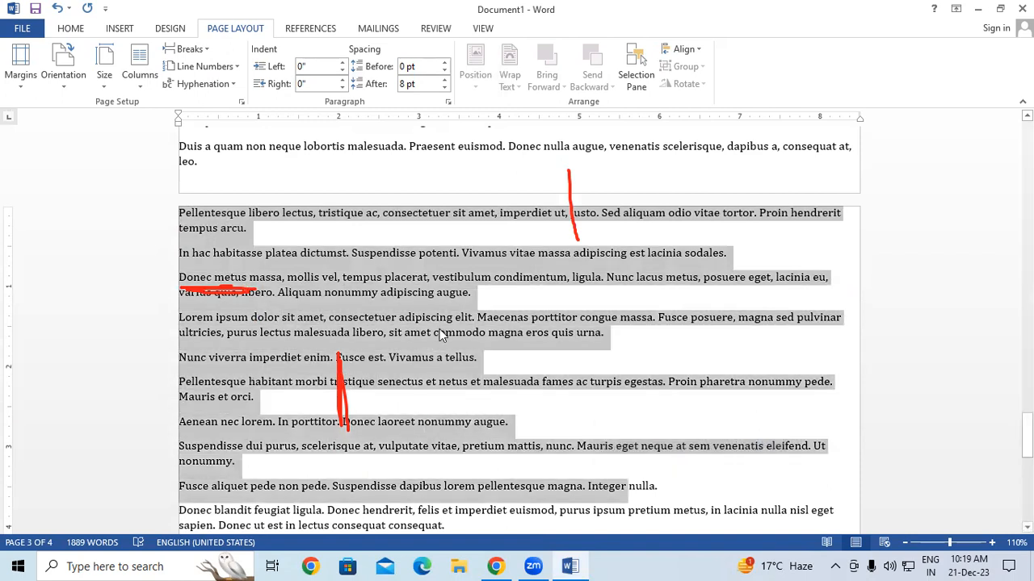
left_click(437, 332)
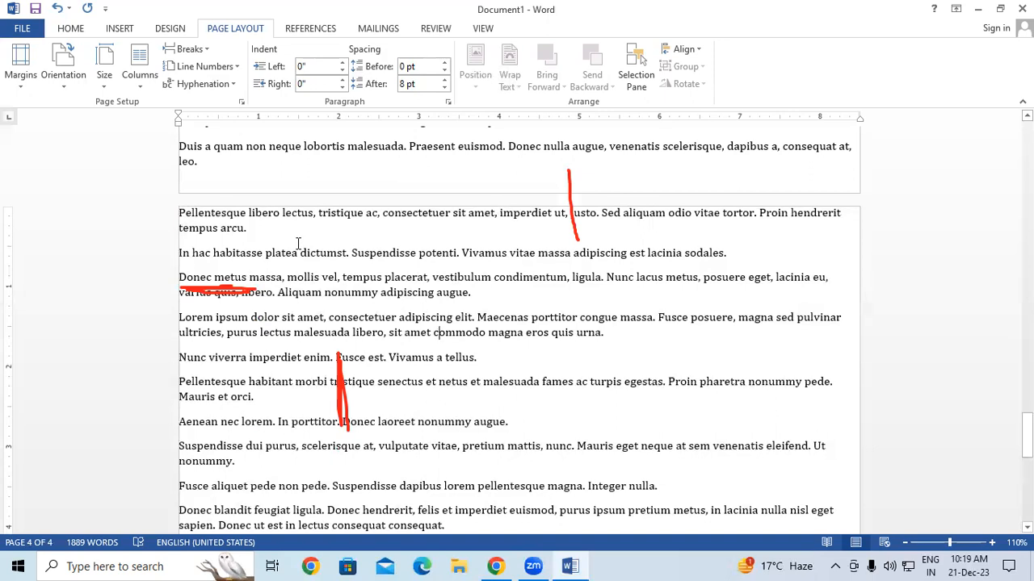
Apply the Normal margin preset, with 1" on all four sides, after looking over the other presets.
left_click(20, 66)
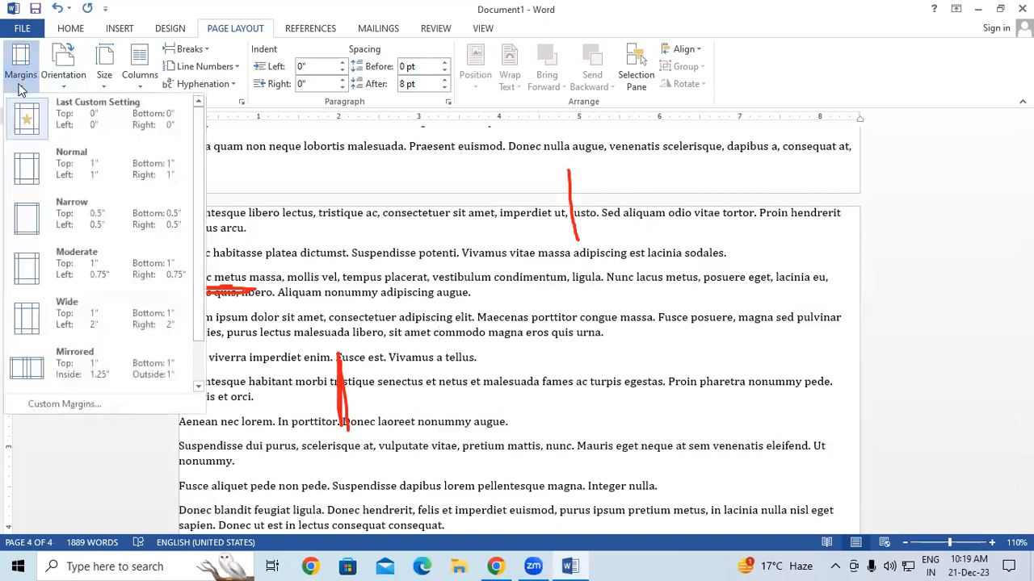
left_click(46, 171)
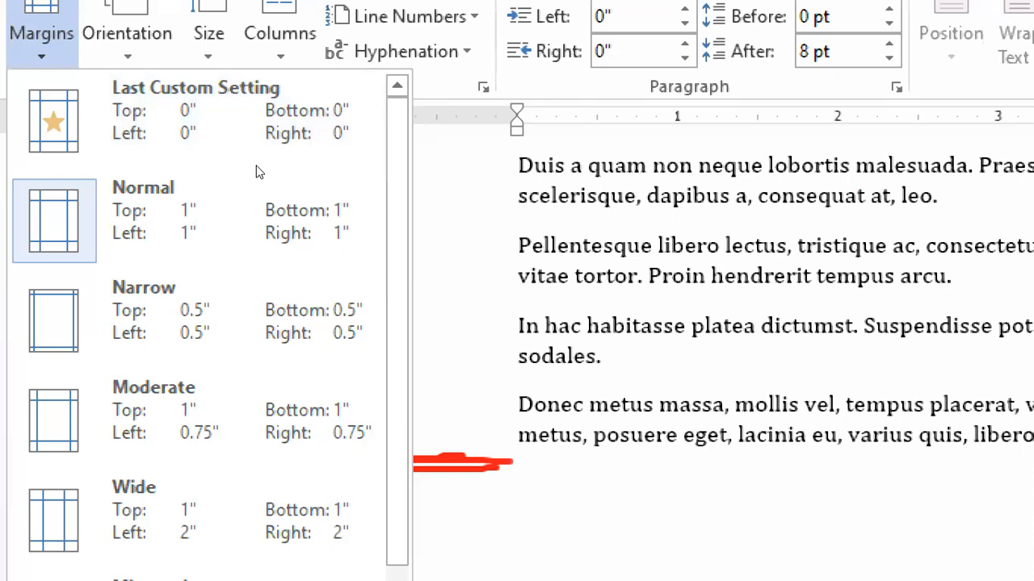
scroll(71, 167, "down", 1)
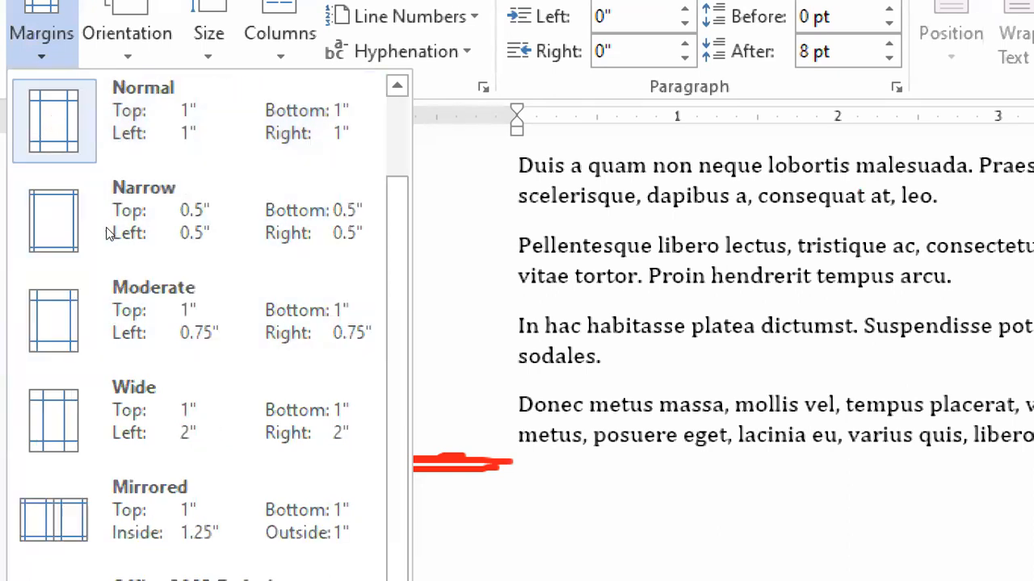
scroll(100, 241, "up", 1)
left_click(74, 194)
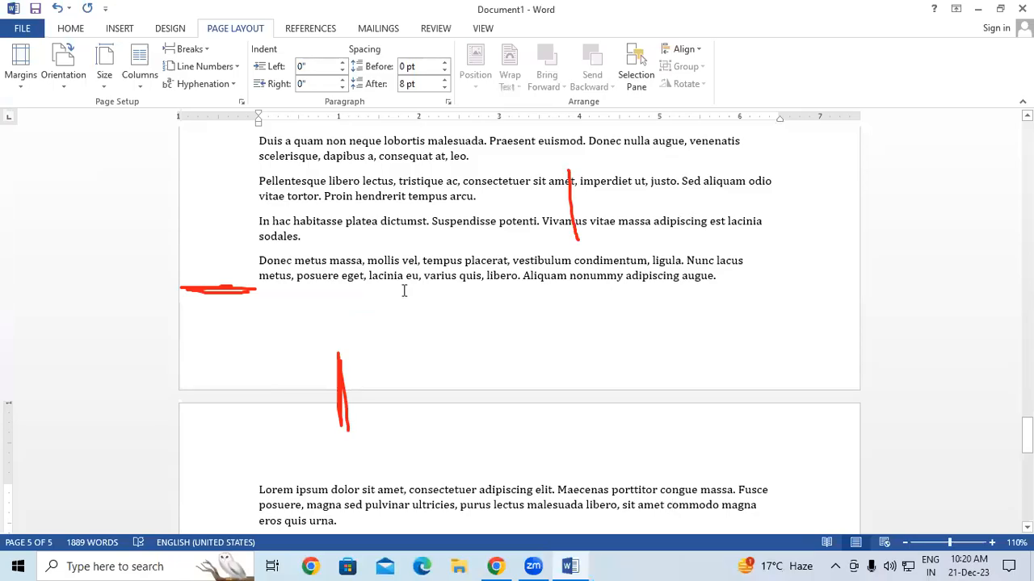
Mark the left and top margins of page 3 with red annotation strokes, and clear the strokes again.
scroll(404, 288, "up", 2)
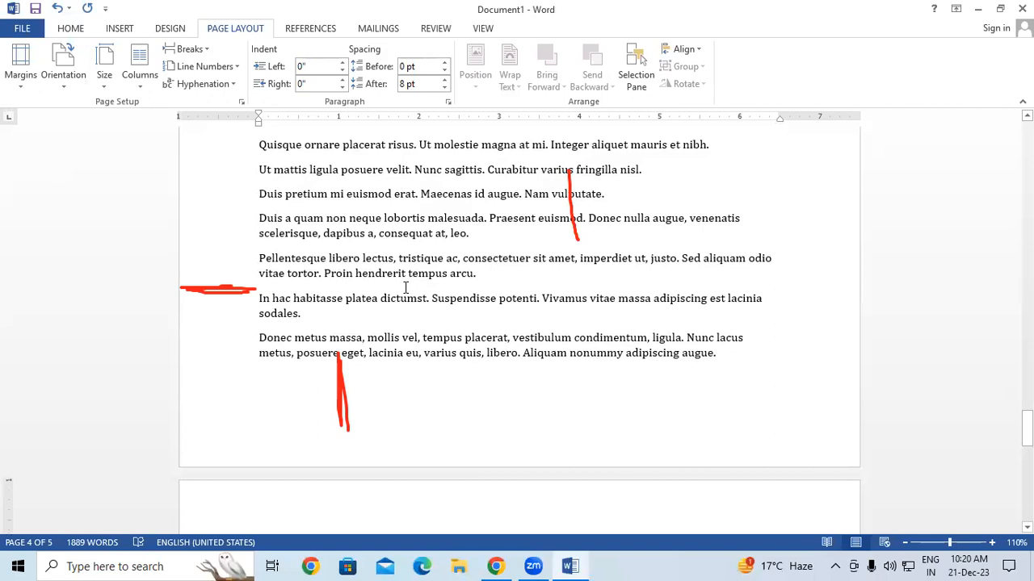
scroll(405, 288, "up", 5)
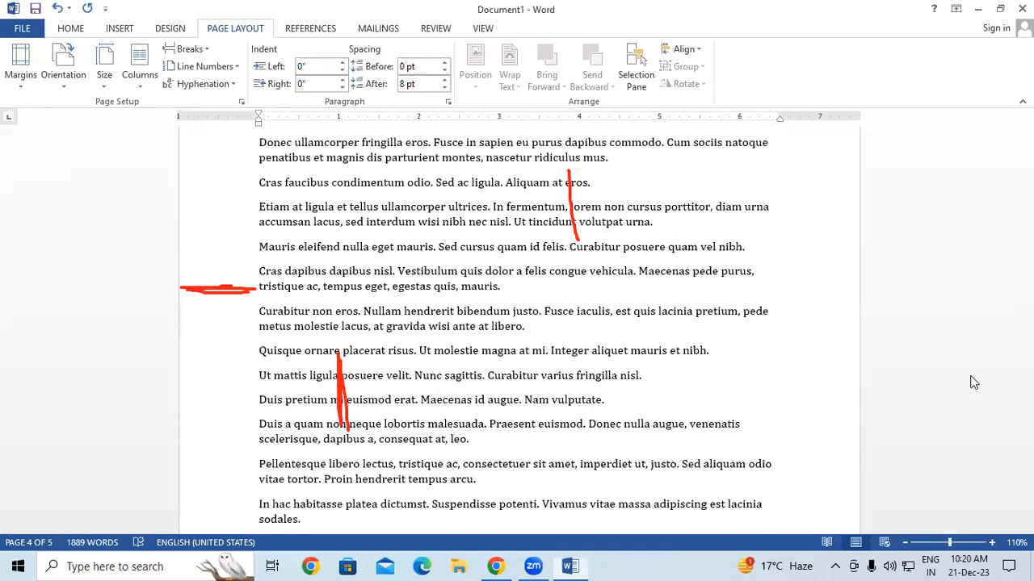
scroll(336, 224, "up", 9)
scroll(336, 217, "up", 1)
scroll(336, 216, "down", 1)
scroll(629, 292, "up", 1)
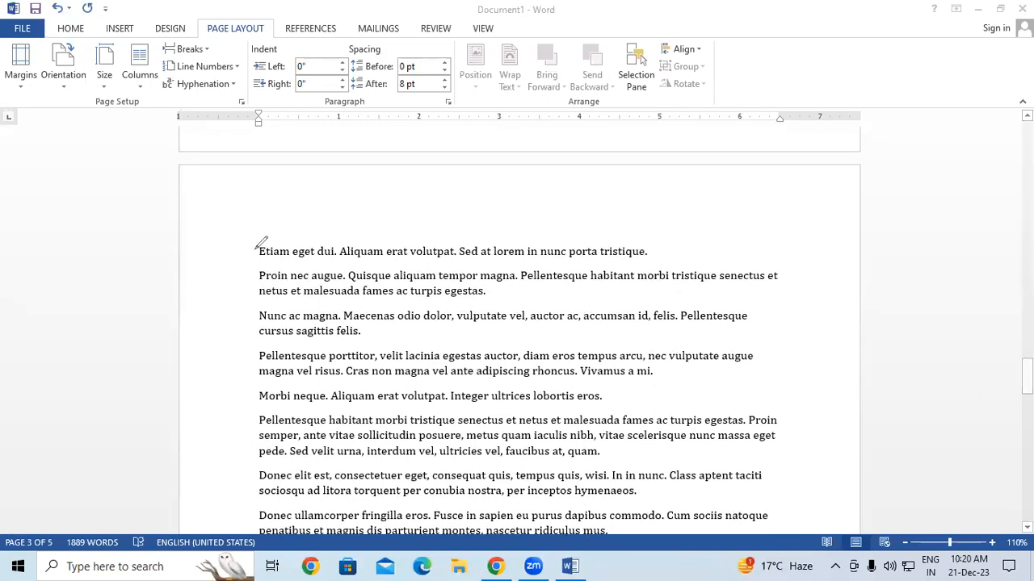
left_click_drag(259, 250, 178, 249)
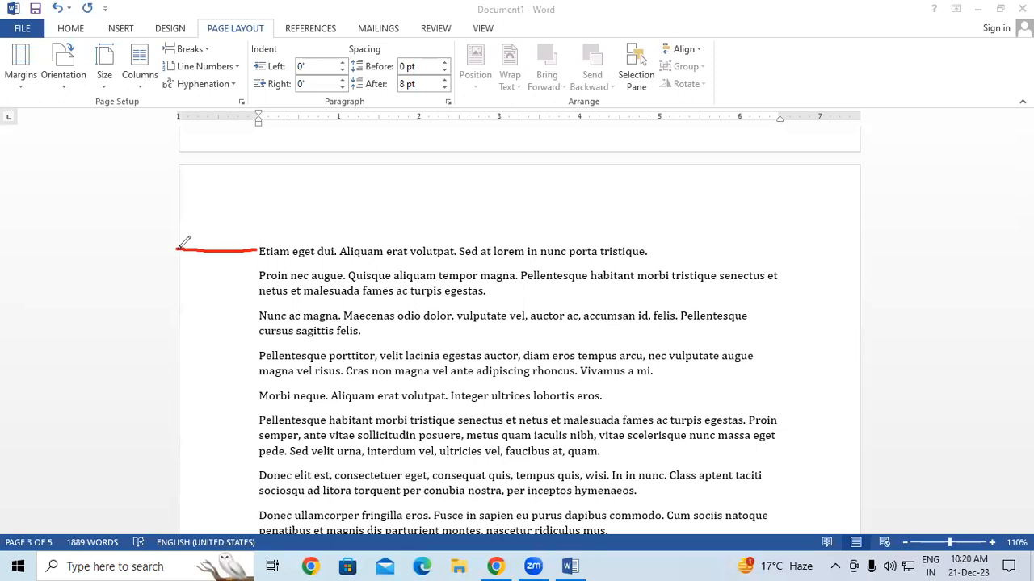
left_click_drag(261, 241, 212, 244)
left_click_drag(268, 179, 268, 235)
left_click_drag(227, 168, 220, 206)
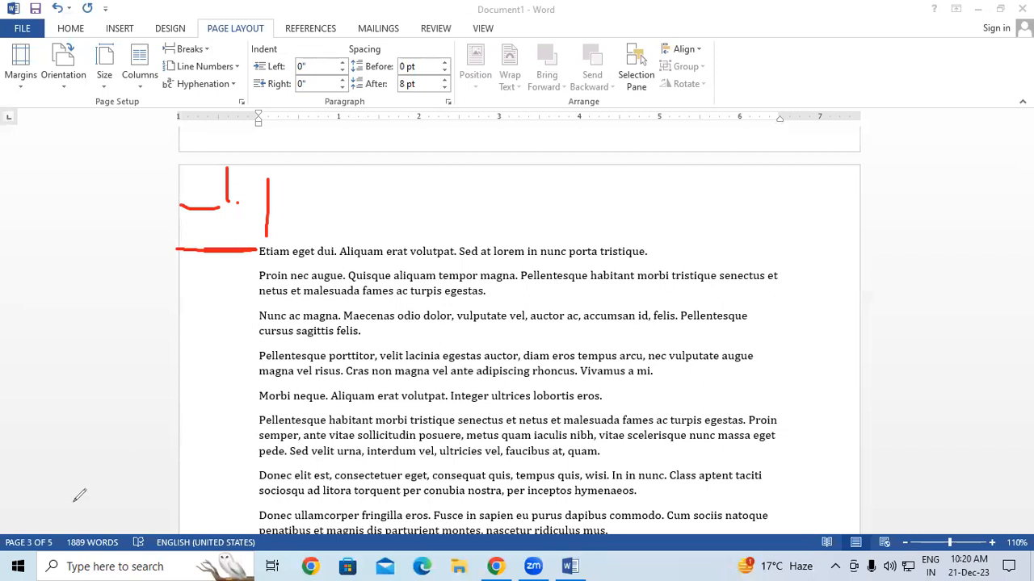
mouse_move(46, 529)
left_mouse_down()
mouse_move(35, 543)
mouse_move(50, 554)
mouse_move(59, 535)
left_mouse_up()
left_click(387, 259)
Open the custom margin settings to check the current margin values, and close them without changes.
scroll(387, 258, "up", 1)
left_click(21, 69)
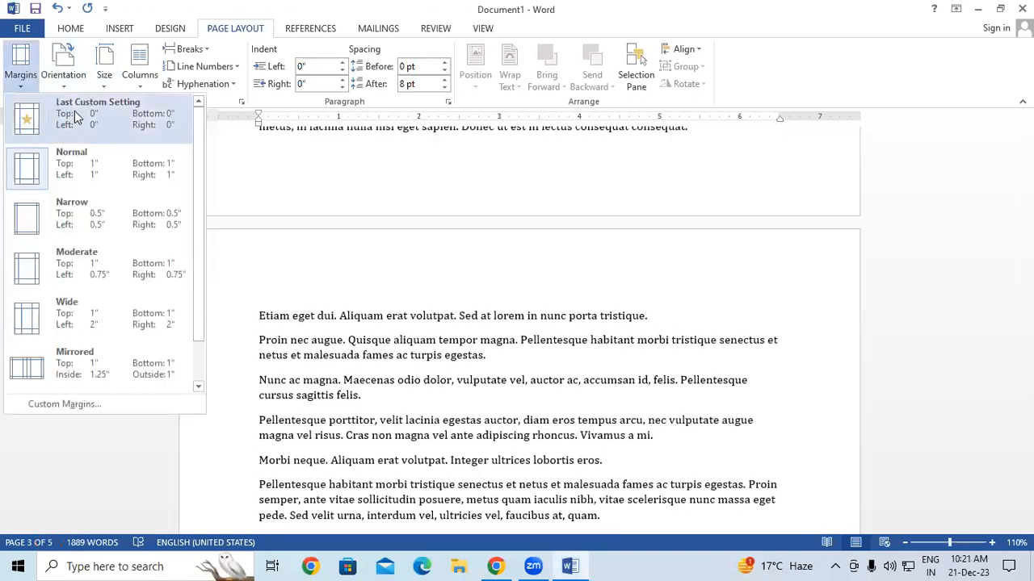
left_click(71, 406)
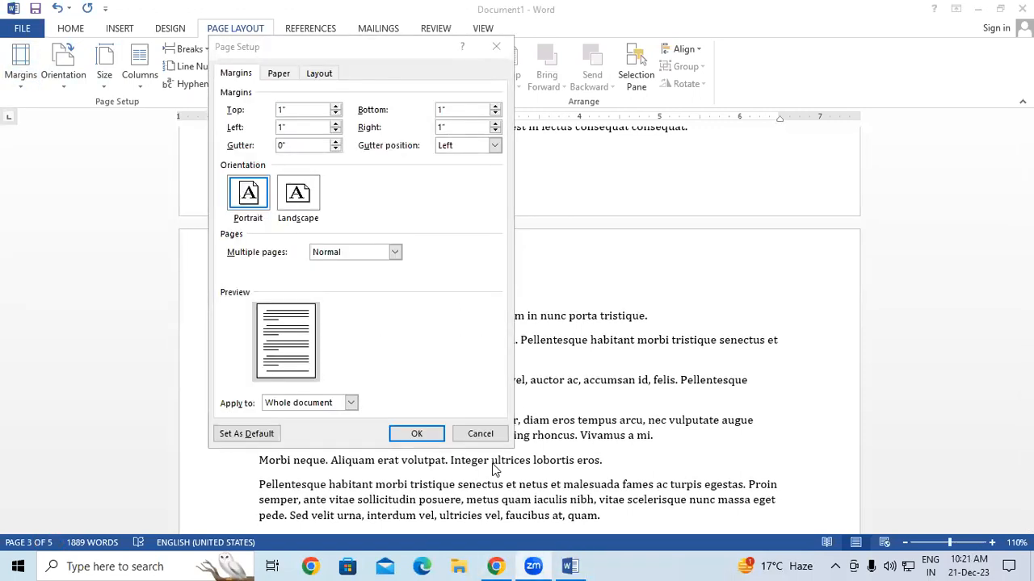
left_click(388, 69)
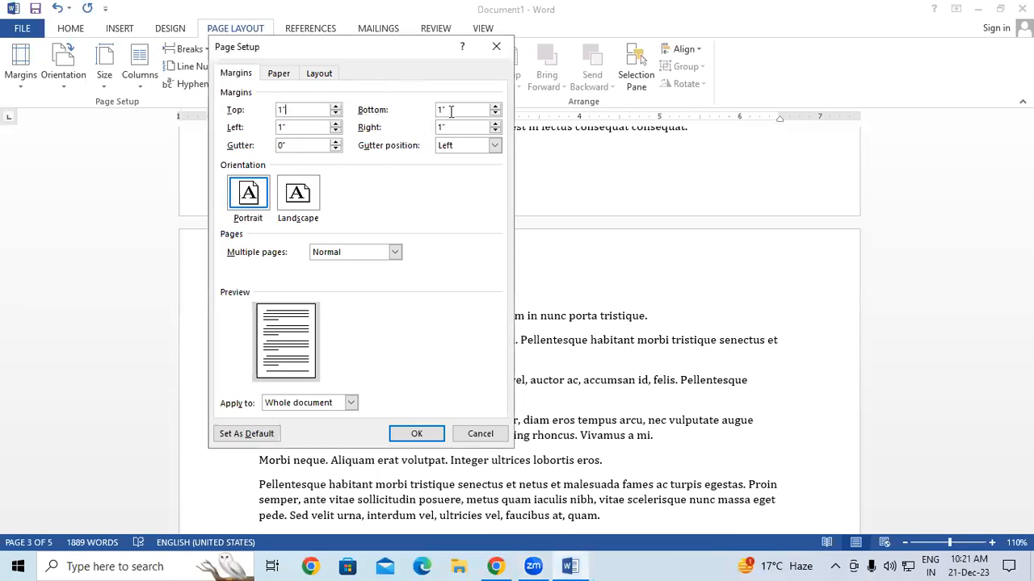
left_click(479, 434)
Reapply the last custom margin setting, with all four margins at 0".
left_click(21, 67)
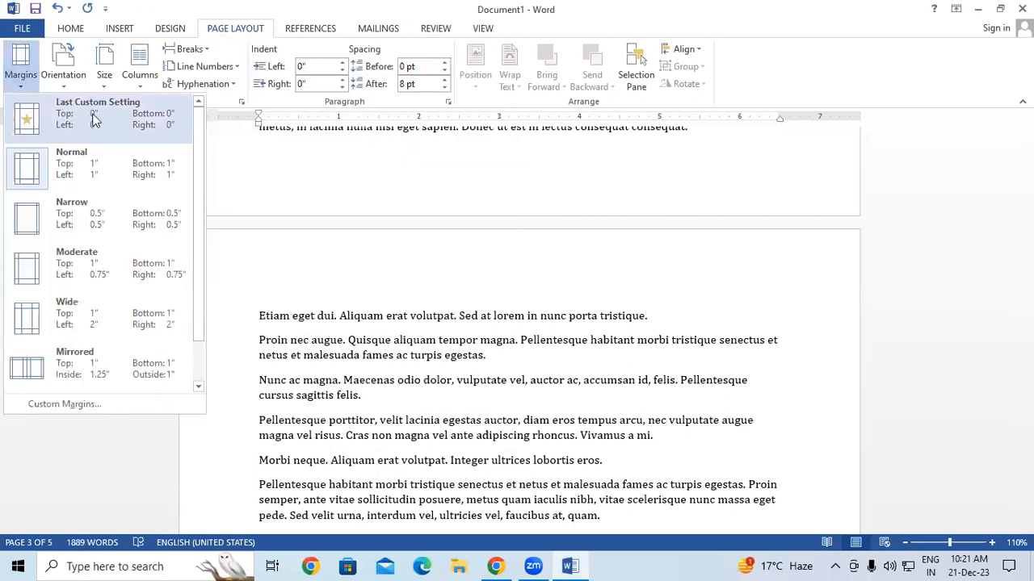
left_click(92, 119)
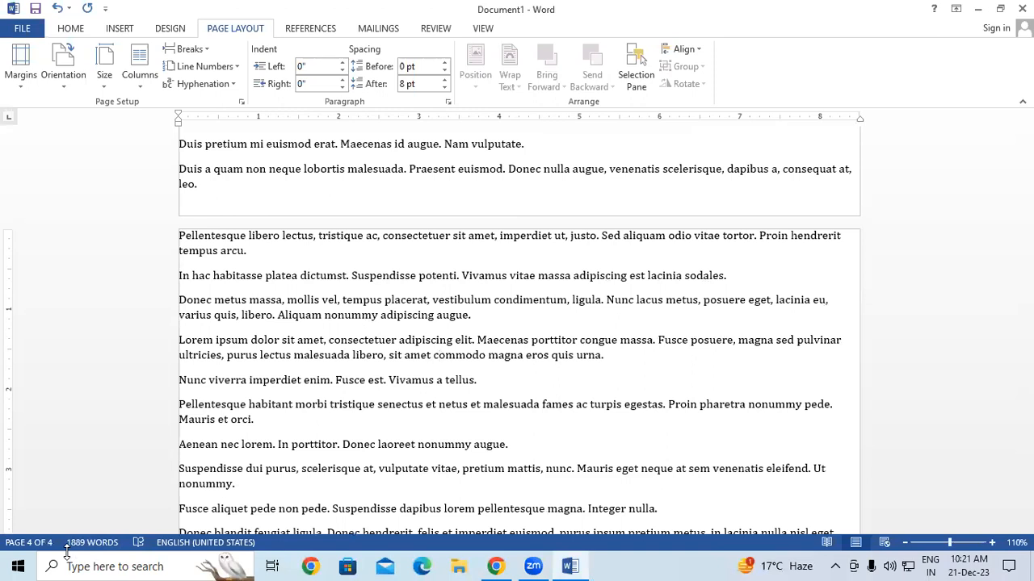
scroll(251, 487, "up", 3)
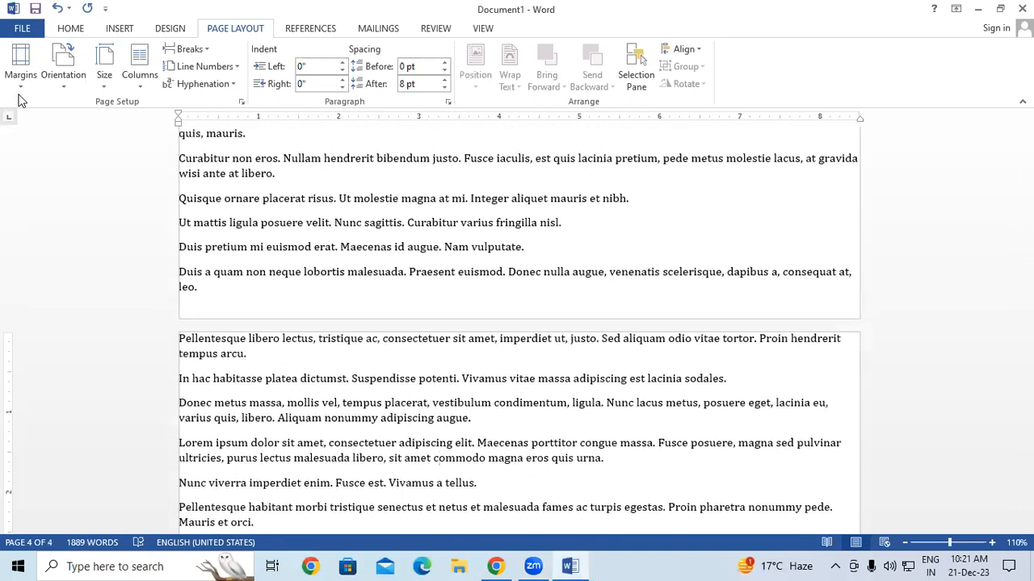
Switch the document back to the Normal margin preset and return to page 3.
left_click(20, 77)
left_click(48, 170)
scroll(271, 249, "up", 3)
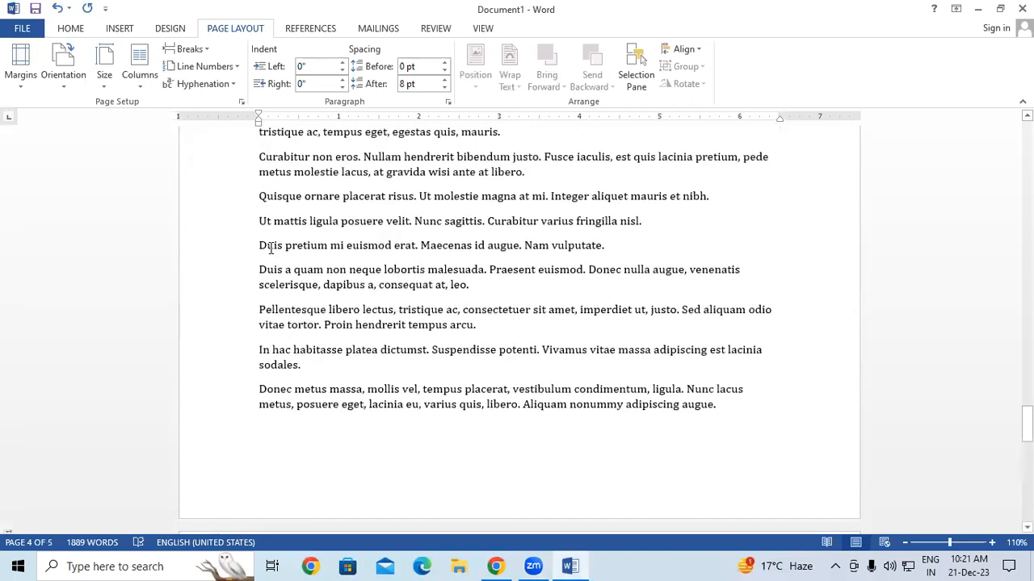
scroll(275, 242, "up", 12)
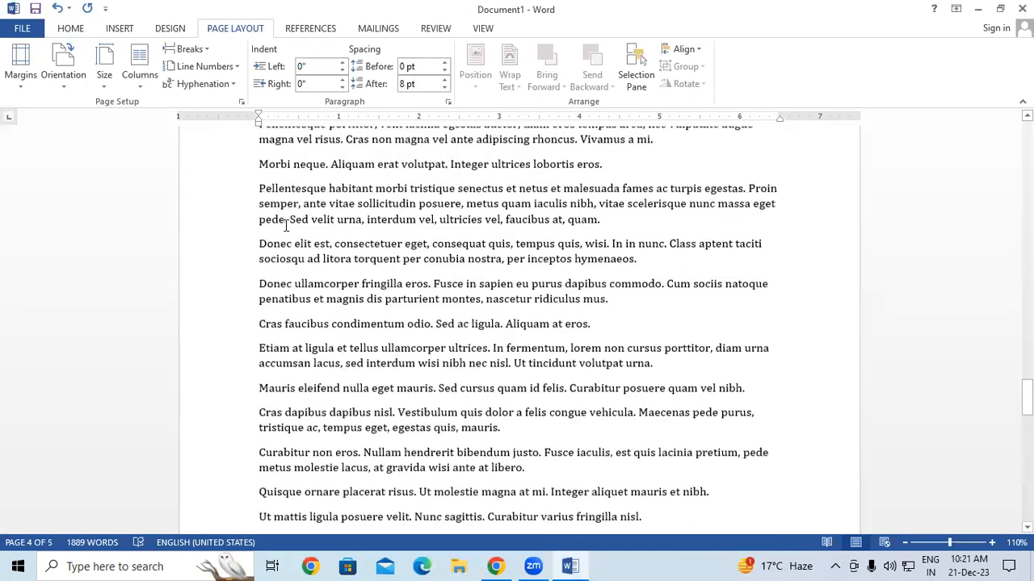
scroll(285, 226, "up", 3)
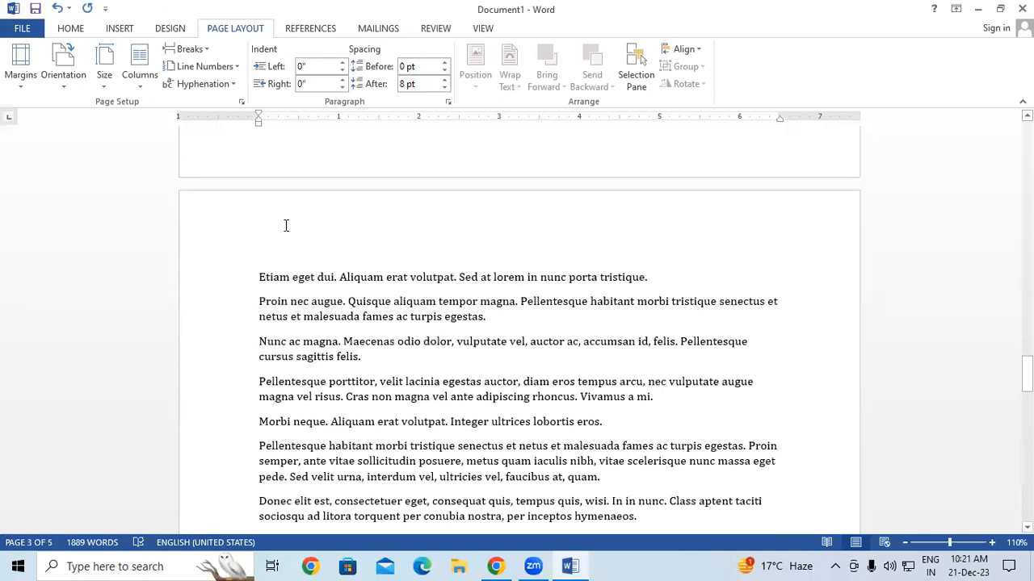
Open the custom margin settings and set the gutter position to Top.
left_click(21, 63)
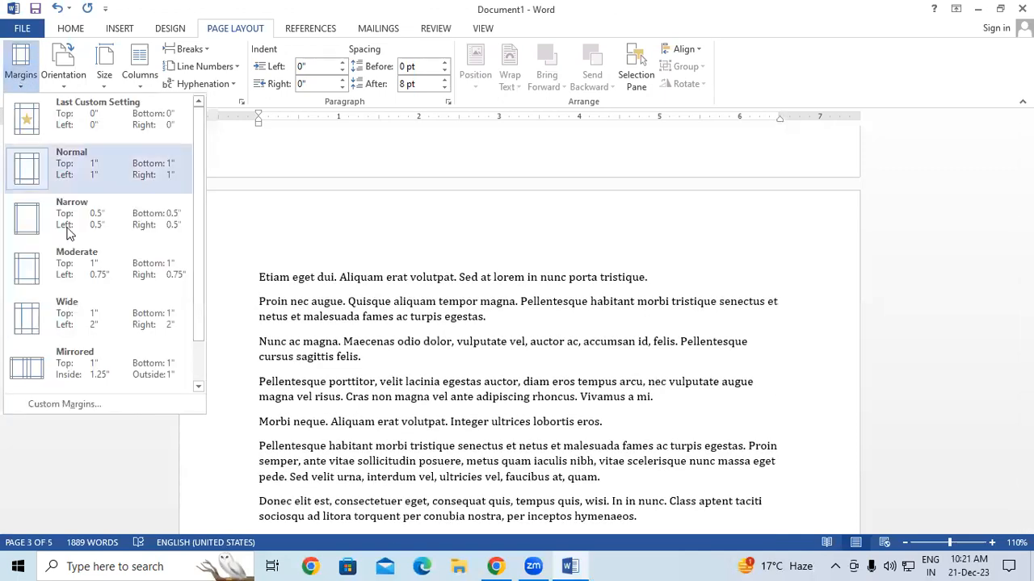
left_click(67, 409)
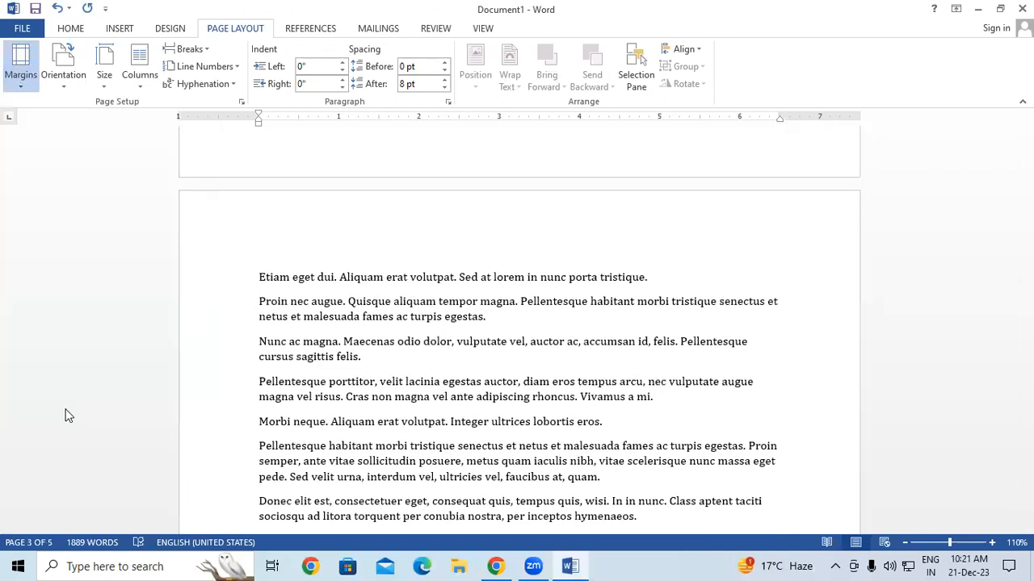
left_click(312, 146)
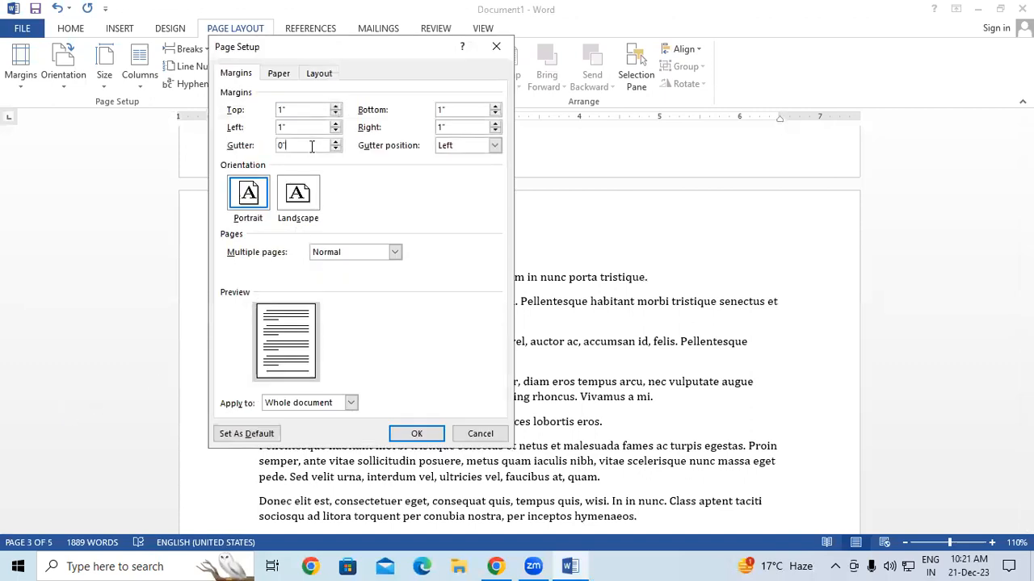
left_click(493, 145)
left_click(459, 169)
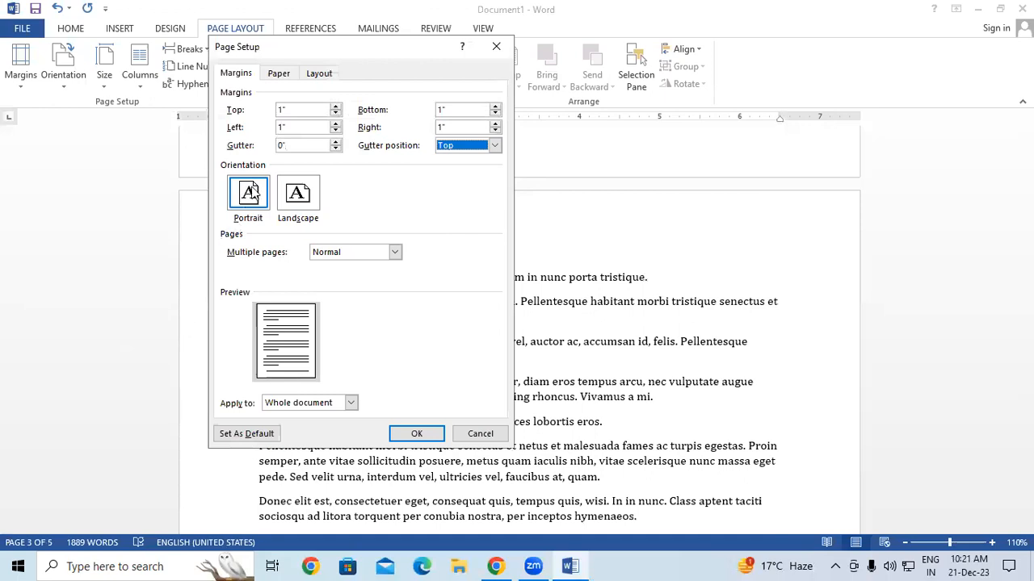
Set the gutter to 3" and apply it to the whole document.
left_click(337, 142)
left_click(337, 142)
left_click(337, 142)
left_click(337, 142)
left_click(336, 142)
left_click(337, 142)
left_click(337, 142)
left_click(336, 142)
left_click(337, 143)
left_click(337, 142)
left_click(337, 142)
left_click(337, 142)
left_click(336, 142)
left_click(336, 143)
left_click(336, 142)
left_click(337, 142)
left_click(337, 142)
left_click(337, 142)
left_click(336, 142)
left_click(337, 142)
left_click(337, 142)
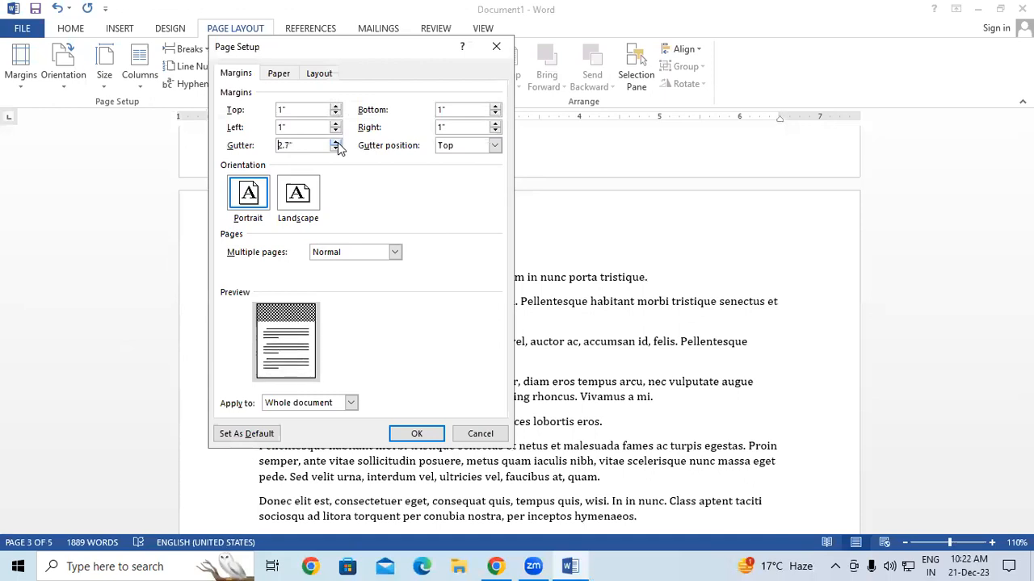
left_click(337, 142)
left_click(337, 142)
left_click(337, 143)
left_click(337, 142)
left_click(335, 151)
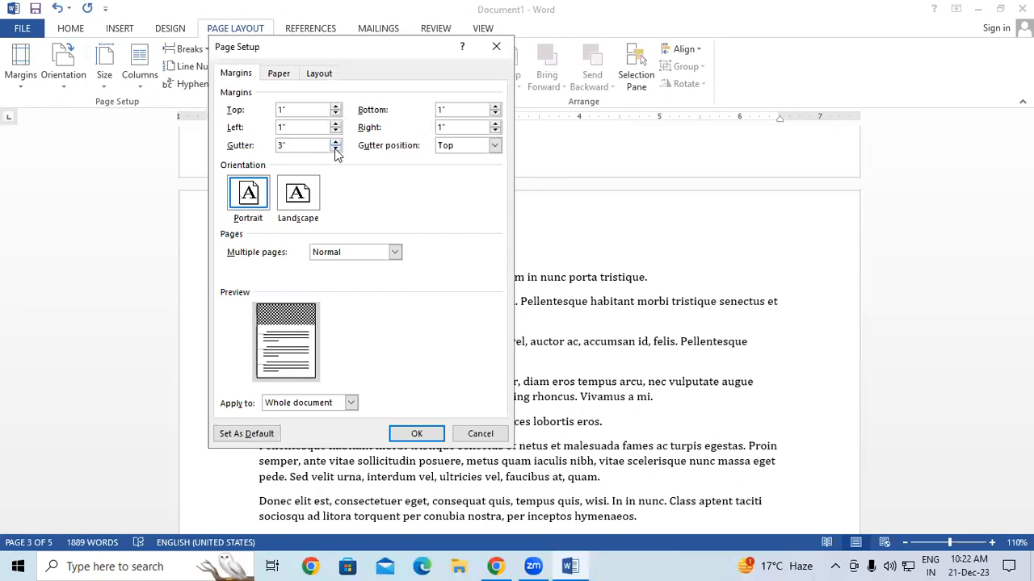
left_click(403, 432)
Examine the gutter space above the text on page 7, mark it with a red downward arrow and clear the arrow.
scroll(324, 363, "down", 1)
left_click(285, 344)
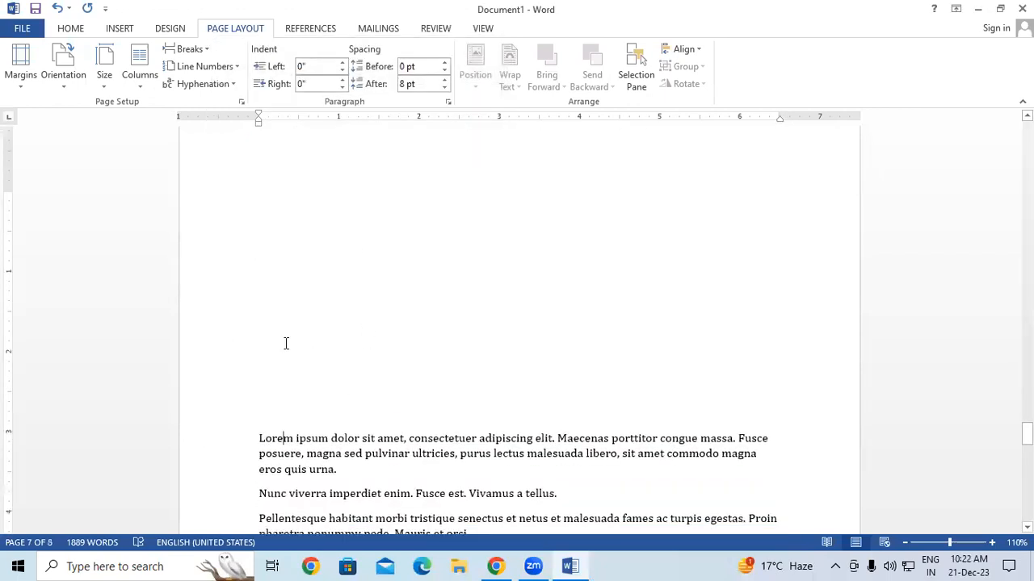
scroll(279, 315, "up", 2)
scroll(276, 305, "down", 1)
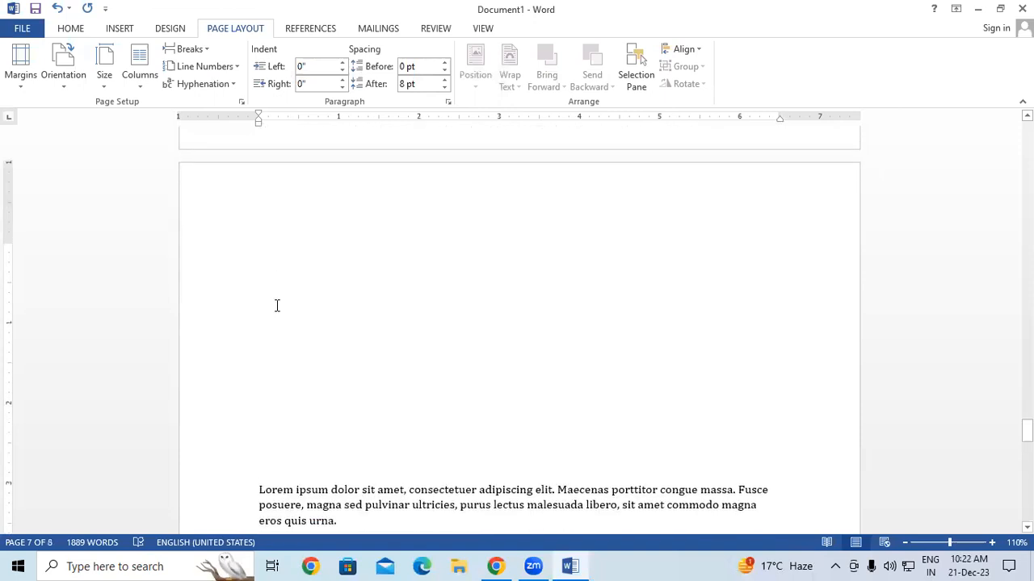
scroll(291, 319, "down", 3)
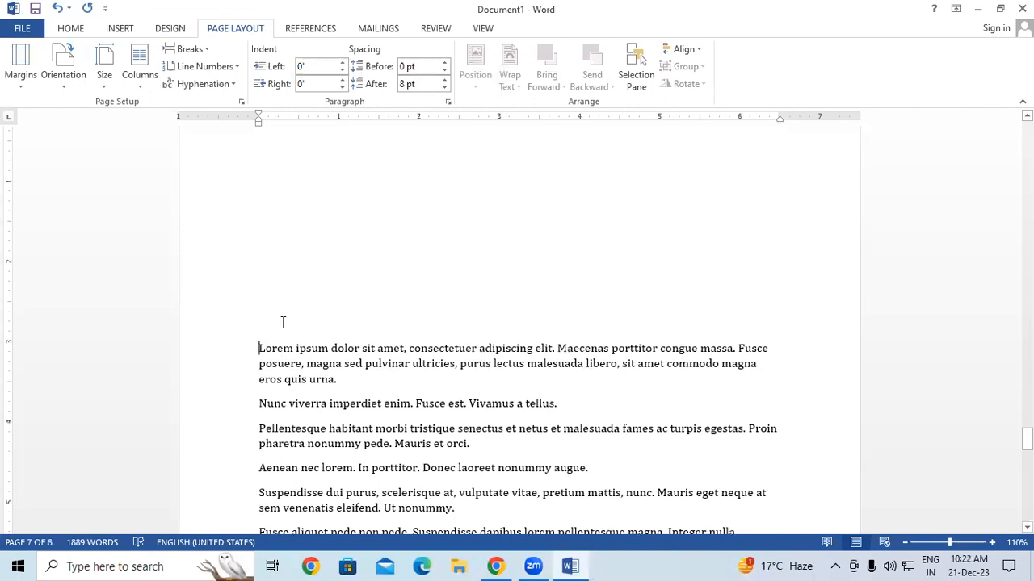
scroll(282, 323, "up", 3)
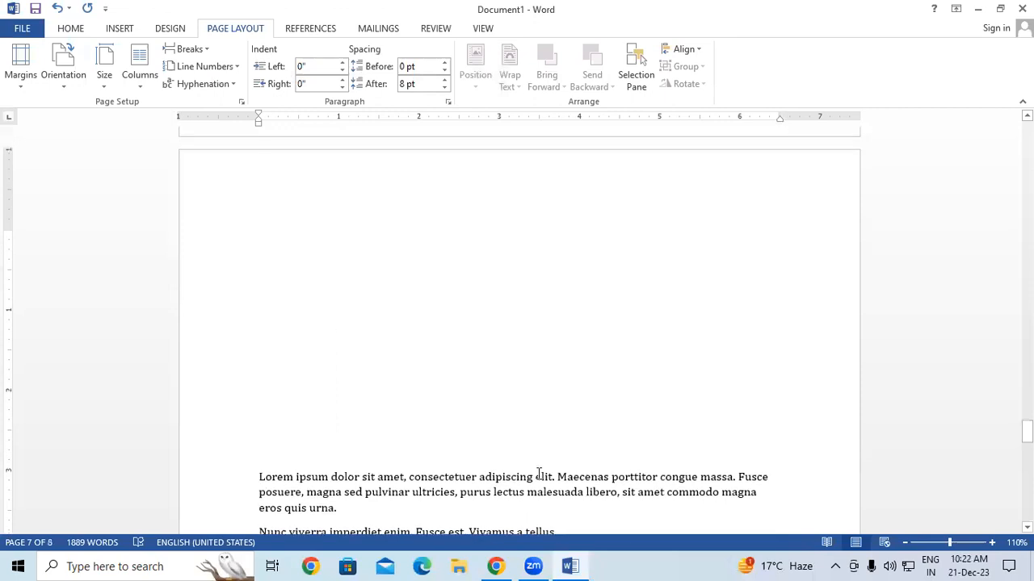
mouse_move(296, 164)
left_mouse_down()
mouse_move(280, 428)
mouse_move(256, 437)
mouse_move(291, 455)
mouse_move(289, 440)
mouse_move(281, 446)
left_mouse_up()
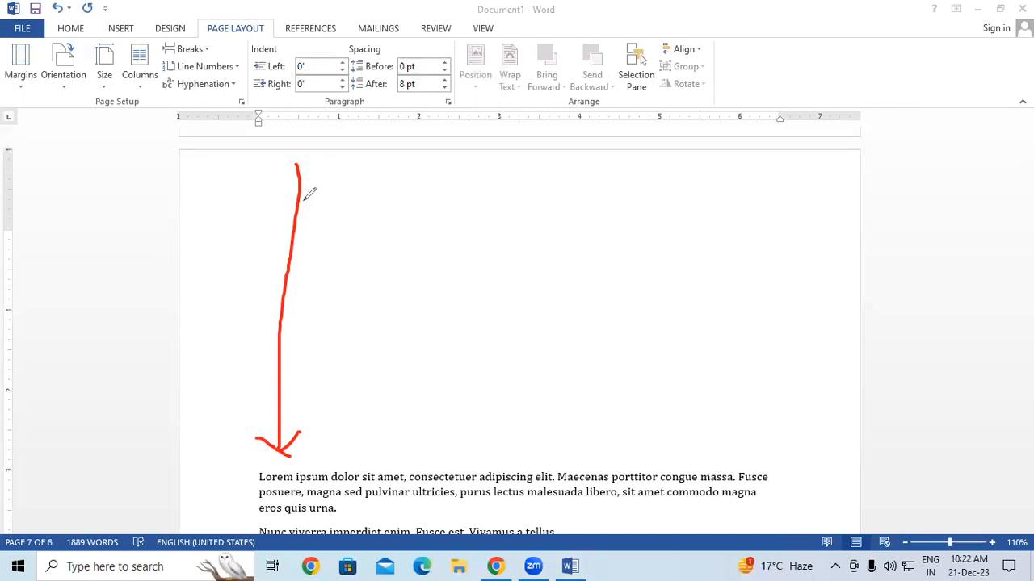
left_click(987, 371)
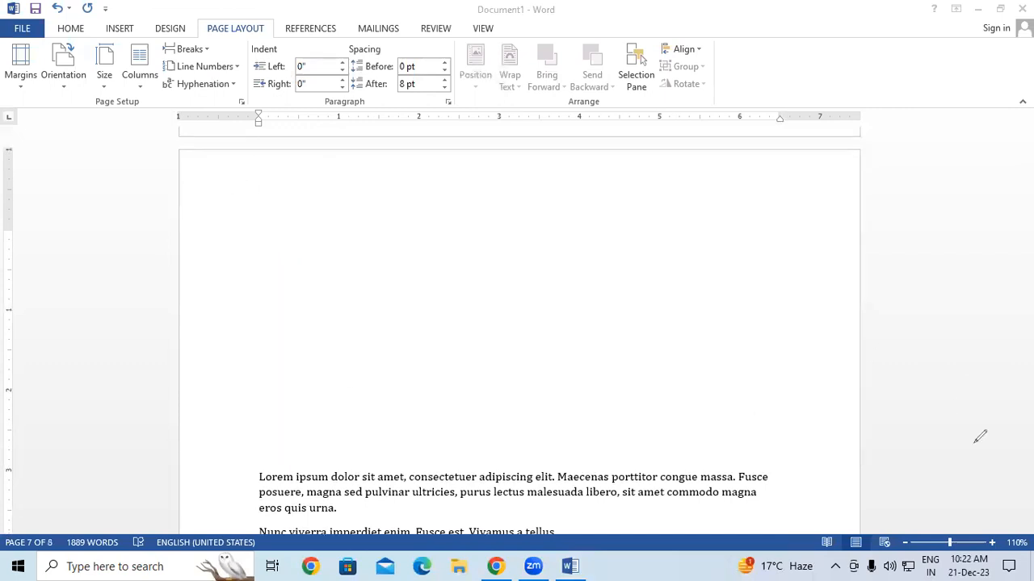
double_click(403, 379)
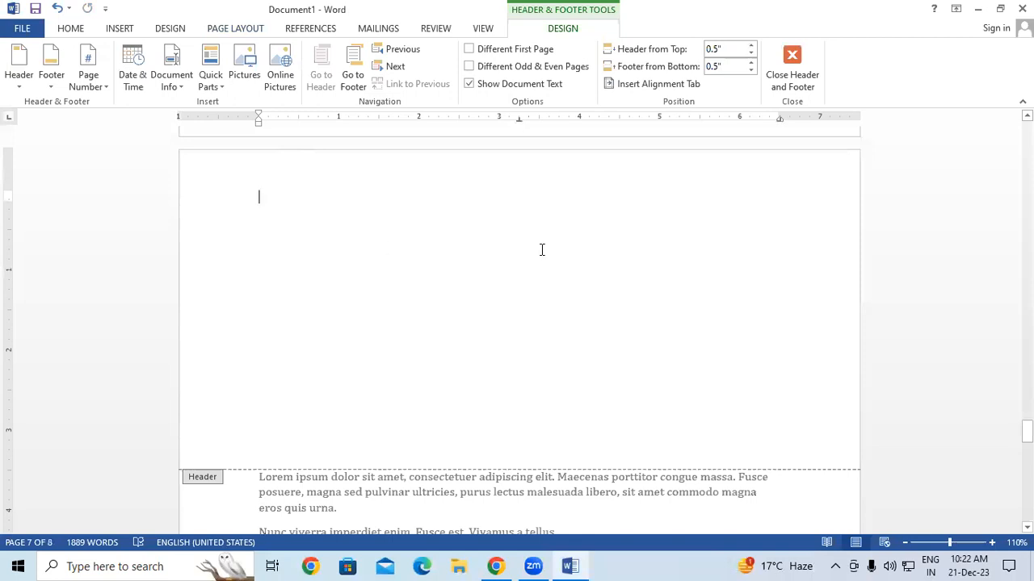
left_click(772, 59)
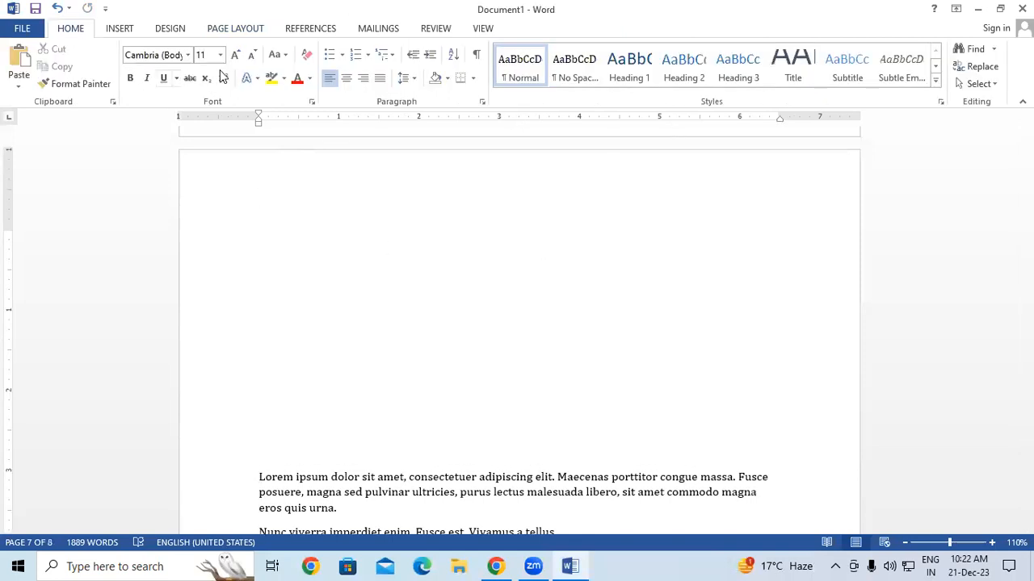
Set the gutter position to Left in the custom margin settings and apply it to the whole document.
left_click(255, 29)
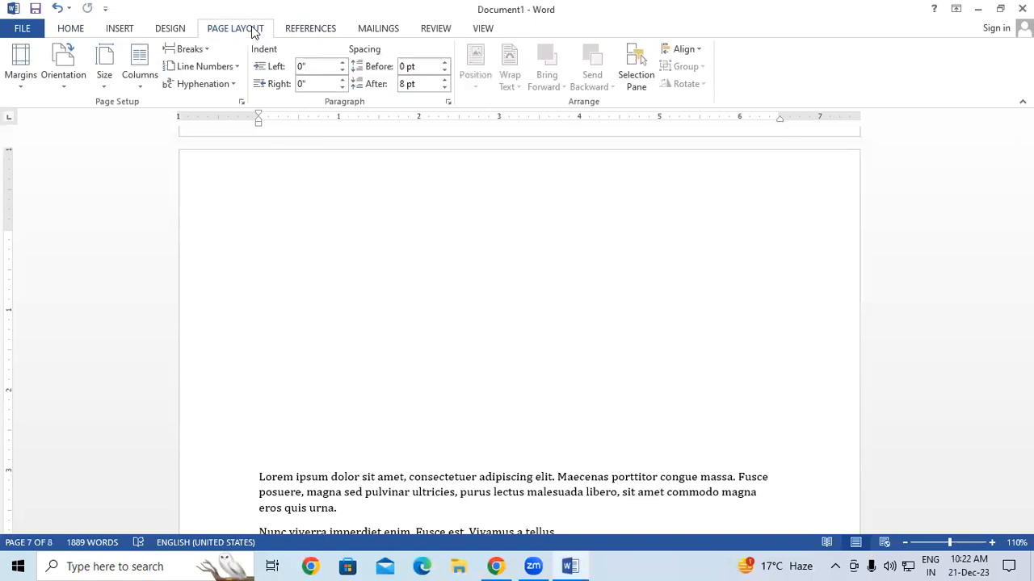
left_click(26, 80)
left_click(50, 407)
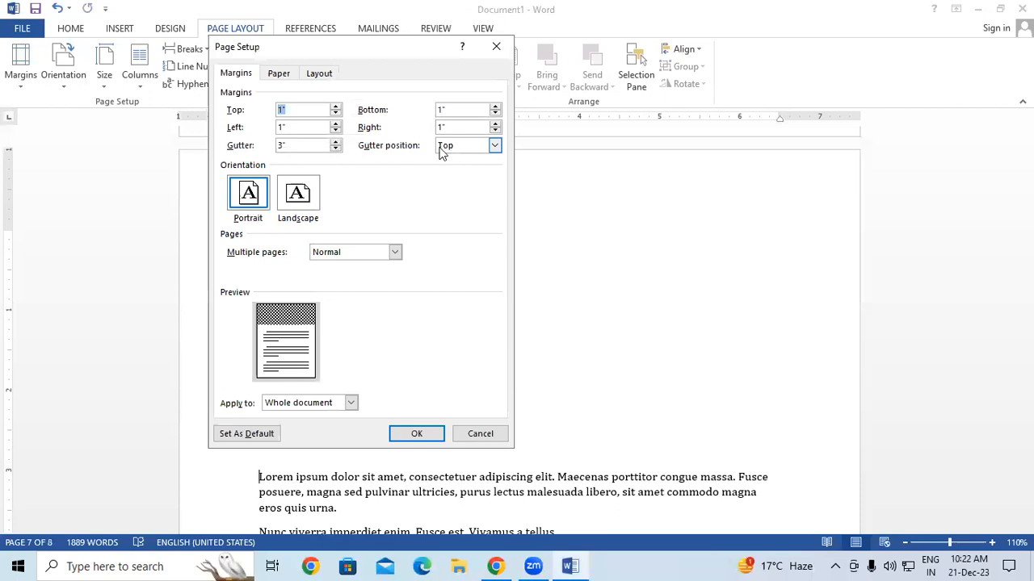
left_click(493, 146)
left_click(477, 159)
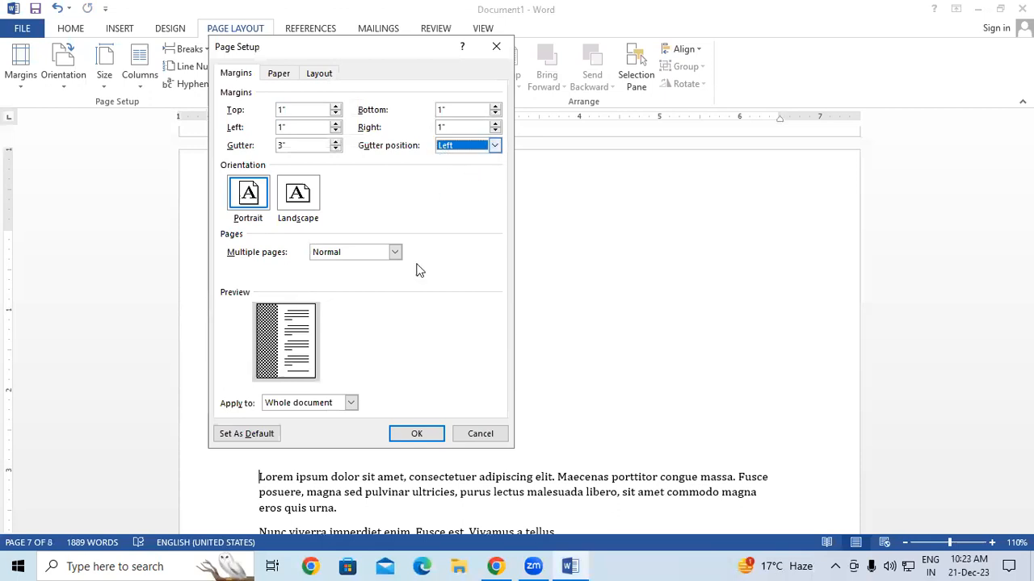
left_click(407, 434)
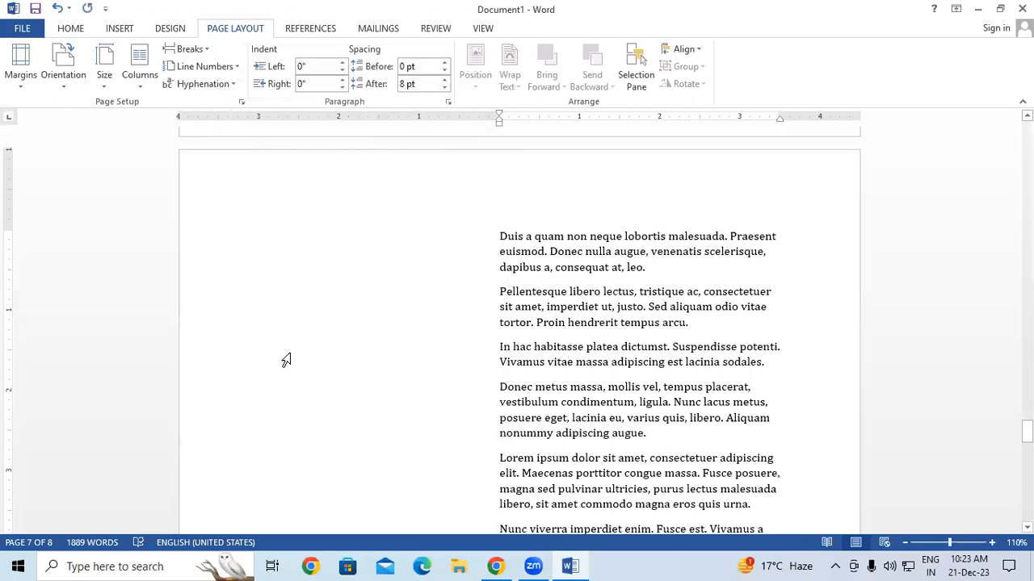
scroll(285, 362, "down", 2)
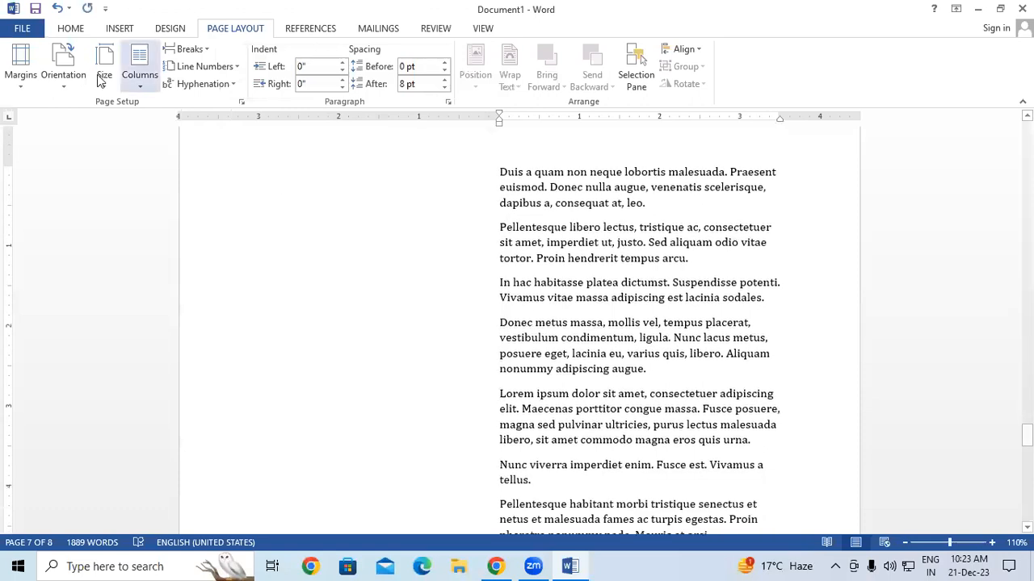
Set the gutter to 0" for the whole document and return to the start of page 1.
left_click(21, 71)
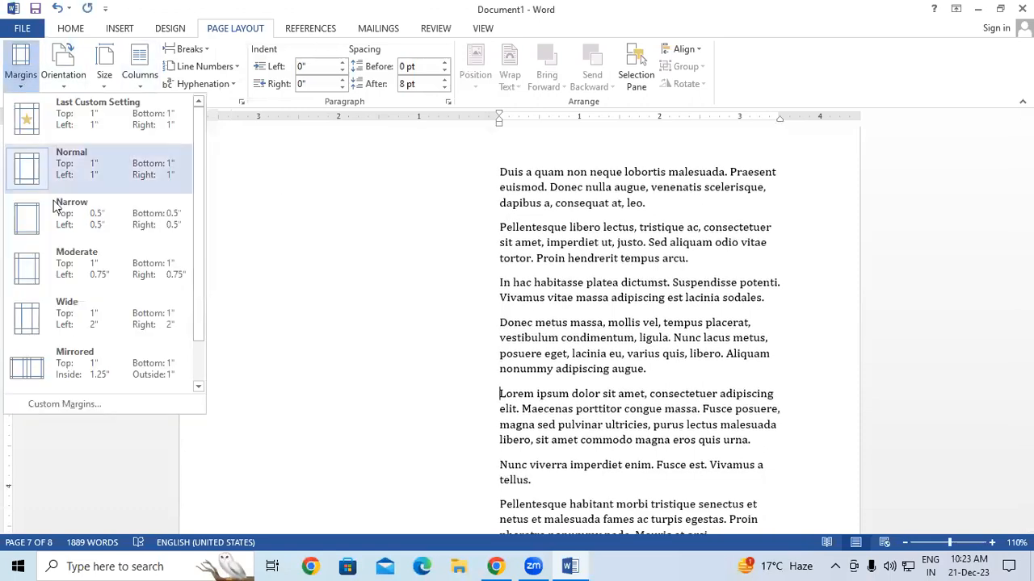
left_click(48, 404)
double_click(308, 145)
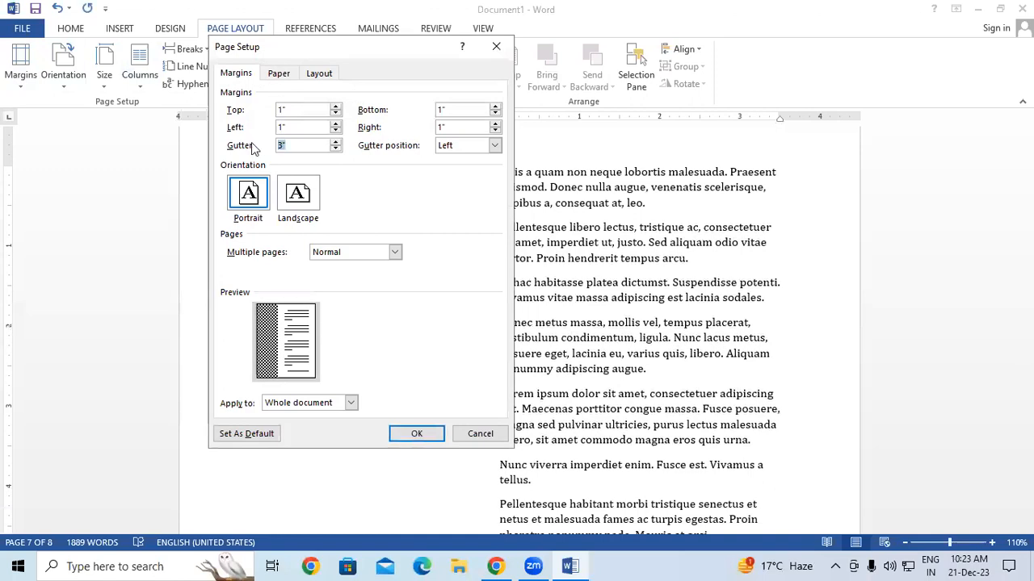
type("0")
left_click(412, 433)
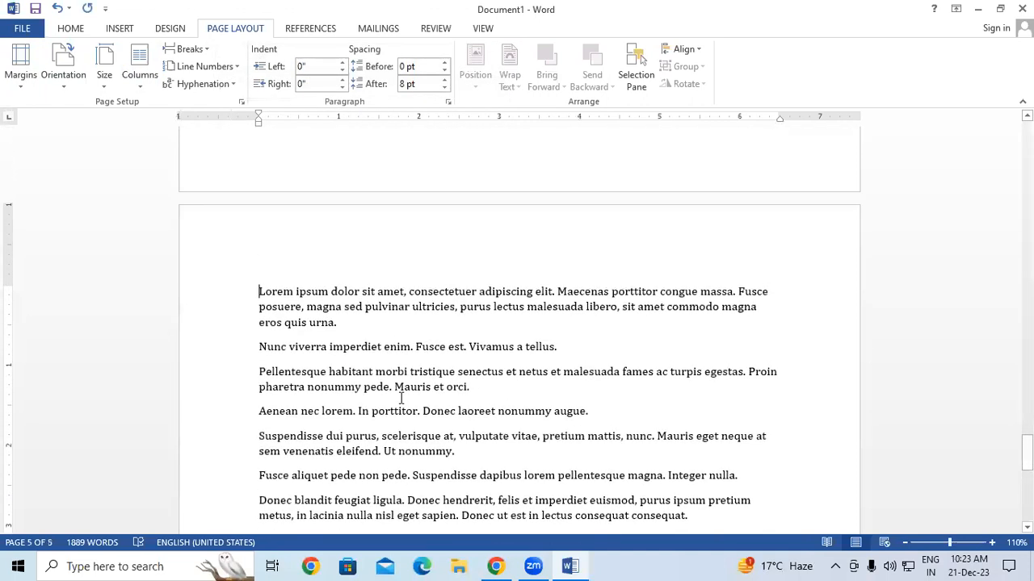
scroll(743, 444, "up", 1)
left_click_drag(1027, 455, 1027, 134)
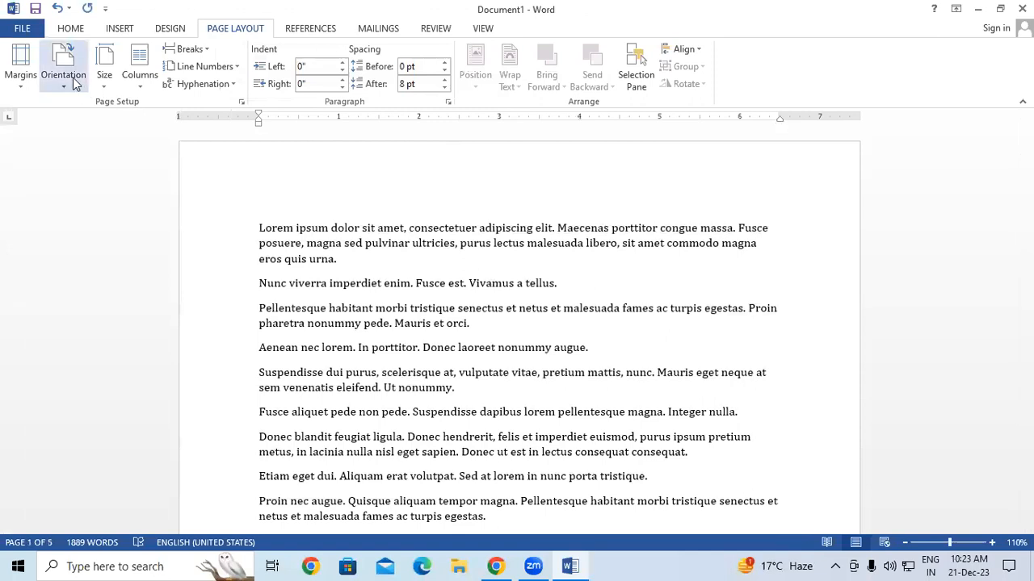
Review the orientation and multiple-page options in the custom margin settings, leaving them without applying changes.
left_click(20, 68)
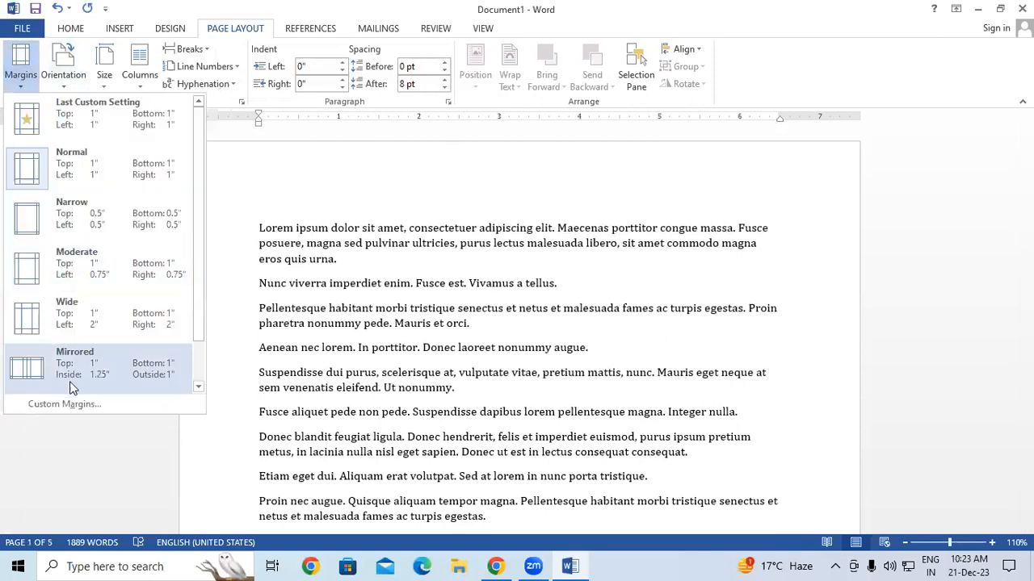
left_click(65, 404)
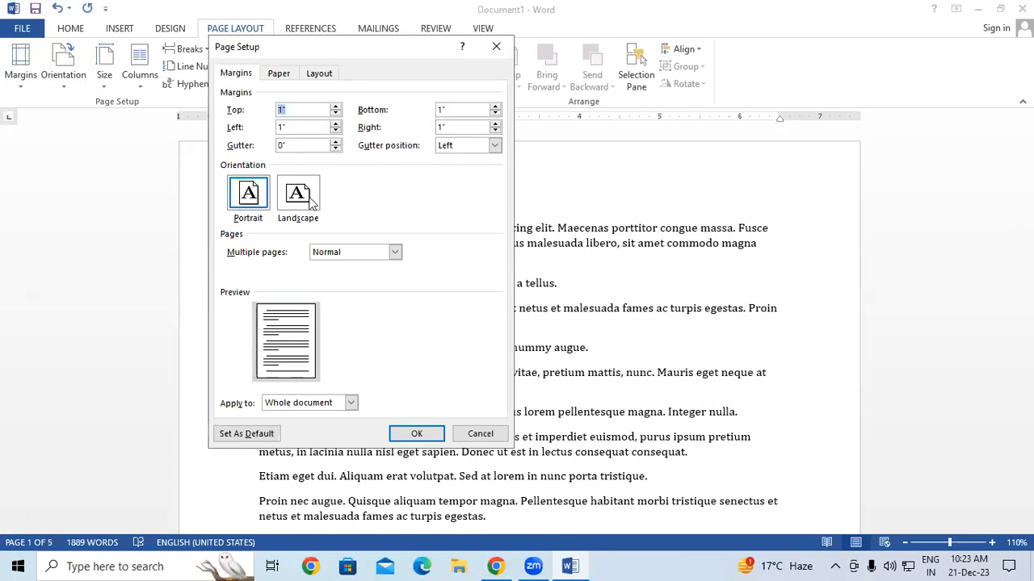
left_click(480, 433)
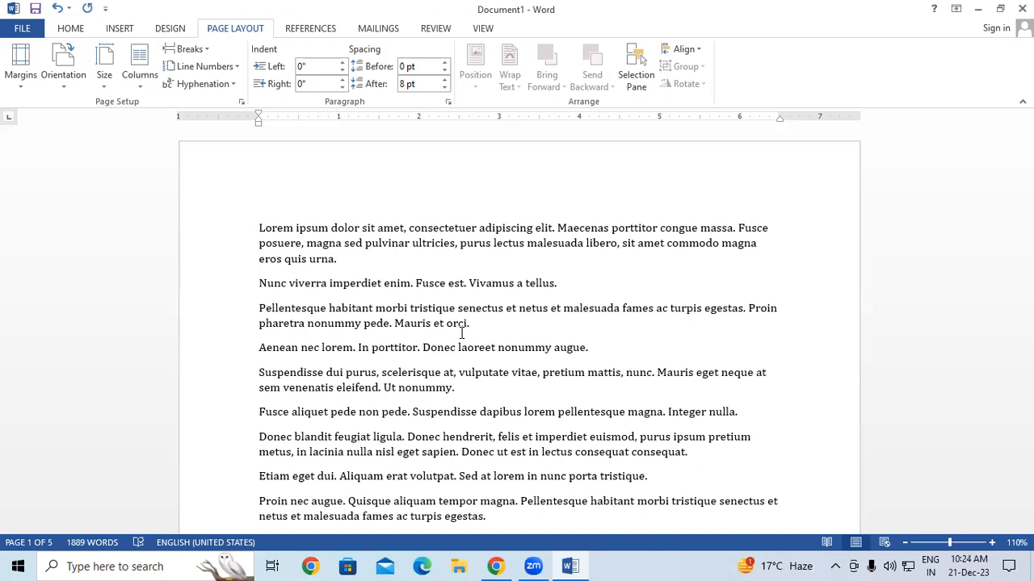
key("shift+F10")
key("Escape")
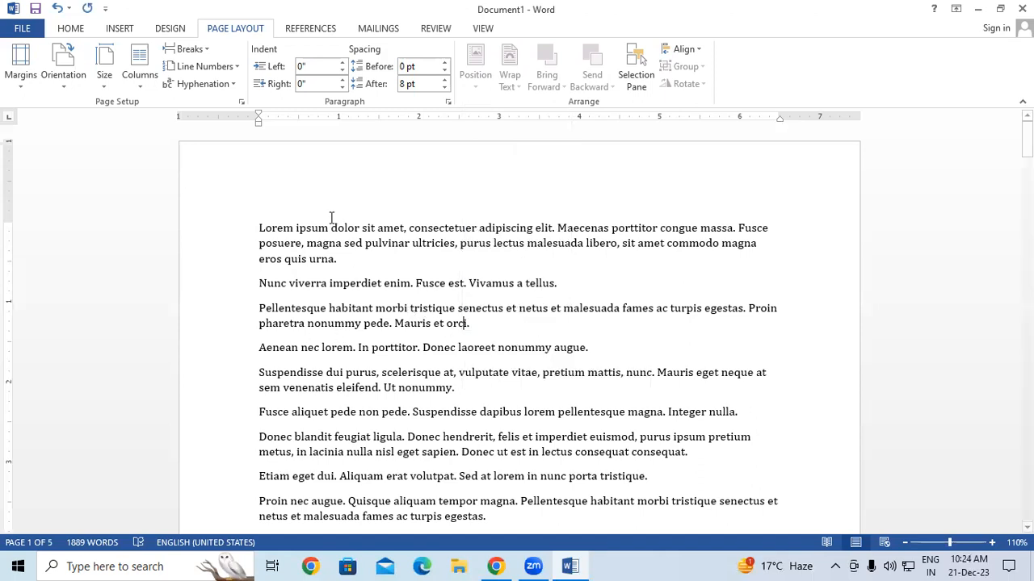
Apply Portrait orientation to the document, and switch it to Landscape.
left_click(59, 84)
left_click(81, 112)
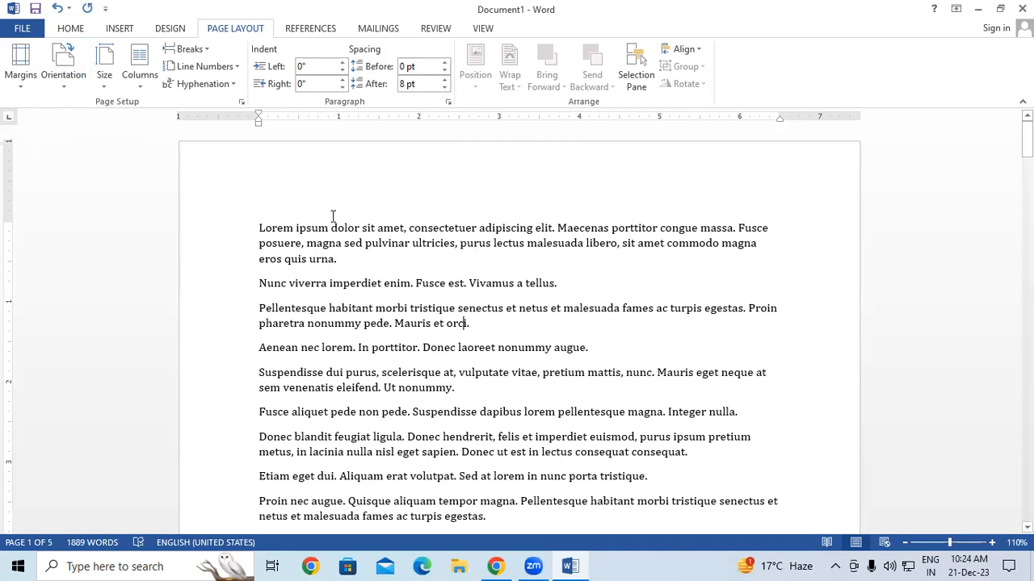
scroll(339, 216, "down", 4)
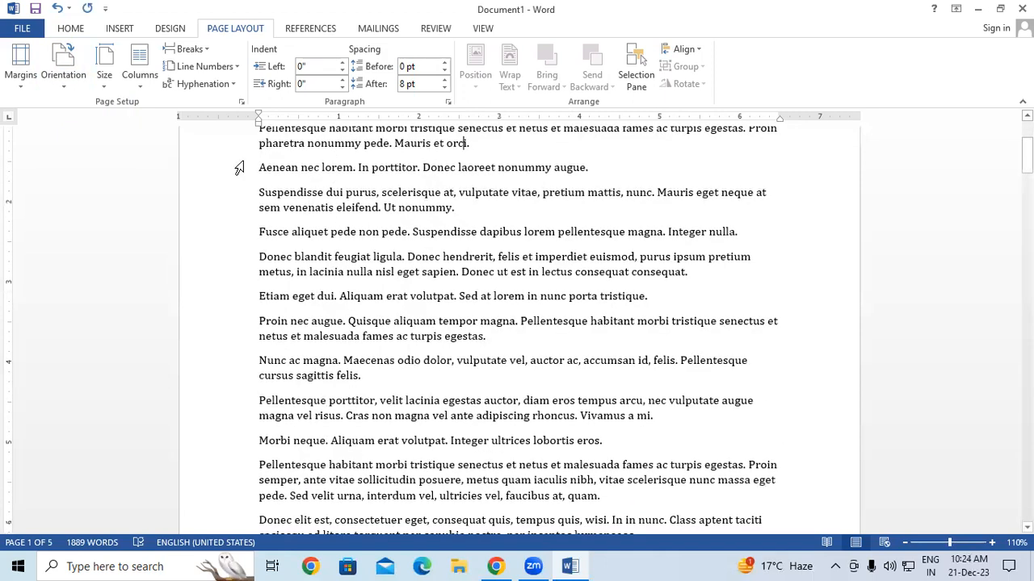
left_click(70, 78)
left_click(101, 143)
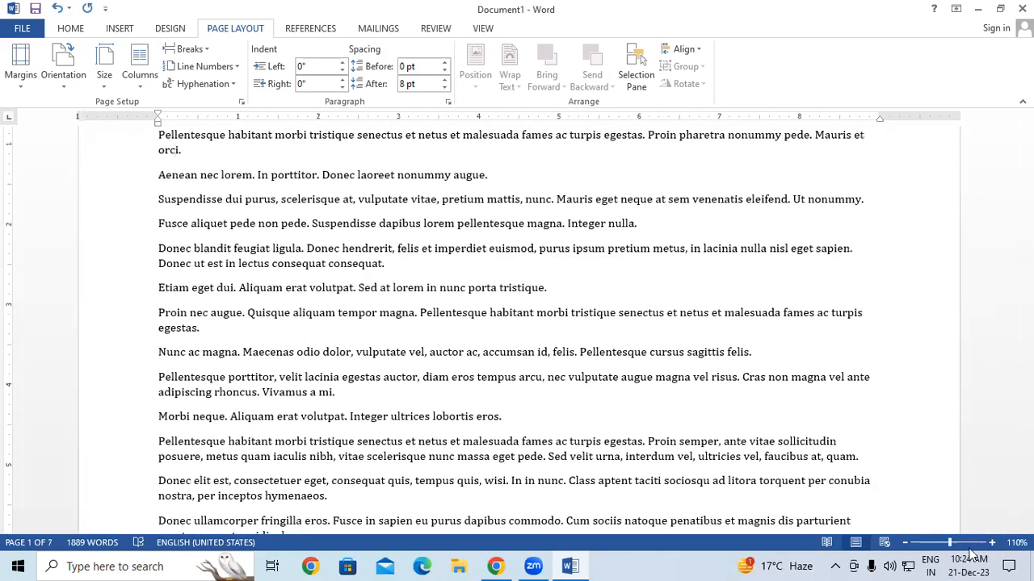
View the whole first landscape page at 60% zoom.
left_click(905, 543)
left_click(905, 542)
left_click(905, 542)
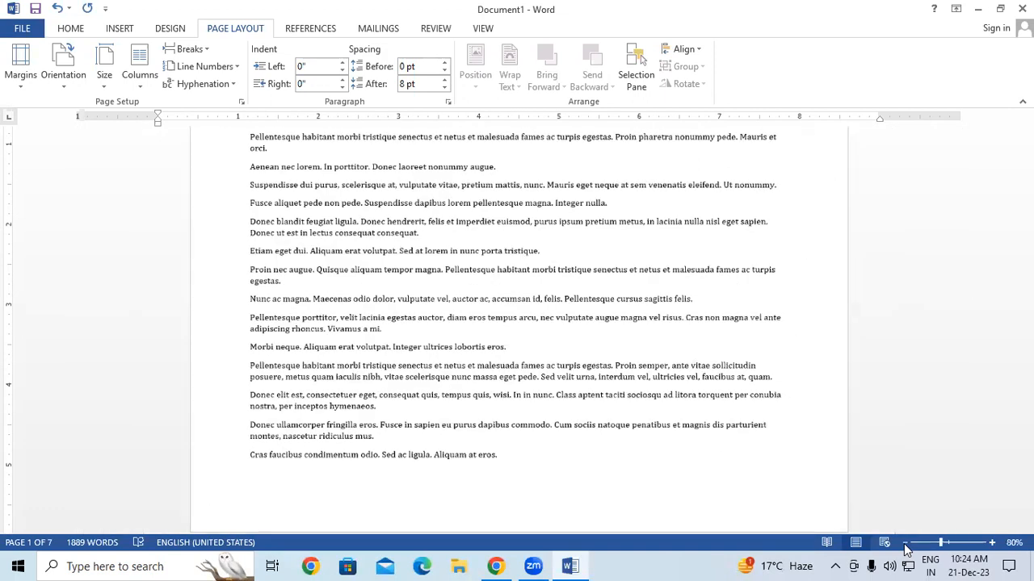
left_click(905, 543)
left_click(905, 542)
left_click(905, 543)
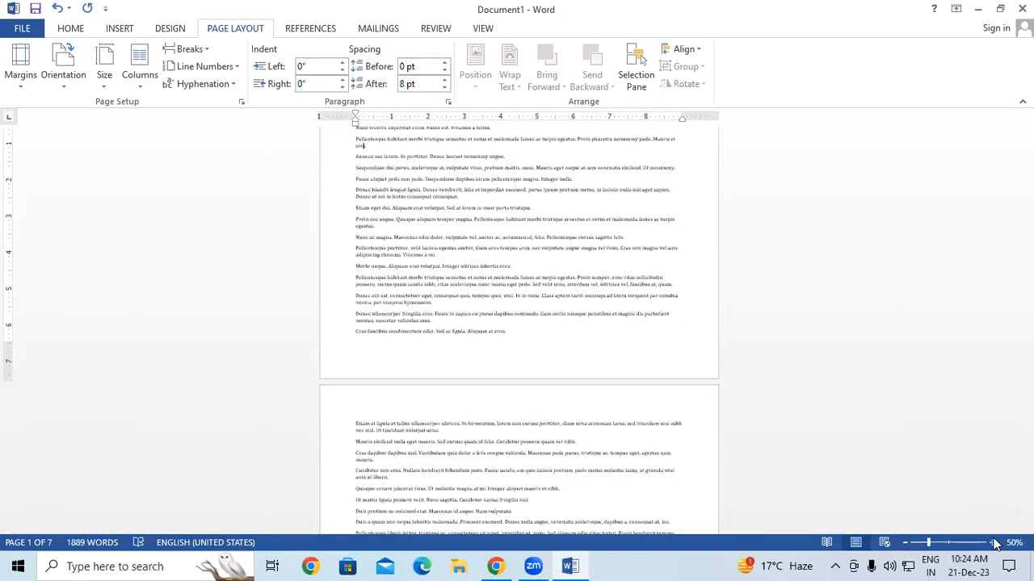
left_click(992, 542)
scroll(765, 400, "up", 2)
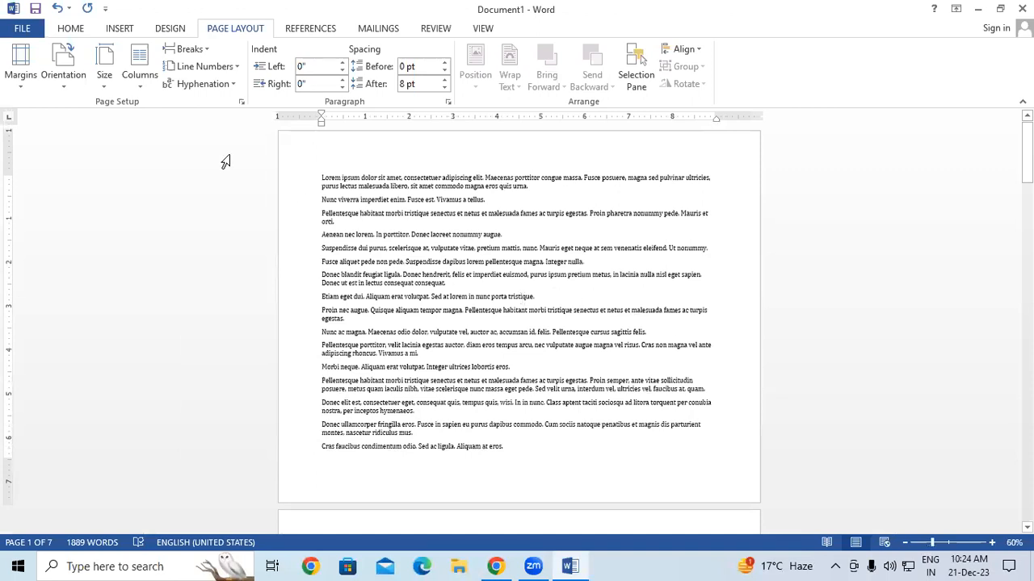
Toggle the page orientation between Portrait and Landscape, finishing with the document in Portrait.
left_click(79, 87)
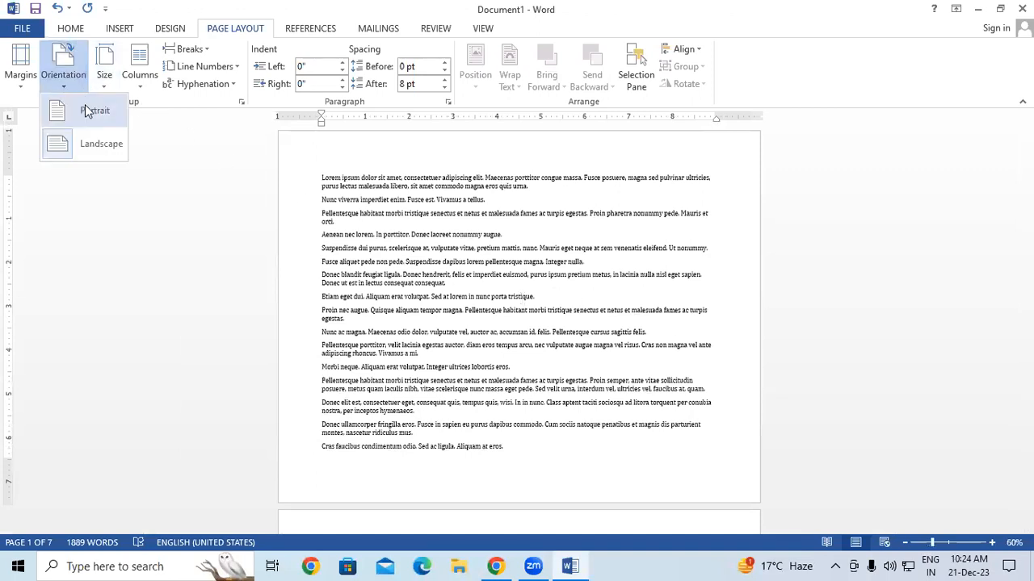
left_click(86, 107)
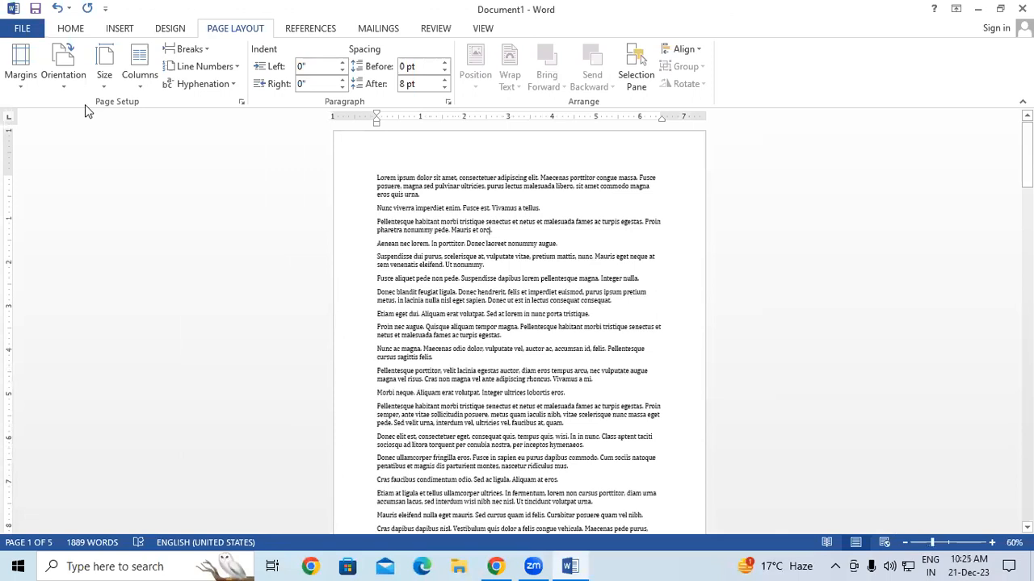
left_click(63, 69)
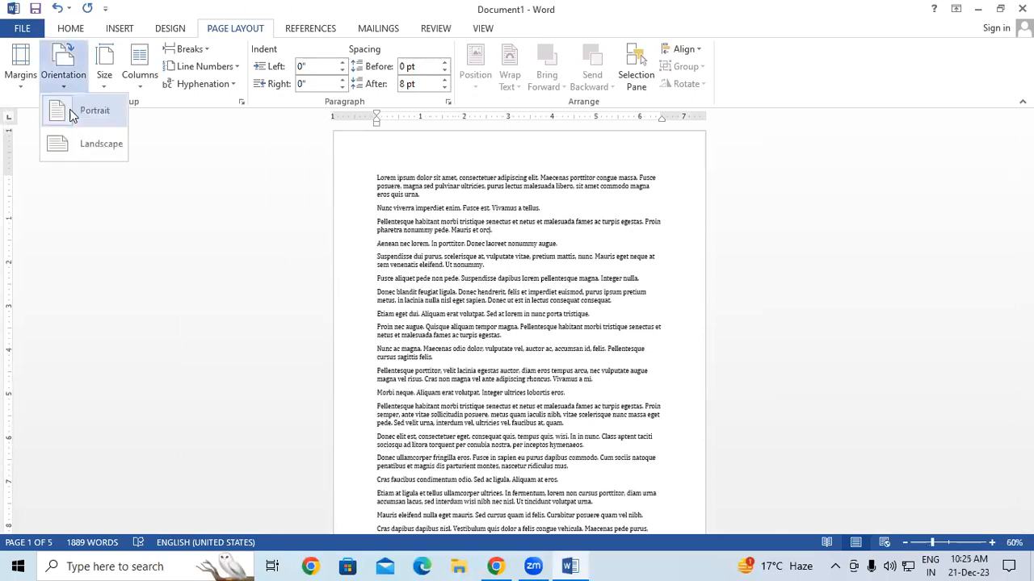
left_click(72, 145)
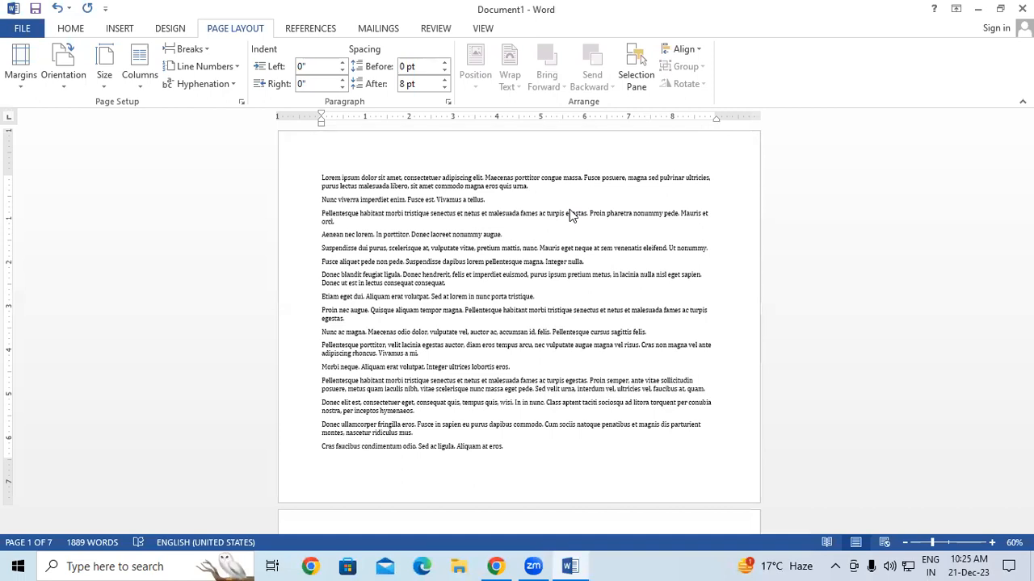
left_click(78, 81)
left_click(89, 106)
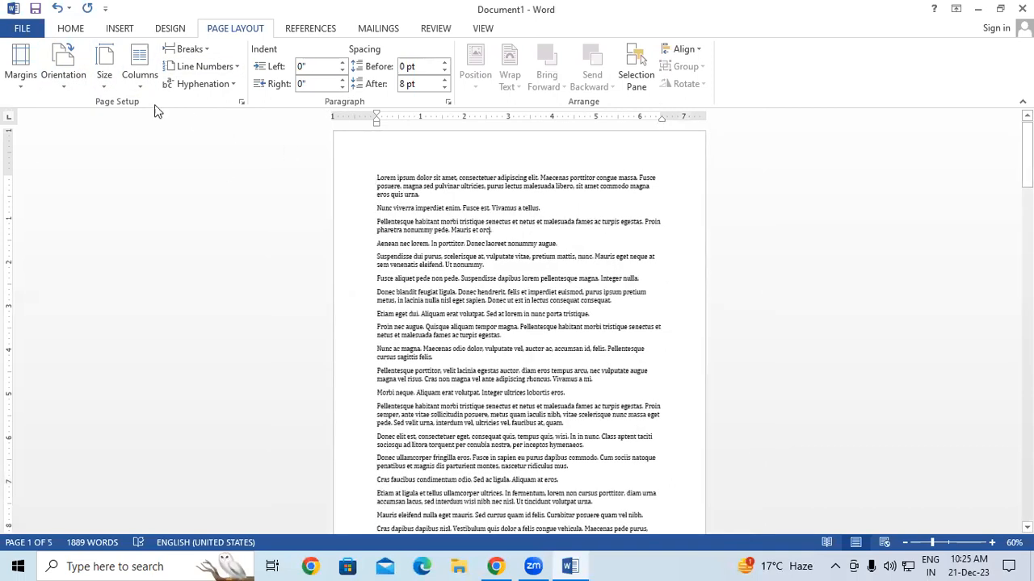
Review the built-in paper sizes, and write a circled A3 in red over the page text.
left_click(97, 87)
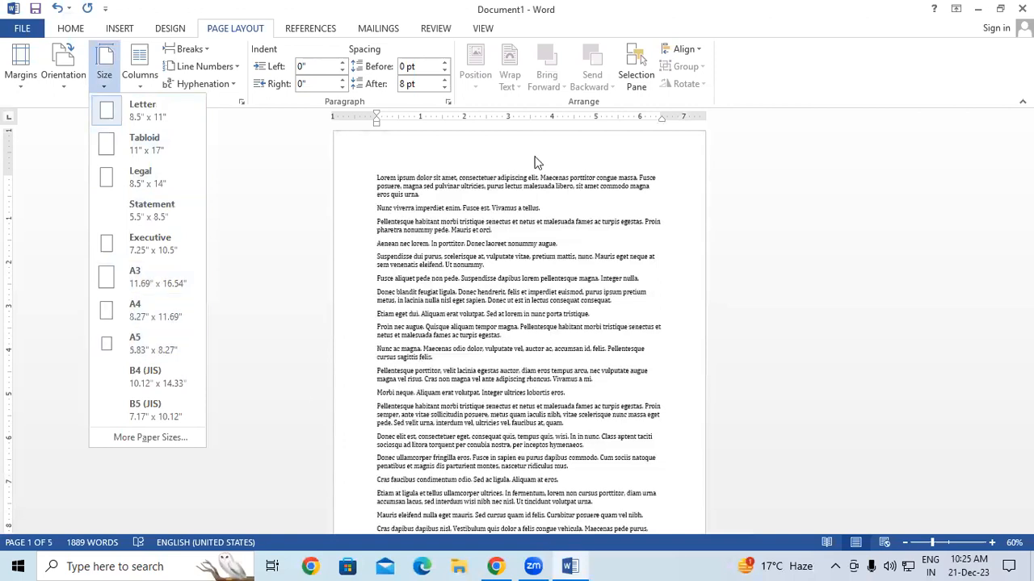
left_click(589, 83)
mouse_move(444, 214)
left_mouse_down()
mouse_move(452, 280)
mouse_move(463, 245)
left_mouse_up()
mouse_move(446, 243)
left_mouse_down()
mouse_move(494, 222)
mouse_move(479, 235)
left_mouse_up()
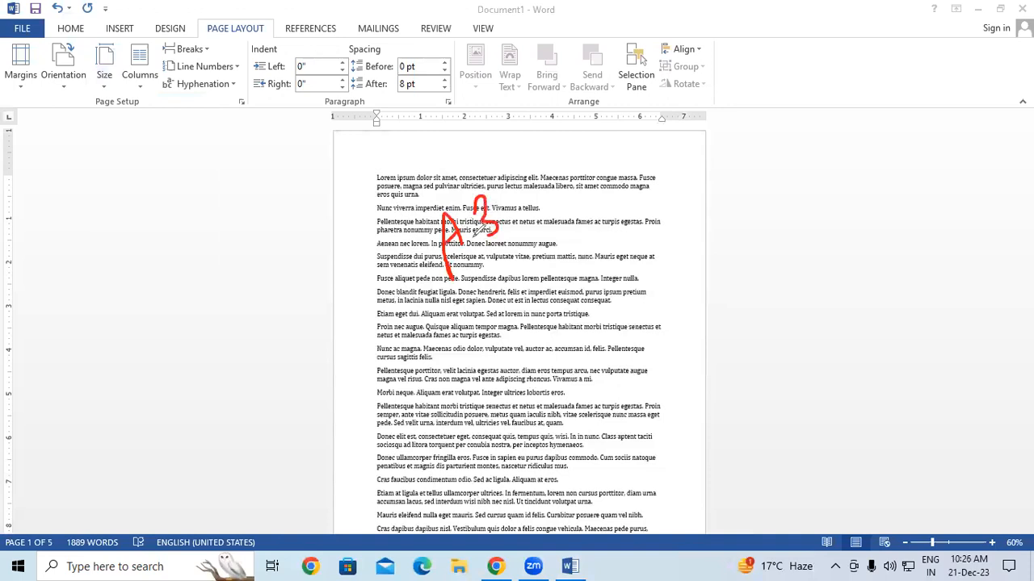
mouse_move(489, 172)
left_mouse_down()
mouse_move(423, 195)
mouse_move(498, 249)
mouse_move(469, 161)
left_mouse_up()
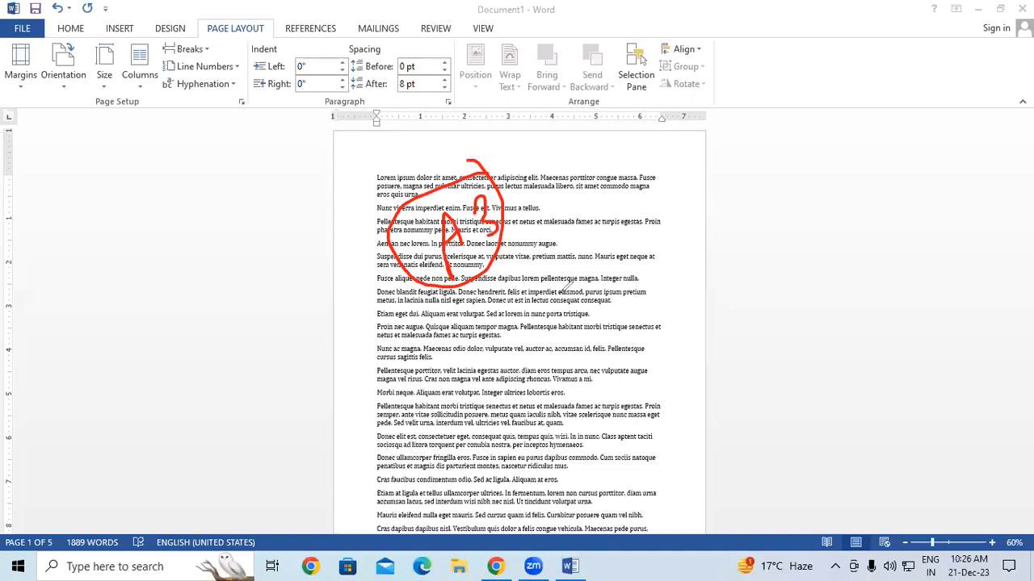
Write circled A4 and A5 labels in red alongside the A3 label, and clear all the annotations.
mouse_move(629, 211)
left_mouse_down()
mouse_move(661, 198)
mouse_move(670, 230)
left_mouse_up()
left_click_drag(650, 230, 667, 212)
mouse_move(689, 177)
left_mouse_down()
mouse_move(707, 207)
mouse_move(683, 200)
mouse_move(712, 180)
mouse_move(617, 222)
mouse_move(743, 182)
mouse_move(694, 153)
left_mouse_up()
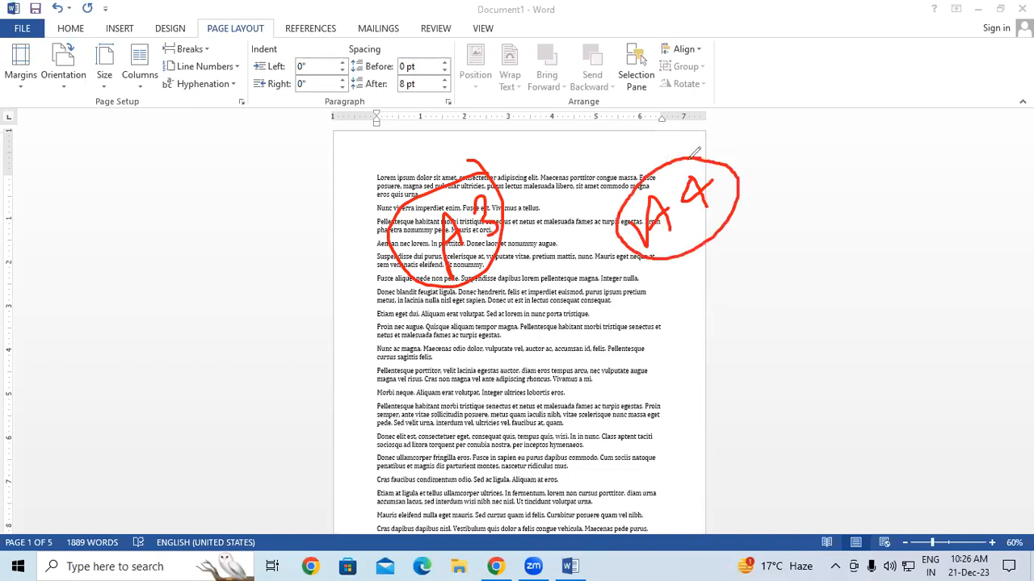
mouse_move(622, 370)
left_mouse_down()
mouse_move(618, 316)
mouse_move(642, 352)
mouse_move(635, 326)
left_mouse_up()
mouse_move(657, 311)
left_mouse_down()
mouse_move(670, 335)
mouse_move(671, 319)
mouse_move(662, 337)
left_mouse_up()
mouse_move(669, 293)
left_mouse_down()
mouse_move(681, 327)
mouse_move(651, 349)
mouse_move(667, 345)
mouse_move(614, 303)
left_mouse_up()
left_click_drag(607, 342, 674, 279)
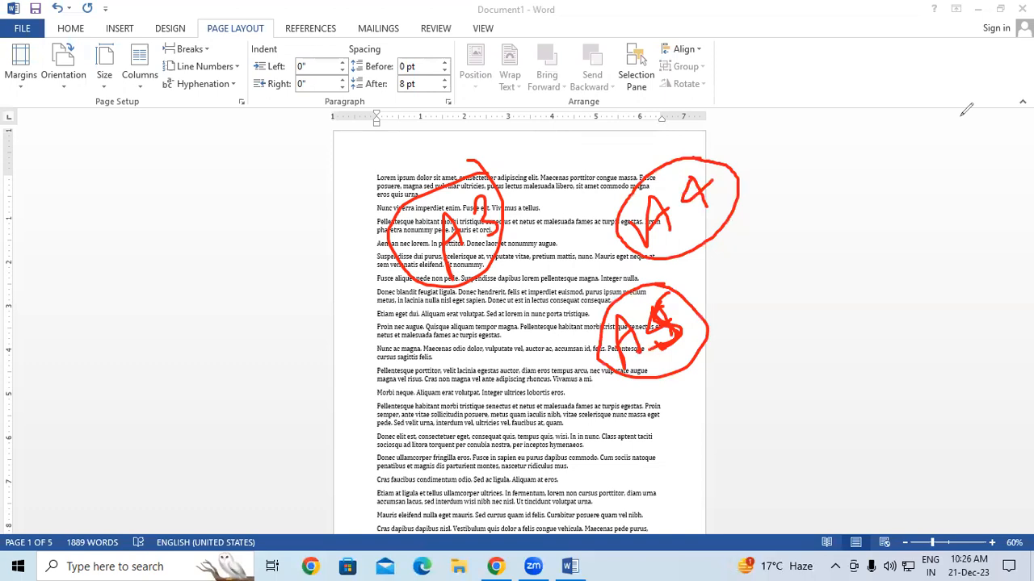
left_click(913, 372)
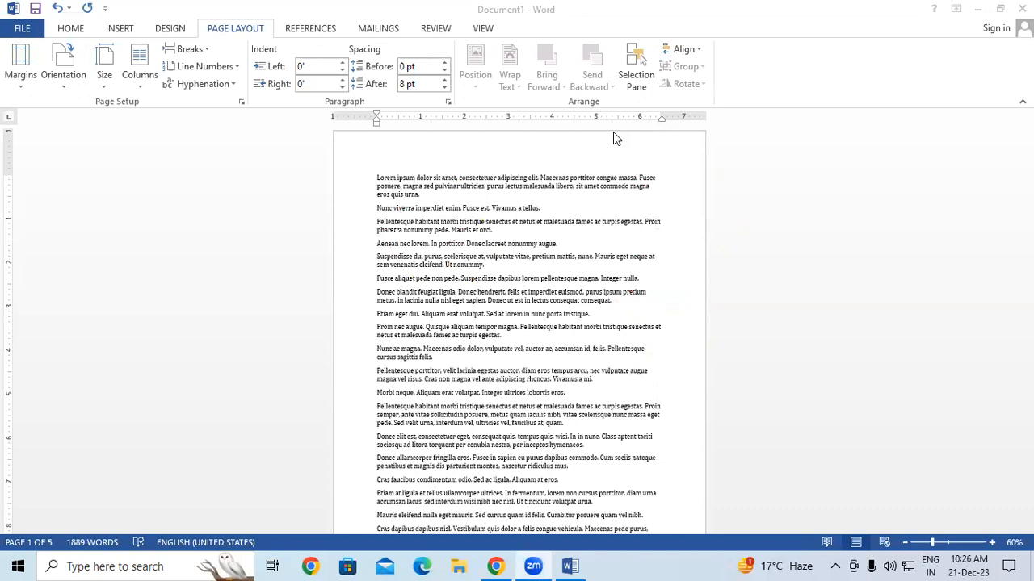
left_click(578, 198)
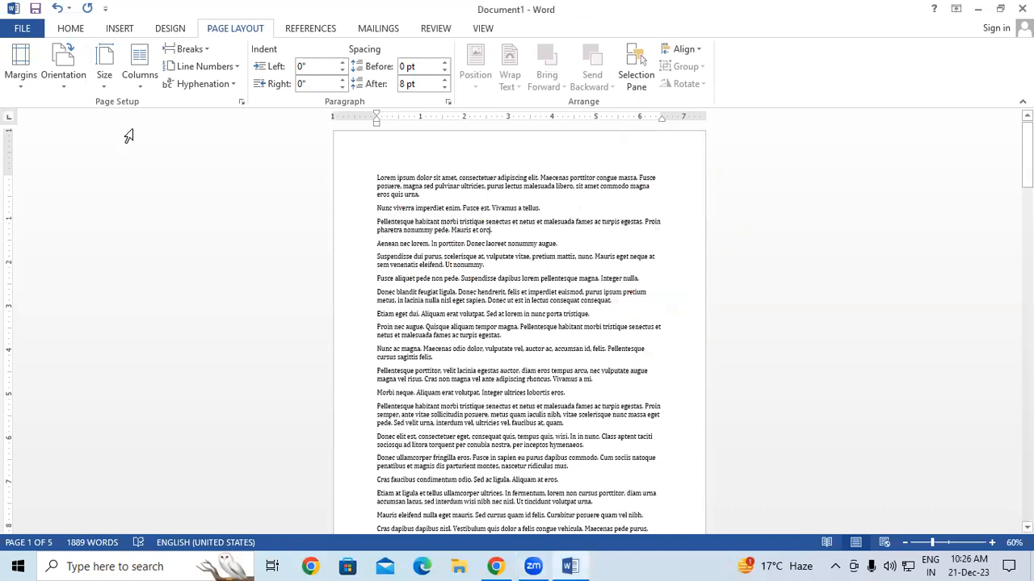
Open the detailed paper size settings and move the dialog aside so the page text is uncovered.
left_click(105, 79)
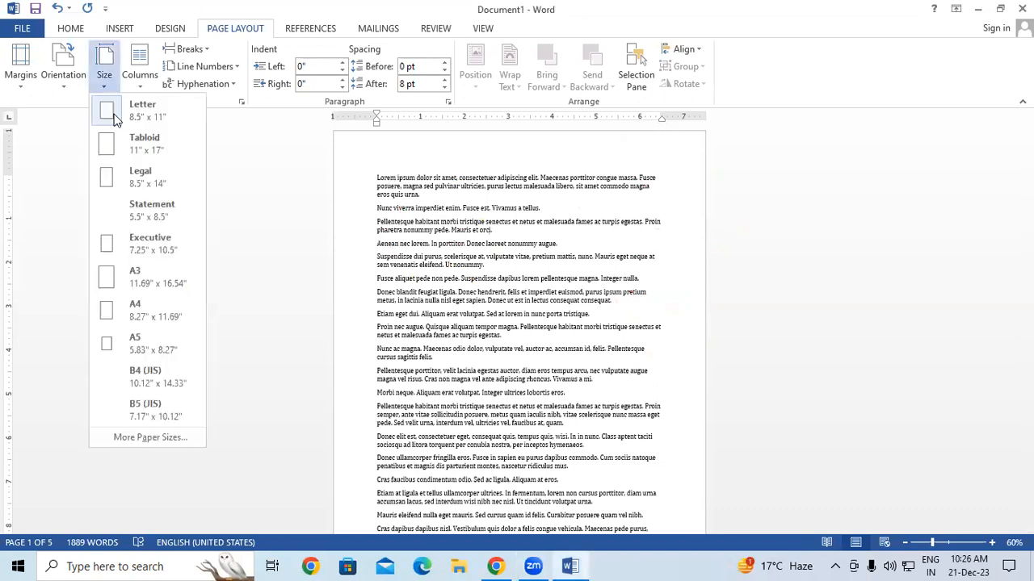
left_click(148, 438)
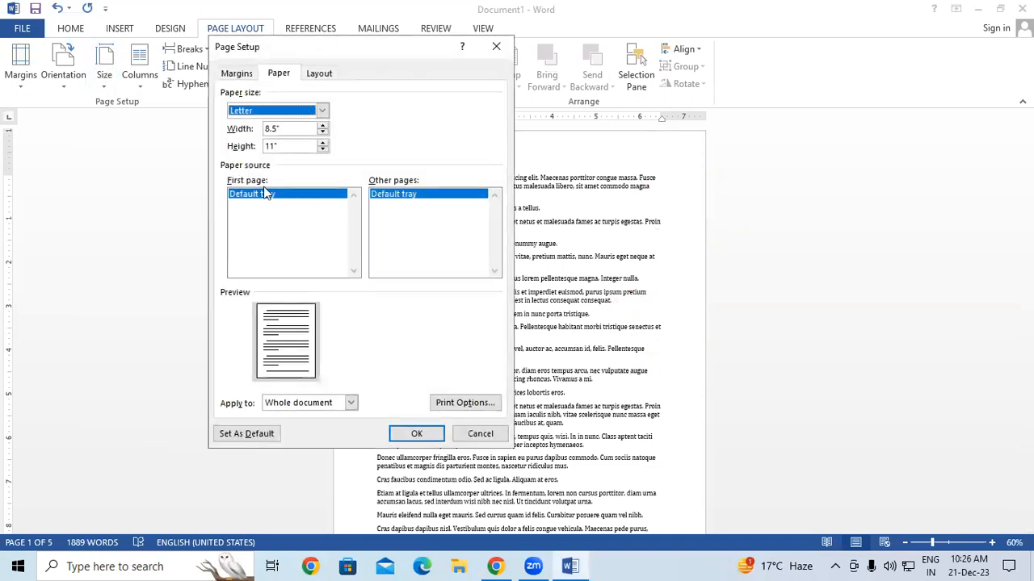
left_click(286, 126)
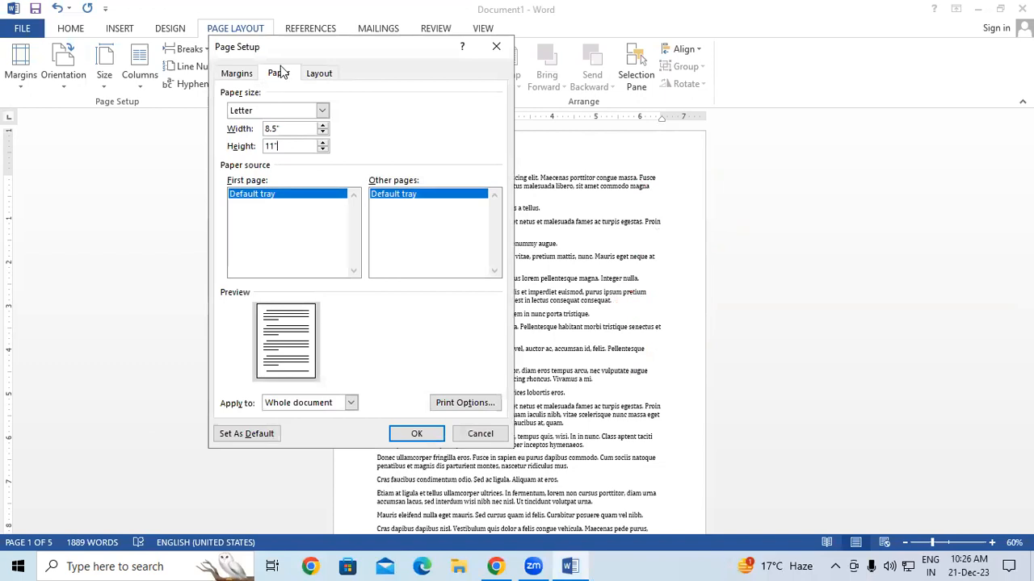
left_click_drag(282, 54, 119, 47)
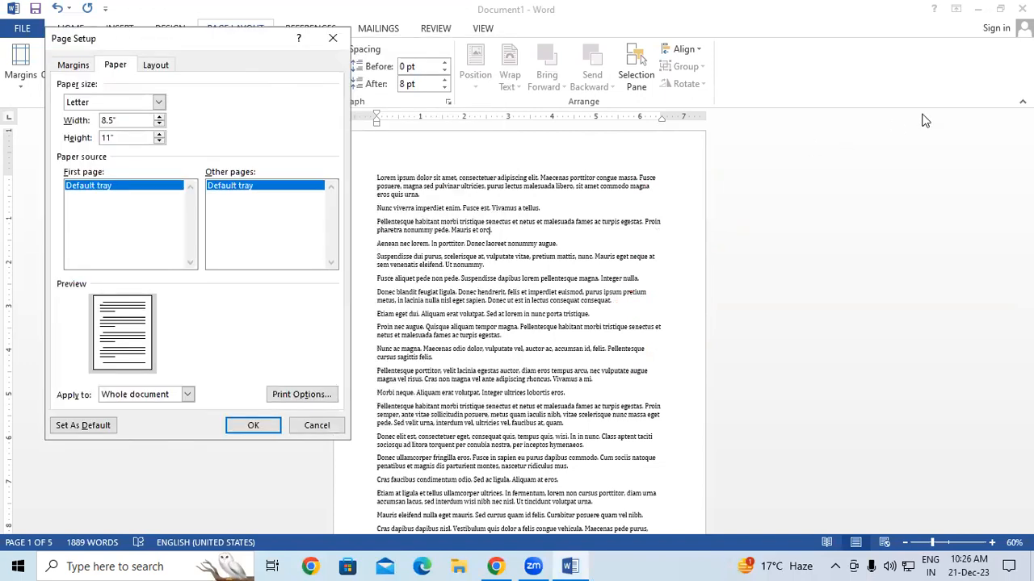
left_click(672, 210)
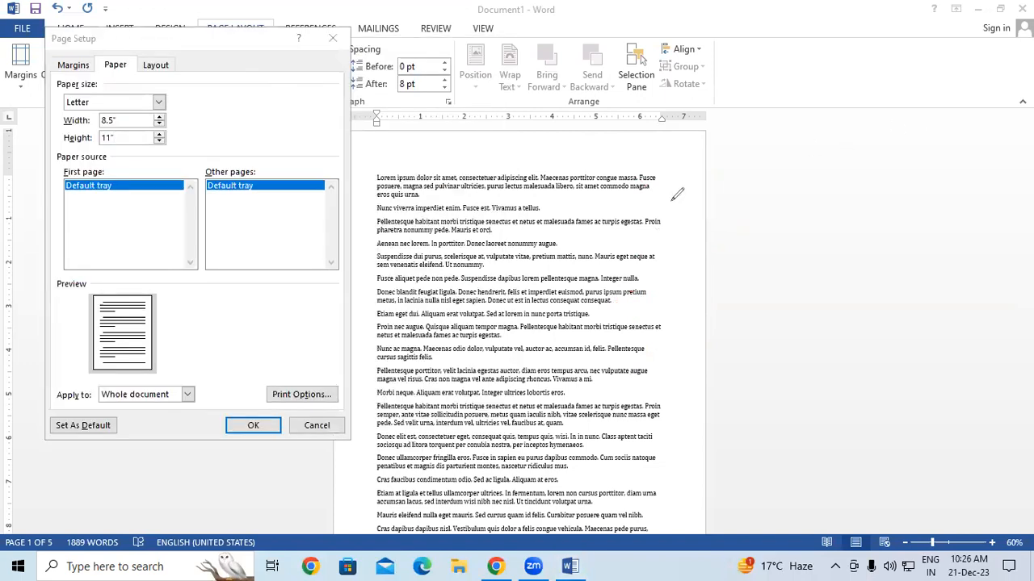
Mark the page's top and right edges in red, circle the paper Width and Height values, and clear the annotations.
left_click_drag(367, 138, 641, 133)
left_click_drag(695, 181, 690, 458)
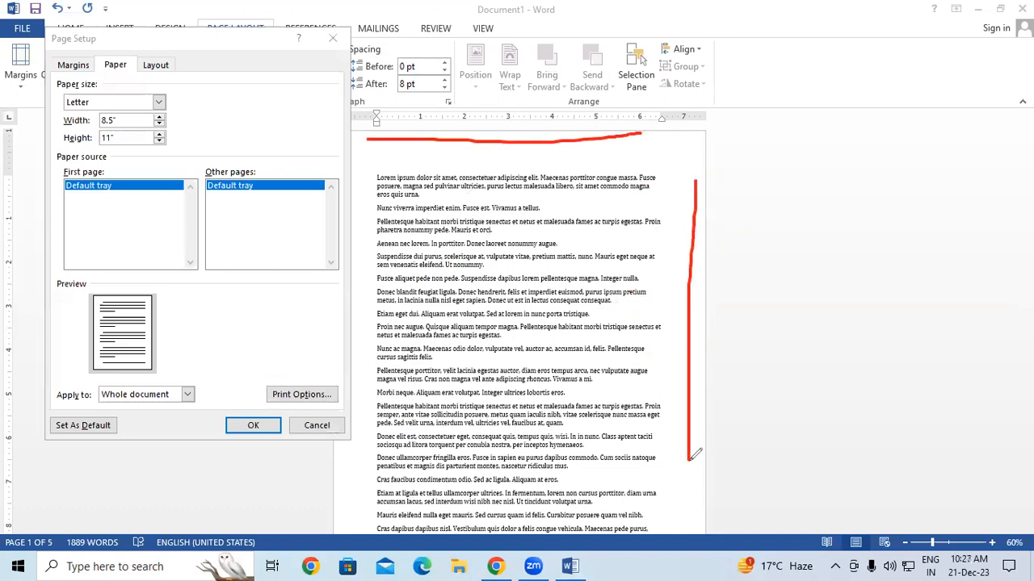
mouse_move(399, 136)
left_mouse_down()
mouse_move(607, 141)
mouse_move(401, 145)
left_mouse_up()
mouse_move(700, 184)
left_mouse_down()
mouse_move(700, 404)
mouse_move(681, 339)
mouse_move(684, 426)
left_mouse_up()
mouse_move(123, 107)
left_mouse_down()
mouse_move(113, 99)
mouse_move(44, 131)
mouse_move(81, 175)
mouse_move(121, 174)
mouse_move(114, 95)
left_mouse_up()
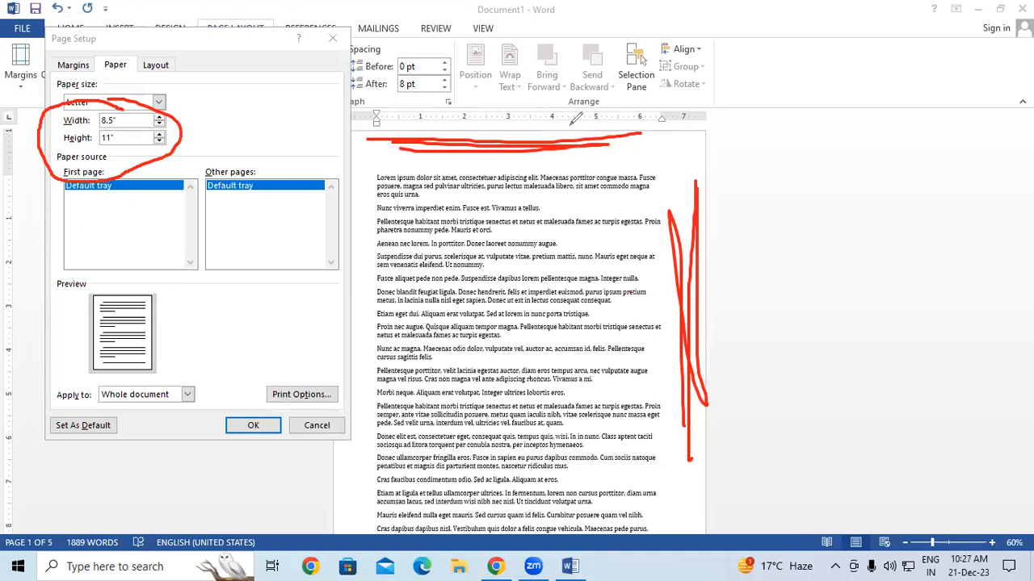
left_click(927, 365)
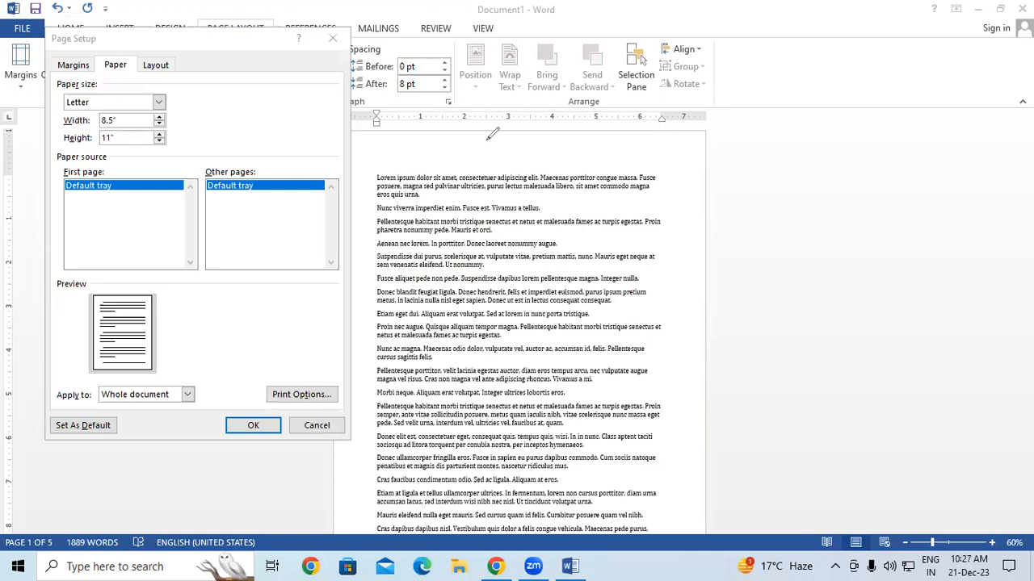
Write a circled 4 and 7 beside a vertical red line, circle the Width and Height values separately, and clear the annotations.
mouse_move(513, 166)
left_mouse_down()
mouse_move(507, 143)
mouse_move(512, 154)
mouse_move(558, 147)
mouse_move(517, 122)
left_mouse_up()
left_click_drag(595, 182, 598, 347)
mouse_move(647, 297)
left_mouse_down()
mouse_move(681, 327)
mouse_move(682, 305)
left_mouse_up()
mouse_move(675, 277)
left_mouse_down()
mouse_move(646, 317)
mouse_move(672, 276)
left_mouse_up()
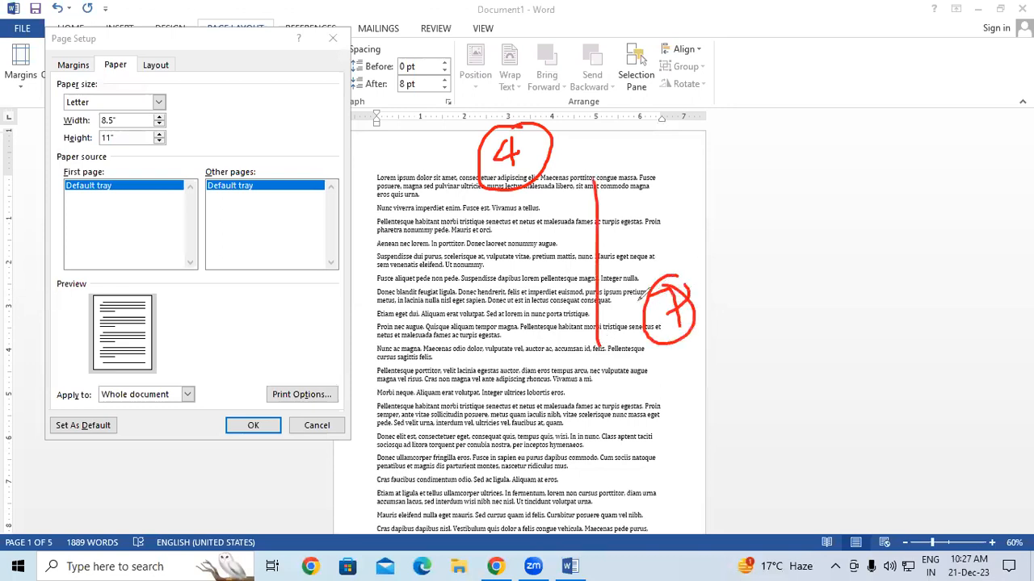
mouse_move(113, 125)
left_mouse_down()
mouse_move(119, 105)
mouse_move(98, 110)
mouse_move(101, 126)
mouse_move(121, 116)
mouse_move(95, 142)
mouse_move(126, 146)
mouse_move(120, 130)
left_mouse_up()
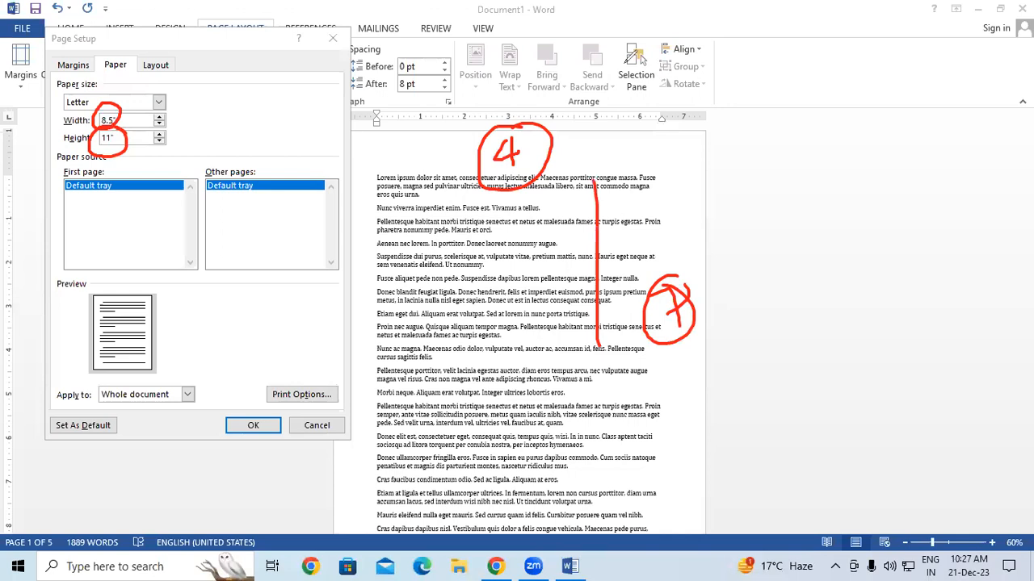
left_click(979, 55)
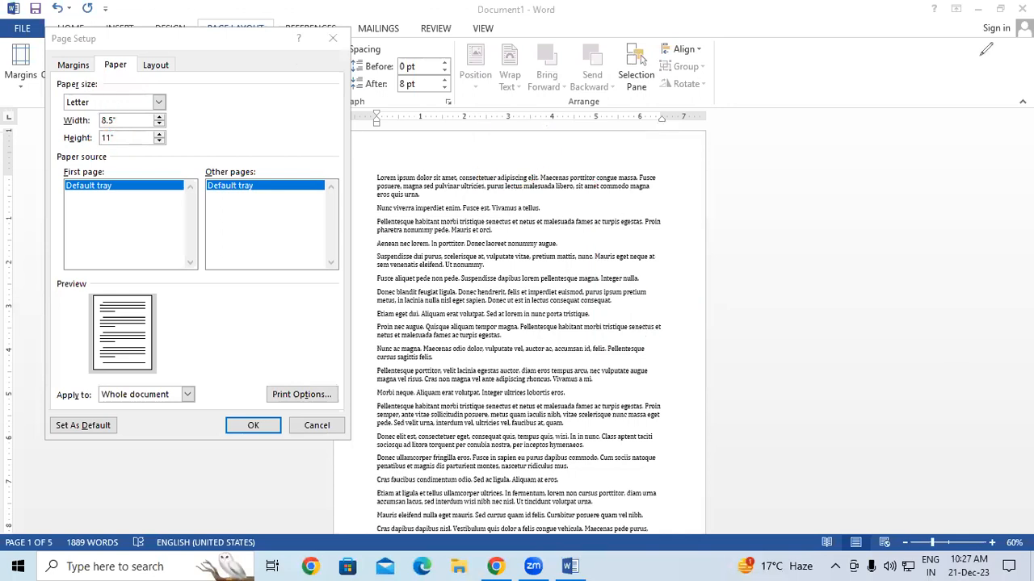
Try the A5 paper size, settle on A4, and apply it to the whole document.
left_click(159, 103)
scroll(122, 137, "down", 2)
left_click(90, 127)
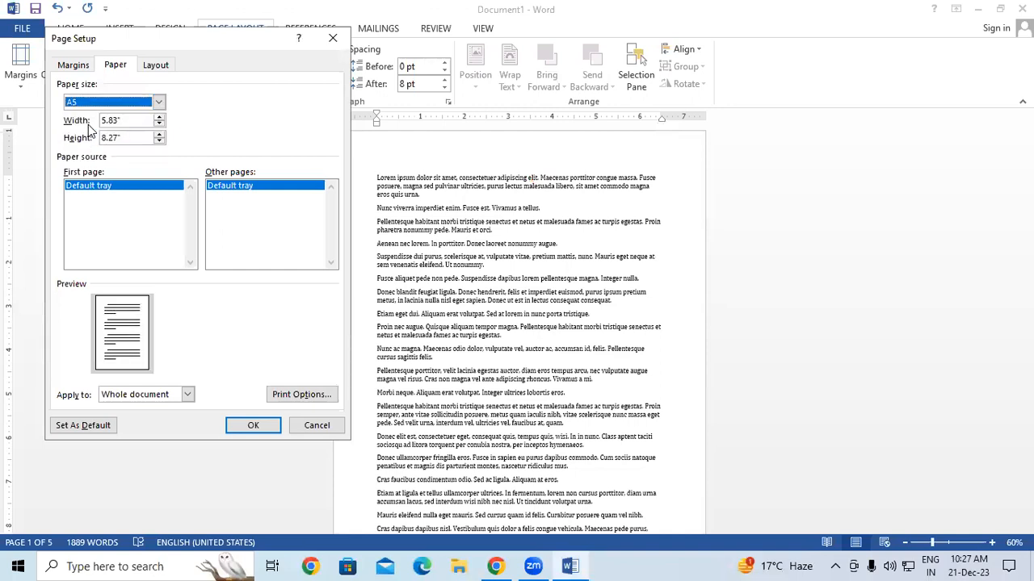
left_click(159, 103)
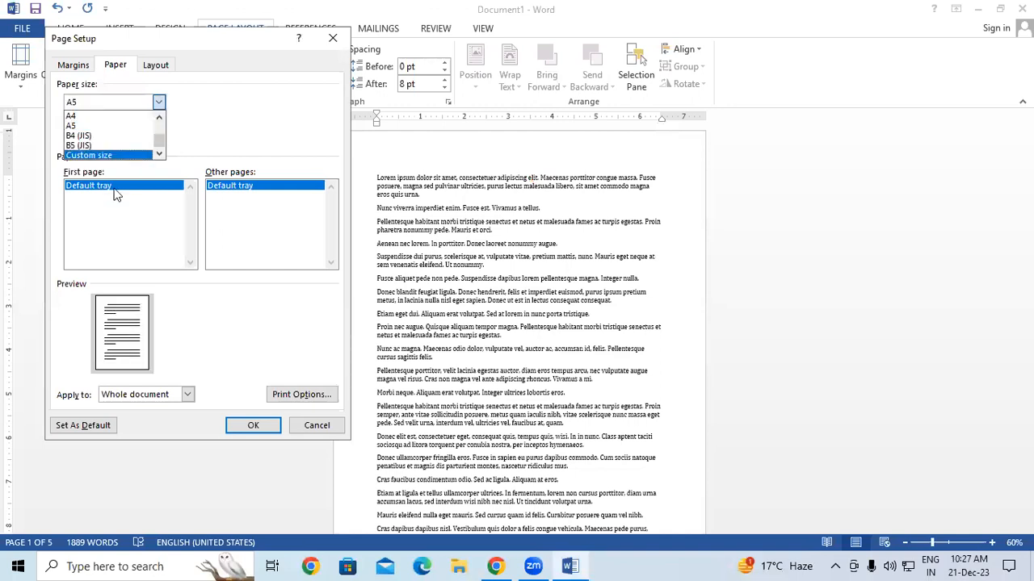
left_click(89, 116)
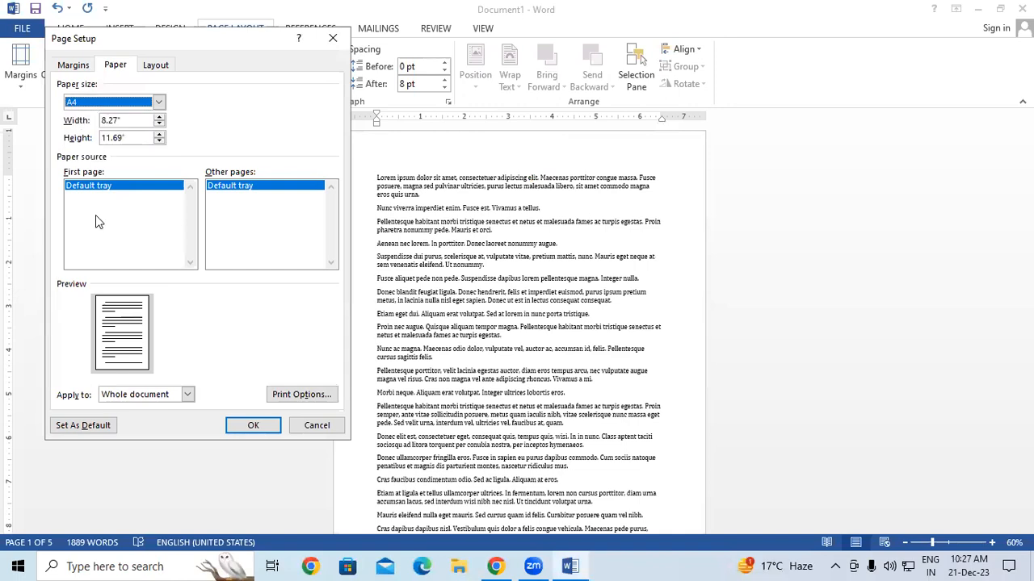
left_click(247, 426)
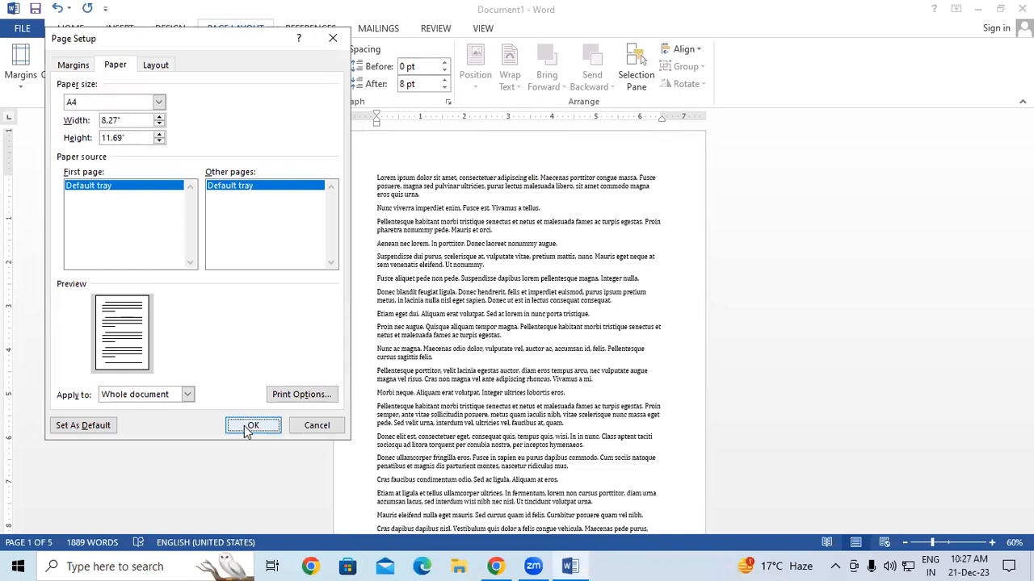
Look over the first A4 page and enlarge the view to 110%, finishing at the page's beginning.
scroll(540, 400, "down", 3)
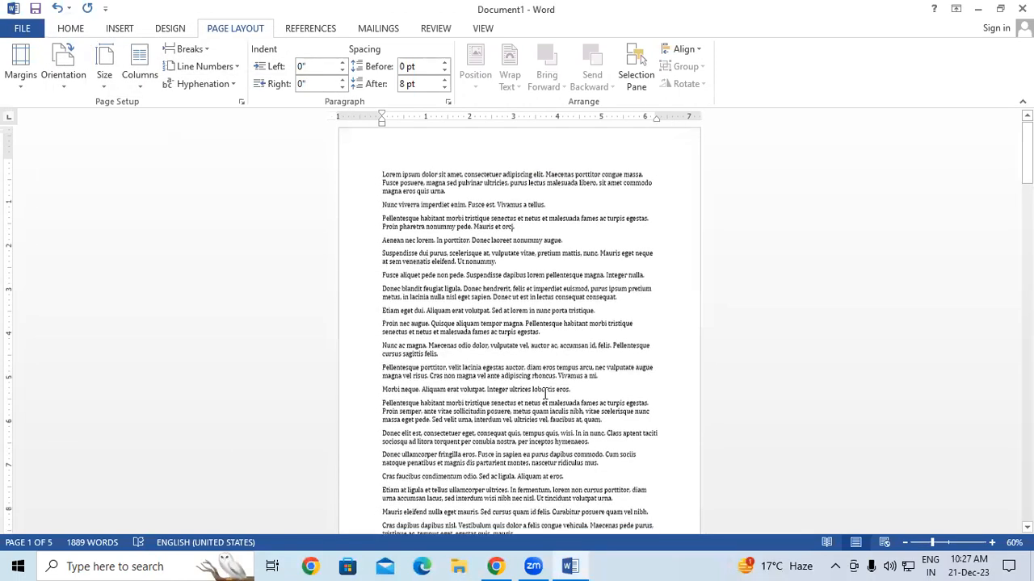
scroll(545, 393, "down", 1)
scroll(545, 393, "up", 1)
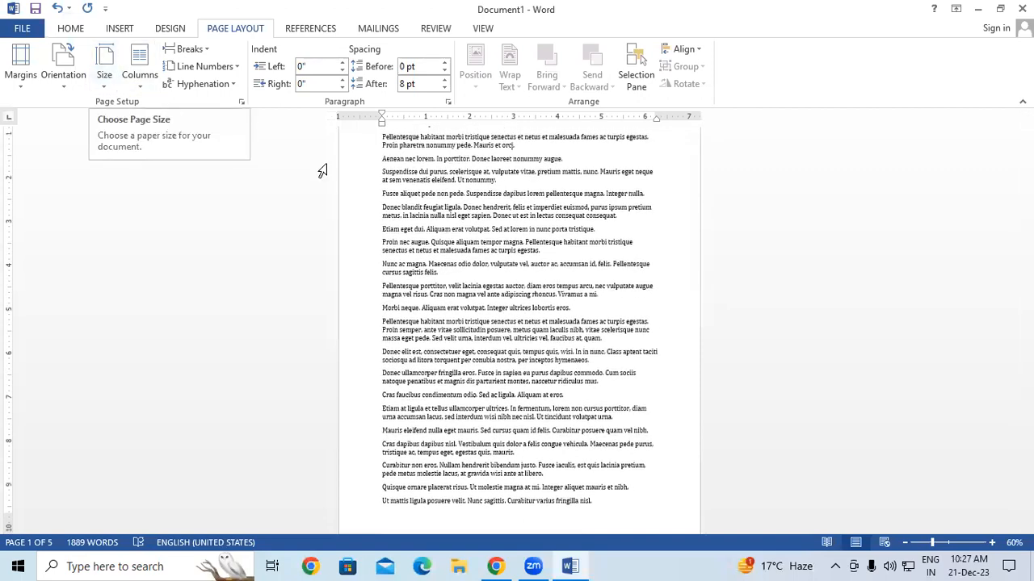
left_click(992, 542)
left_click(992, 542)
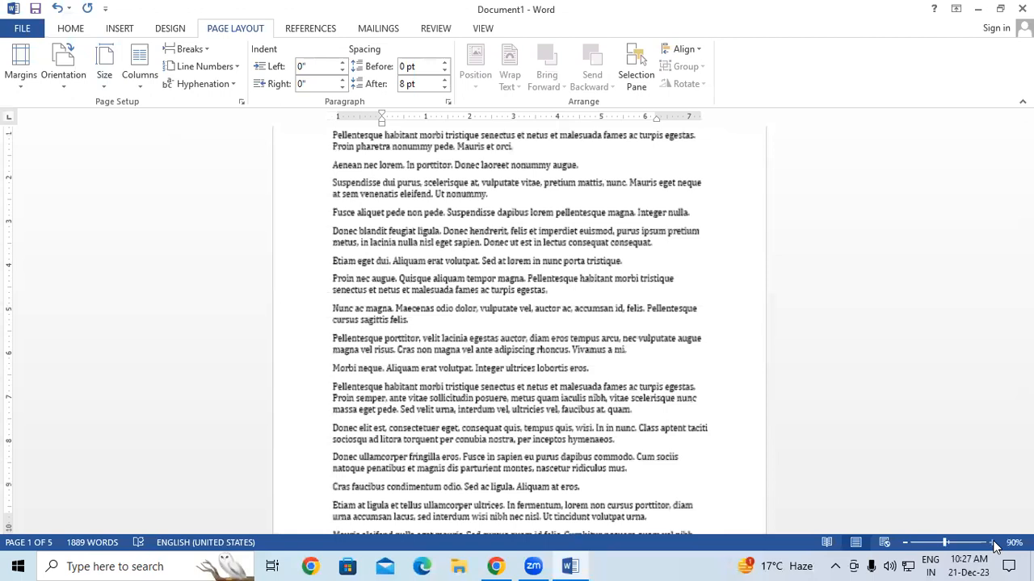
left_click(993, 542)
left_click(992, 542)
left_click(992, 542)
scroll(576, 366, "up", 3)
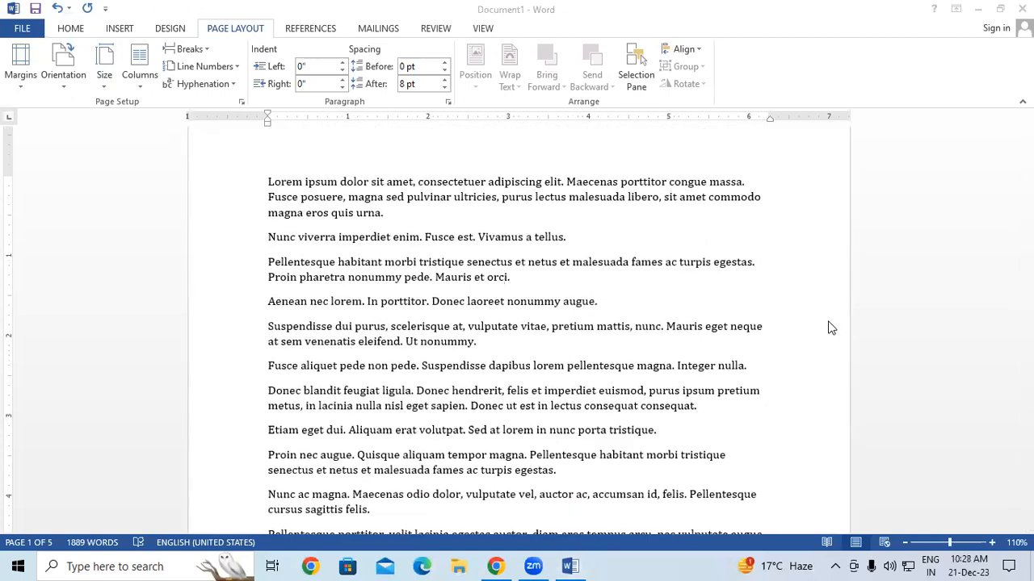
scroll(829, 326, "up", 1)
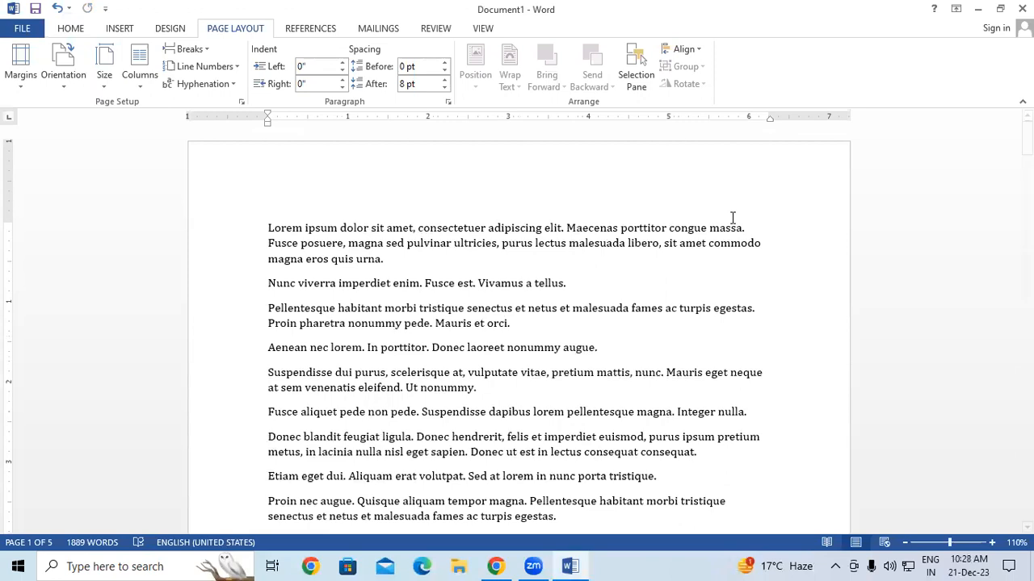
Lay out the document text in two equal columns and look over the first page.
left_click(143, 87)
left_click(176, 145)
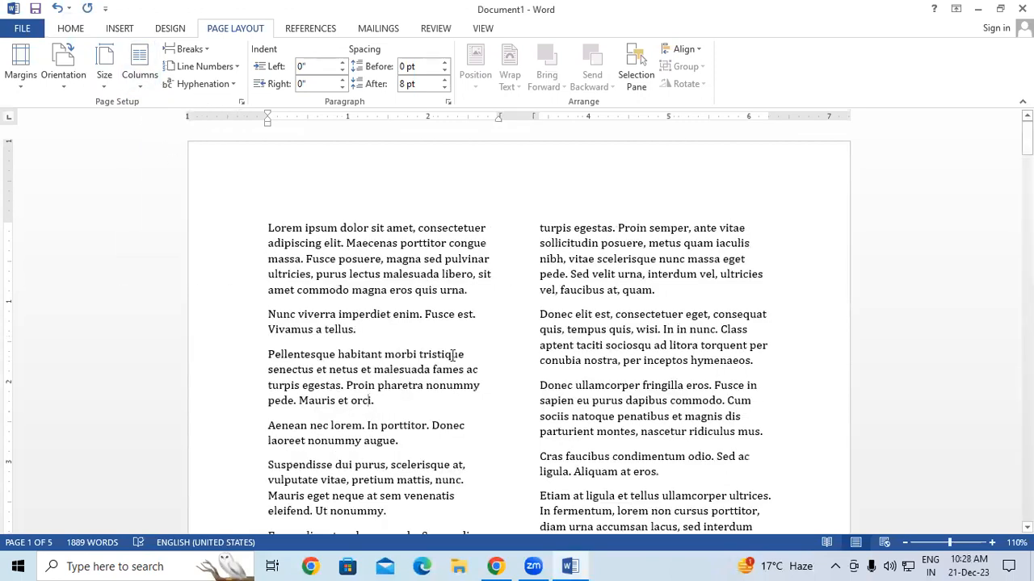
scroll(501, 374, "down", 5)
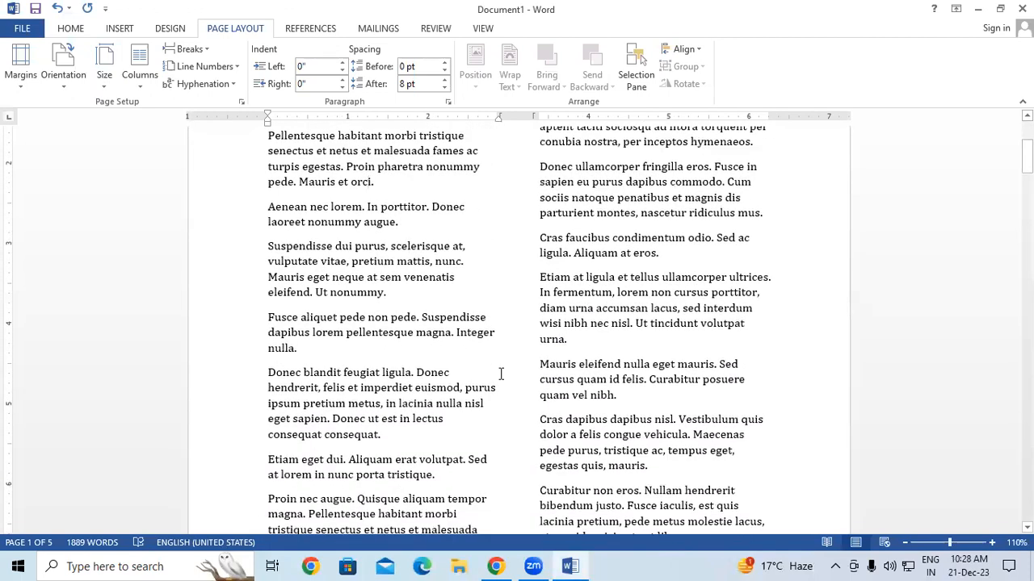
scroll(501, 374, "down", 5)
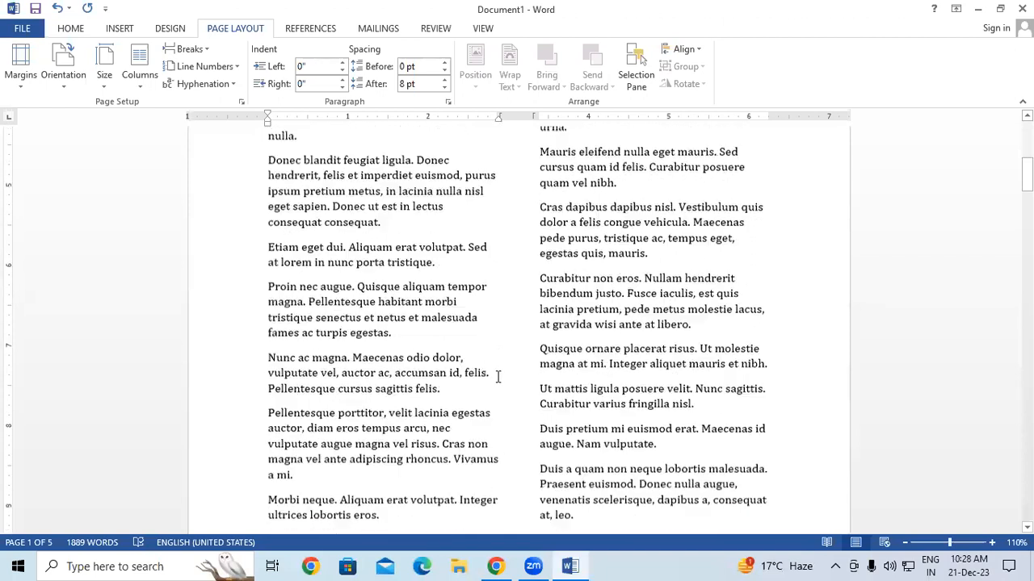
scroll(498, 377, "up", 10)
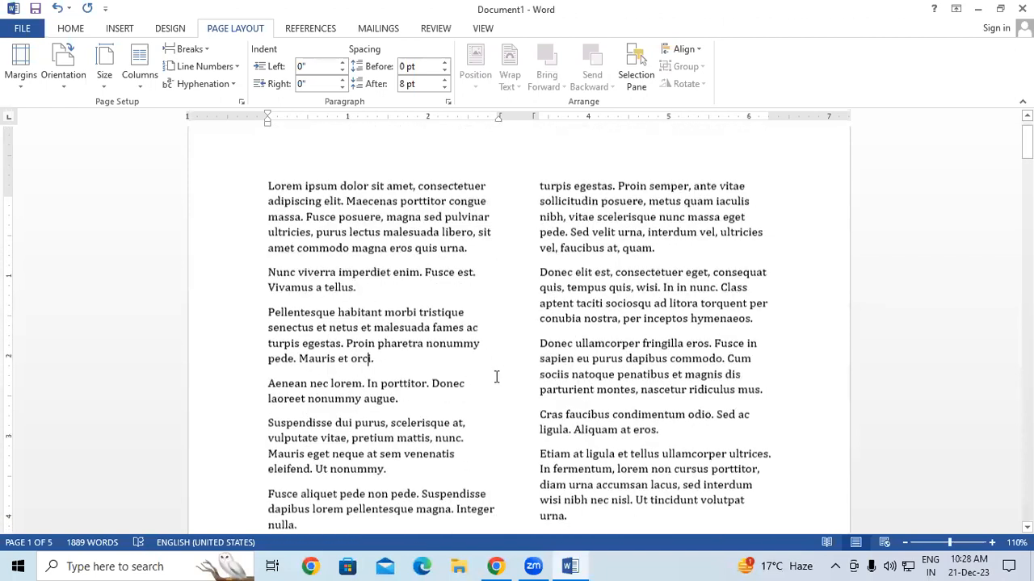
Change the document text to three columns and look over the layout.
left_click(150, 85)
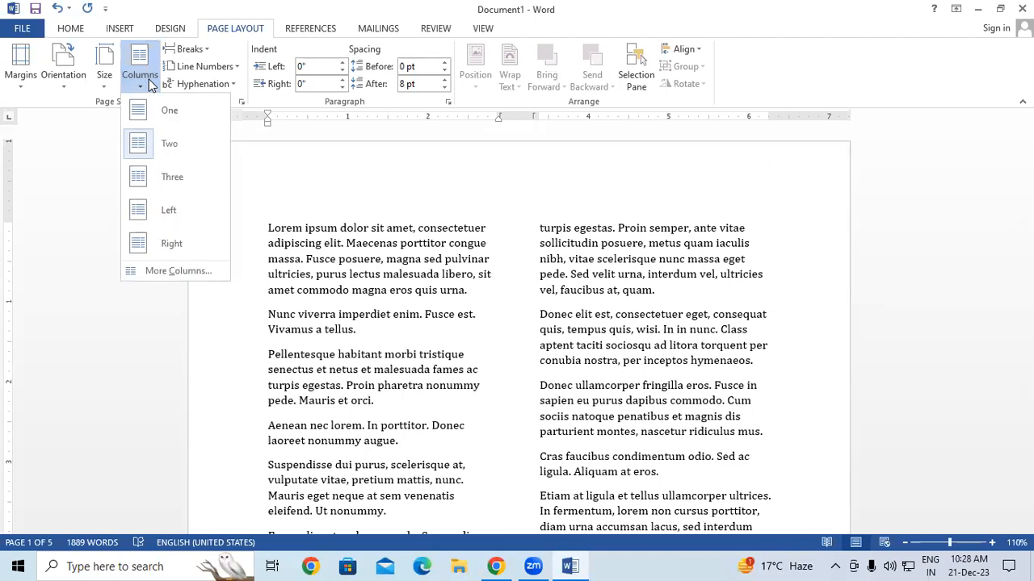
left_click(146, 181)
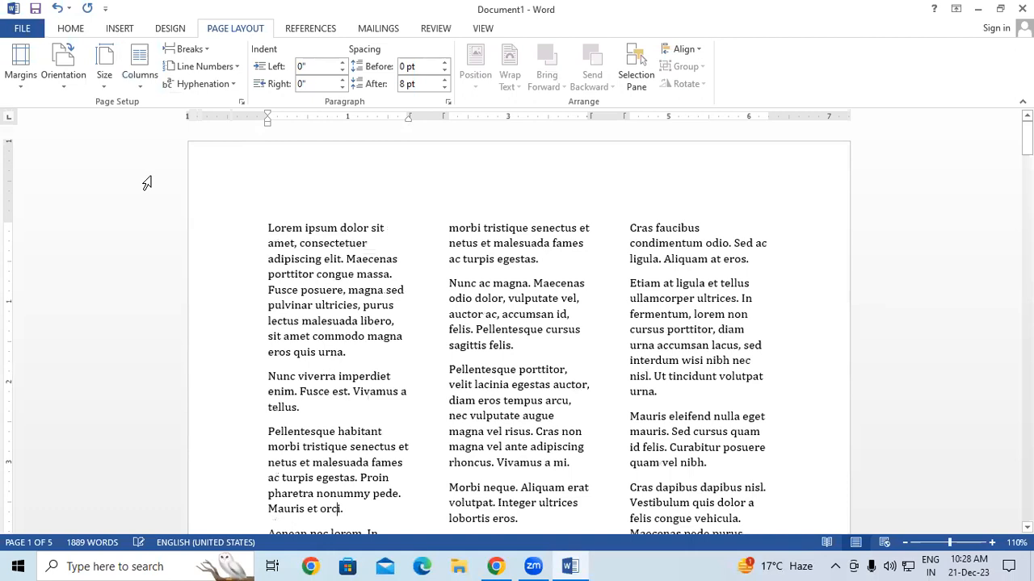
scroll(455, 293, "down", 6)
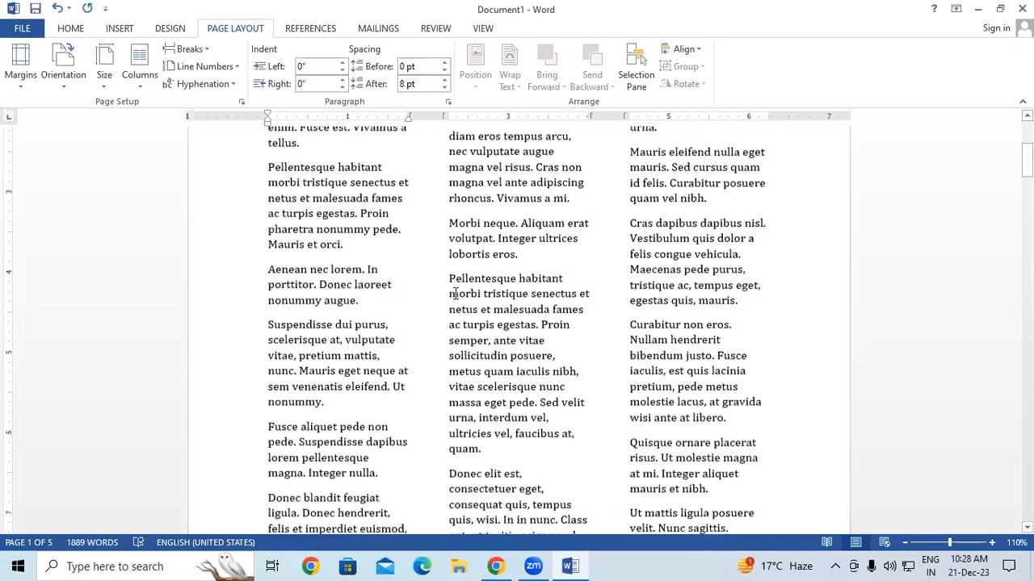
Apply the Left column layout and highlight sample text in the narrow and wide columns to compare them.
left_click(105, 73)
left_click(139, 75)
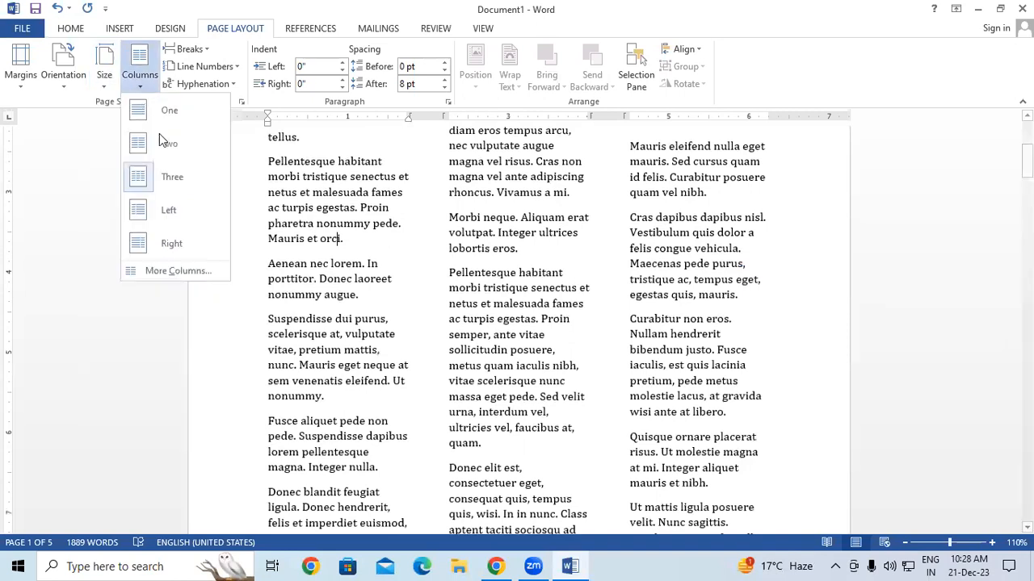
left_click(172, 210)
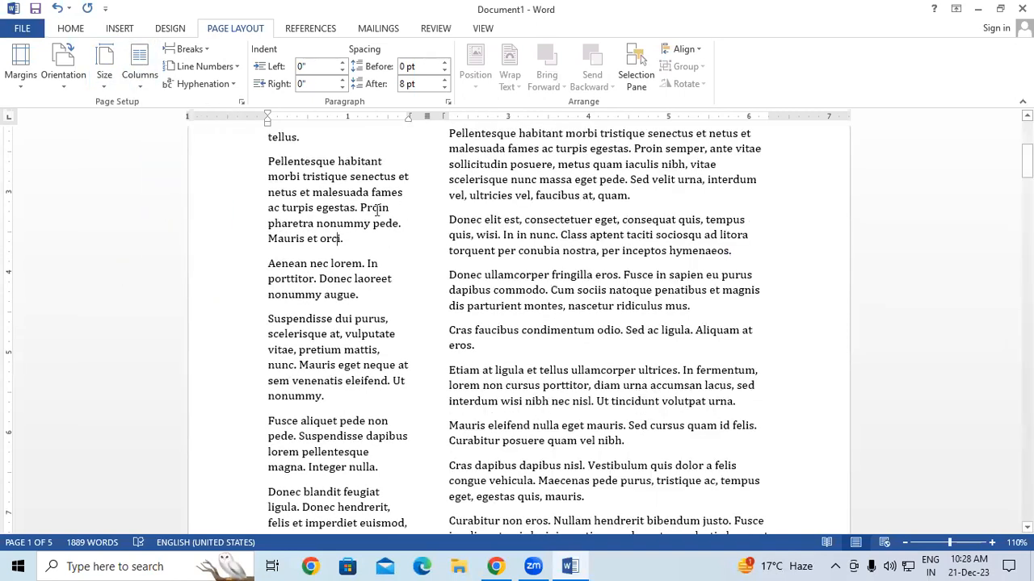
left_click_drag(376, 210, 268, 192)
left_click_drag(448, 220, 806, 348)
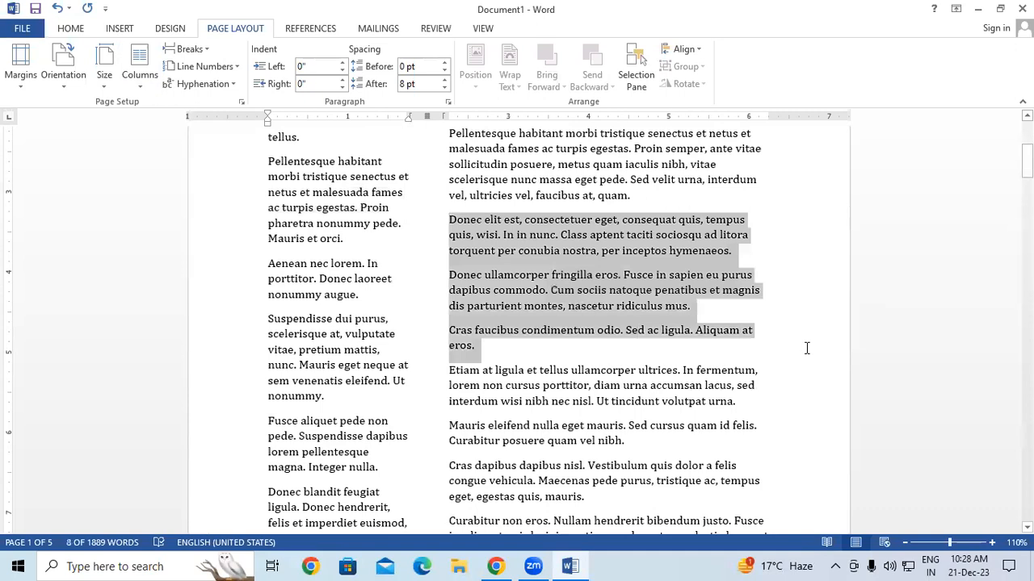
left_click(298, 208)
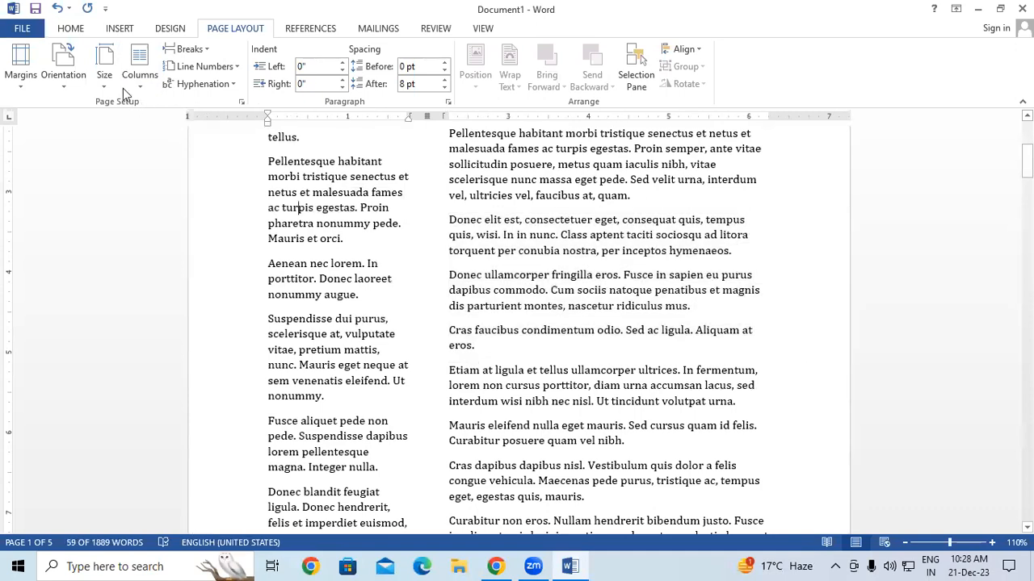
Apply the Right column layout and highlight sample text in both columns to compare their widths.
left_click(140, 65)
left_click(169, 240)
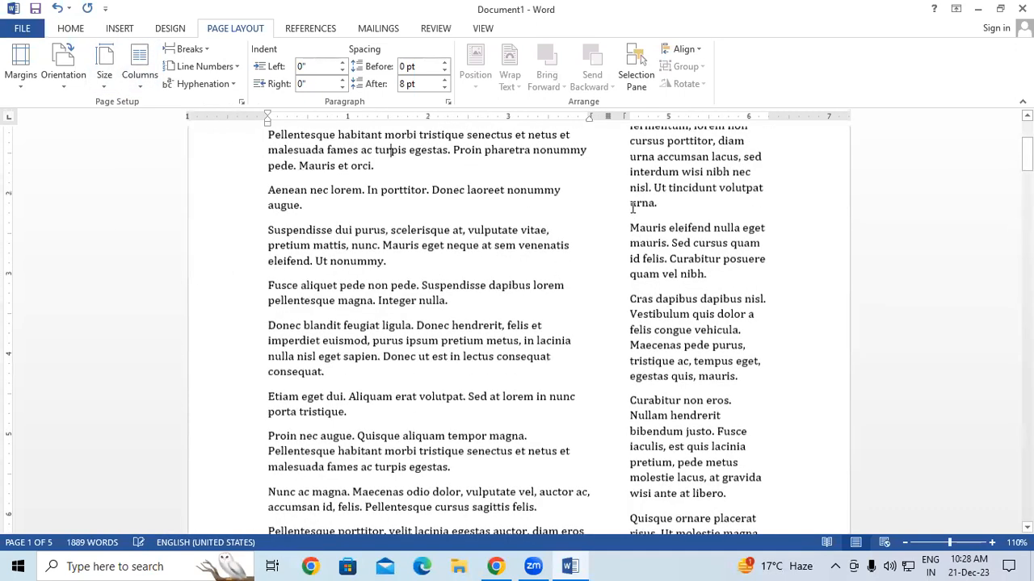
left_click_drag(633, 207, 730, 349)
left_click_drag(565, 291, 271, 175)
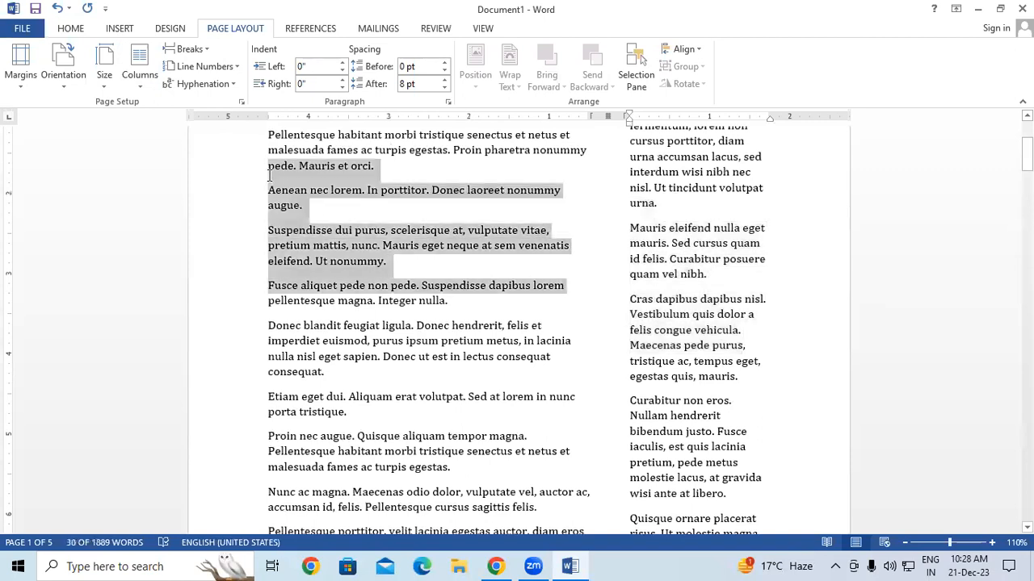
left_click(342, 299)
scroll(342, 299, "up", 3)
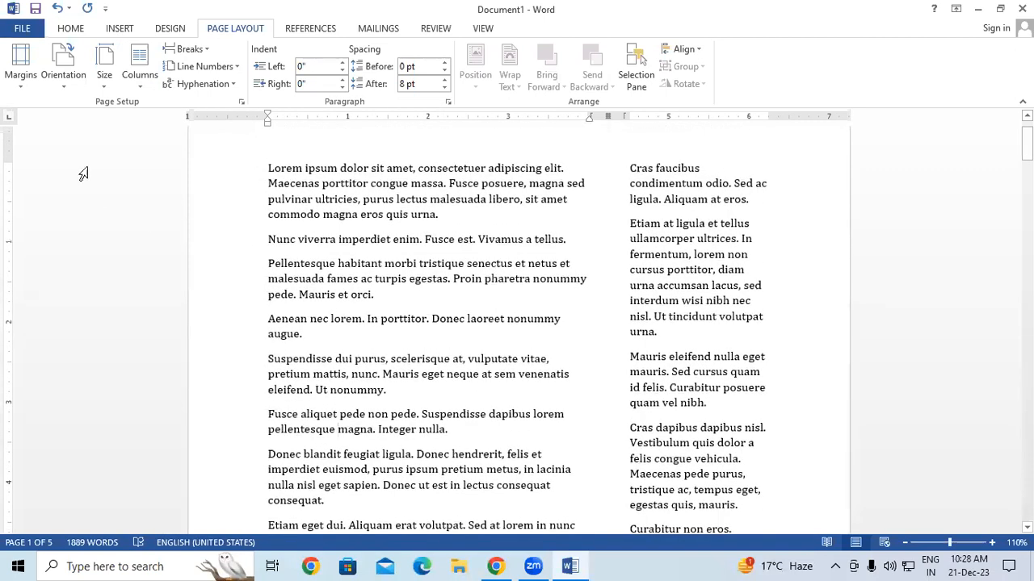
Set the document text back to two equal columns.
left_click(139, 81)
left_click(165, 143)
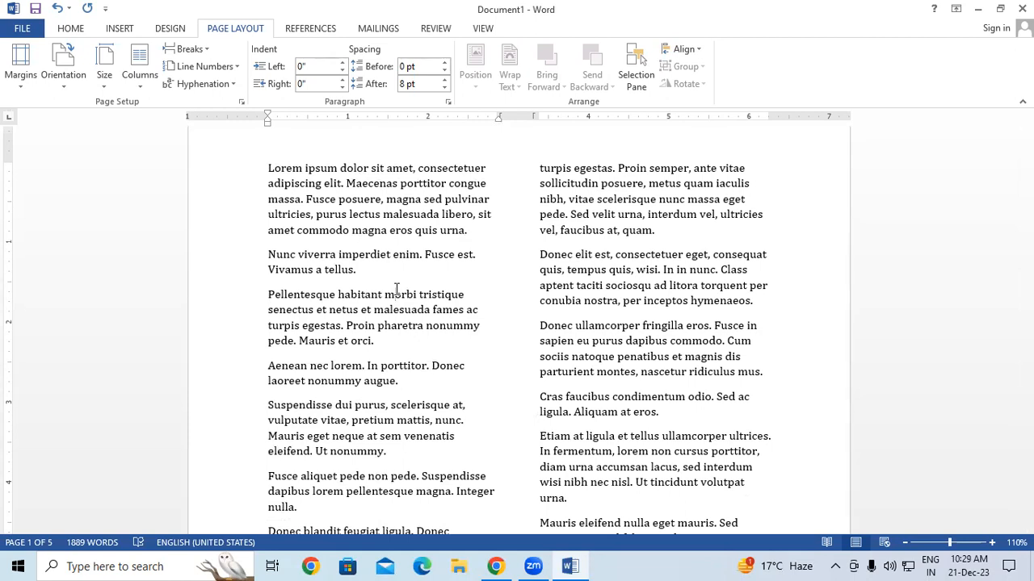
Open the detailed column settings and preview the One, Three, Left and Right presets before reselecting Two.
left_click(140, 64)
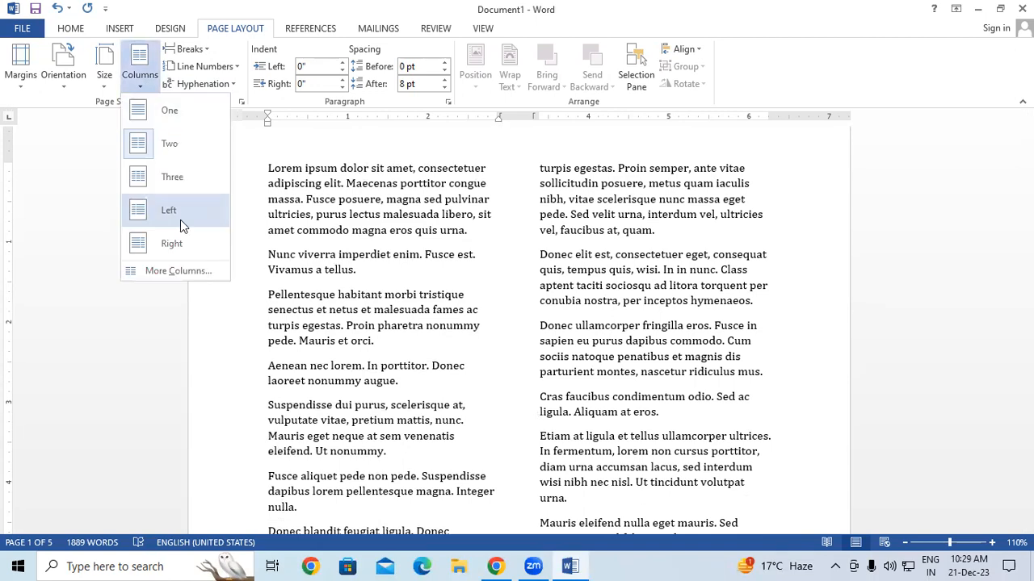
left_click(179, 272)
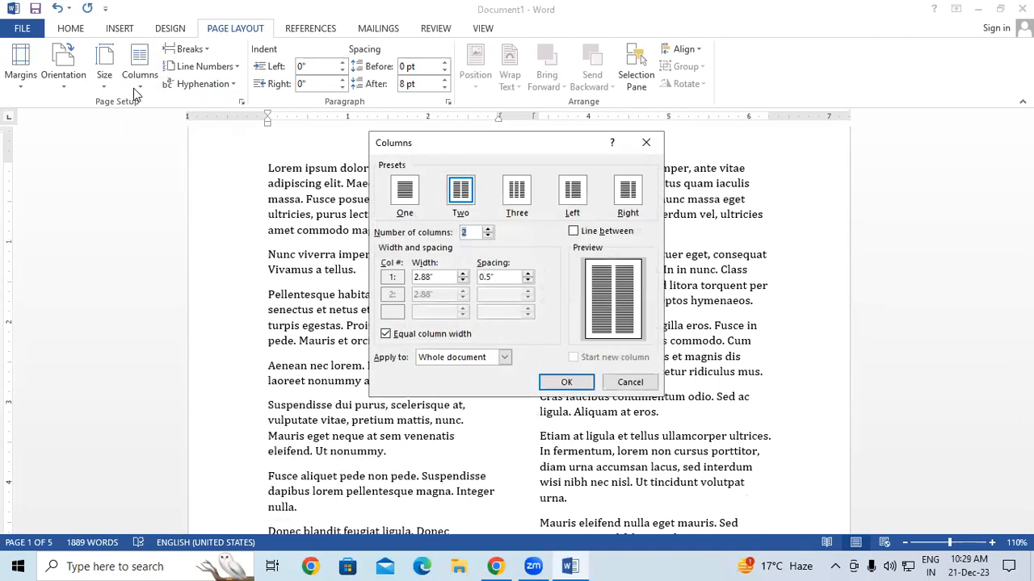
left_click(412, 202)
left_click(525, 198)
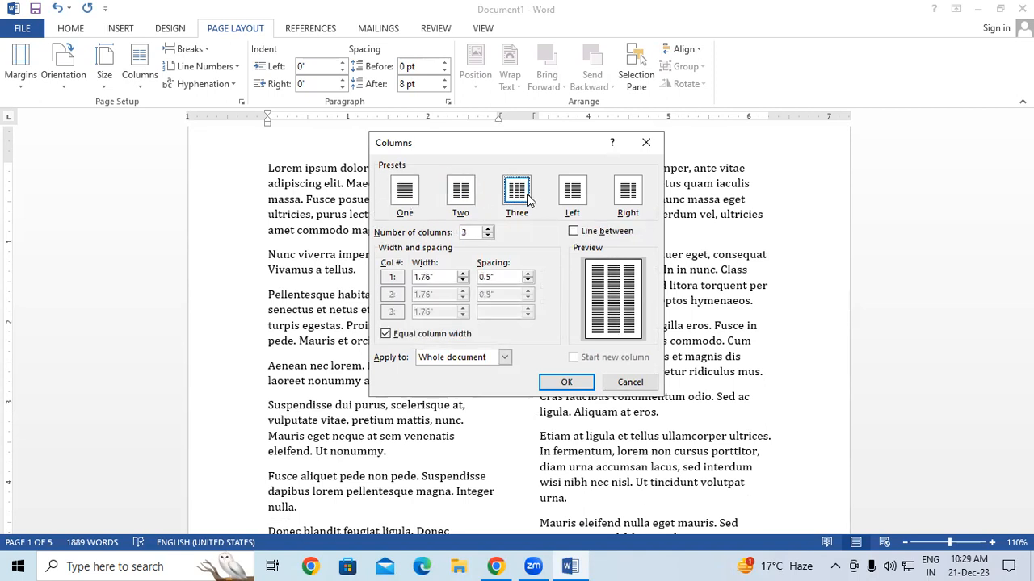
left_click(571, 192)
left_click(627, 194)
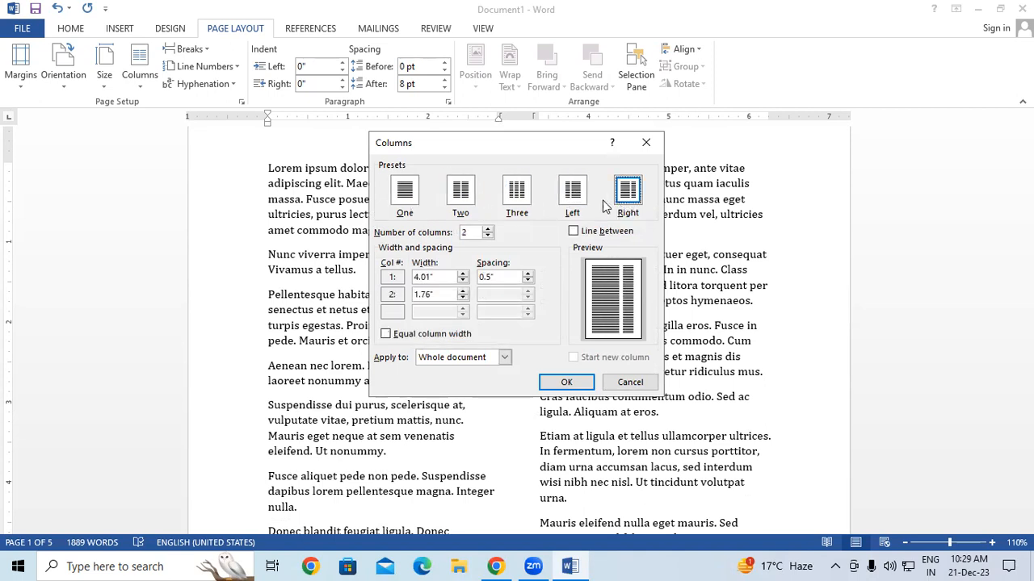
left_click(463, 192)
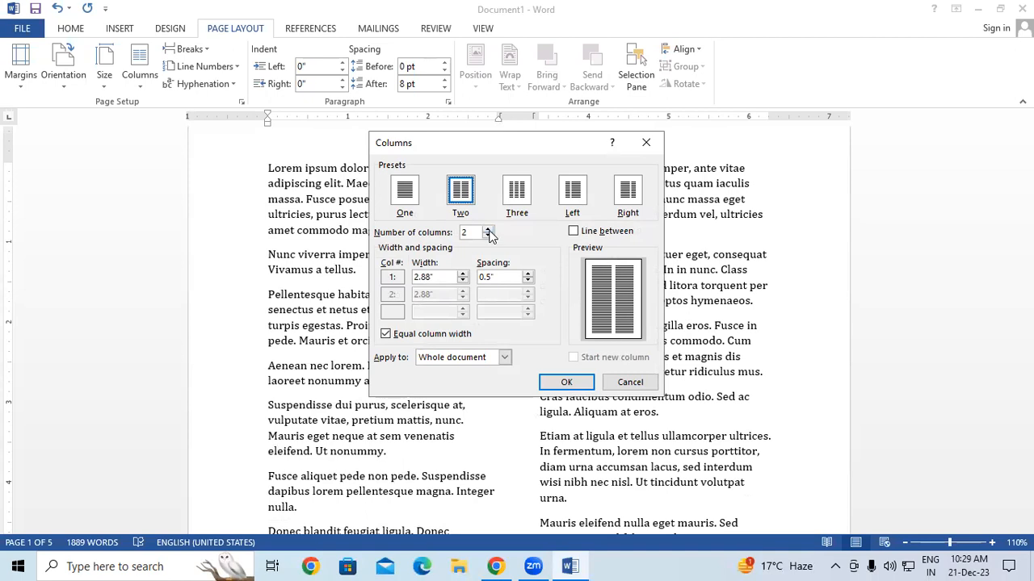
Apply six equal columns to the whole document and highlight sample text across several of them.
left_click(488, 230)
left_click(487, 230)
left_click(487, 230)
left_click(488, 230)
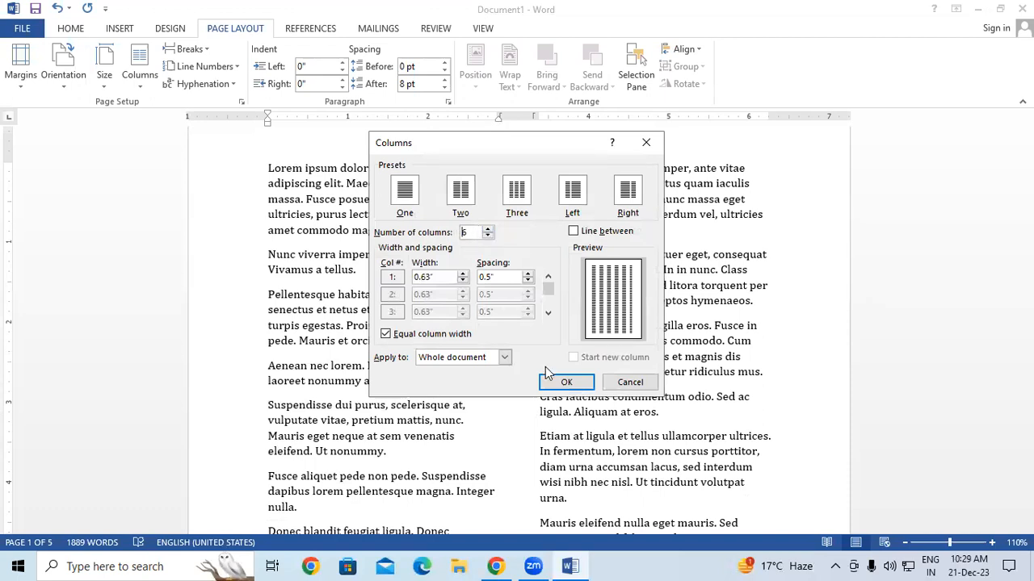
left_click(566, 382)
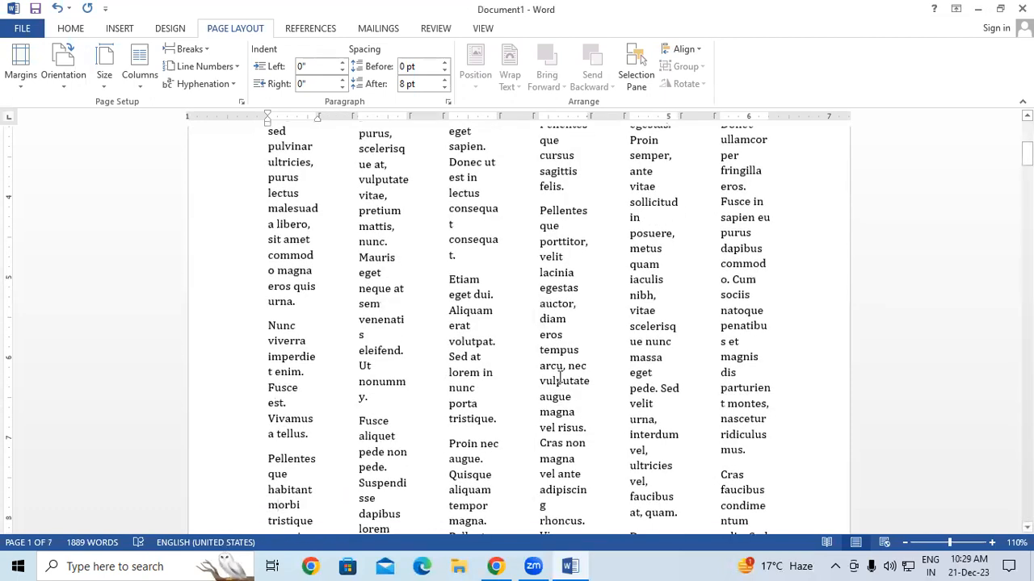
scroll(559, 376, "up", 3)
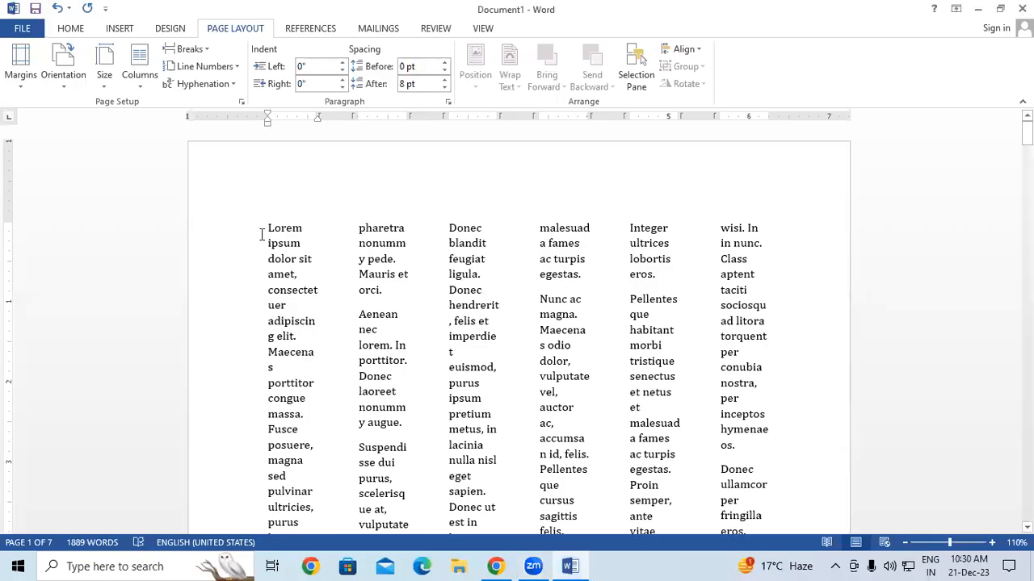
left_click_drag(267, 229, 395, 275)
left_click_drag(450, 305, 675, 377)
Try to apply the two-column layout to the highlighted words only, and undo it.
left_click(126, 74)
left_click(163, 145)
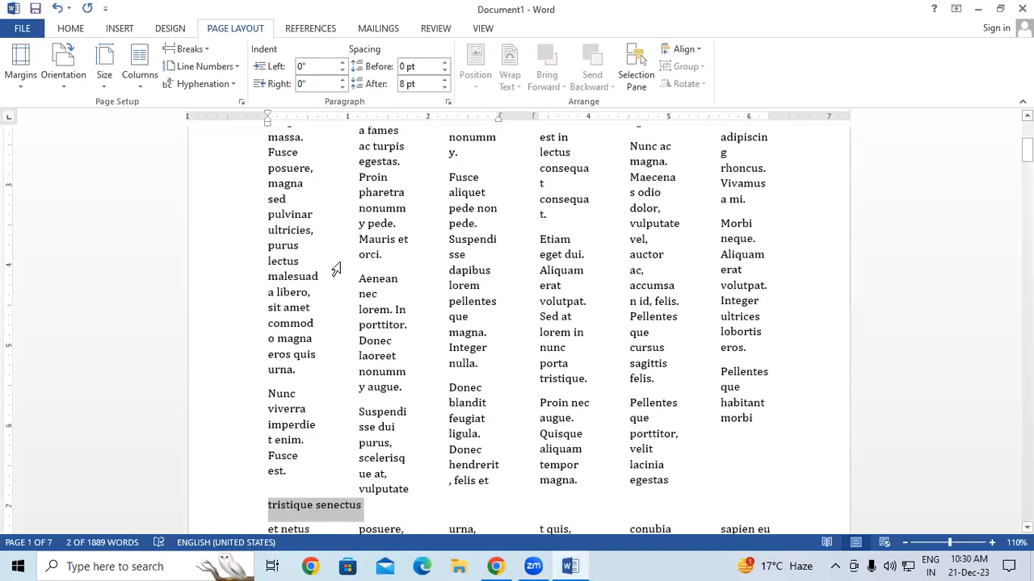
key("ctrl+z")
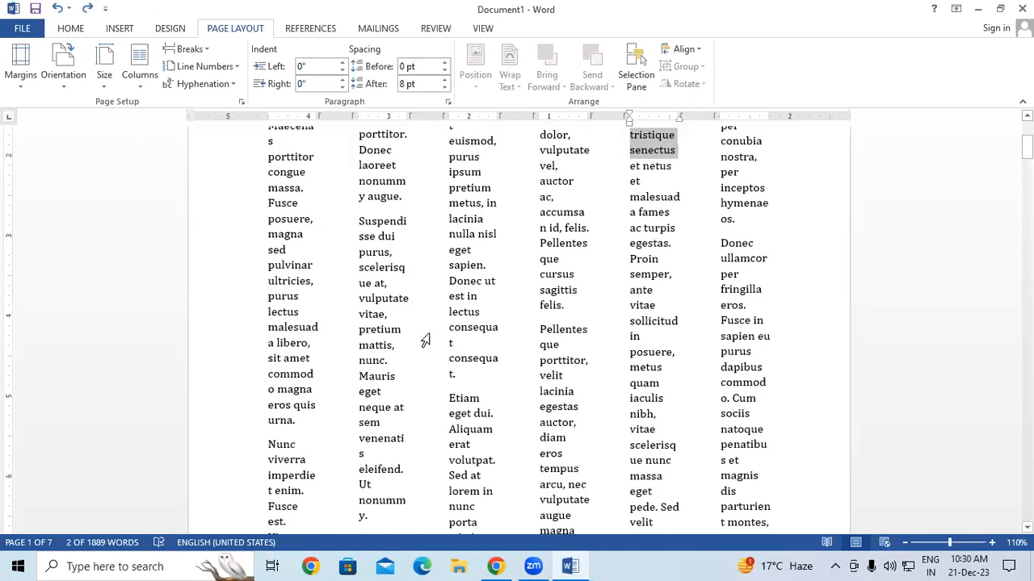
Clear the text selection and set the document text to two equal columns.
left_click(430, 333)
left_click(396, 265)
left_click(140, 64)
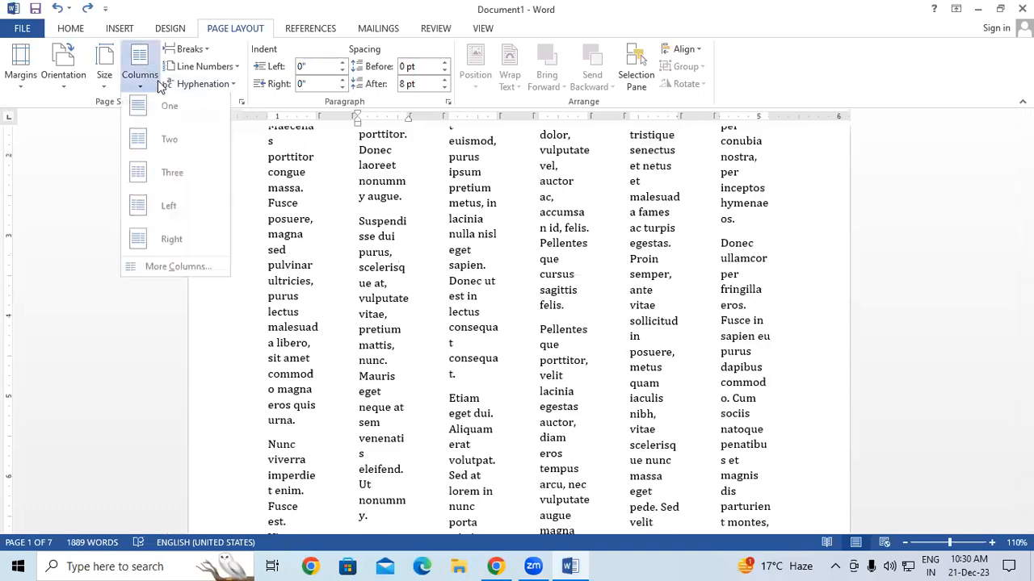
left_click(170, 145)
scroll(747, 349, "up", 3)
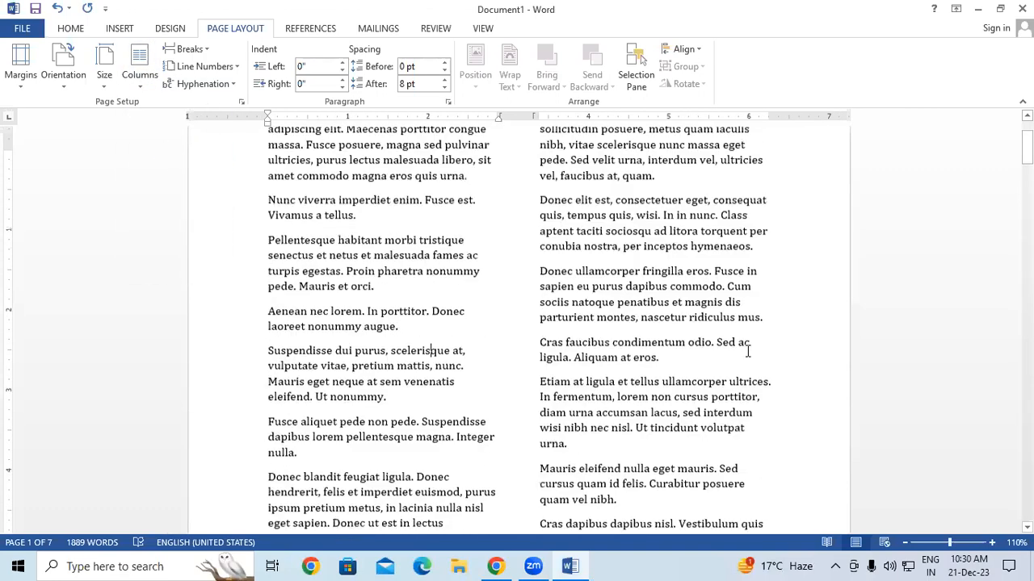
Look through the two-column pages and highlight text in page 1's first column, and in its second column.
scroll(747, 351, "down", 12)
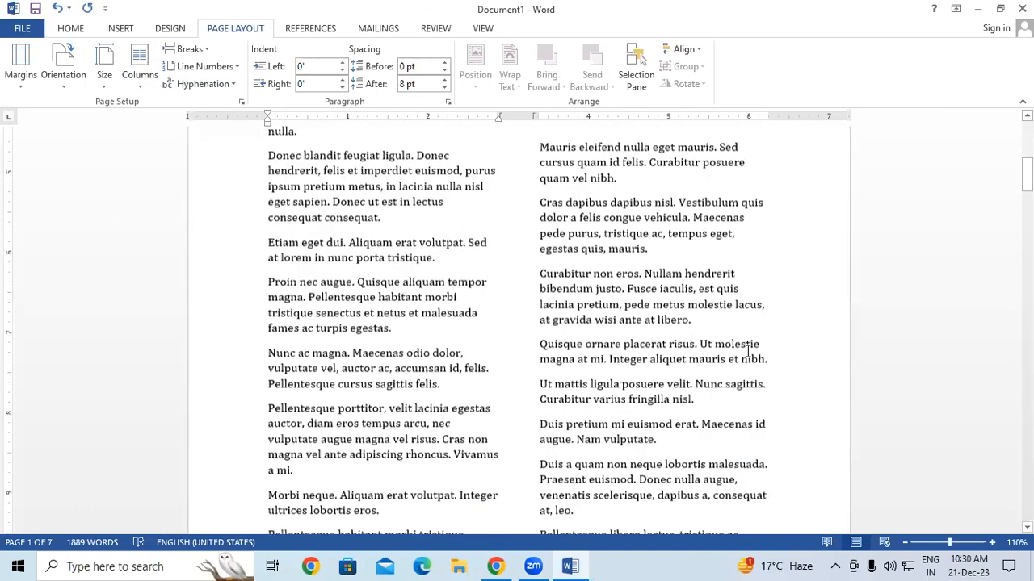
scroll(746, 352, "down", 10)
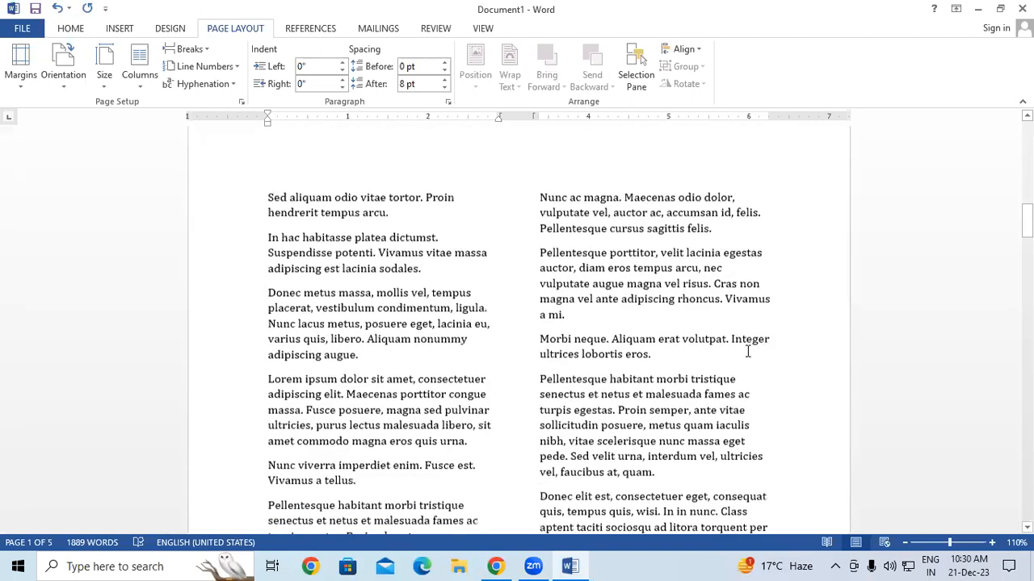
scroll(748, 351, "down", 1)
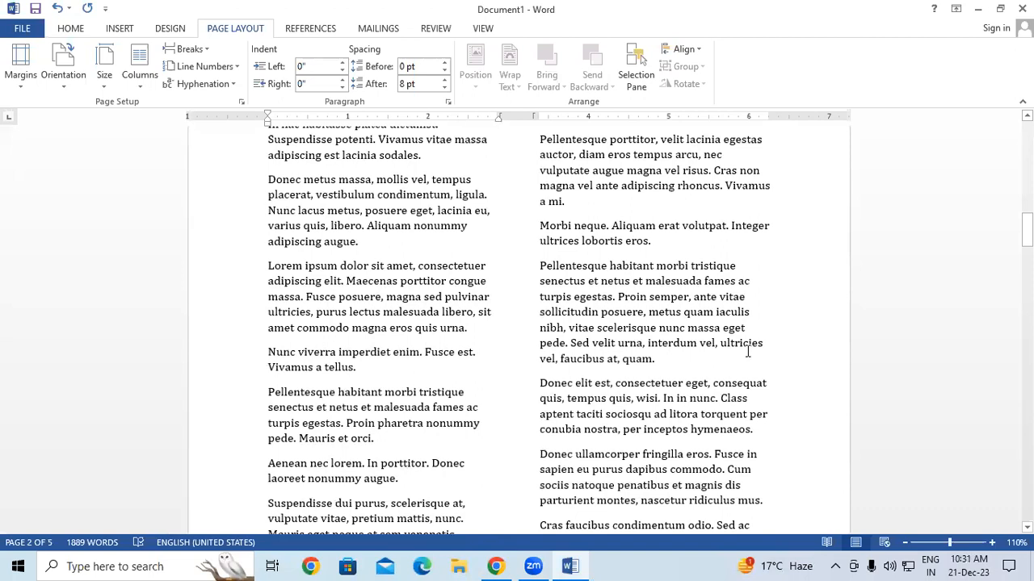
scroll(748, 351, "up", 1)
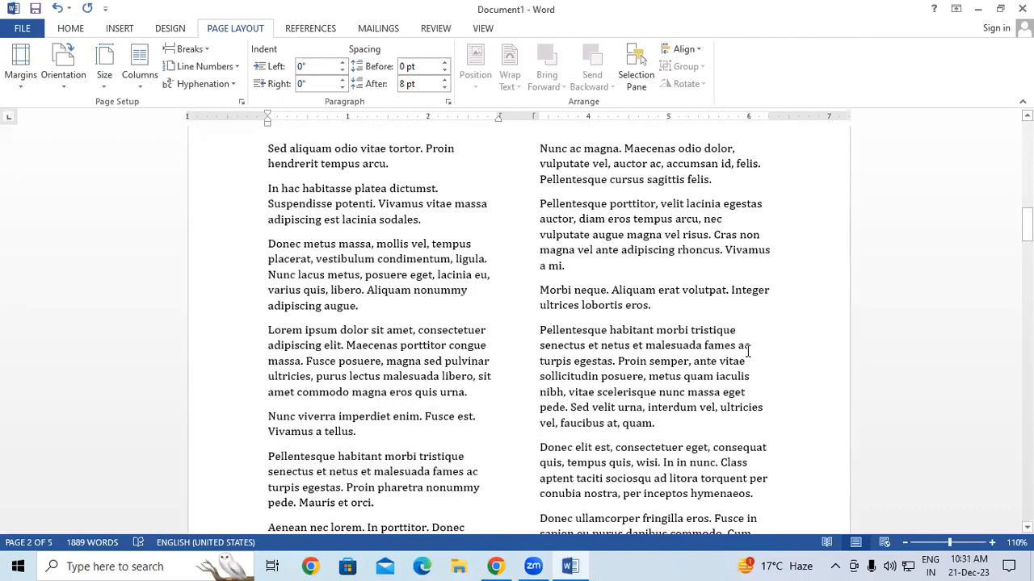
scroll(747, 351, "up", 5)
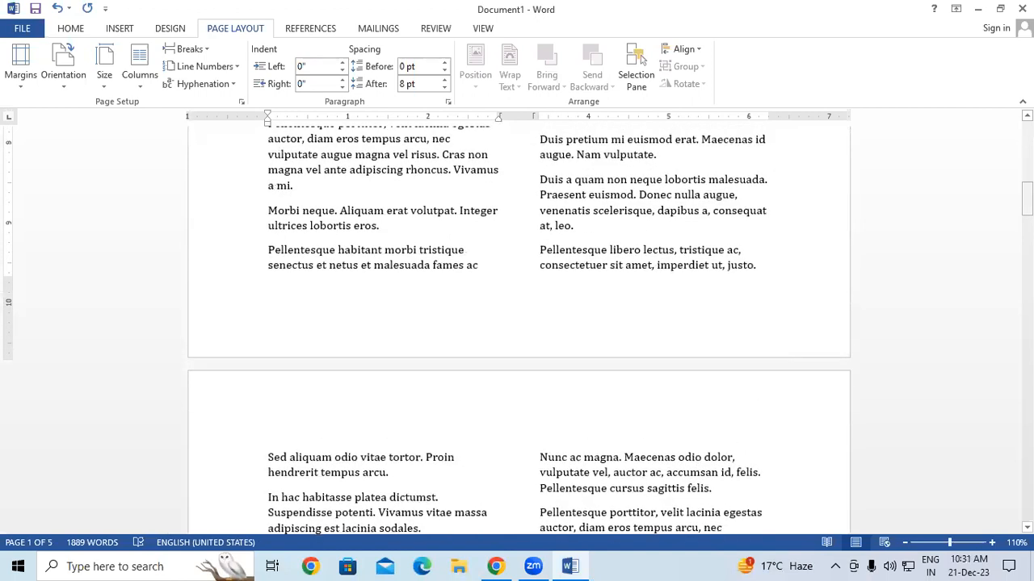
scroll(253, 245, "up", 10)
left_click_drag(369, 379, 481, 325)
scroll(515, 365, "up", 1)
scroll(517, 363, "up", 12)
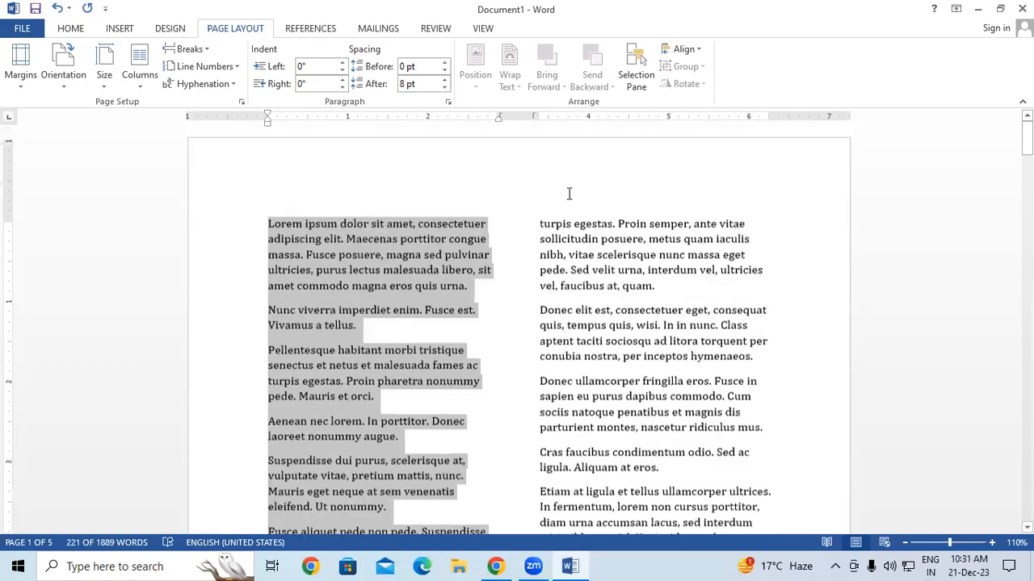
left_click_drag(539, 228, 719, 431)
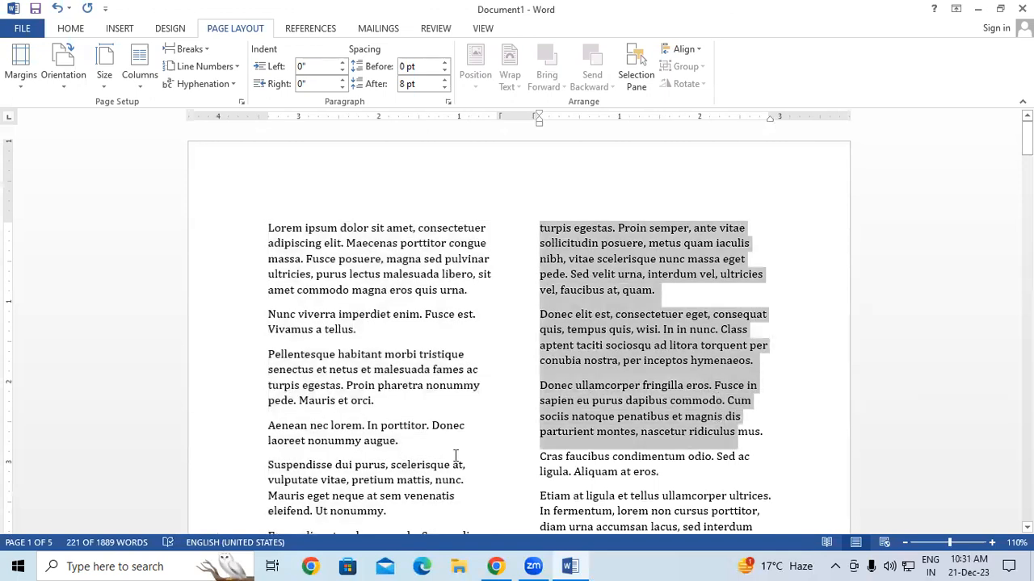
Examine the text flow between the end of page 1's first column and the start of its second with the cursor.
scroll(453, 453, "down", 6)
scroll(450, 453, "down", 4)
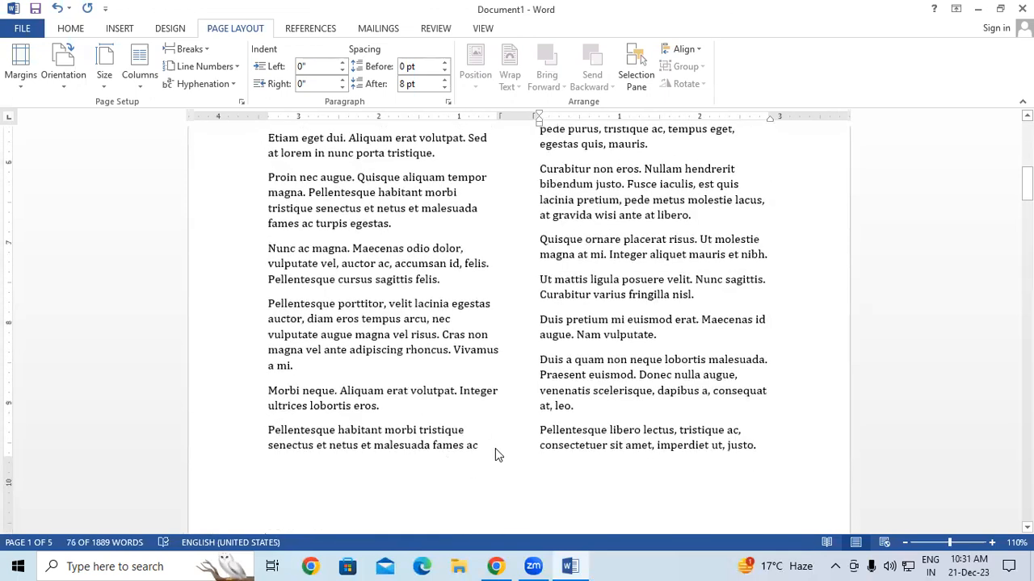
left_click(484, 445)
scroll(561, 365, "up", 1)
scroll(562, 365, "up", 4)
scroll(604, 246, "down", 3)
scroll(517, 436, "down", 3)
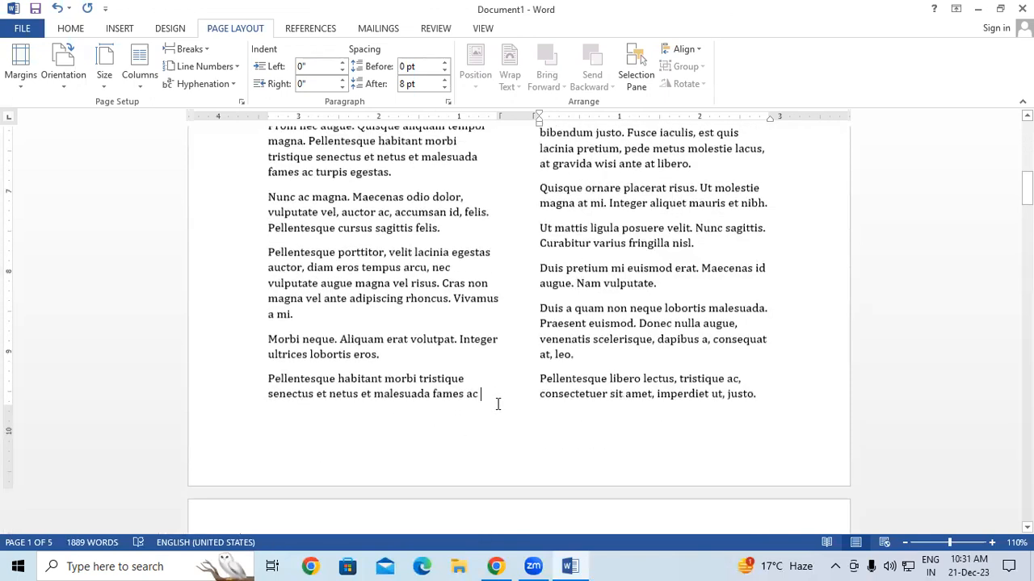
key("ctrl+Home")
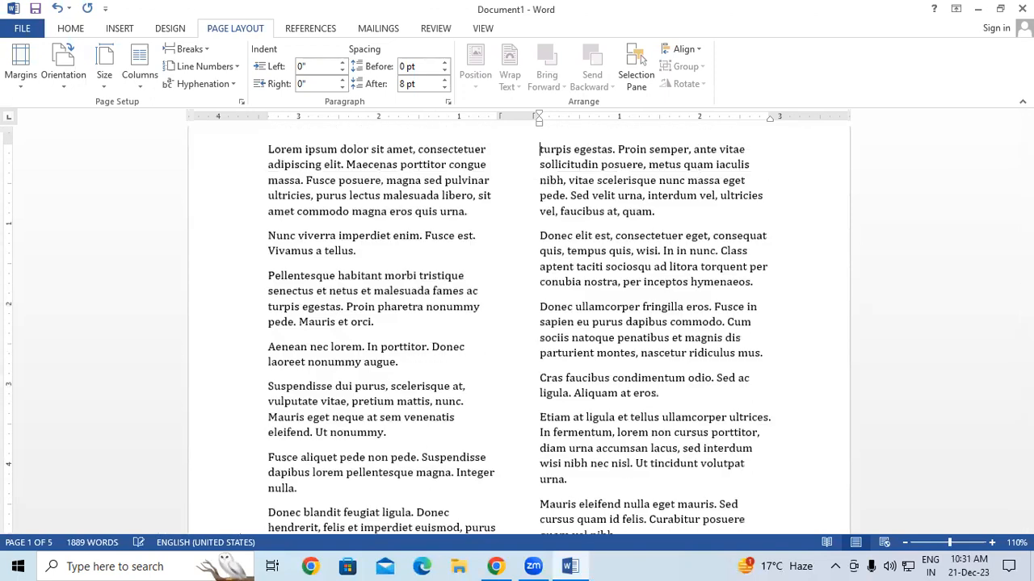
key("Up")
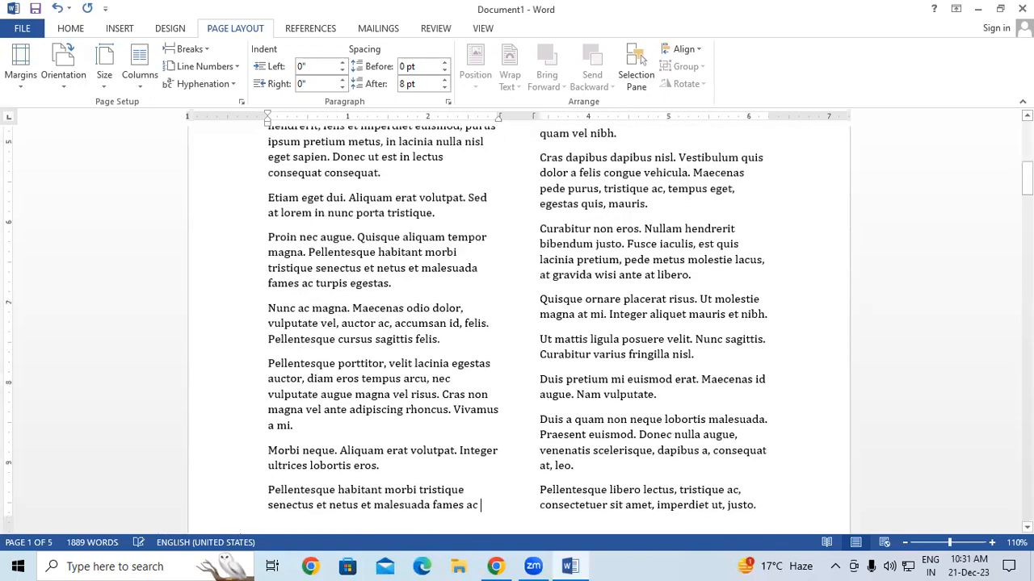
Replace the word "ac" at the end of page 1's first column with "GIT GIT".
key("BackSpace")
key("BackSpace")
key("BackSpace")
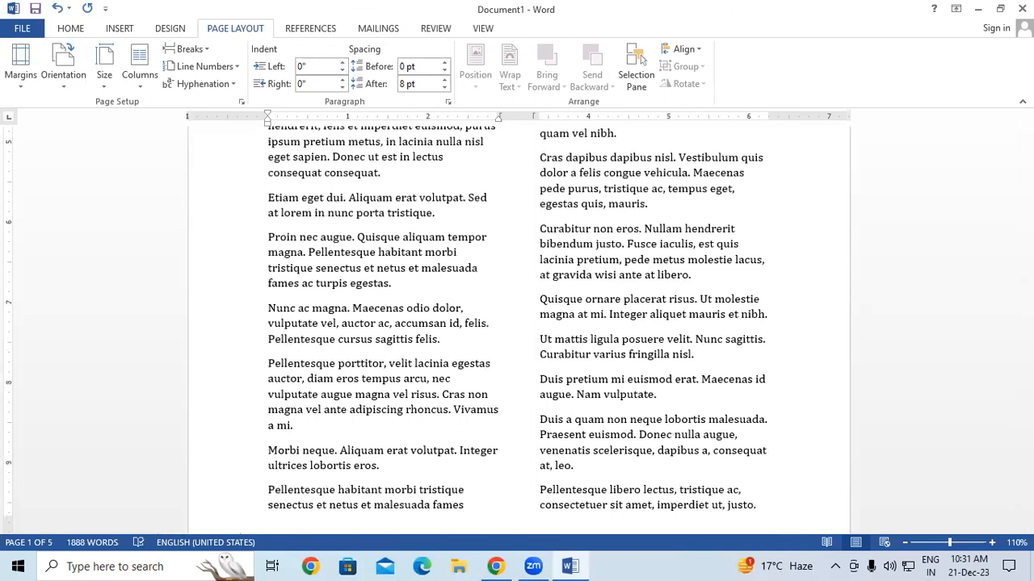
type("GIT GIT")
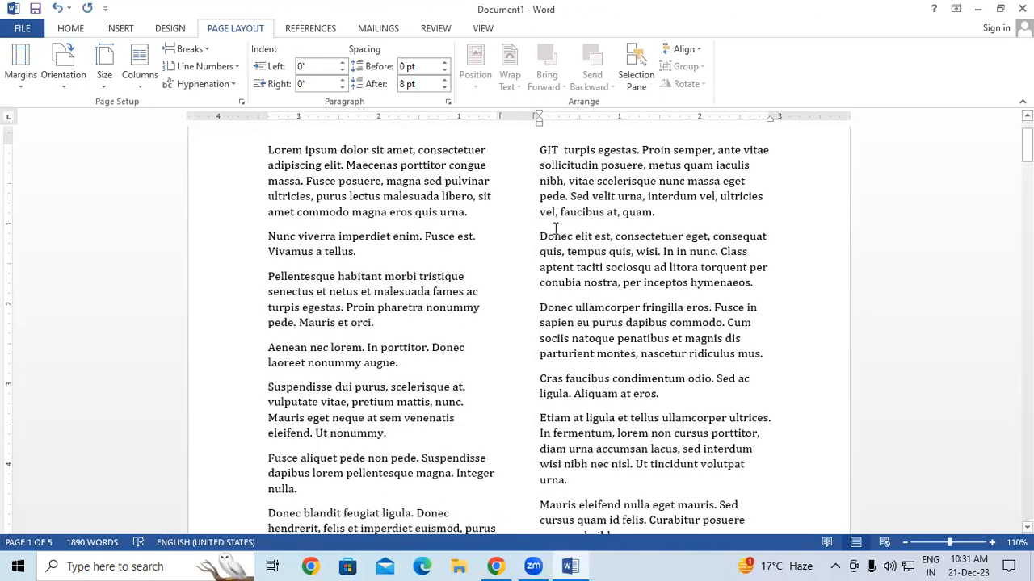
Examine how the text continues from column to column on page 1 and on into both columns of page 2.
scroll(292, 172, "down", 4)
scroll(381, 446, "down", 8)
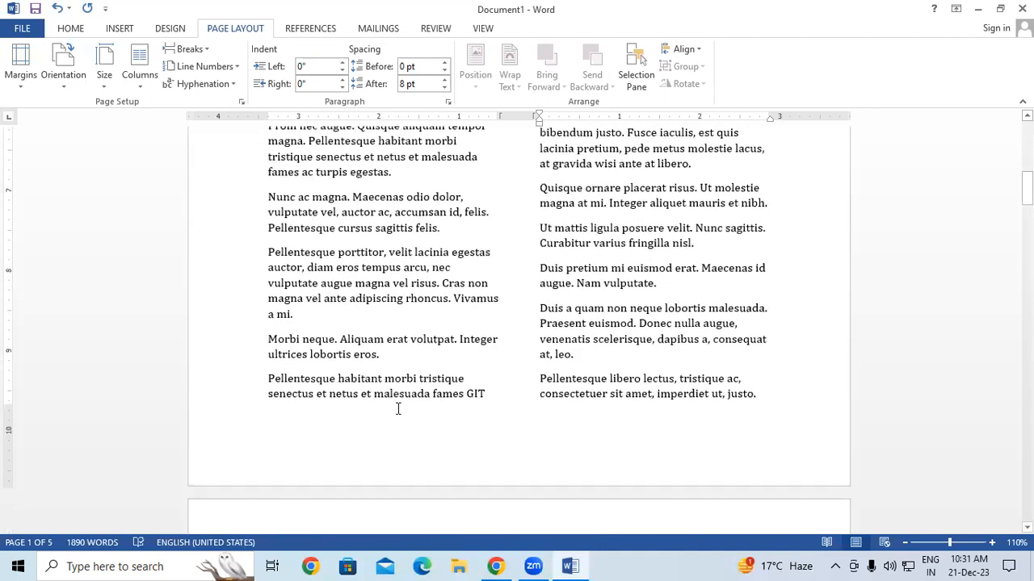
scroll(517, 399, "up", 2)
scroll(543, 407, "up", 10)
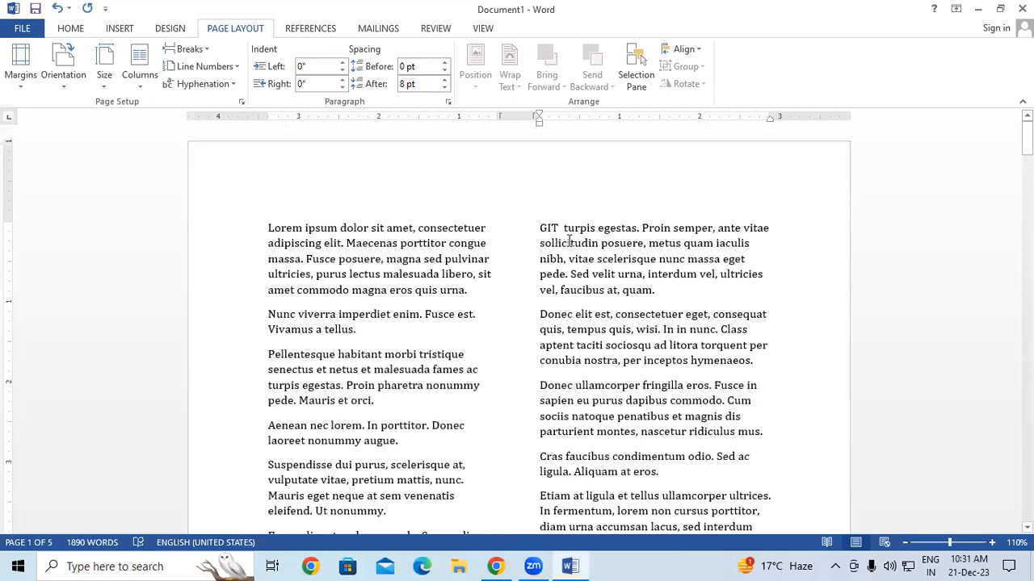
scroll(710, 367, "down", 10)
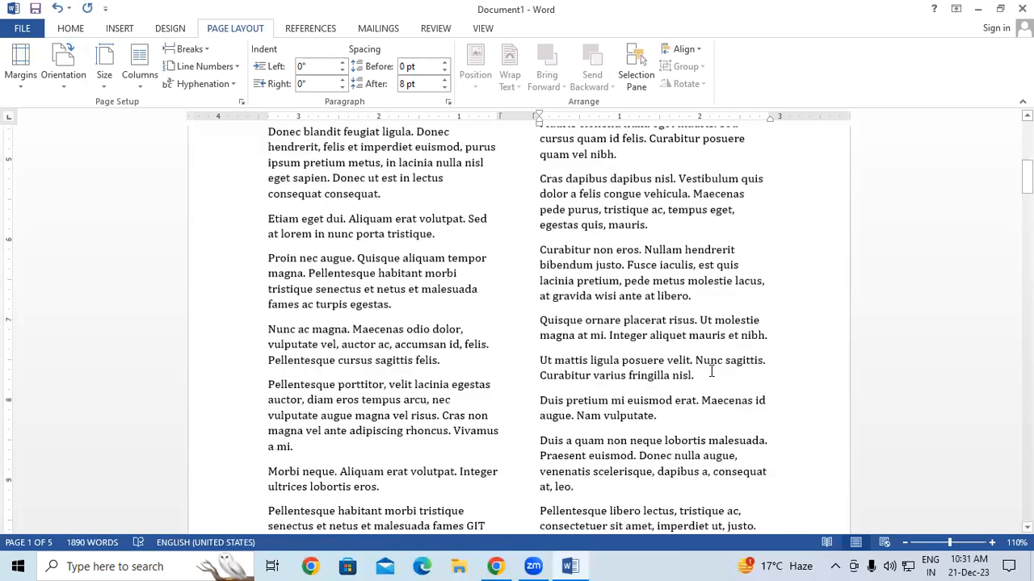
scroll(710, 371, "down", 7)
left_click(260, 398)
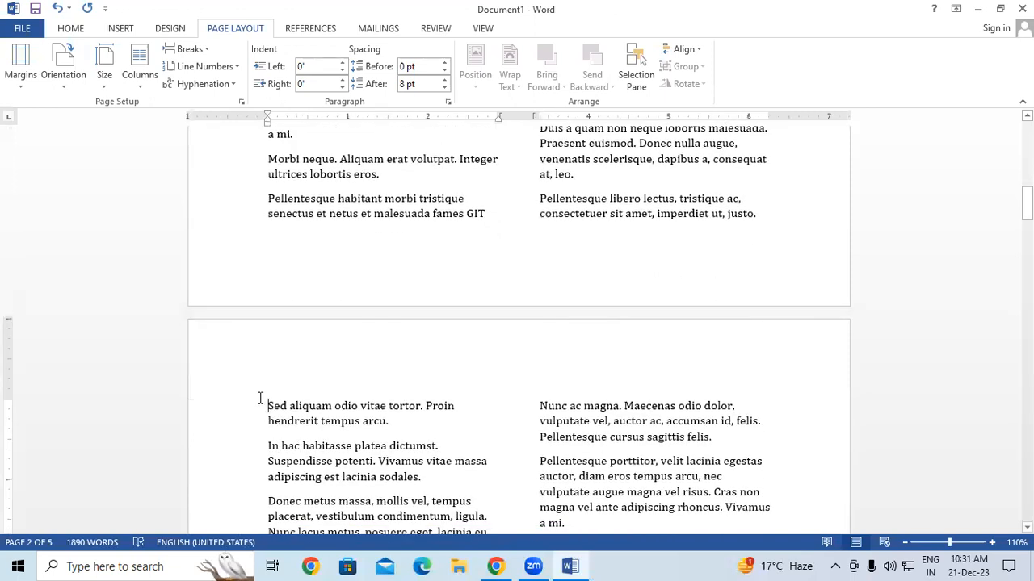
scroll(436, 518, "down", 14)
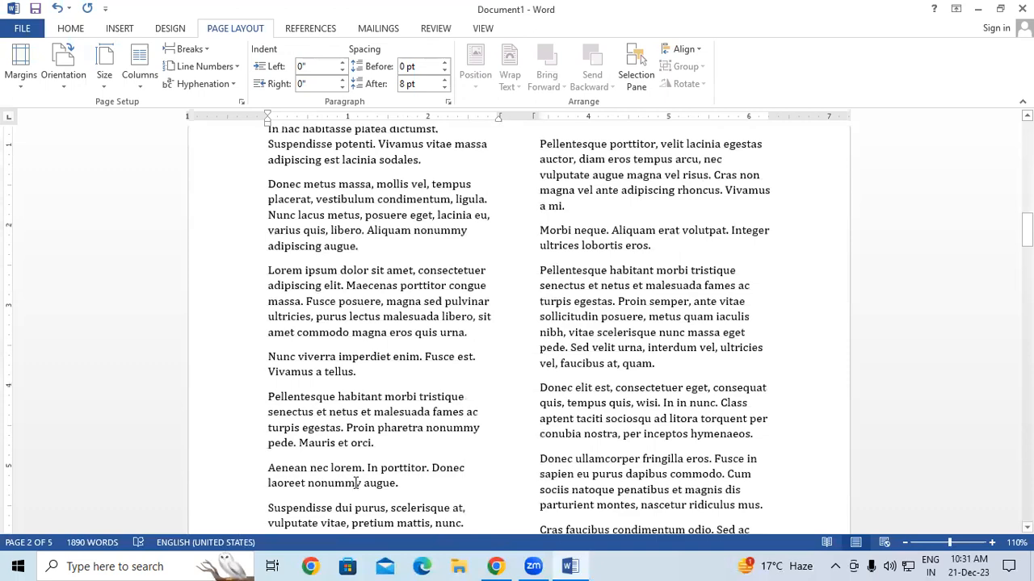
scroll(503, 498, "up", 6)
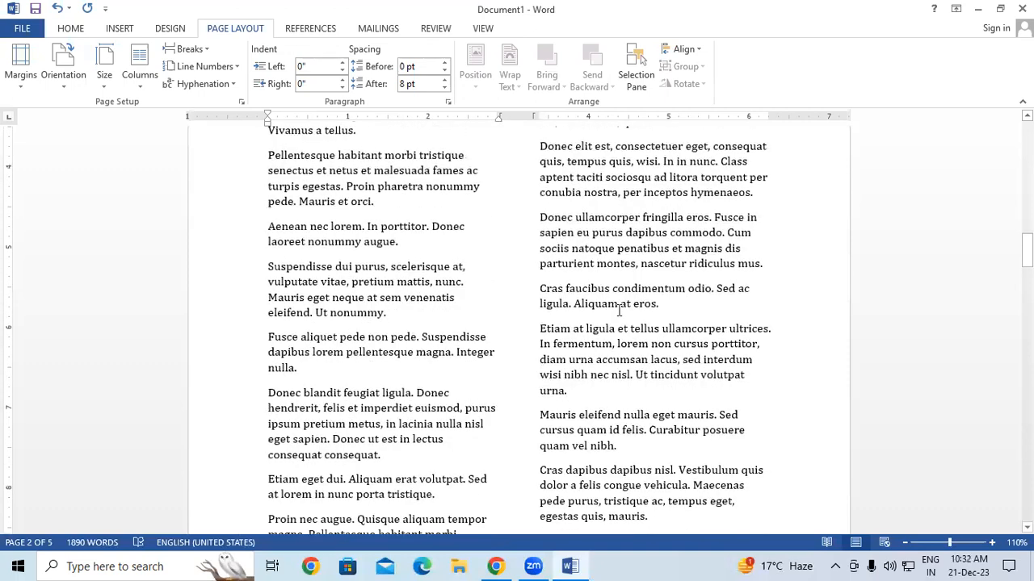
scroll(546, 143, "up", 4)
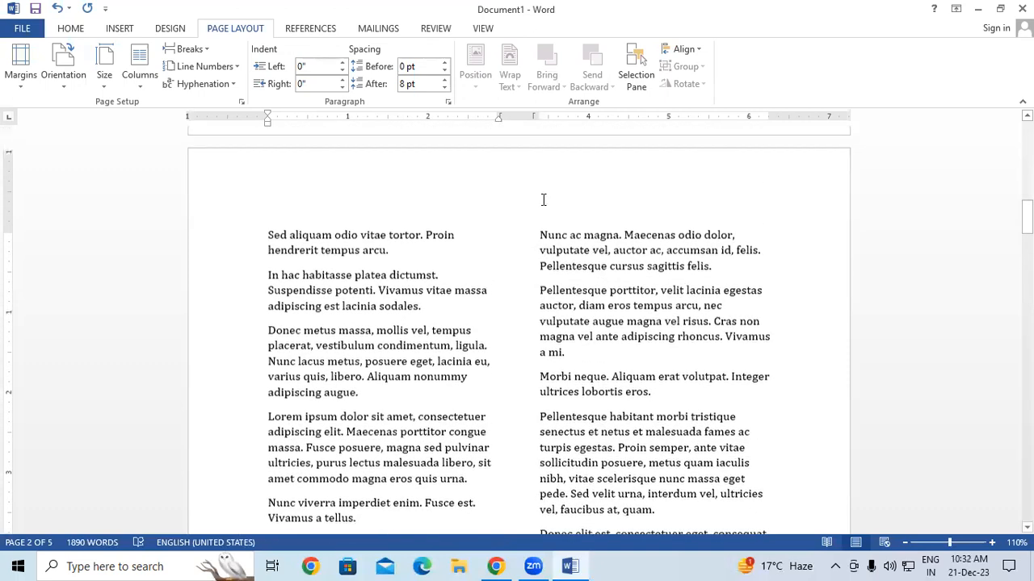
left_click(537, 227)
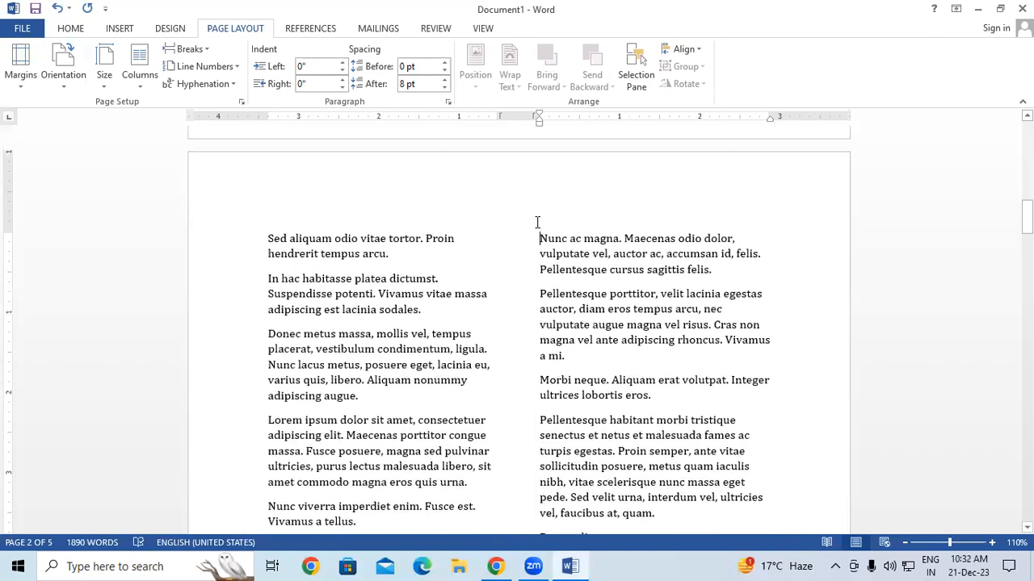
mouse_move(335, 164)
left_mouse_down()
mouse_move(343, 372)
mouse_move(484, 160)
mouse_move(500, 365)
mouse_move(361, 457)
left_mouse_up()
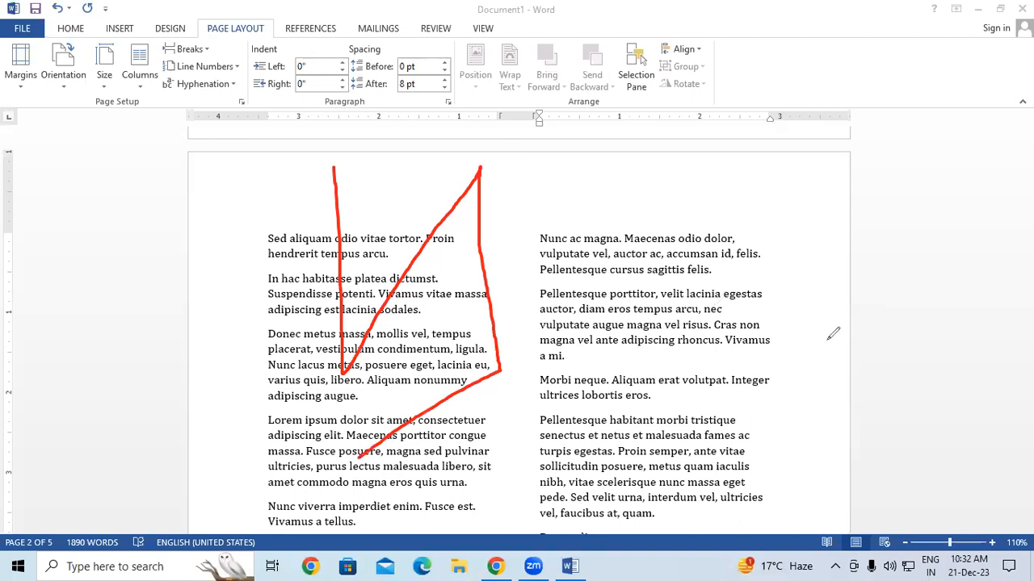
key("Escape")
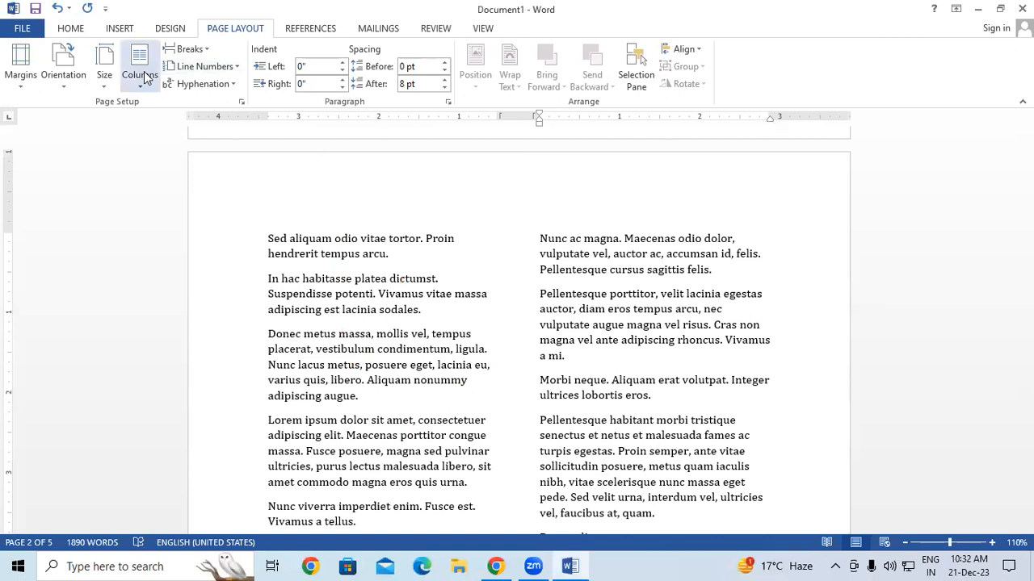
Set the document's text layout to a single column and return to the start of the document.
left_click(208, 51)
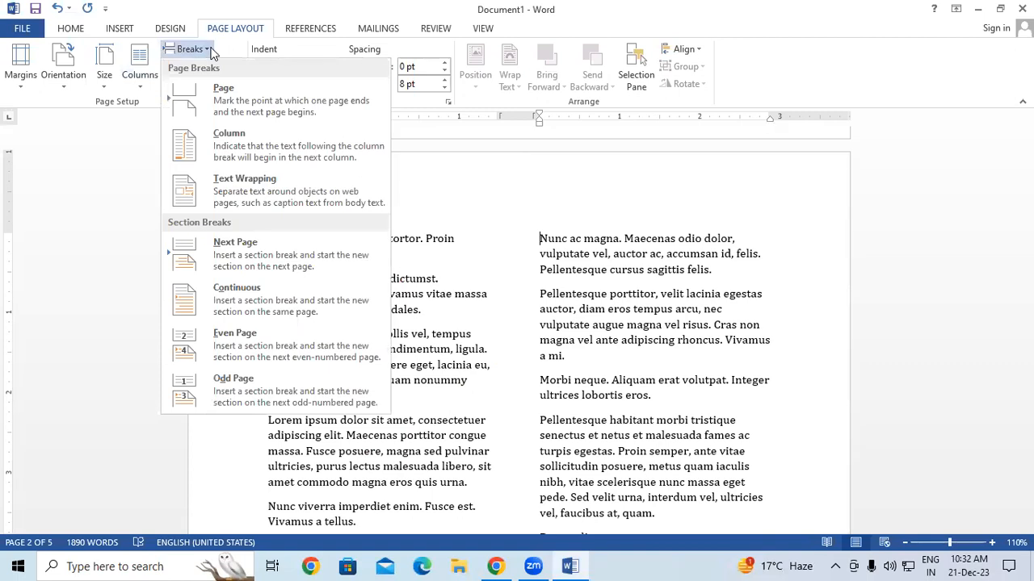
left_click(540, 212)
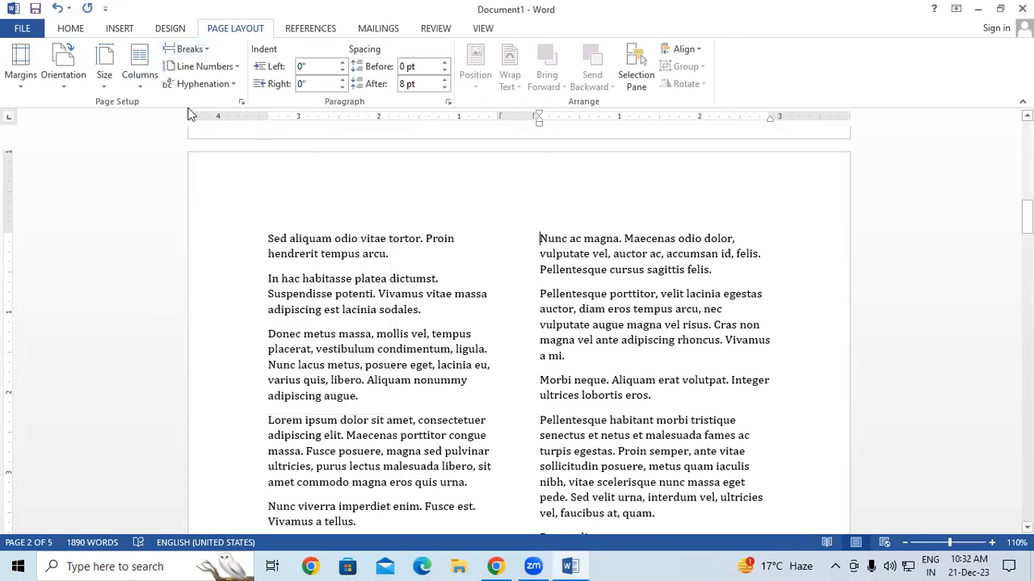
left_click(147, 90)
left_click(166, 111)
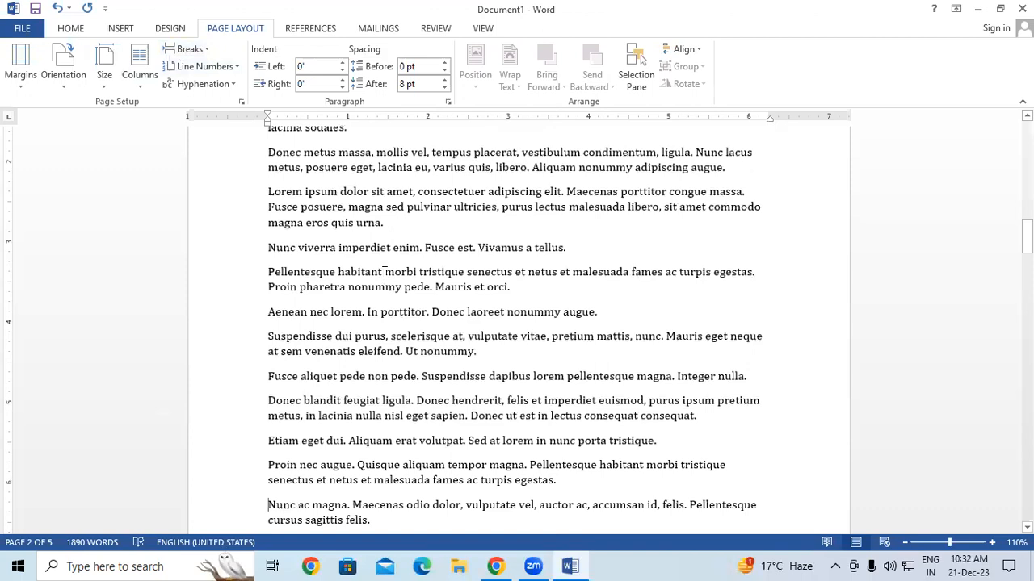
scroll(612, 229, "up", 12)
scroll(464, 242, "up", 4)
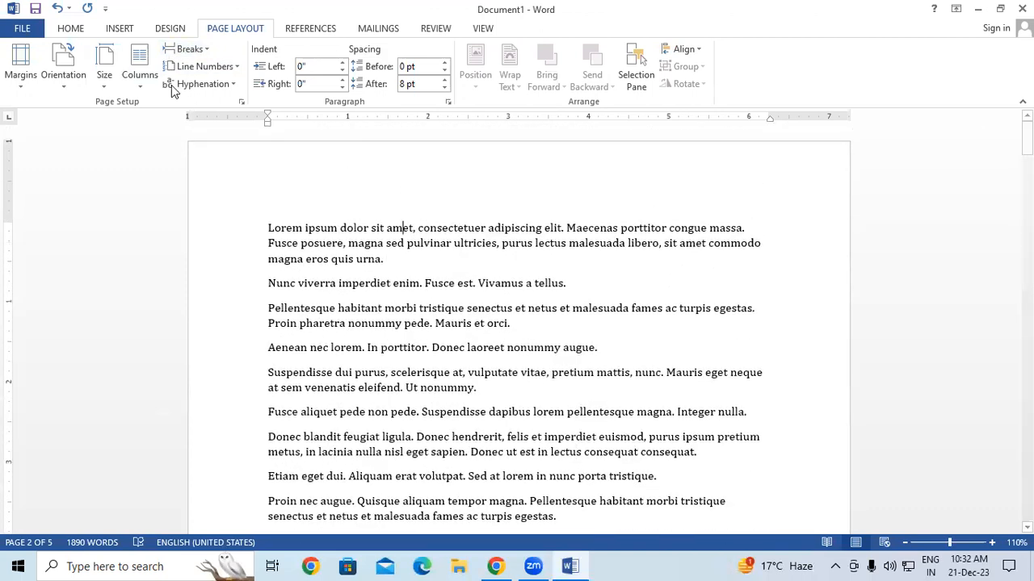
Insert a page break near the end of page 1, after the paragraph ending "egestas quis, mauris.".
left_click(140, 72)
left_click(191, 49)
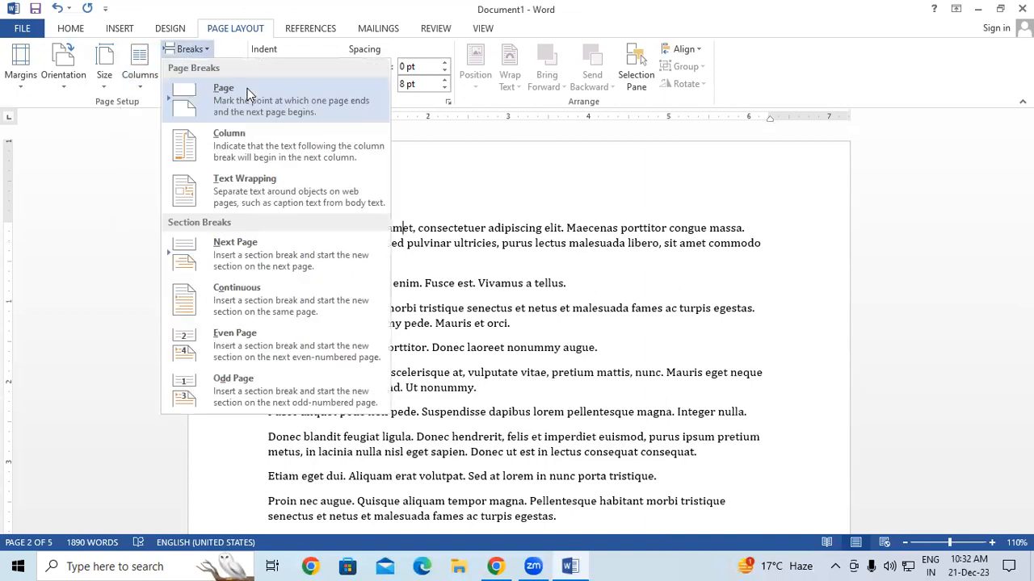
scroll(566, 426, "down", 5)
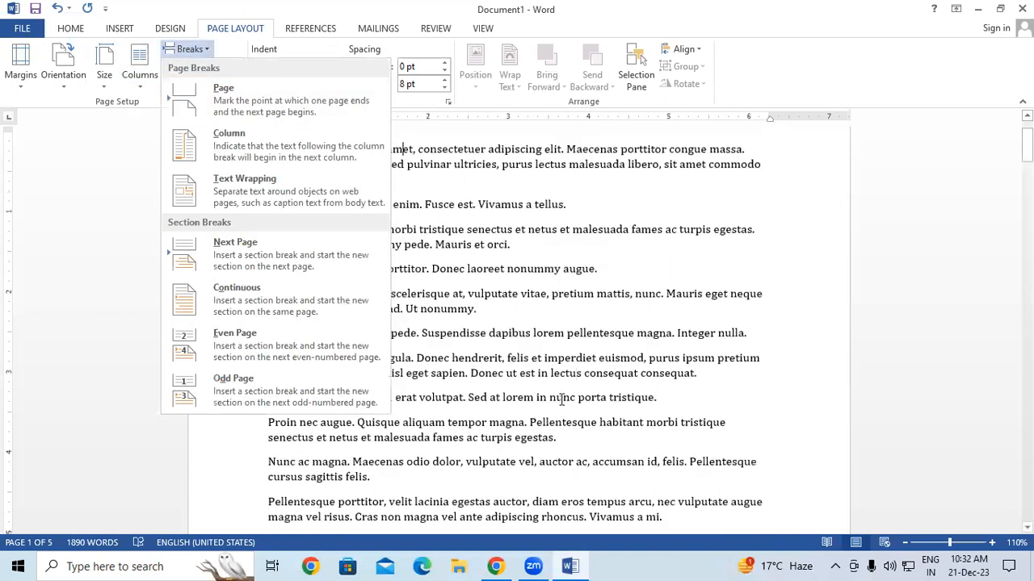
left_click(595, 442)
scroll(594, 442, "down", 12)
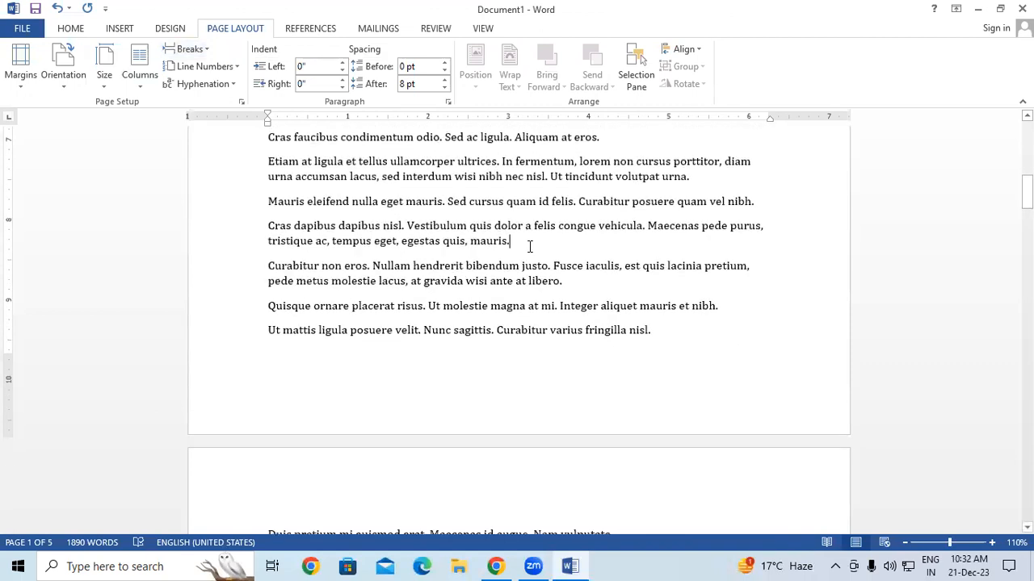
left_click_drag(268, 267, 671, 335)
left_click(534, 241)
left_click(192, 51)
left_click(224, 92)
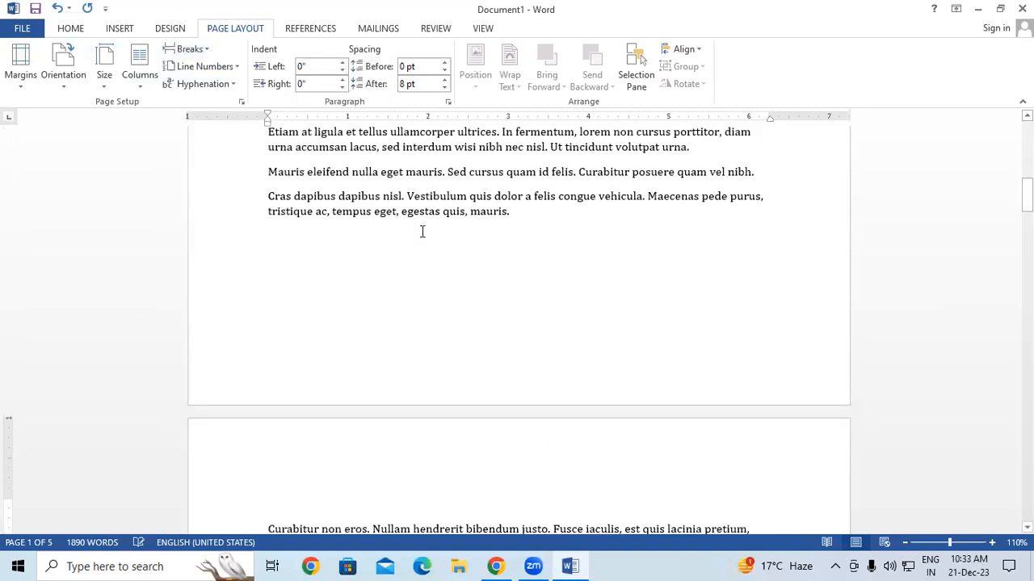
scroll(530, 241, "down", 3)
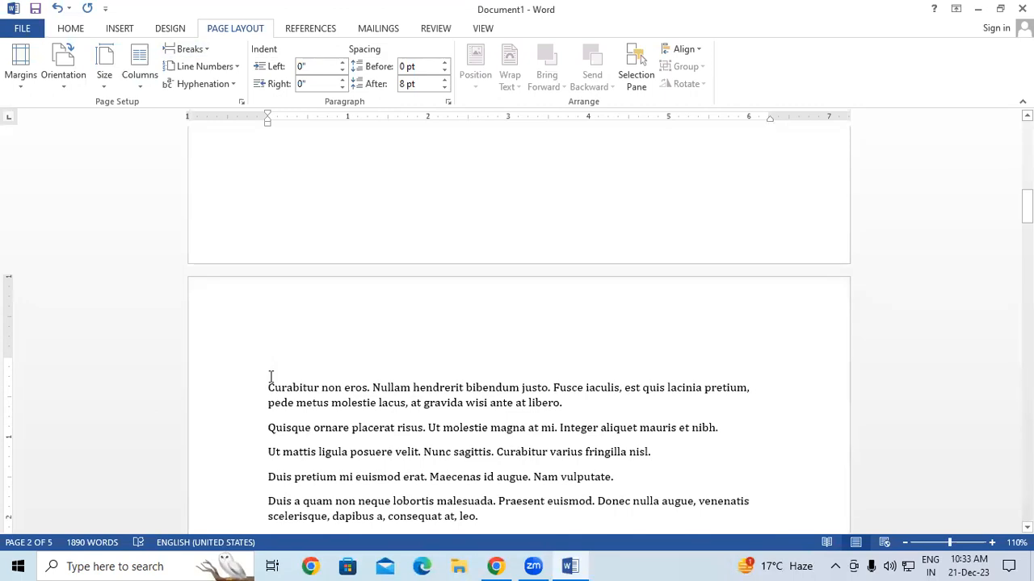
scroll(270, 374, "up", 5)
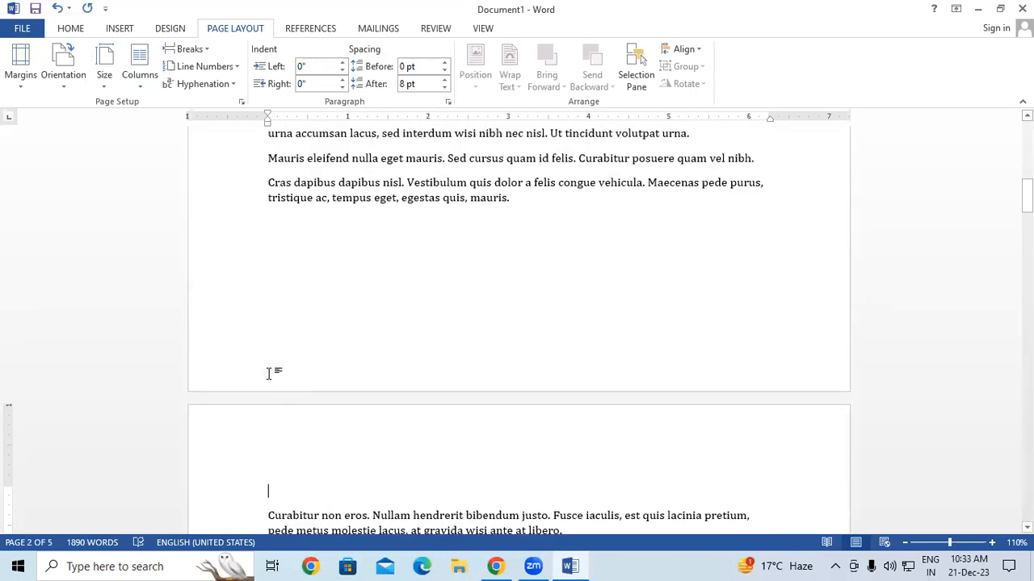
Insert another page break after the paragraph ending "Ut tincidunt volutpat urna." and check the text on the new page.
left_click(708, 227)
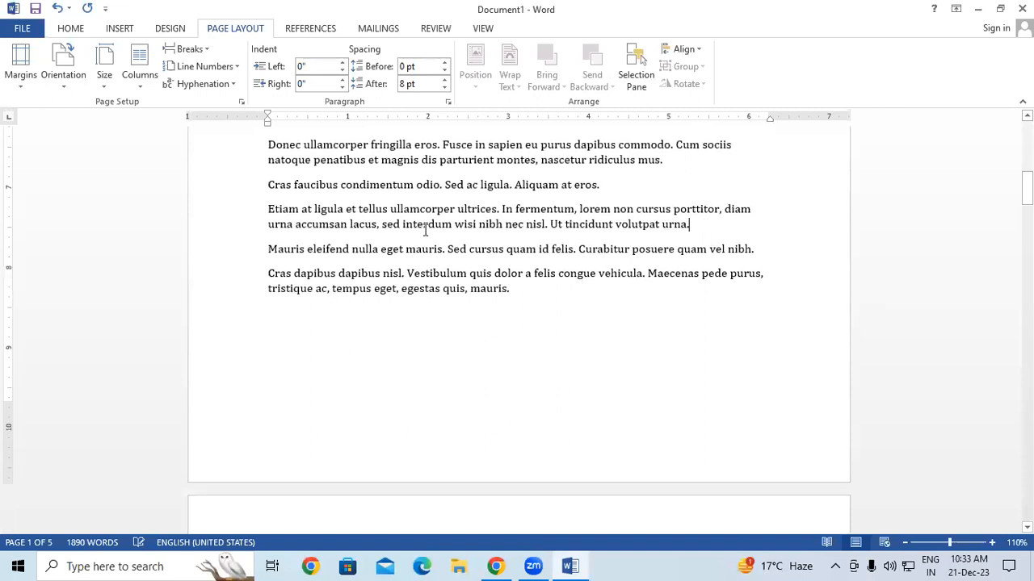
left_click(187, 51)
left_click(219, 92)
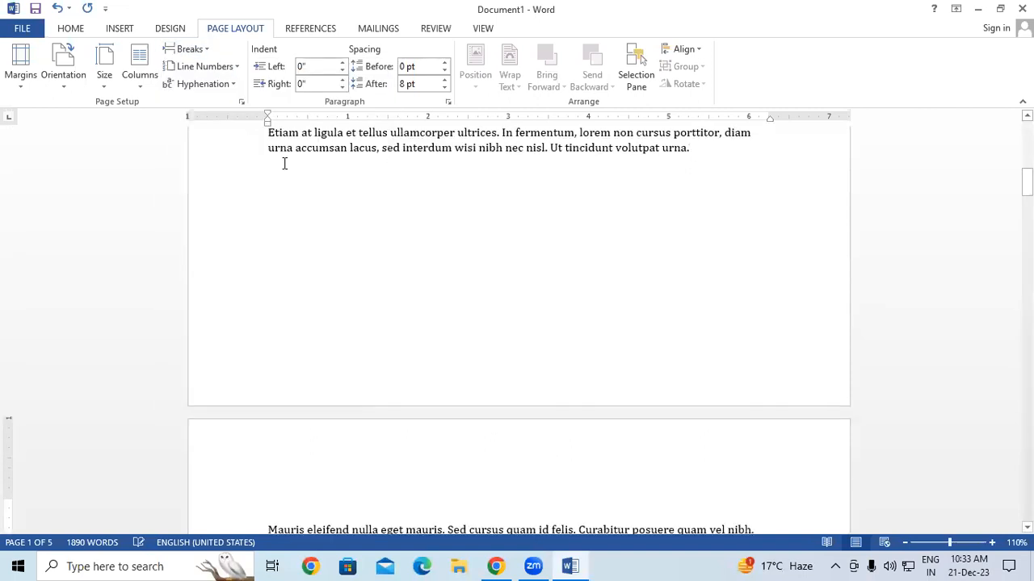
scroll(478, 387, "down", 1)
scroll(478, 388, "down", 3)
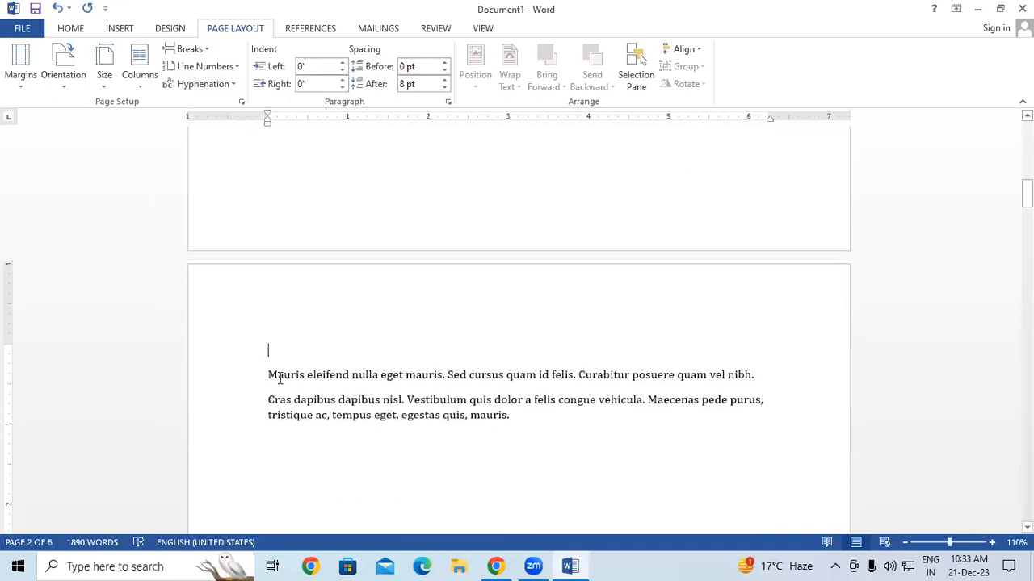
scroll(272, 374, "down", 3)
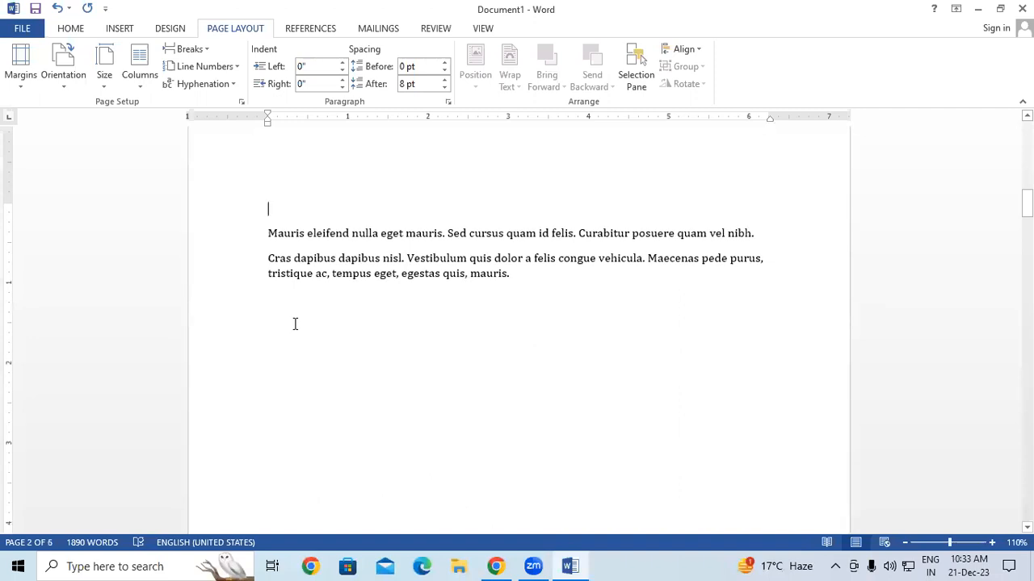
scroll(294, 324, "up", 5)
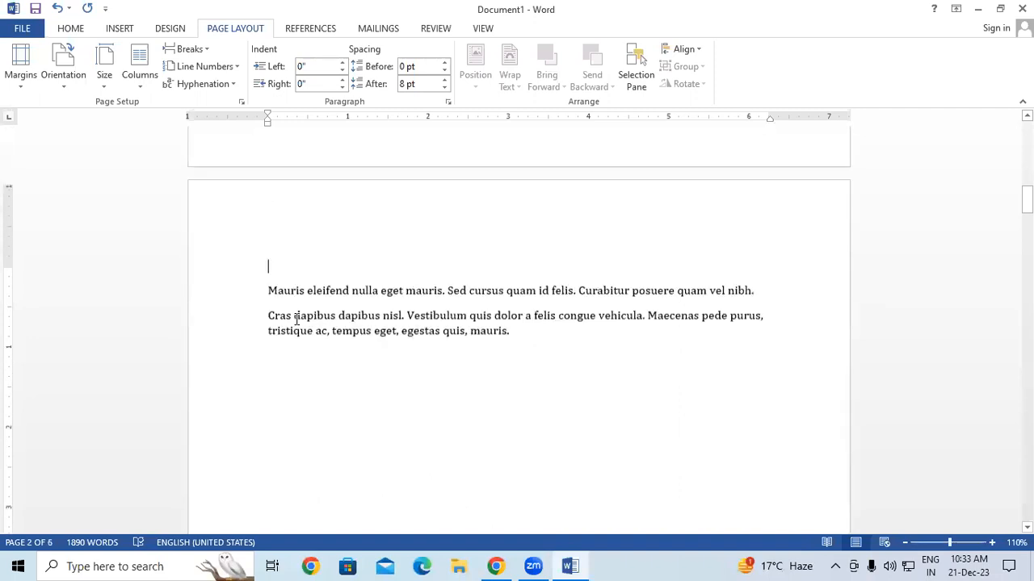
scroll(299, 321, "down", 3)
scroll(300, 321, "down", 1)
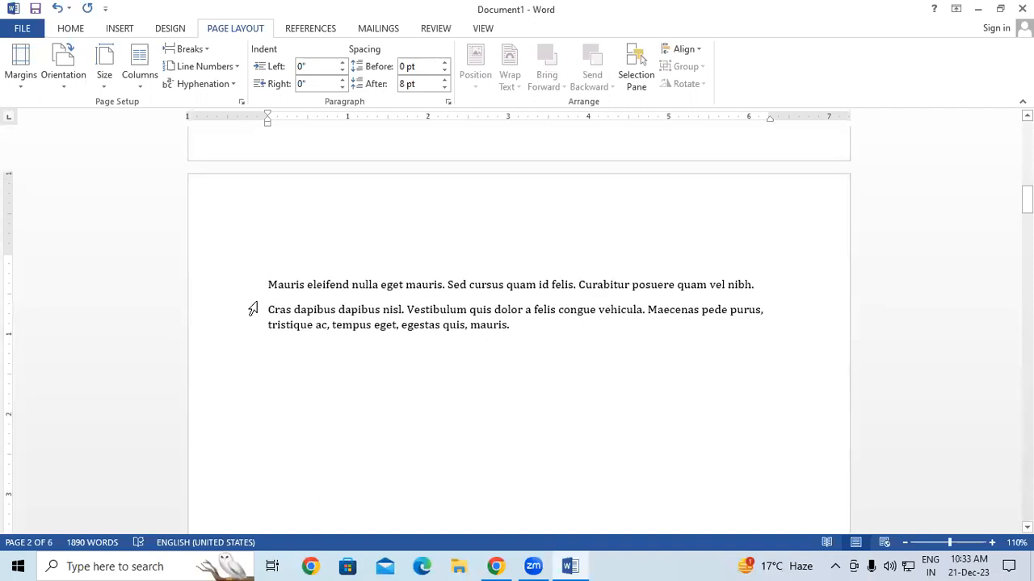
Delete both inserted page breaks and the blank lines they left so the text runs on continuously.
scroll(253, 309, "up", 4)
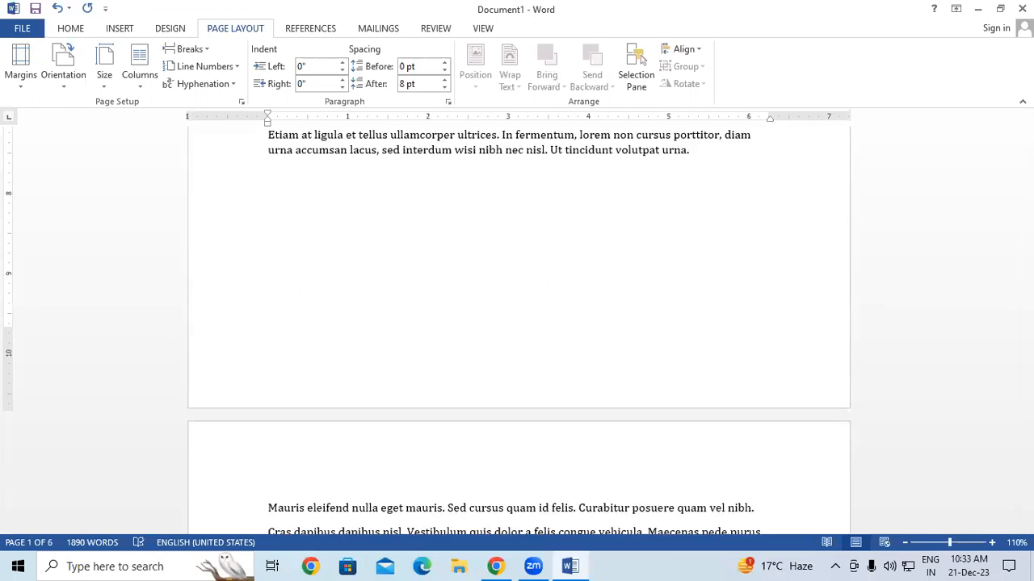
key("Delete")
scroll(162, 460, "down", 2)
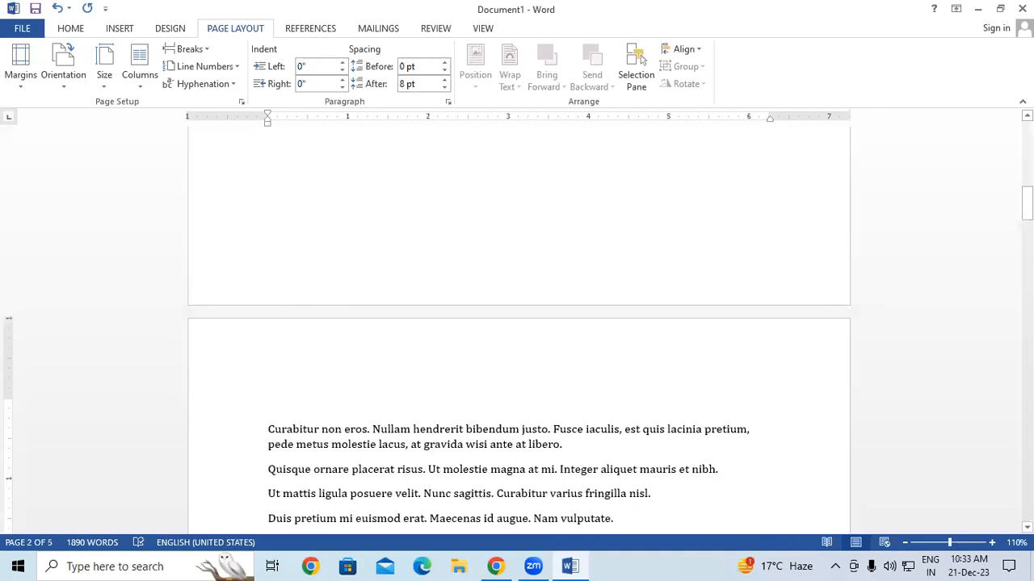
key("BackSpace")
key("Delete")
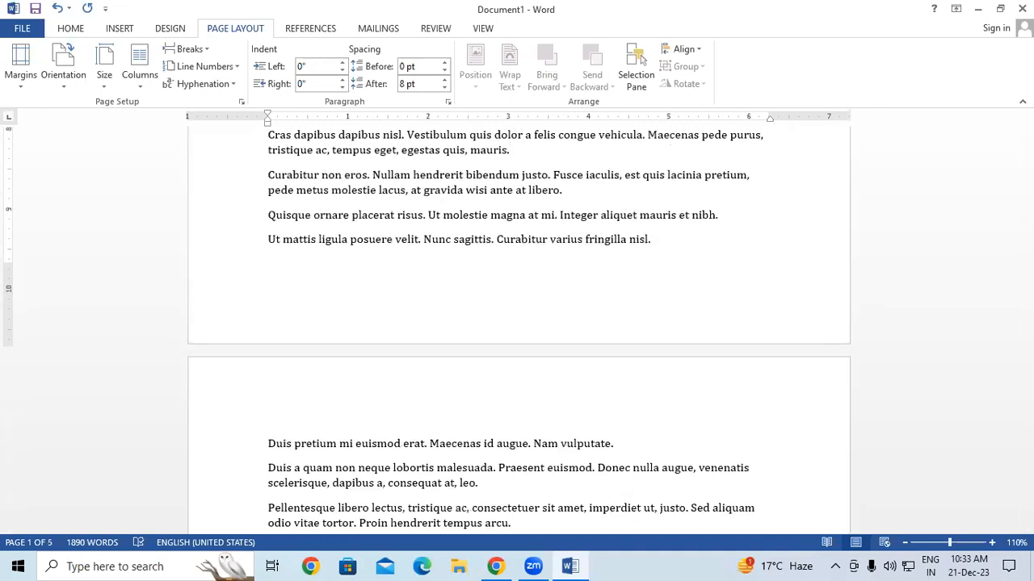
Examine where page 1 ends and page 2 begins, and read the description of the Column break type.
scroll(307, 505, "down", 2)
scroll(306, 506, "up", 1)
scroll(323, 477, "down", 1)
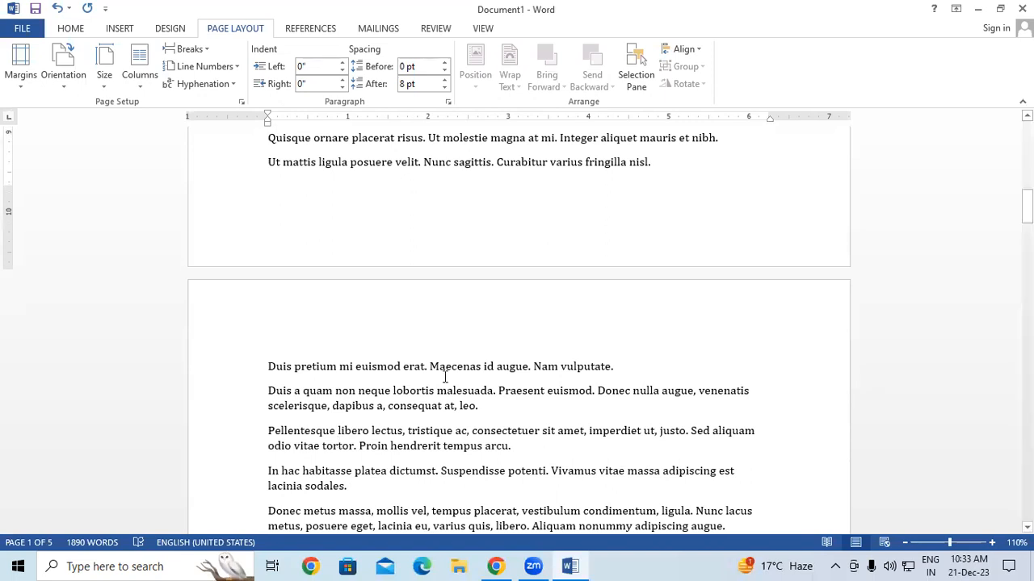
left_click(636, 360)
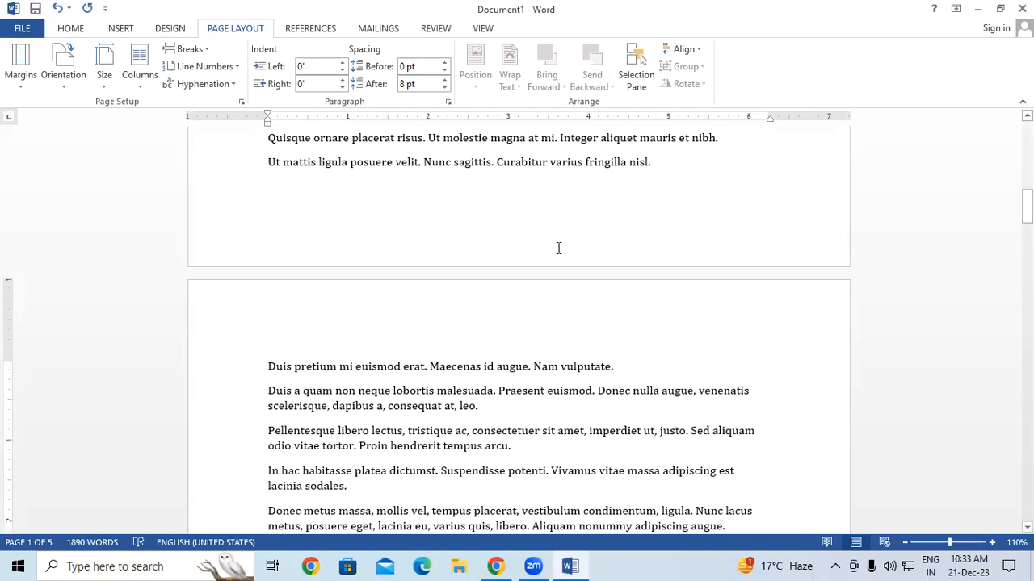
scroll(559, 234, "up", 1)
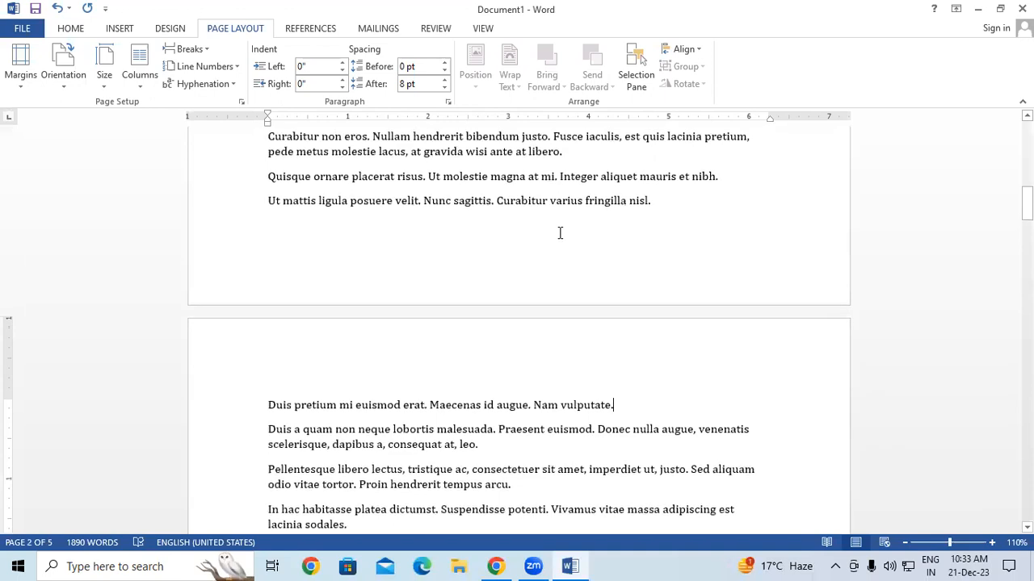
left_click_drag(1027, 202, 1024, 257)
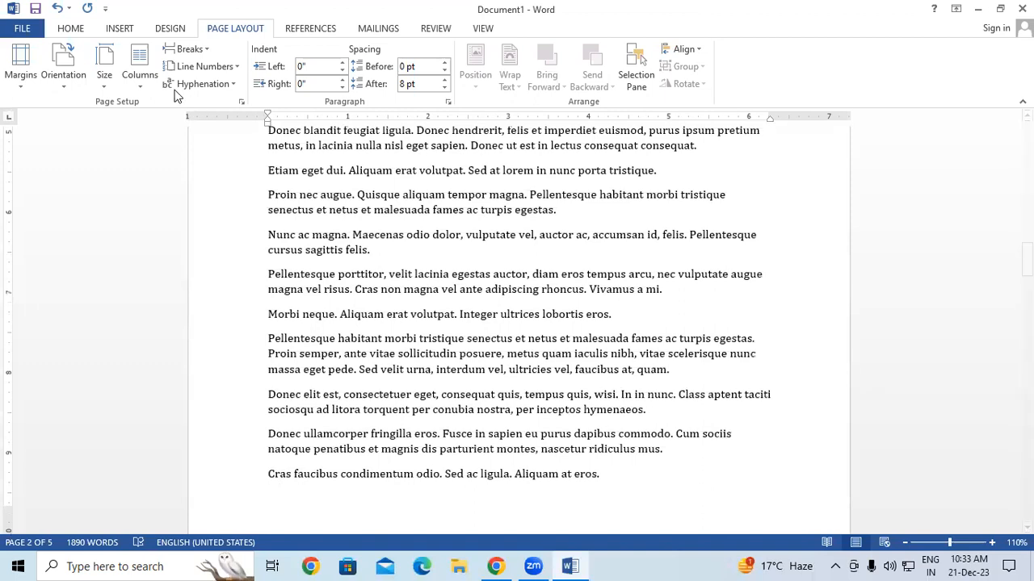
left_click(199, 53)
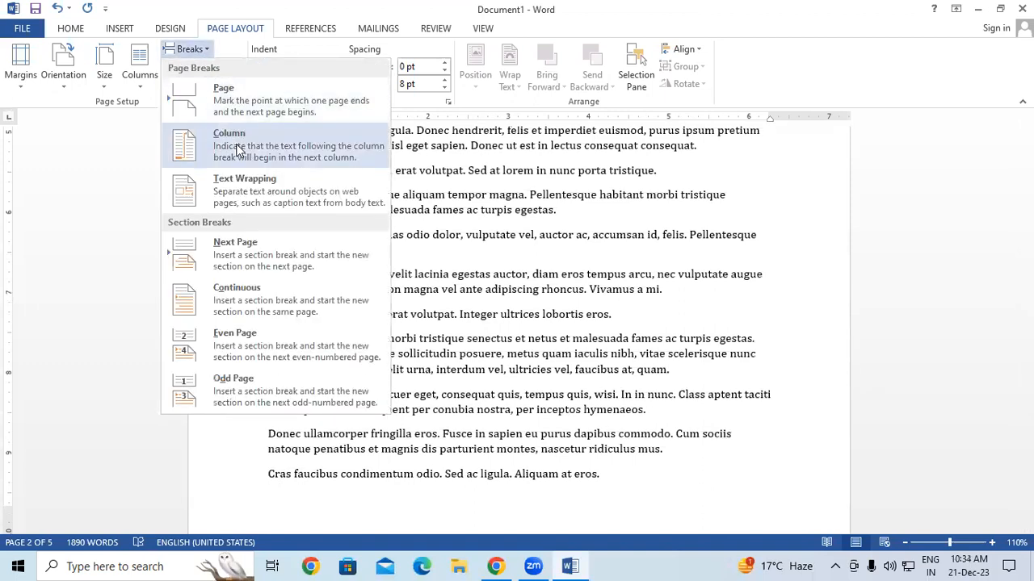
left_click(590, 267)
Lay out the document's text in two columns.
scroll(573, 265, "down", 5)
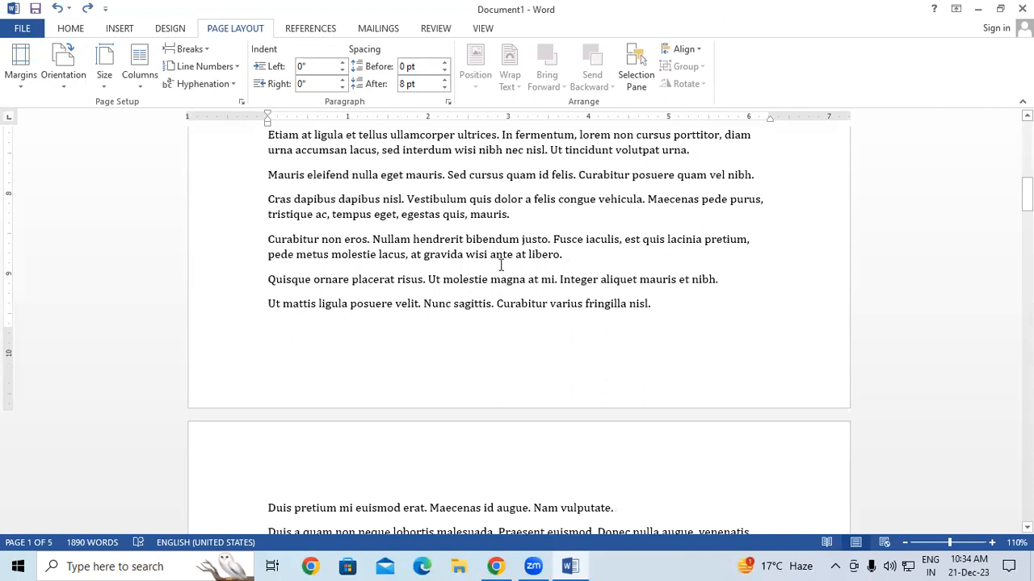
scroll(208, 143, "up", 1)
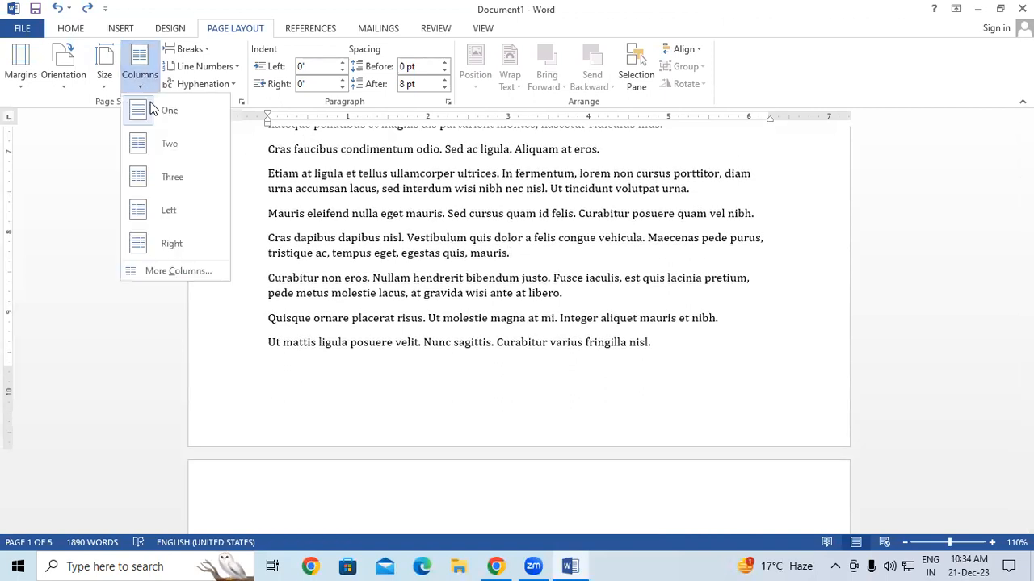
left_click(155, 153)
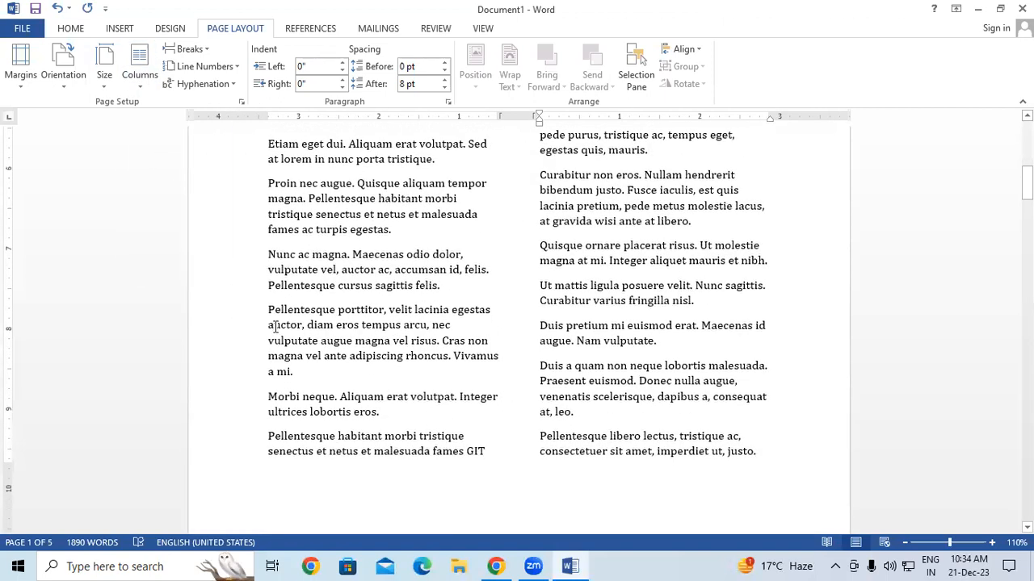
Color the paragraph beginning "Nunc ac magna" in page 1's first column red.
left_click_drag(269, 257, 446, 287)
left_click(71, 29)
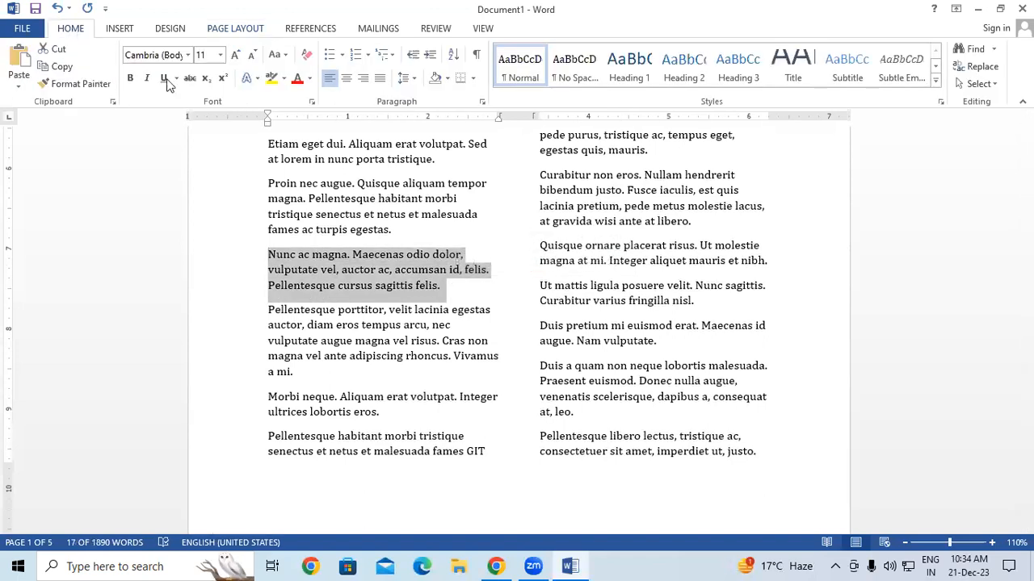
left_click(297, 78)
left_click(402, 229)
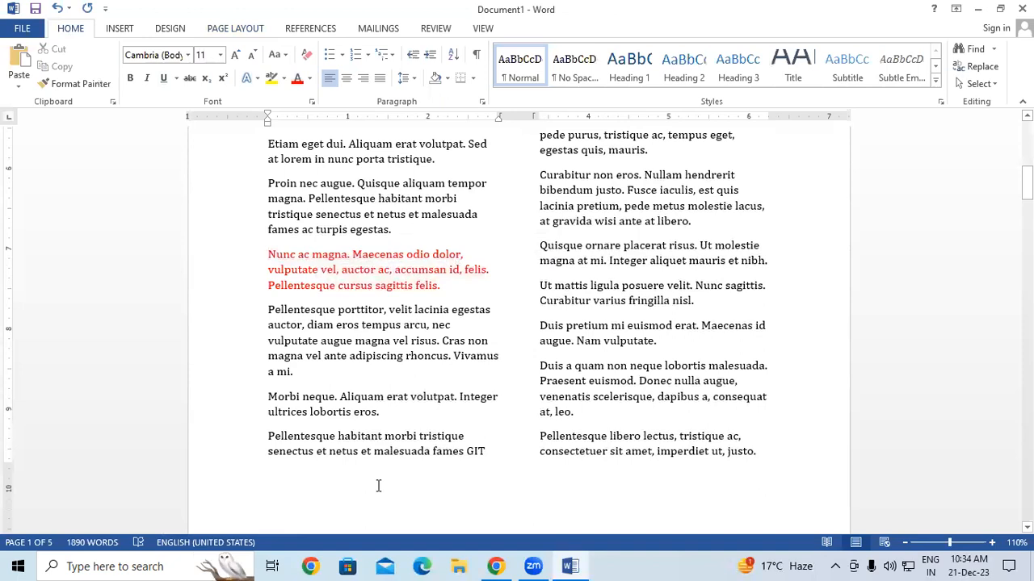
Highlight the text from the red paragraph to the end of page 1's first column and examine the start of the second column.
left_click_drag(262, 257, 506, 463)
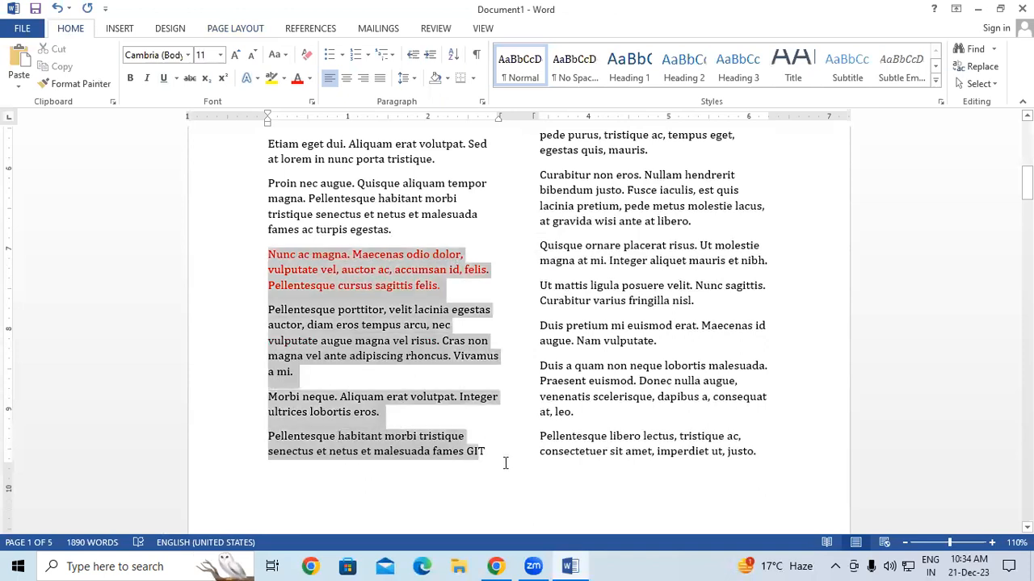
scroll(686, 289, "up", 2)
scroll(686, 289, "up", 12)
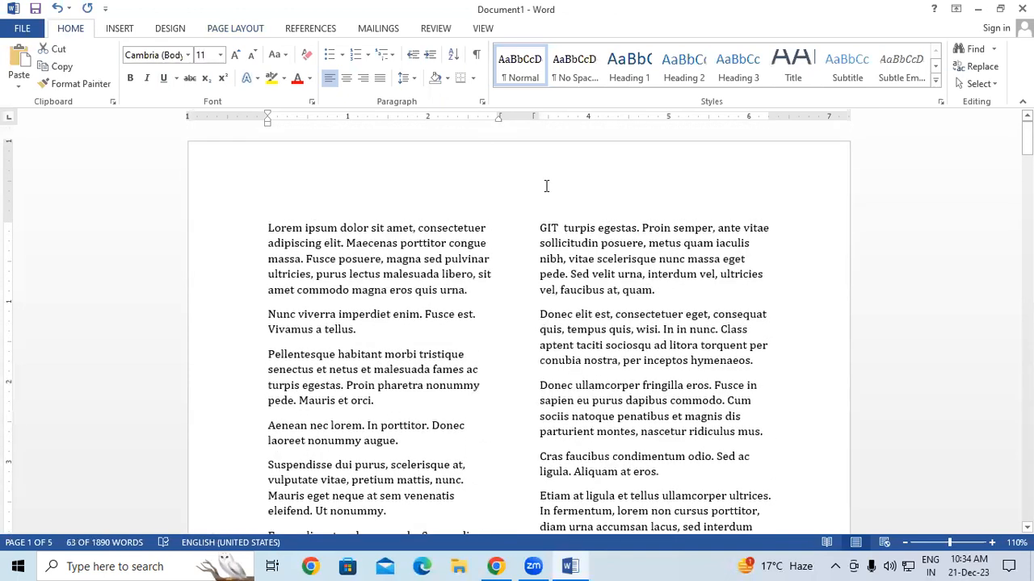
scroll(538, 224, "down", 8)
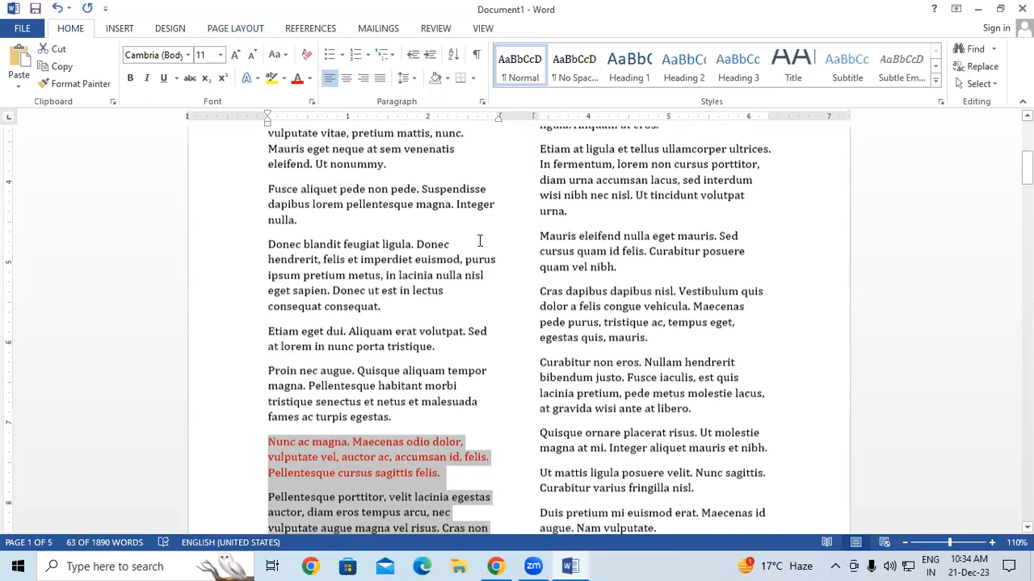
scroll(479, 241, "down", 2)
Insert a column break after the paragraph ending "fames ac turpis egestas." just before the red paragraph.
left_click(413, 324)
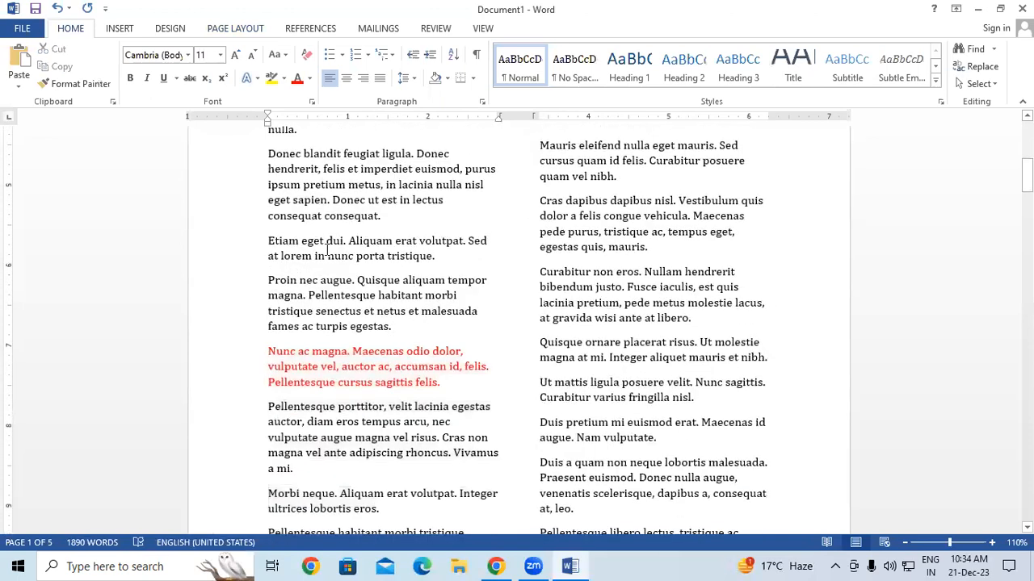
left_click(220, 29)
left_click(188, 49)
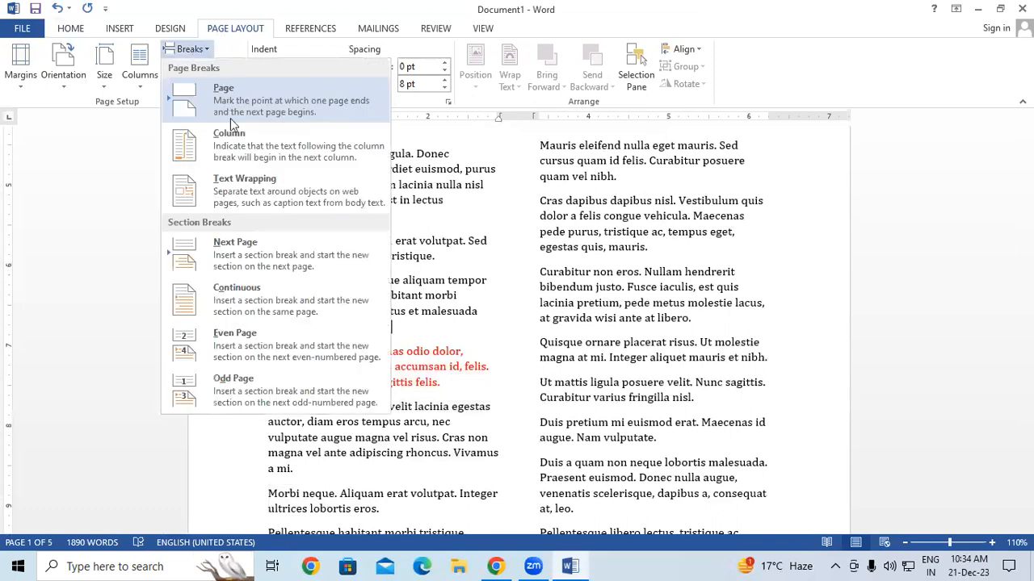
left_click(226, 149)
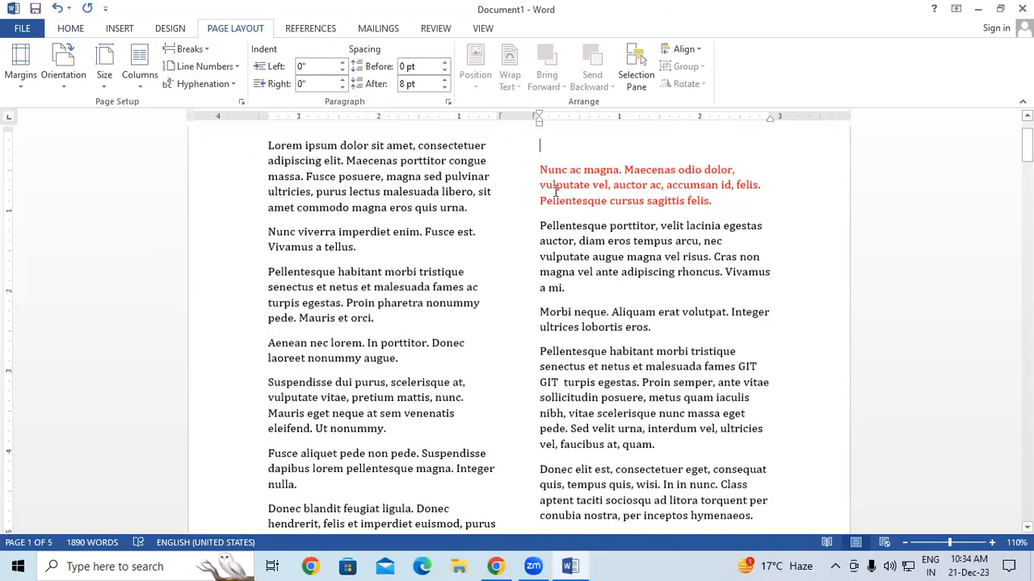
Delete the column break before the red "Nunc ac magna" paragraph on page 1.
scroll(329, 372, "down", 6)
scroll(346, 368, "down", 4)
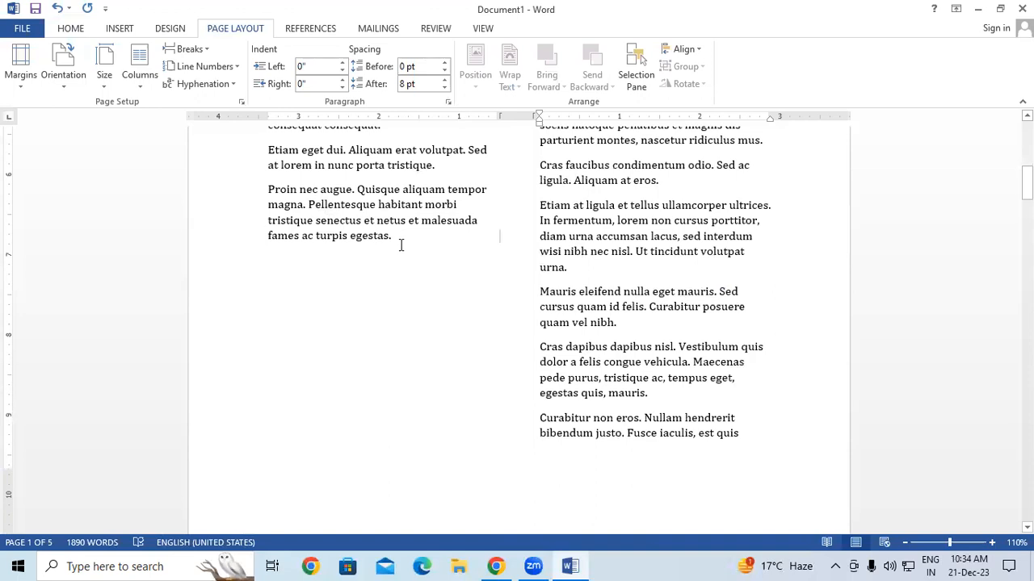
scroll(400, 245, "up", 9)
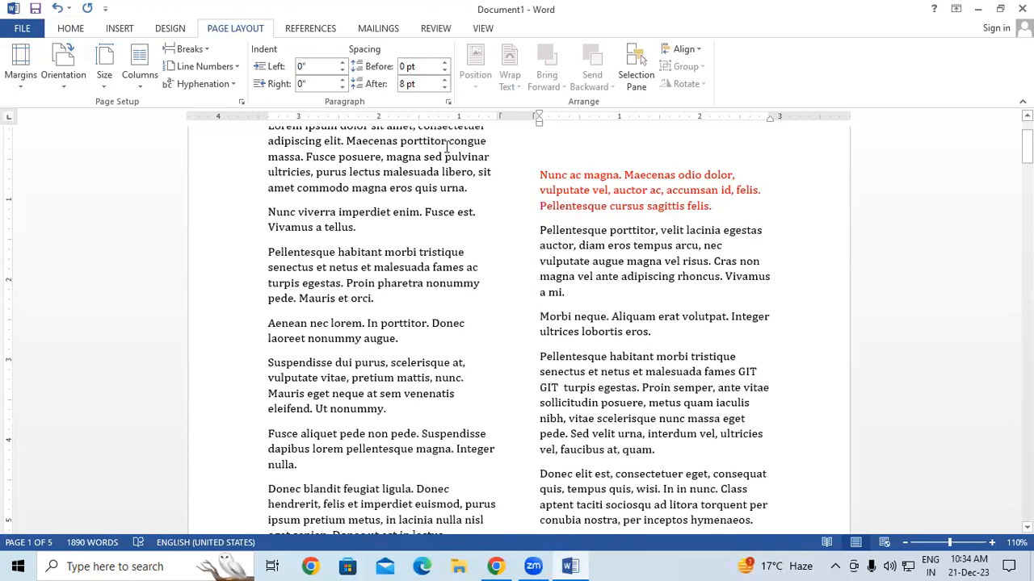
scroll(447, 148, "down", 2)
scroll(508, 164, "up", 3)
key("BackSpace")
scroll(498, 209, "down", 2)
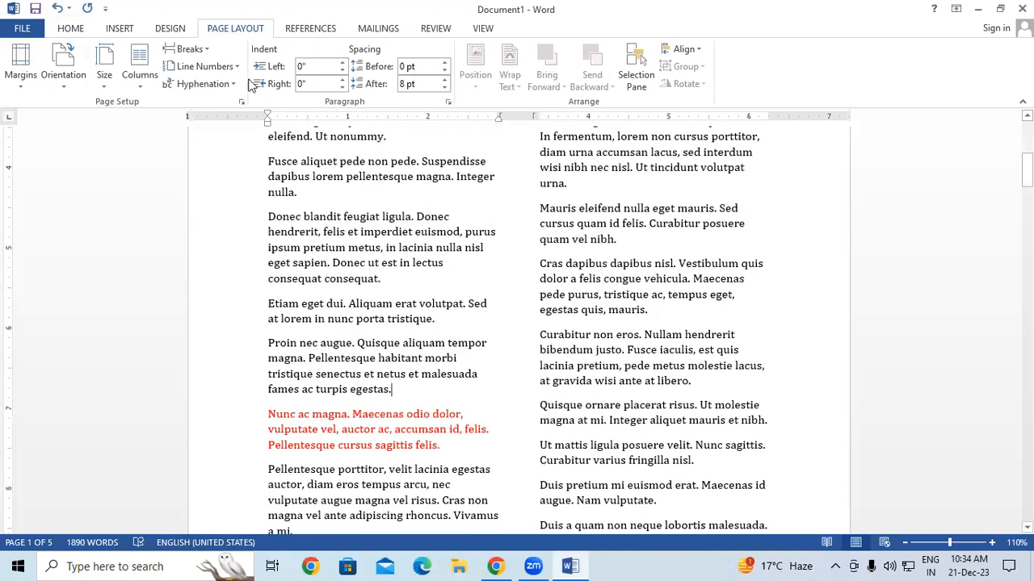
Insert a column break again after the paragraph ending "fames ac turpis egestas." and check the first column's end.
left_click(194, 49)
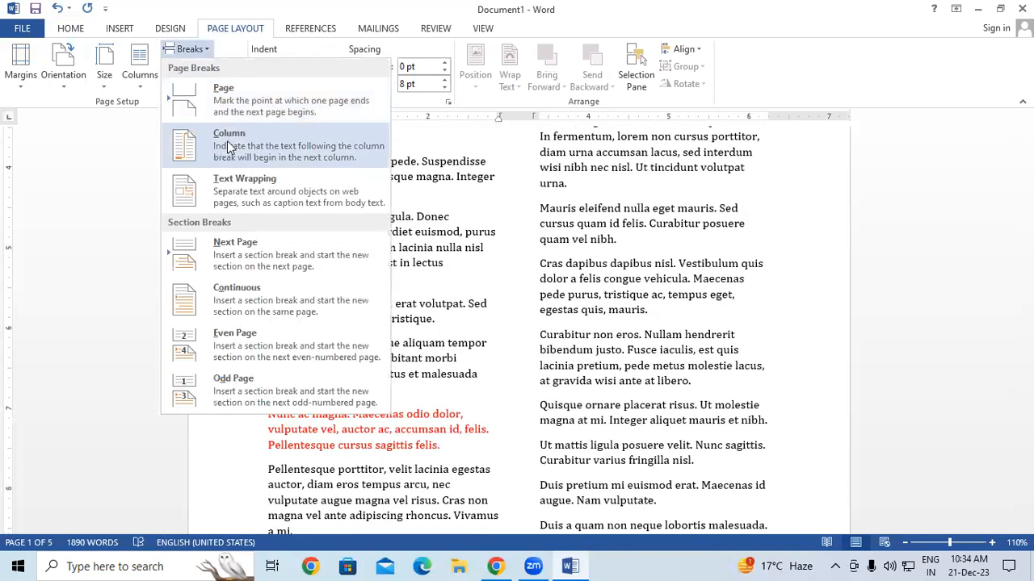
left_click(228, 146)
scroll(402, 429, "down", 6)
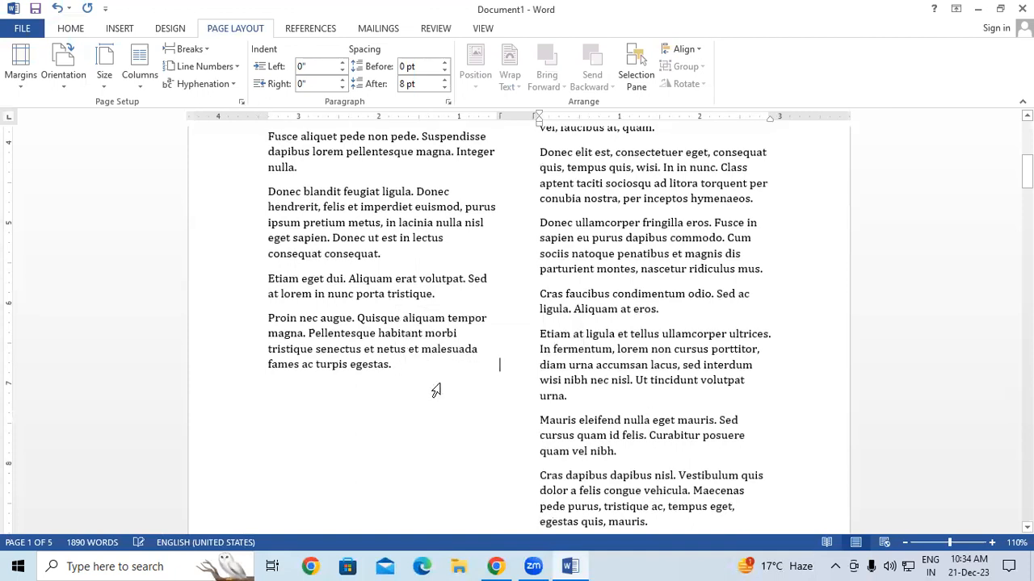
scroll(436, 391, "down", 3)
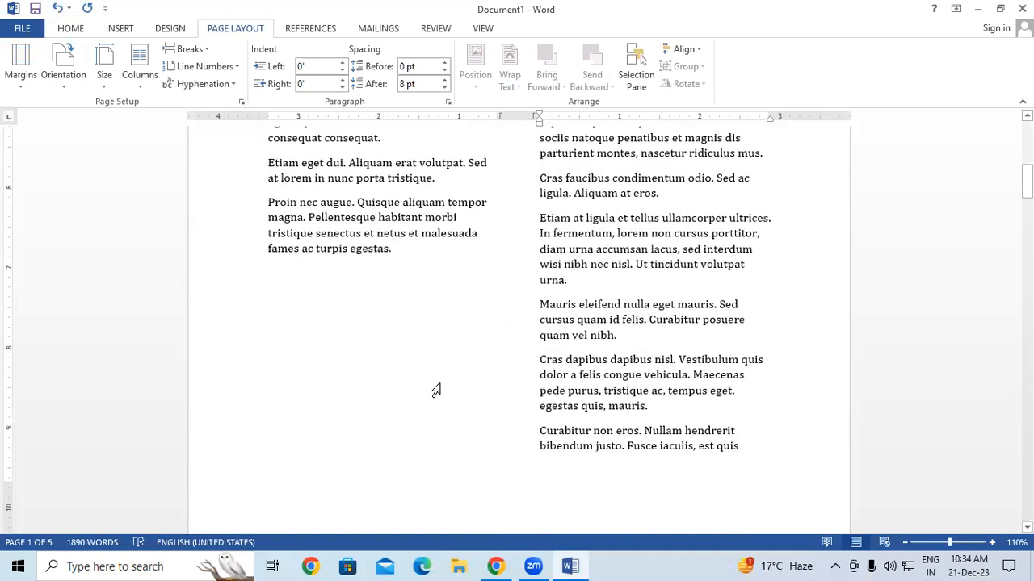
Delete and reinsert the column break before the red paragraph, and enter "TYJTU" at the start of the second column.
key("BackSpace")
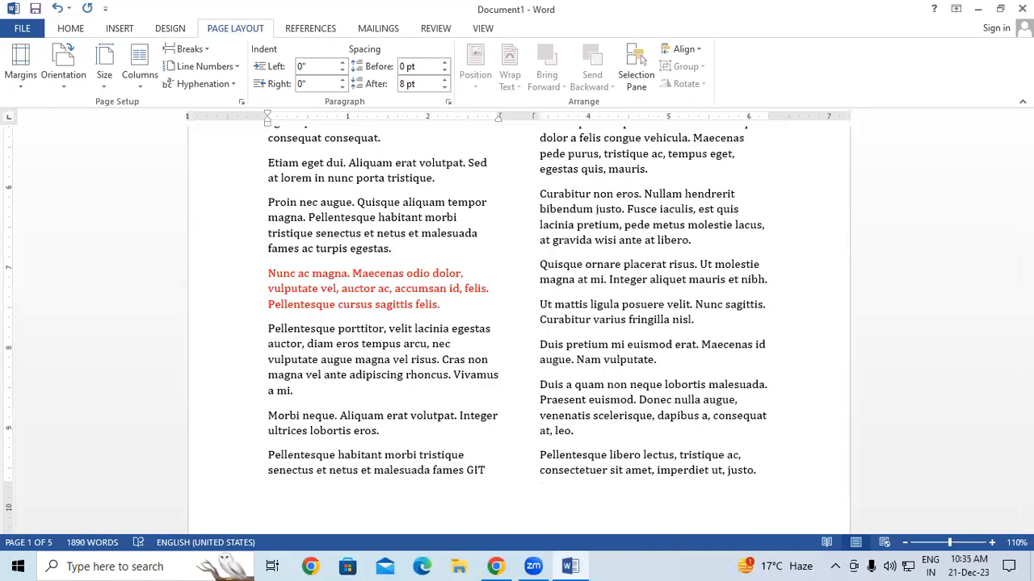
left_click(188, 49)
left_click(228, 137)
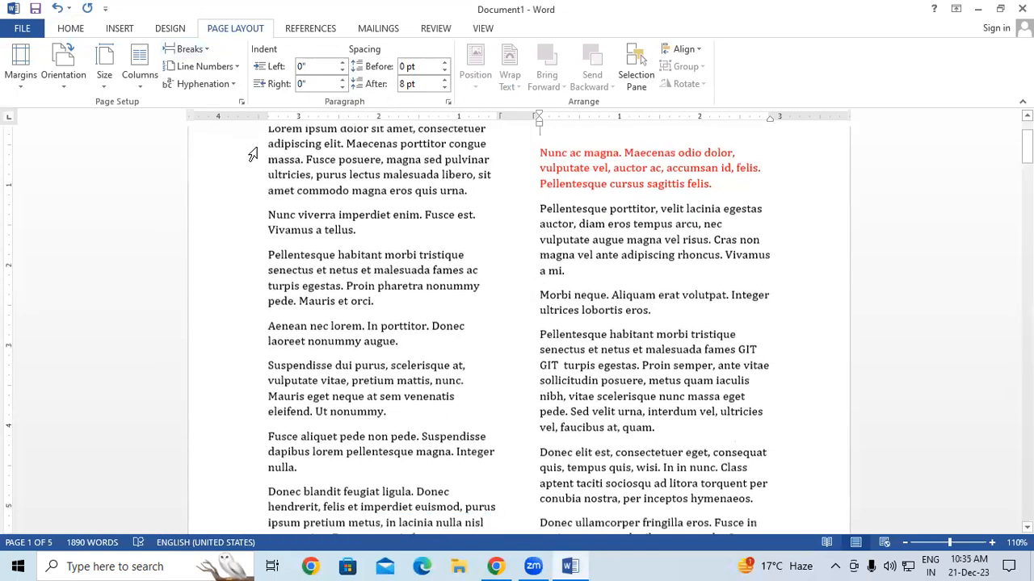
type("TYJTU")
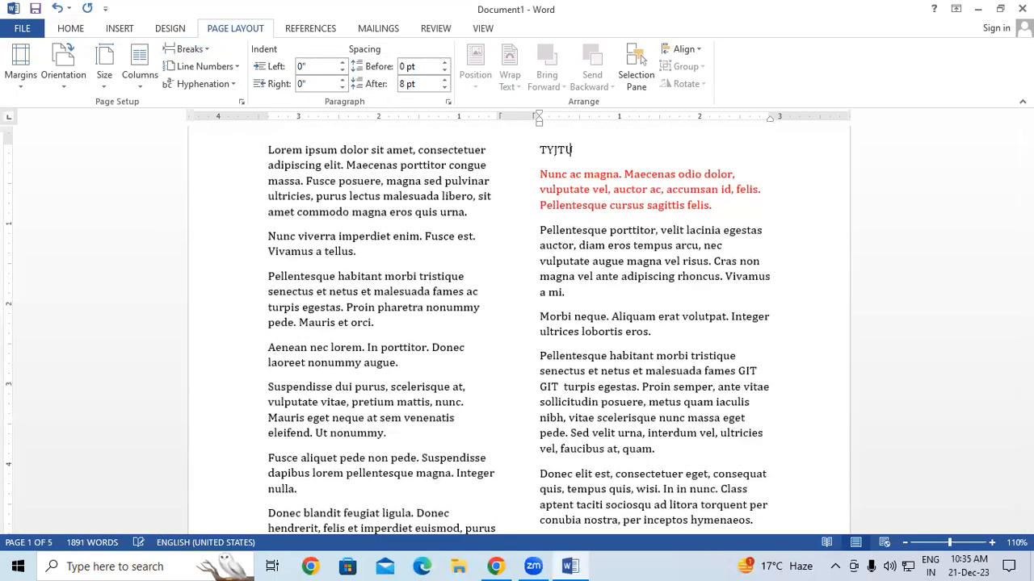
Delete the column break between "fames ac turpis egestas." and "TYJTU".
scroll(496, 277, "down", 7)
left_click(476, 437)
left_click(503, 418)
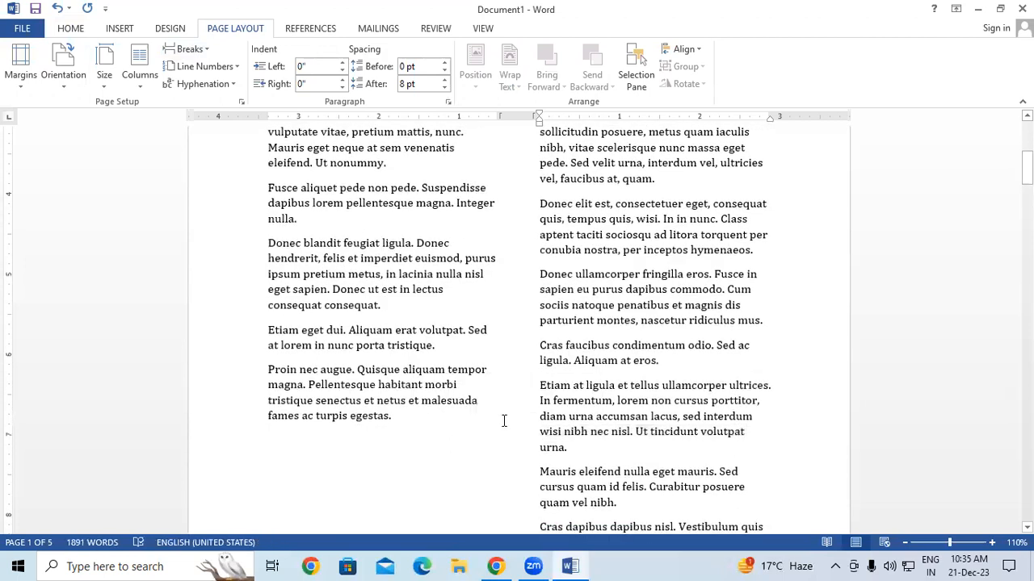
key("Delete")
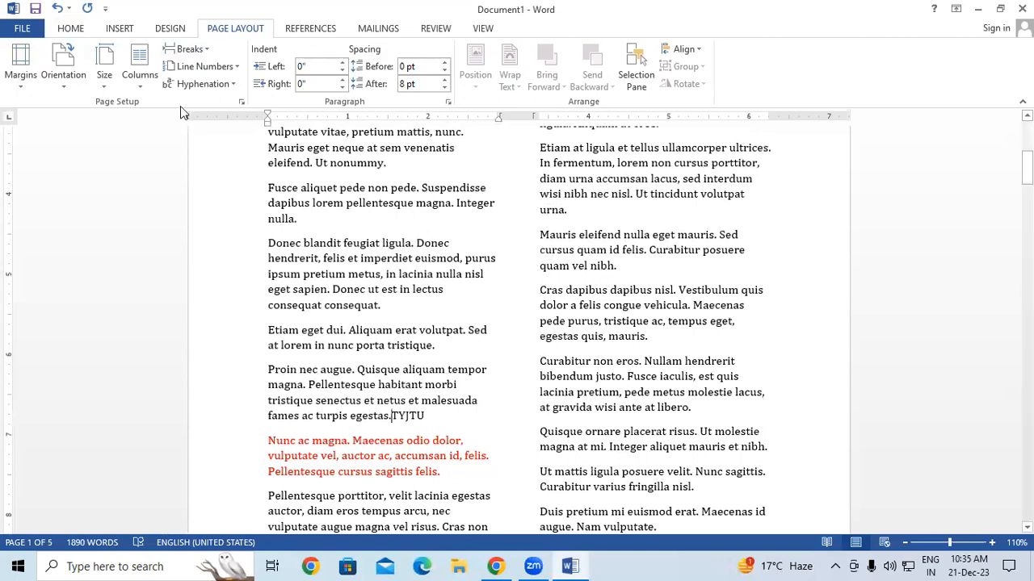
Insert a column break directly before "TYJTU" and examine where the two columns of page 1 end.
left_click(192, 49)
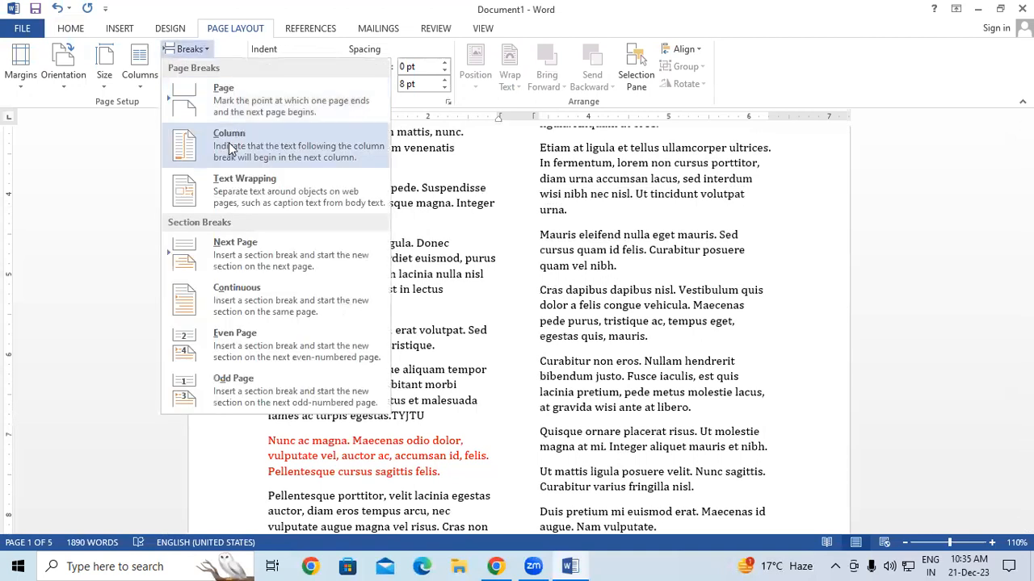
left_click(229, 148)
scroll(512, 364, "up", 1)
scroll(431, 316, "down", 3)
scroll(362, 447, "down", 10)
scroll(348, 367, "up", 3)
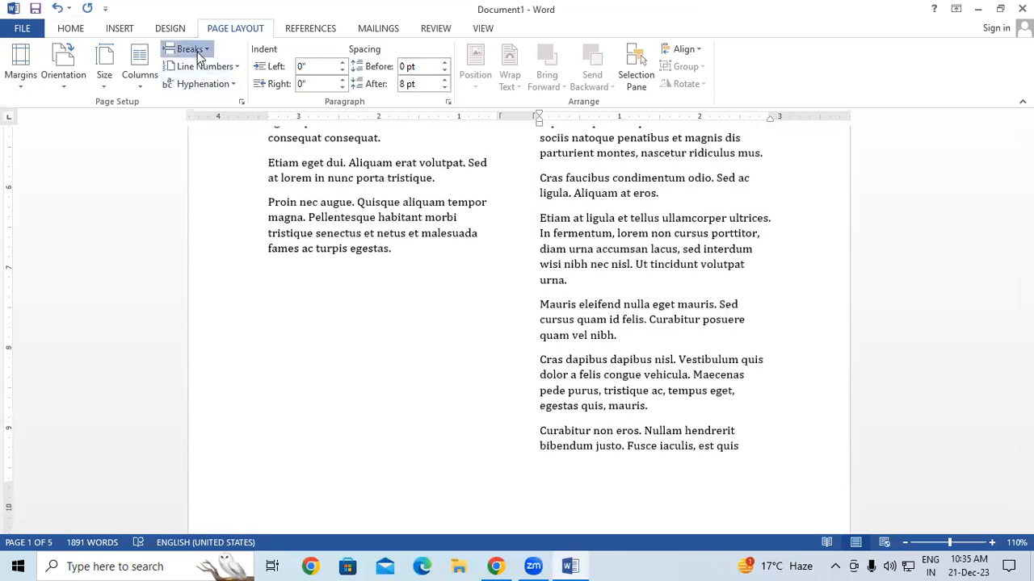
left_click(191, 50)
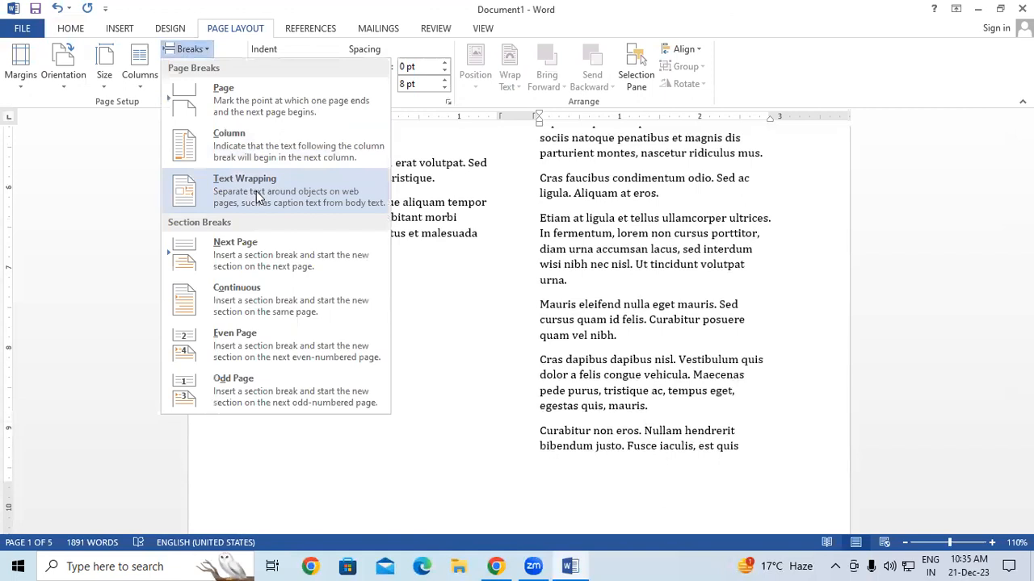
left_click(409, 285)
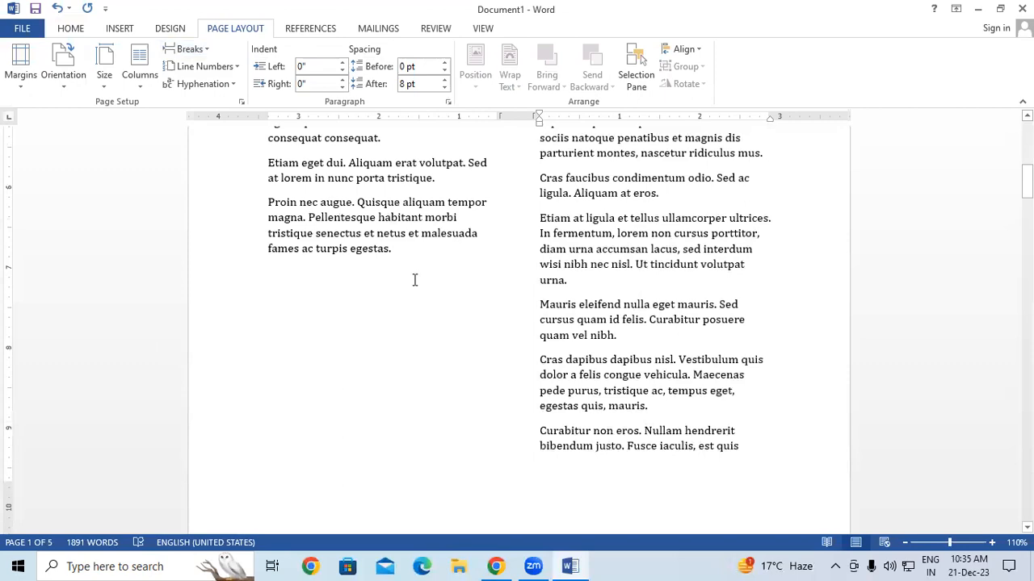
Undo the column breaks, the added "TYJTU" text and the red coloring of the "Nunc ac magna" paragraph.
key("ctrl+z")
key("ctrl+z")
key("ctrl+z")
key("ctrl+z")
key("ctrl+z")
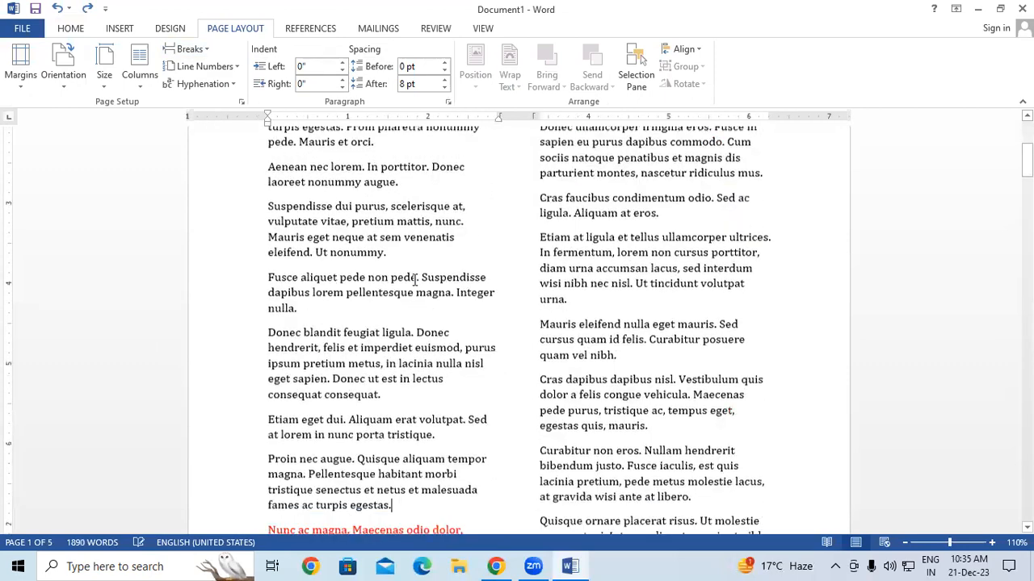
key("ctrl+z")
key("ctrl+z")
scroll(415, 280, "down", 1)
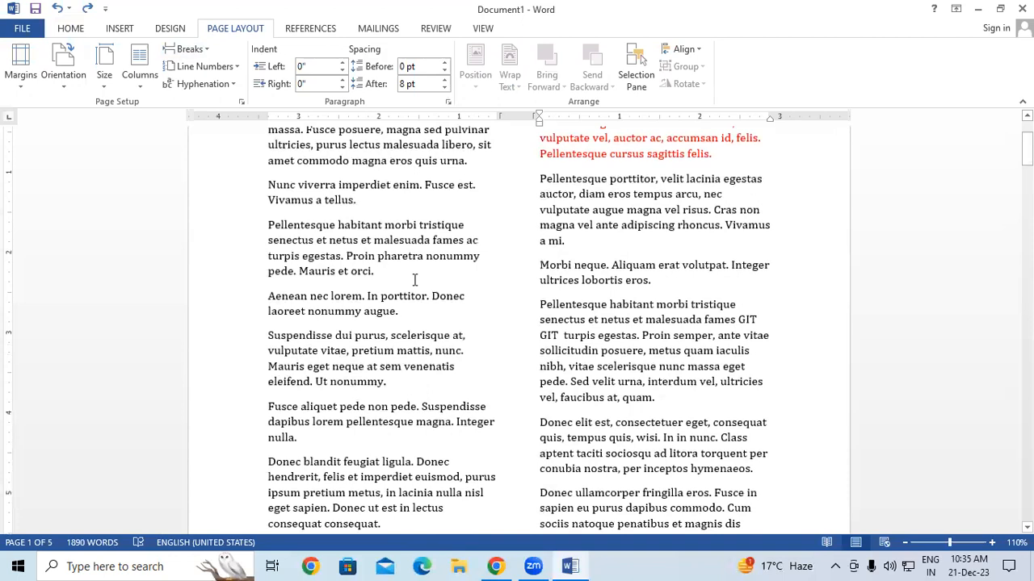
key("ctrl+z")
key("ctrl+z")
key("ctrl+z")
key("ctrl+z")
scroll(414, 281, "down", 1)
left_click_drag(409, 275, 403, 269)
scroll(364, 249, "up", 1)
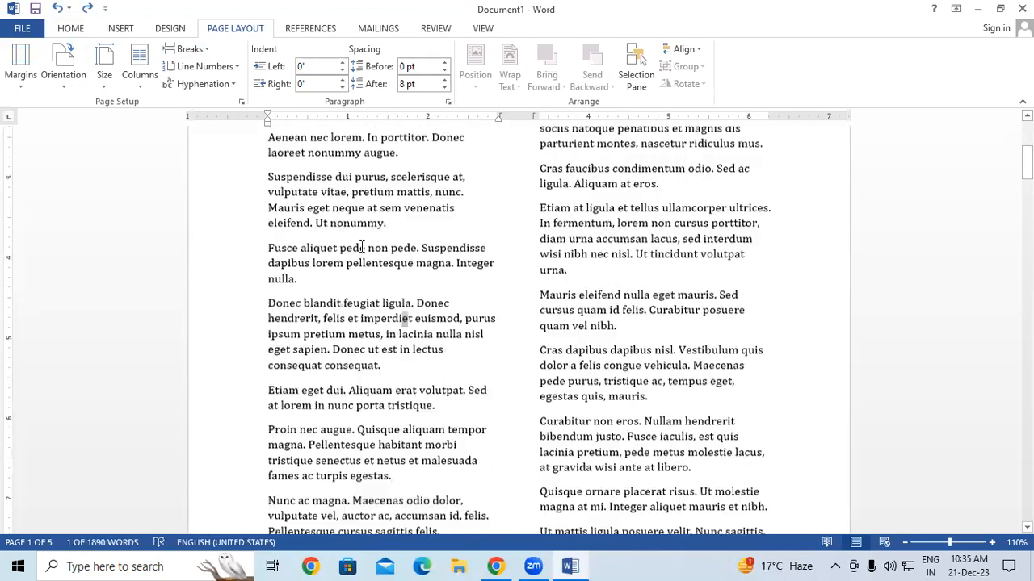
Insert a text wrapping break after "Lorem ipsum" in the first paragraph.
scroll(324, 236, "up", 1)
scroll(324, 235, "up", 4)
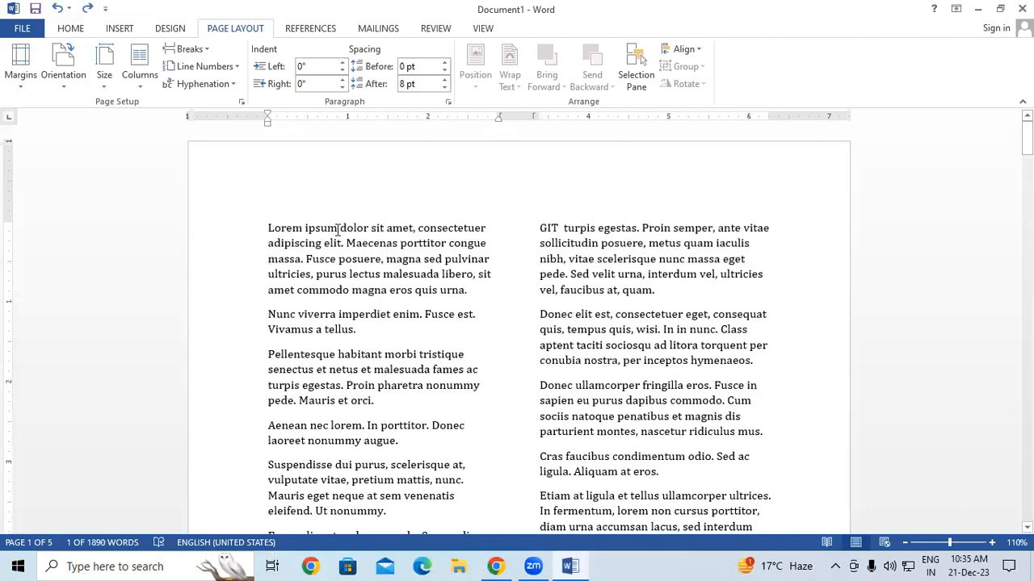
left_click(338, 229)
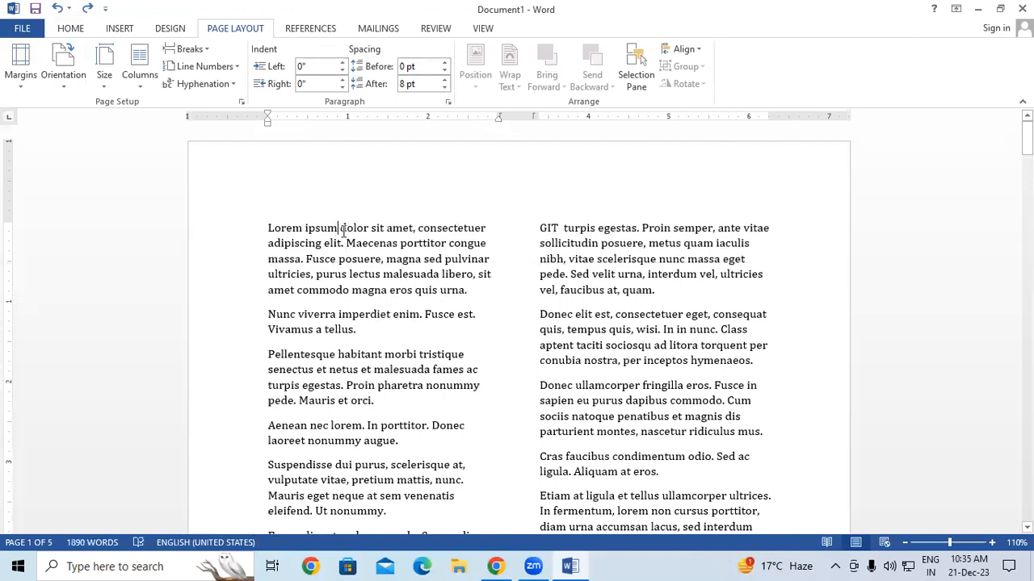
left_click_drag(360, 229, 446, 242)
left_click(423, 259)
key("Return")
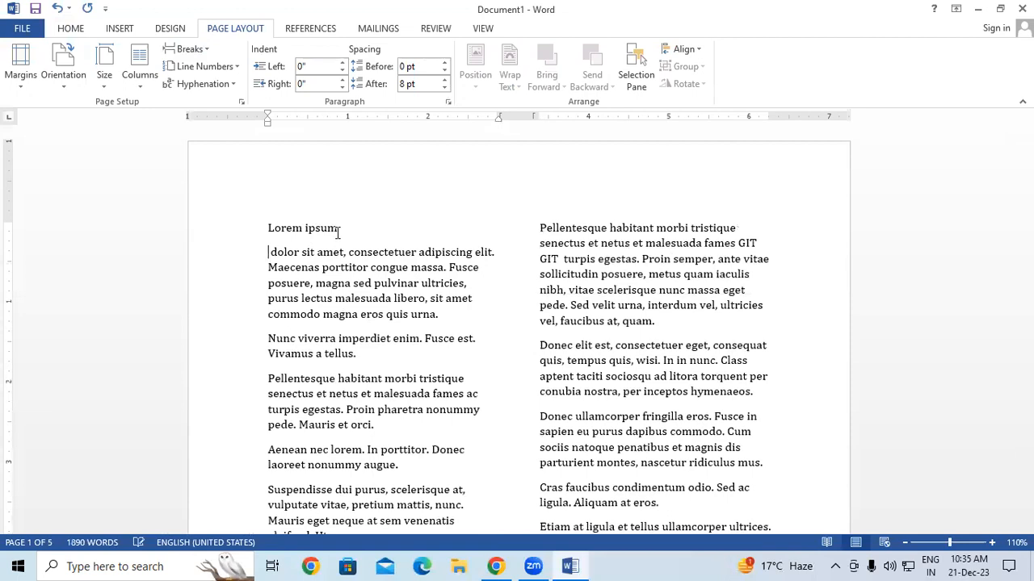
key("BackSpace")
left_click(185, 48)
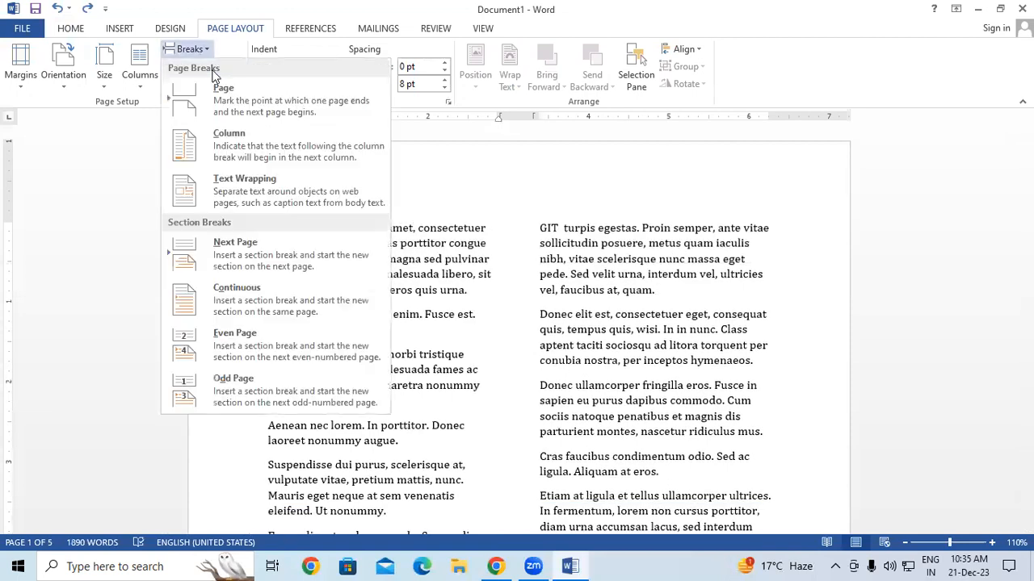
left_click(237, 200)
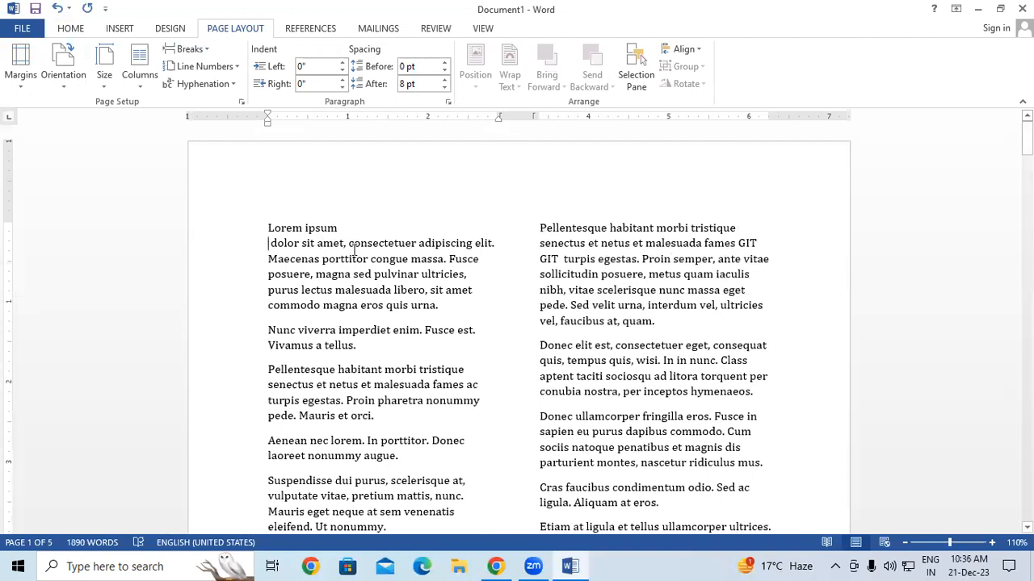
left_click(757, 63)
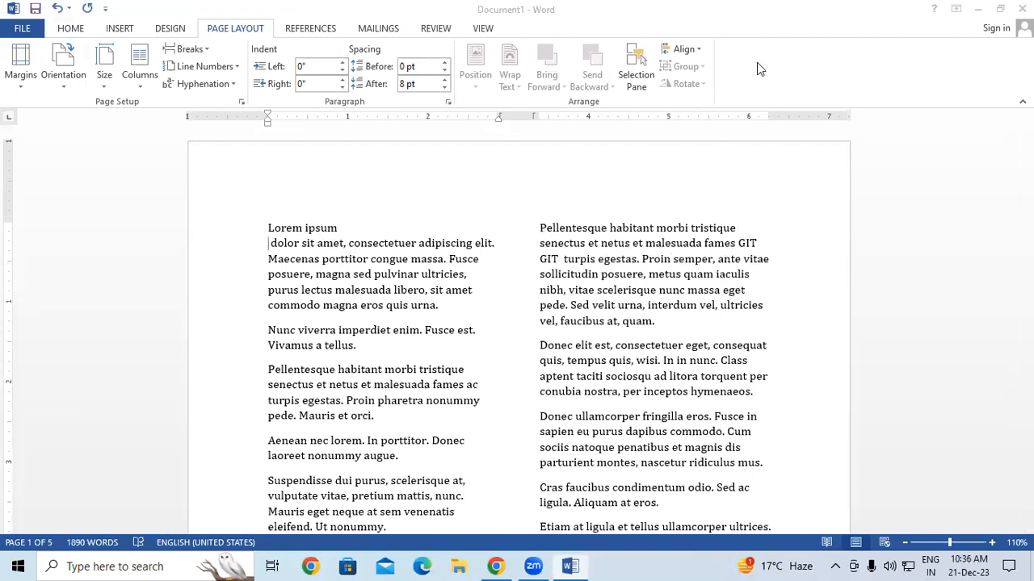
mouse_move(367, 194)
left_mouse_down()
mouse_move(370, 217)
mouse_move(403, 201)
mouse_move(393, 213)
mouse_move(423, 174)
mouse_move(418, 193)
left_mouse_up()
left_click_drag(394, 220, 433, 204)
mouse_move(402, 165)
left_mouse_down()
mouse_move(372, 221)
mouse_move(397, 166)
mouse_move(410, 173)
left_mouse_up()
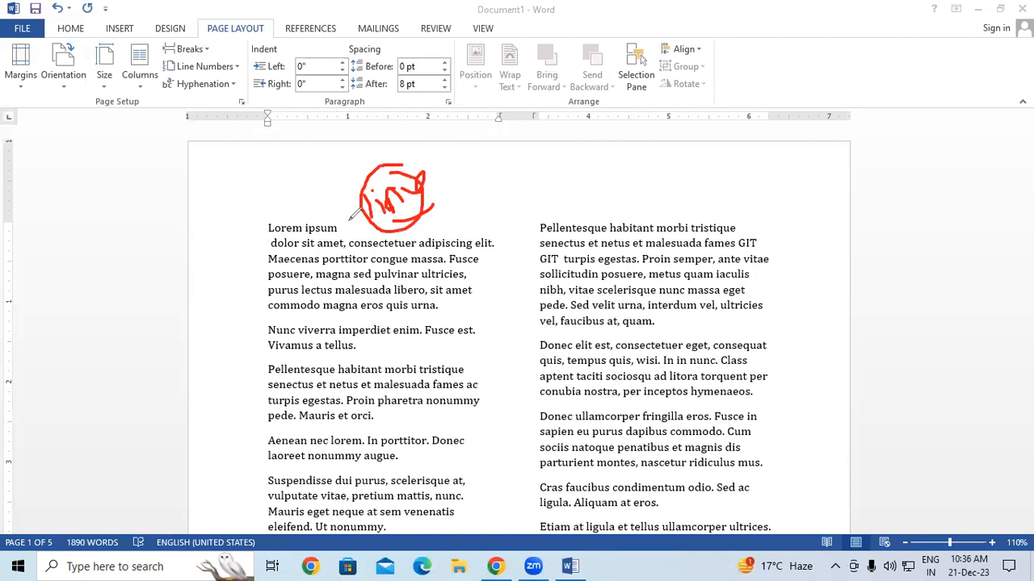
left_click_drag(652, 226, 652, 233)
left_click(523, 198)
left_click(641, 246)
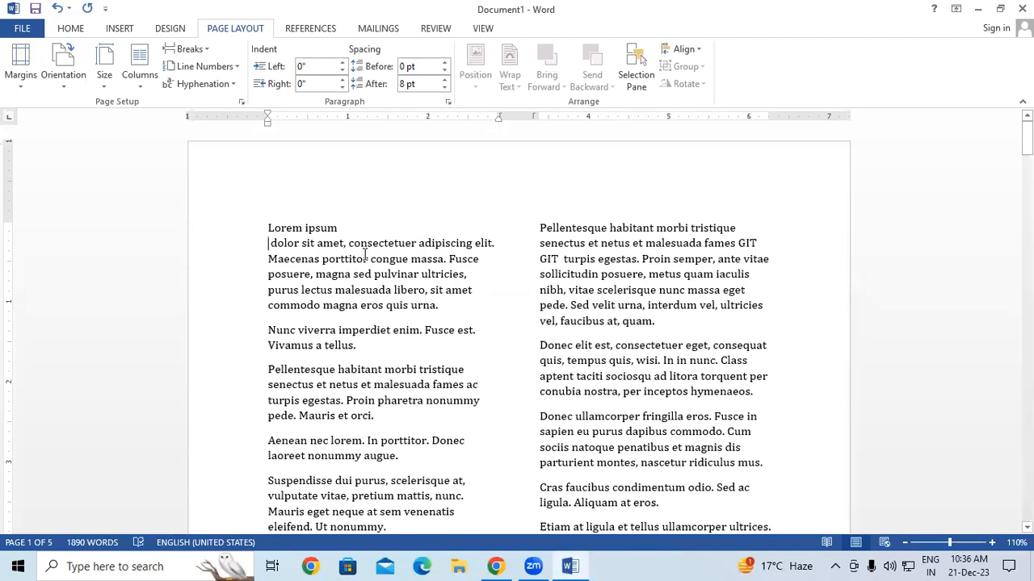
Undo the text wrapping break after "Lorem ipsum" and the two-column layout of the document.
key("F8")
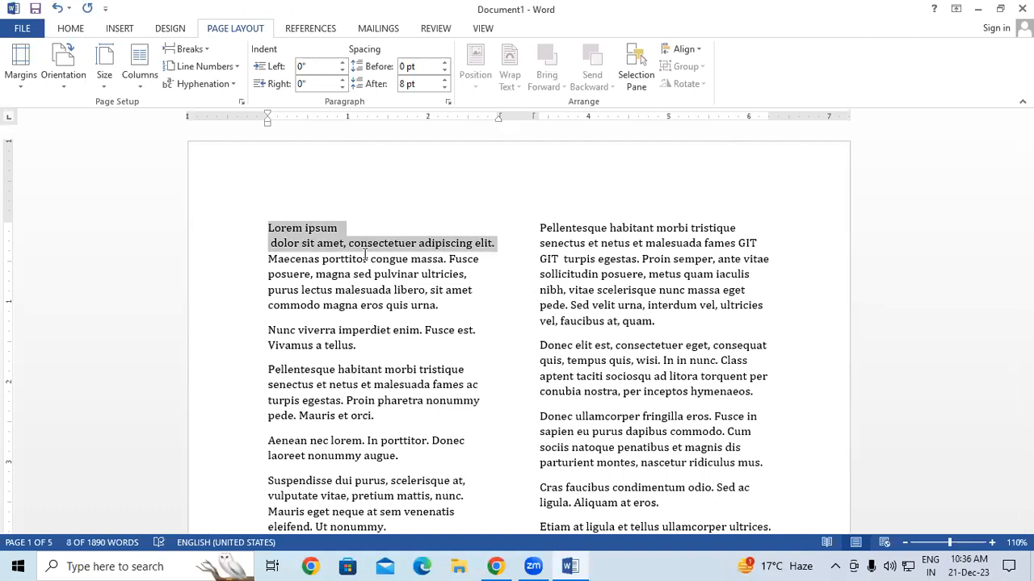
left_click(352, 275)
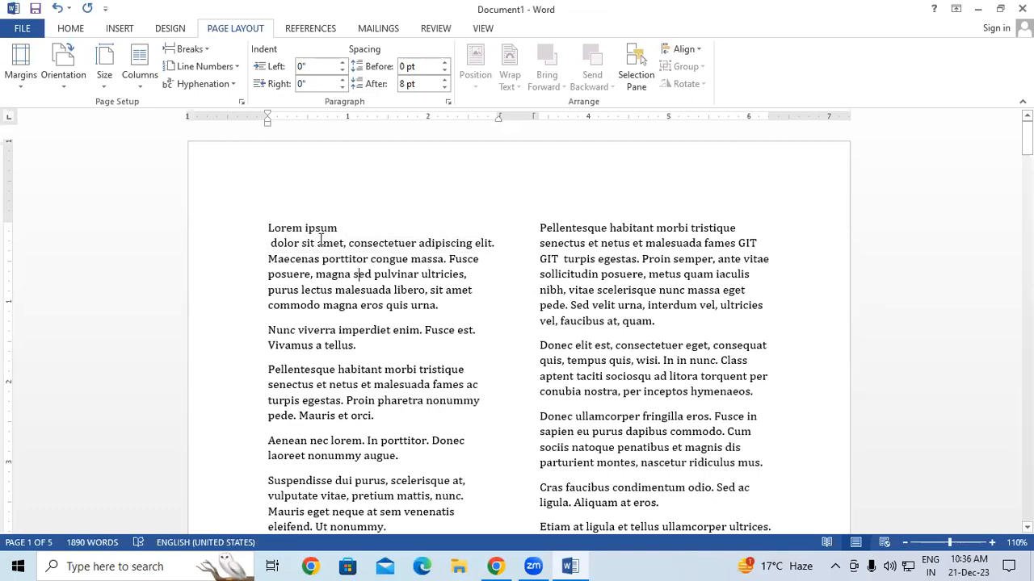
left_click(202, 49)
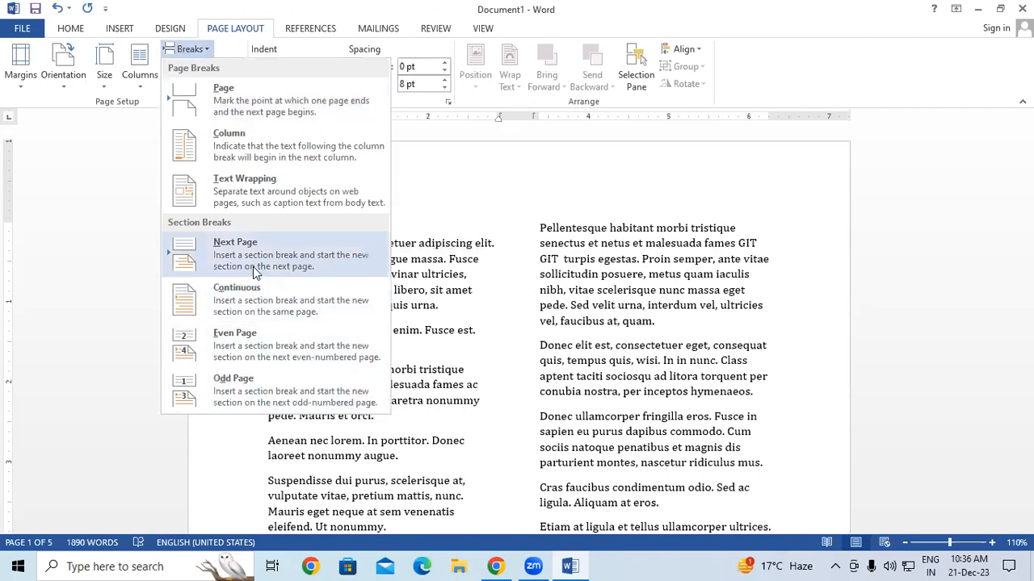
left_click(536, 394)
key("ctrl+z")
key("ctrl+z")
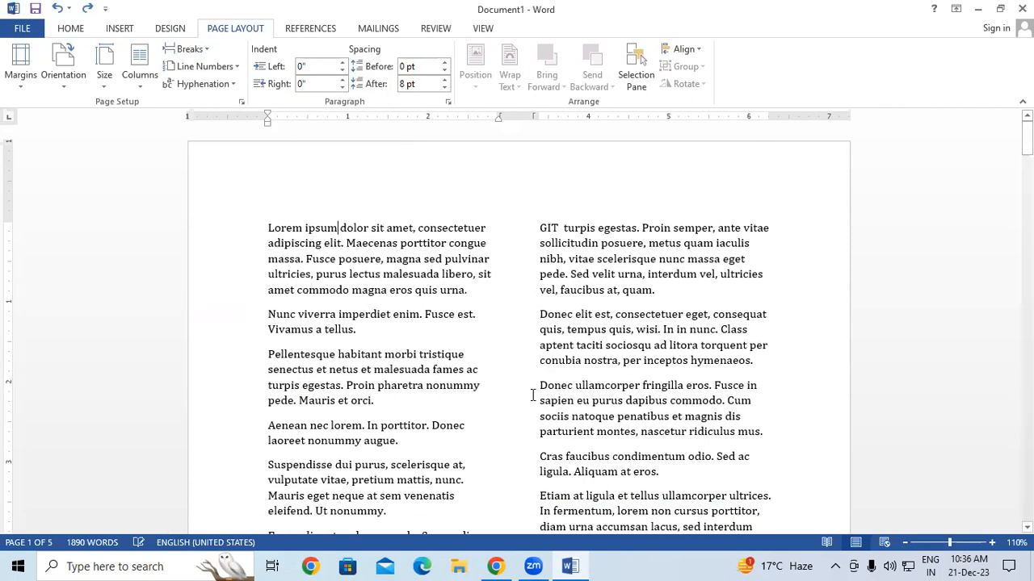
scroll(525, 391, "up", 5)
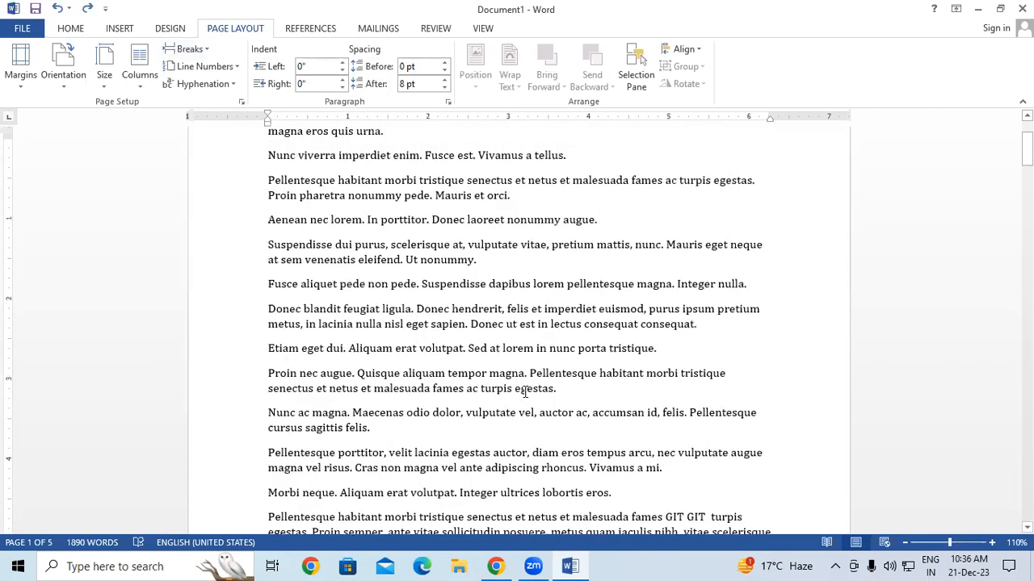
Insert a continuous section break after "senectus et netus" in the third paragraph of page 1.
left_click(190, 49)
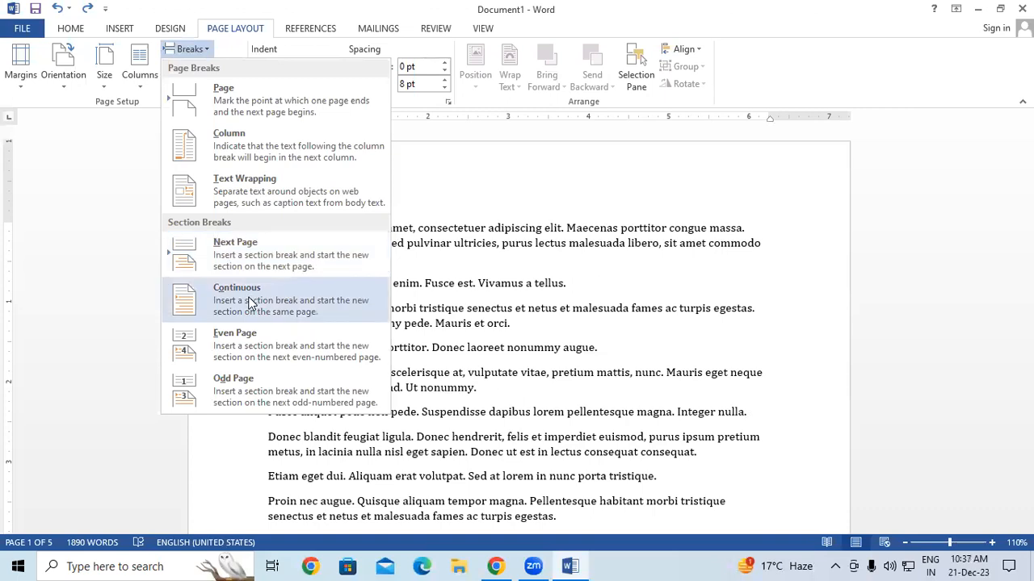
left_click(575, 302)
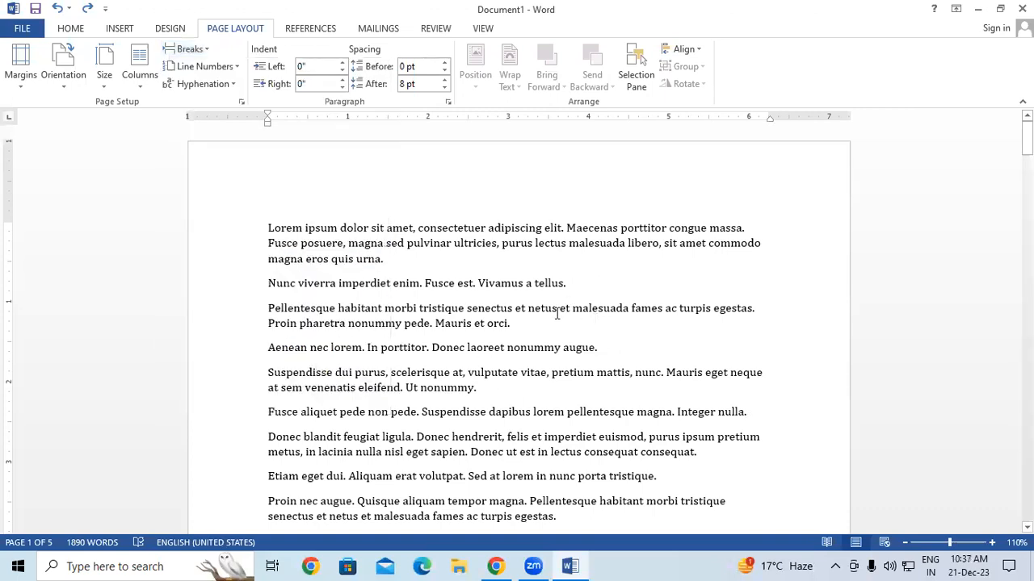
left_click(201, 51)
left_click(240, 300)
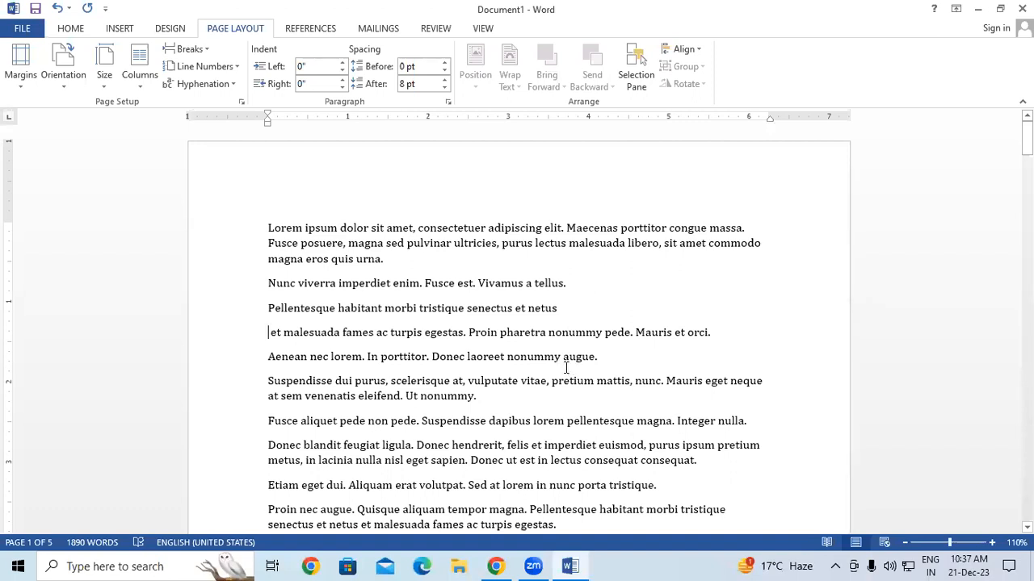
Insert a continuous section break after "vulputate vitae," in the "Suspendisse dui purus" paragraph on page 1.
left_click(192, 49)
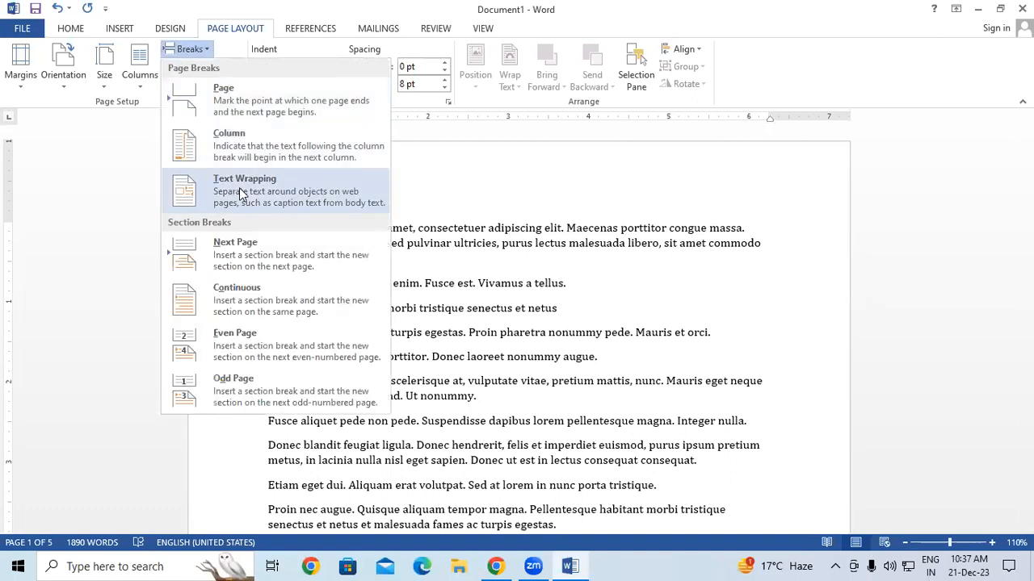
left_click(561, 404)
scroll(561, 403, "down", 2)
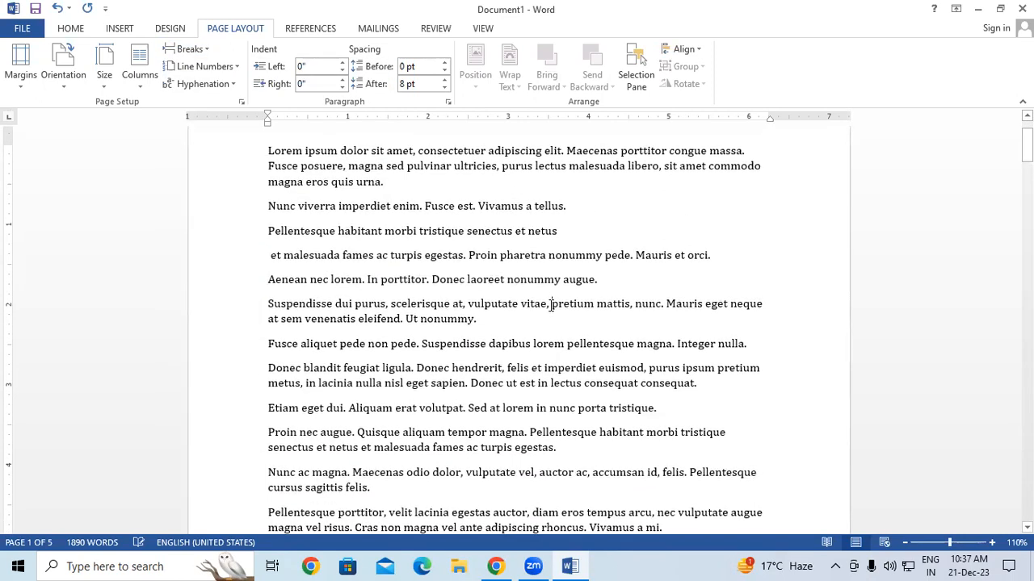
left_click(186, 48)
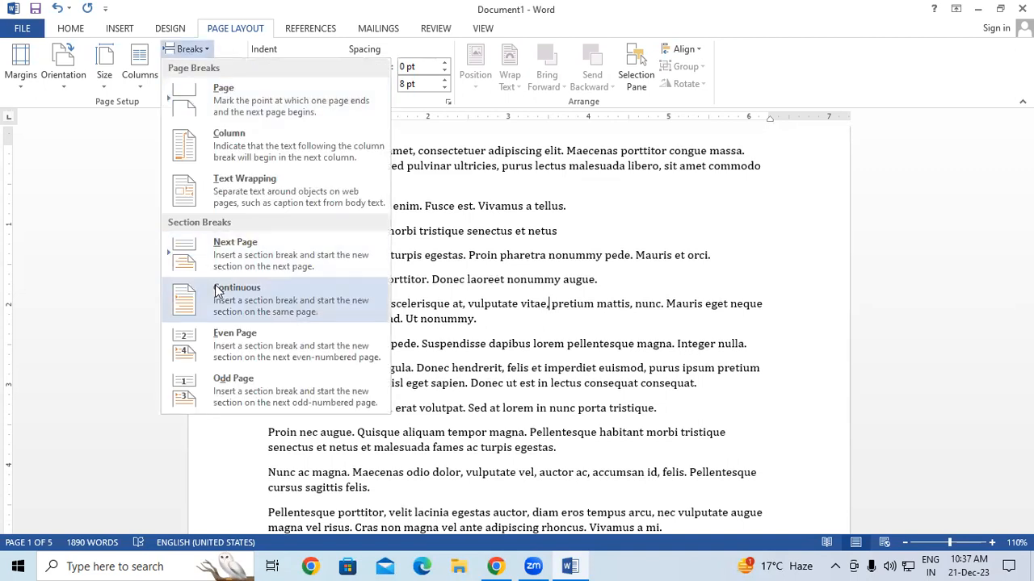
left_click(218, 290)
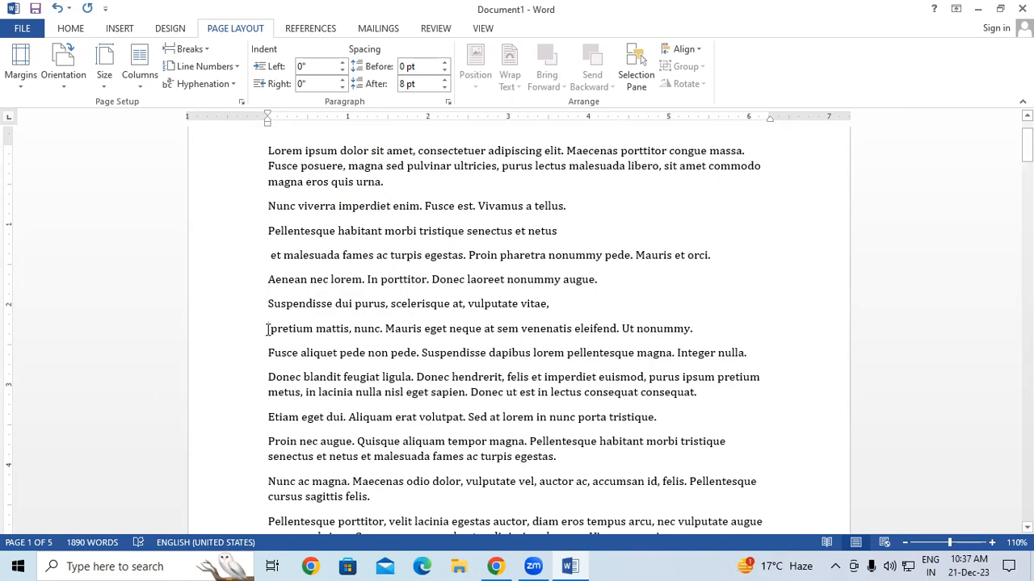
left_click(187, 49)
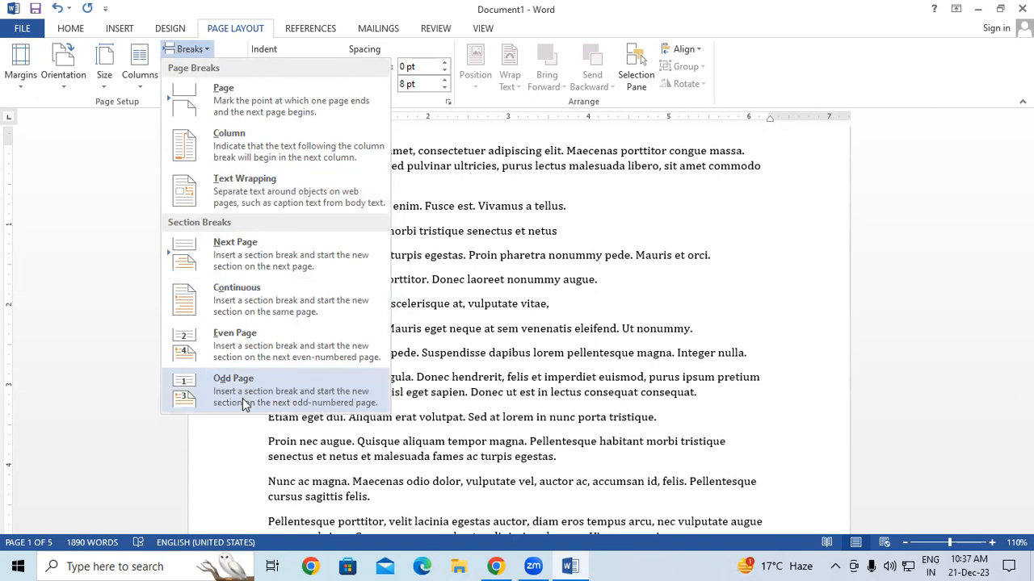
left_click(487, 285)
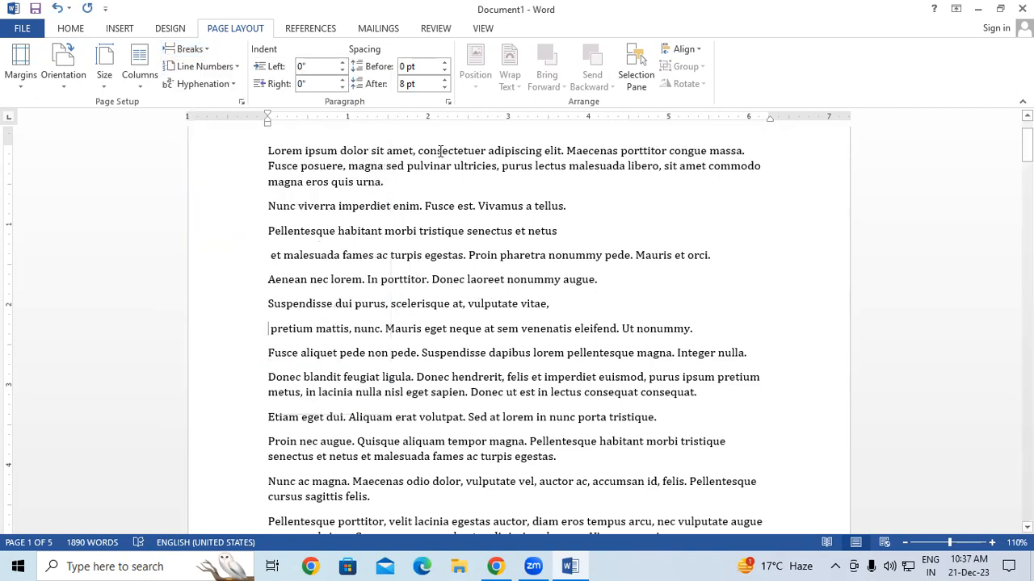
left_click_drag(494, 176, 507, 231)
mouse_move(606, 183)
left_mouse_down()
mouse_move(628, 183)
mouse_move(635, 199)
left_mouse_up()
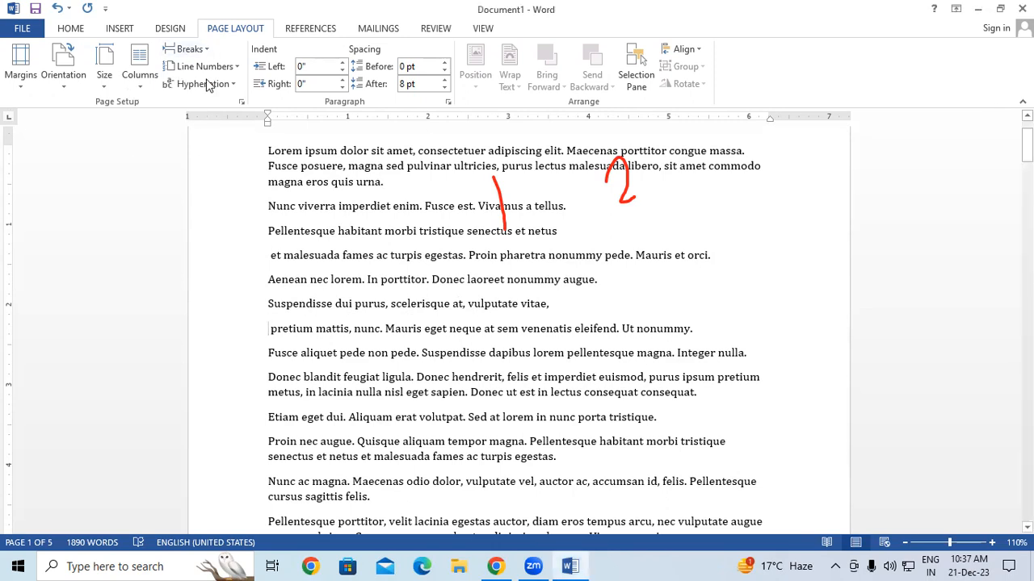
left_click(187, 49)
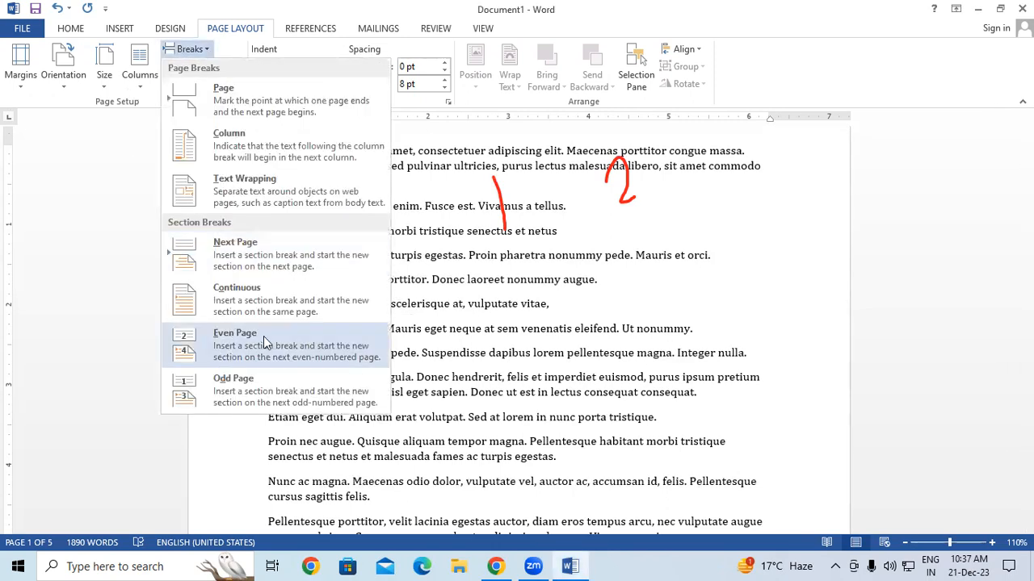
left_click(491, 260)
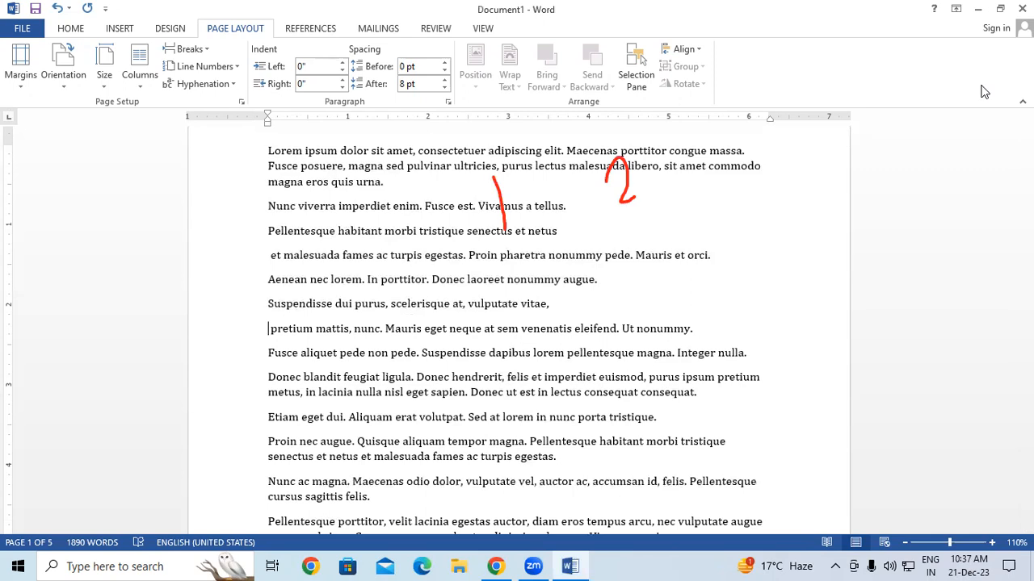
left_click_drag(301, 241, 297, 283)
mouse_move(312, 242)
left_mouse_down()
mouse_move(330, 294)
mouse_move(348, 275)
mouse_move(380, 272)
left_mouse_up()
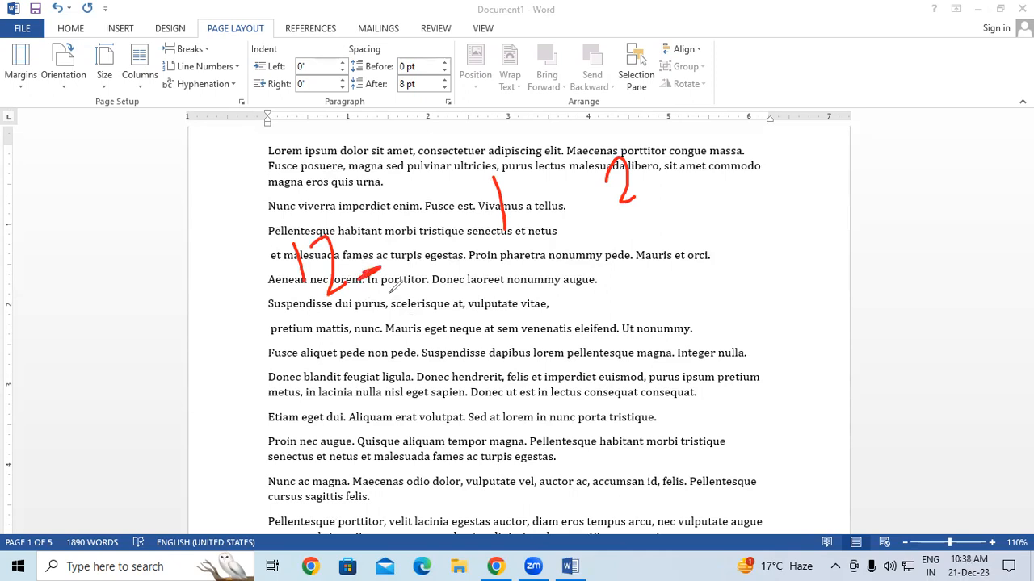
mouse_move(438, 292)
left_mouse_down()
mouse_move(468, 312)
mouse_move(516, 279)
mouse_move(572, 270)
left_mouse_up()
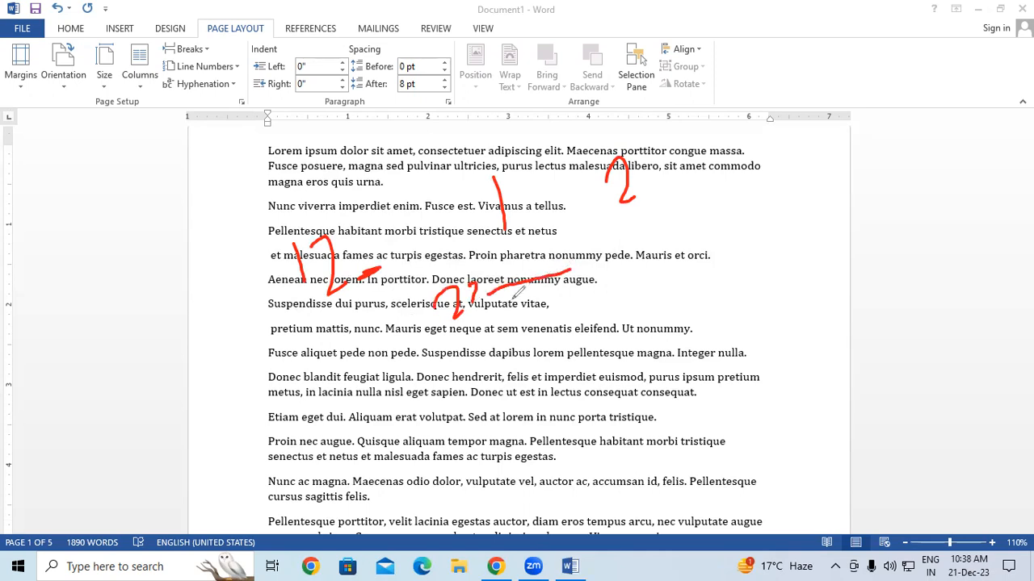
left_click_drag(365, 426, 412, 414)
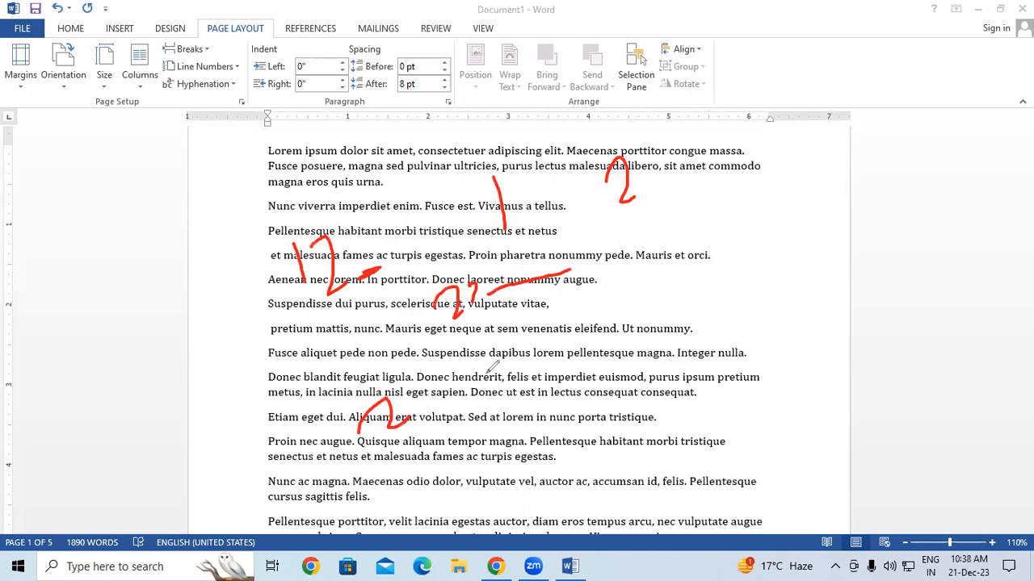
left_click_drag(672, 319, 793, 269)
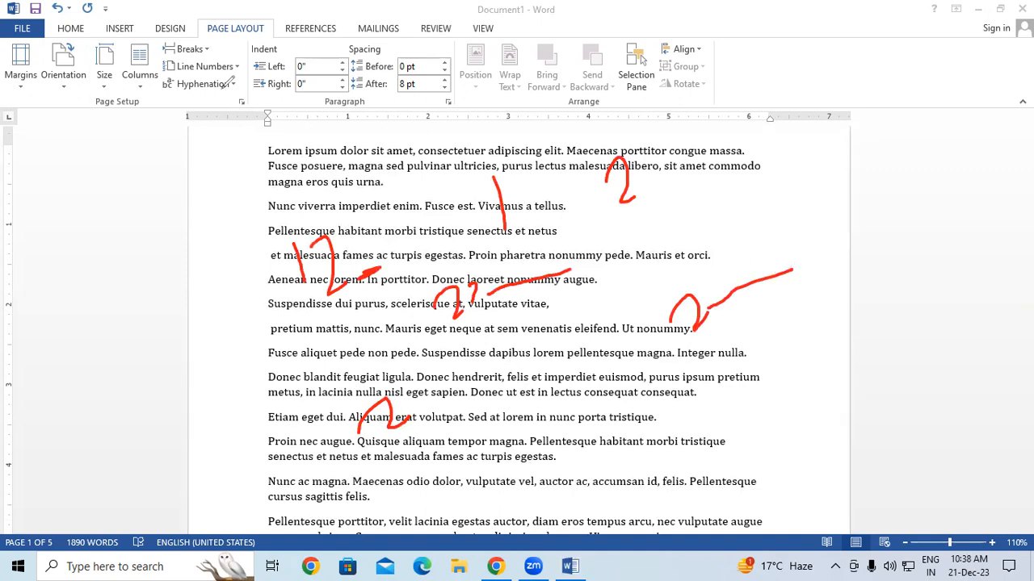
left_click_drag(530, 411, 542, 445)
mouse_move(571, 401)
left_mouse_down()
mouse_move(590, 396)
mouse_move(598, 419)
mouse_move(594, 441)
mouse_move(568, 438)
left_mouse_up()
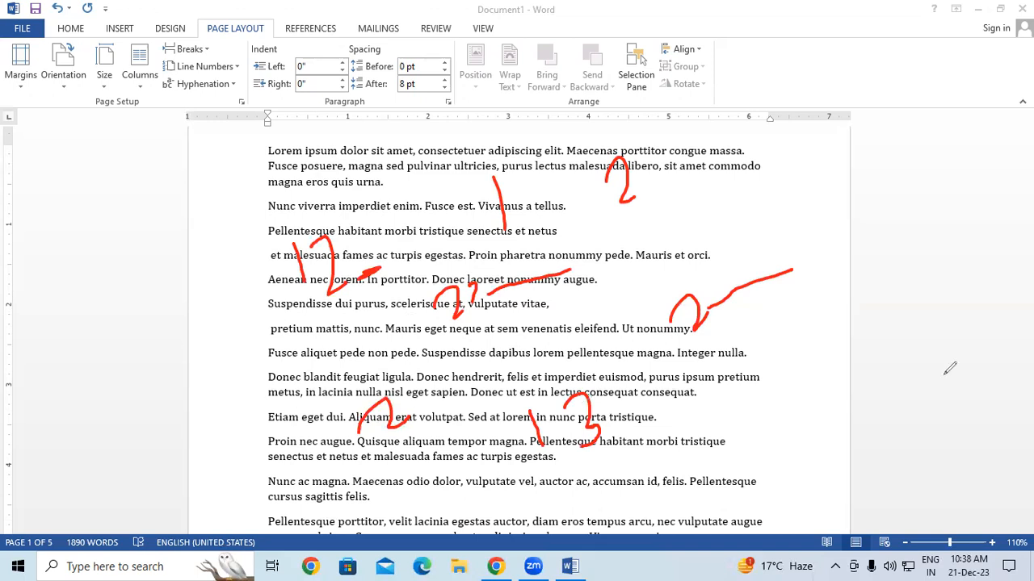
left_click(977, 409)
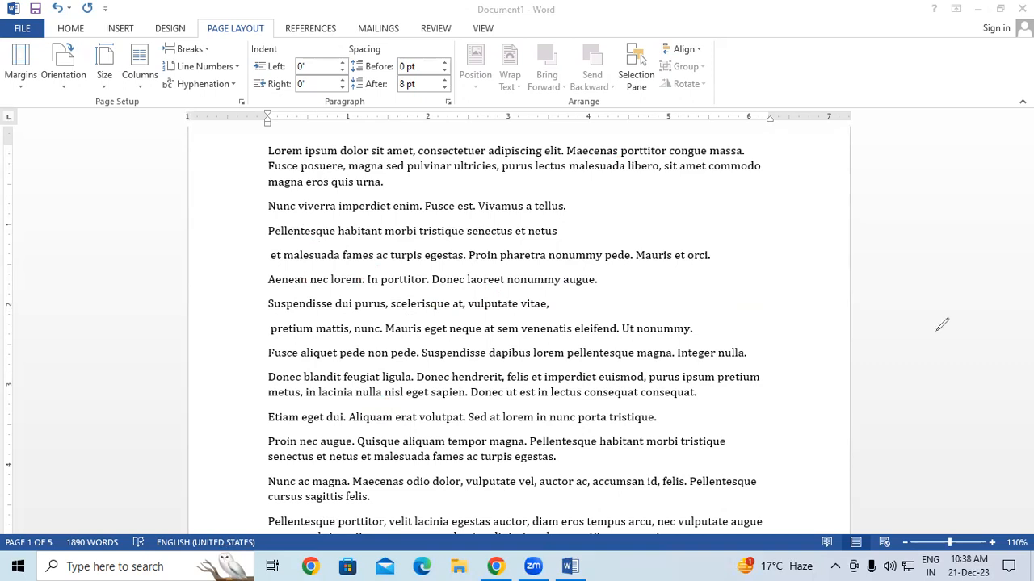
Add left-aligned "Page X of Y" page numbers with bold numerals at the top of the pages and leave header editing.
scroll(89, 45, "up", 1)
left_click(179, 69)
left_click(121, 30)
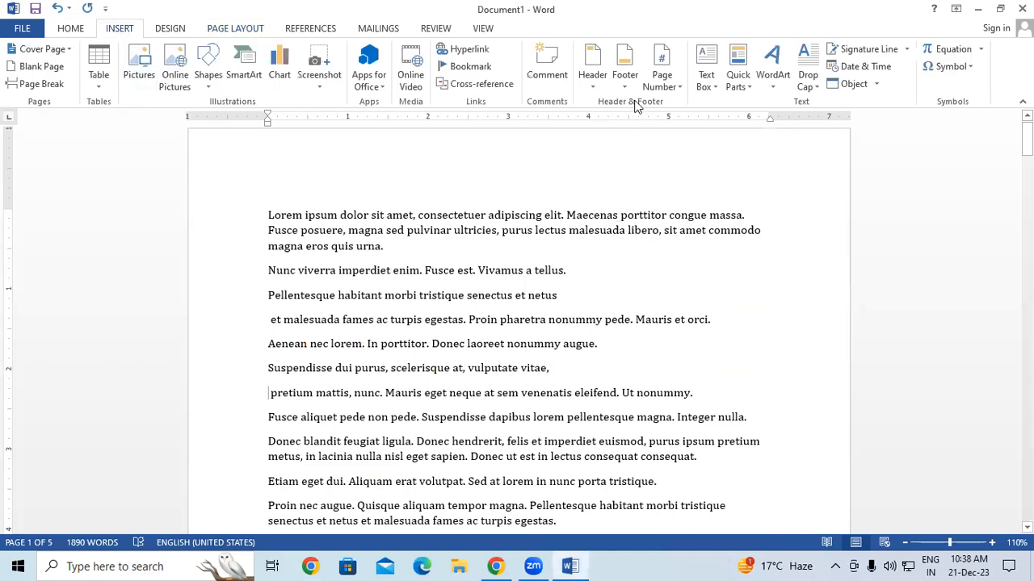
left_click(659, 81)
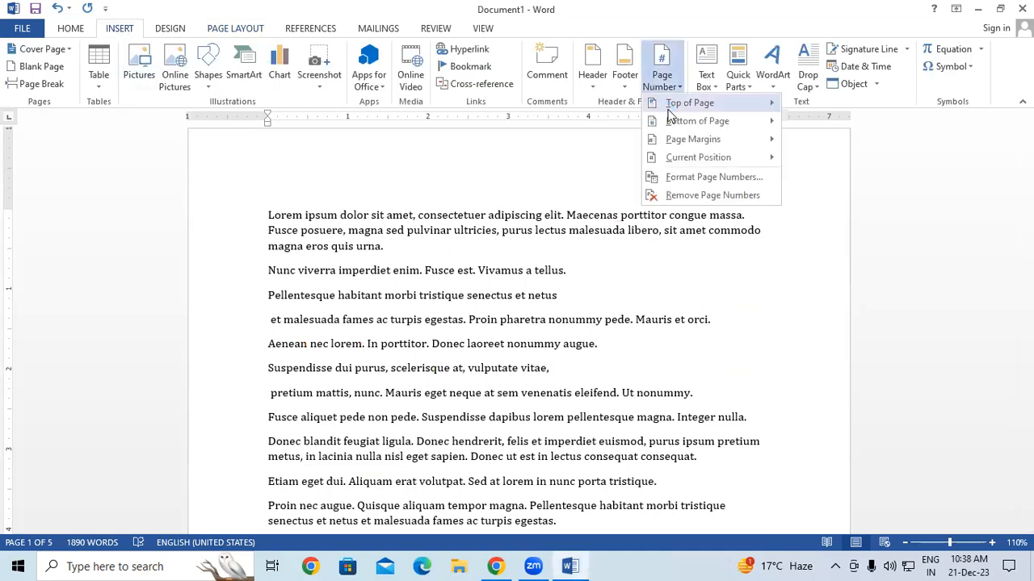
left_click(669, 102)
scroll(540, 249, "down", 5)
left_click(494, 288)
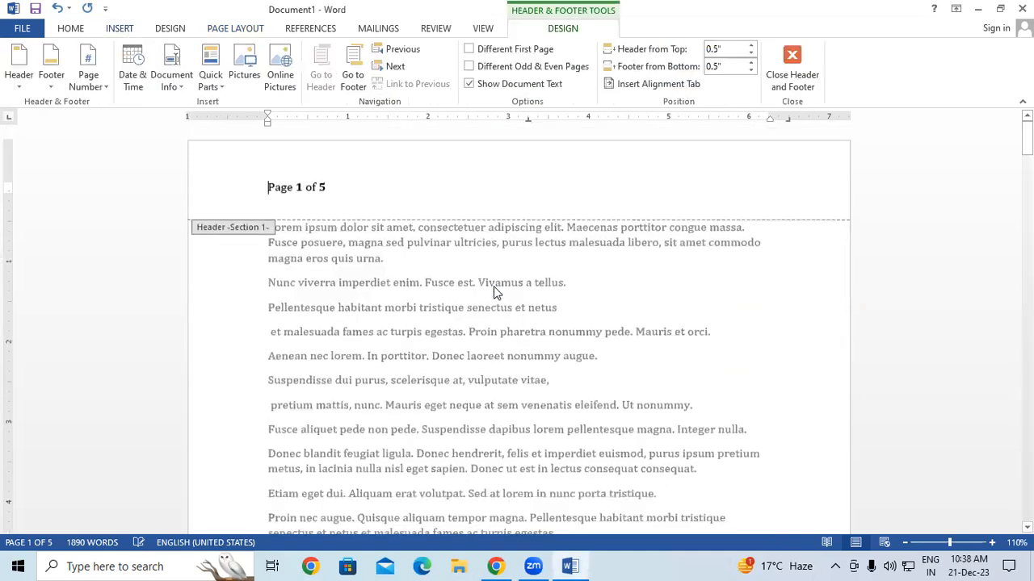
left_click(792, 74)
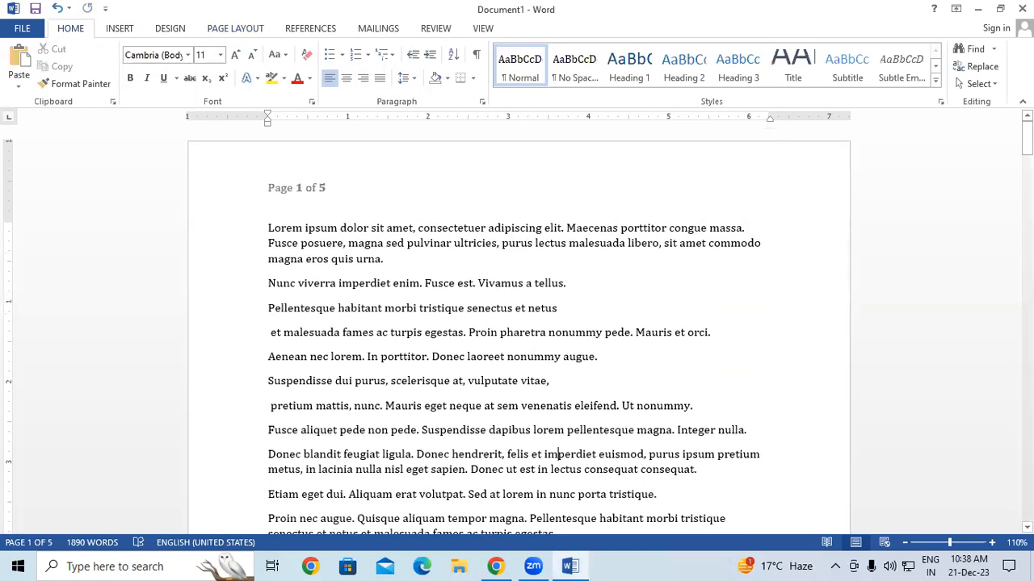
Review the header page numbers, the section break types and the text at the start of pages 1 and 2.
left_click_drag(1027, 138, 1027, 137)
scroll(292, 218, "down", 9)
scroll(362, 505, "down", 10)
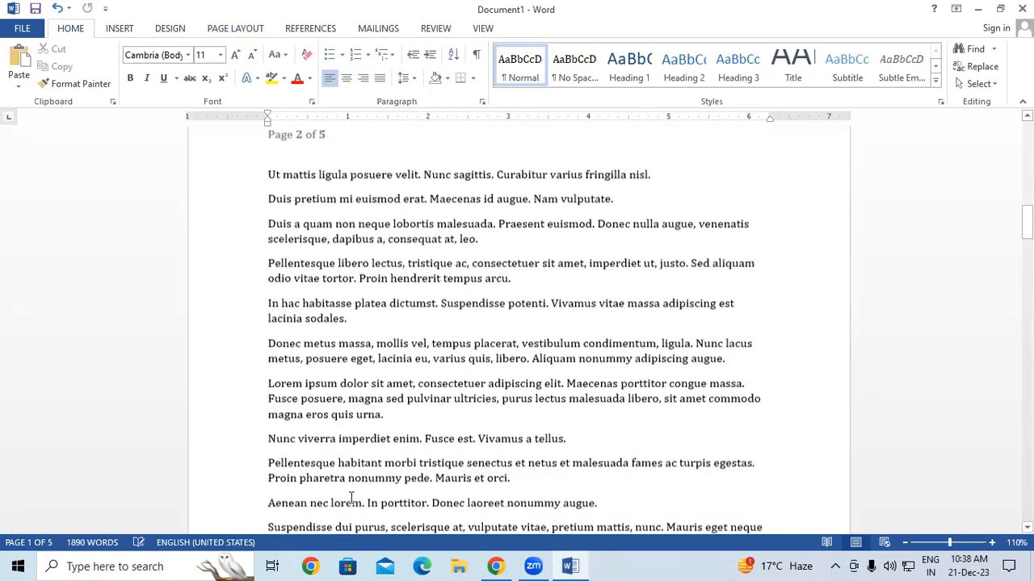
scroll(352, 496, "down", 3)
scroll(242, 323, "up", 3)
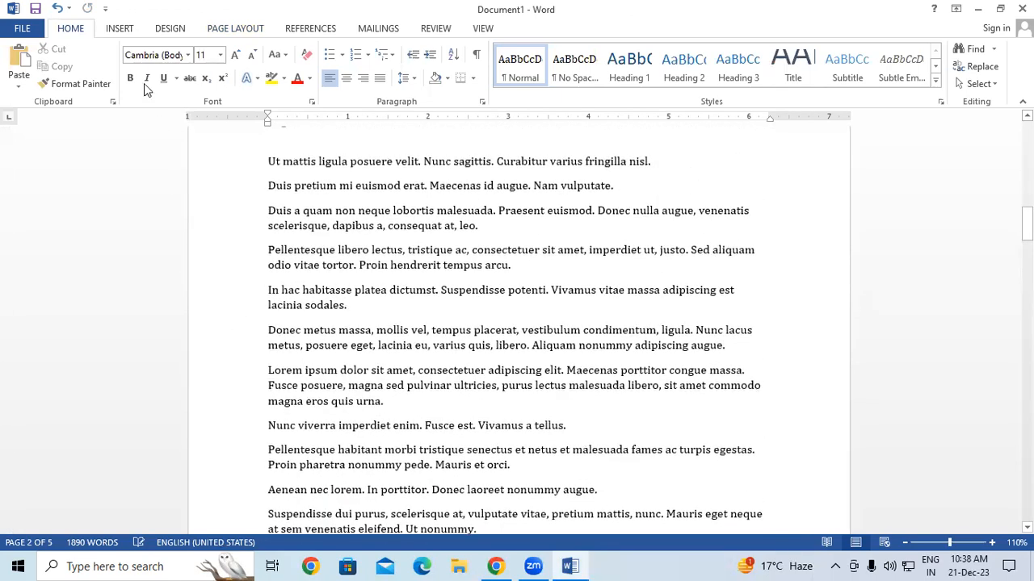
left_click(224, 34)
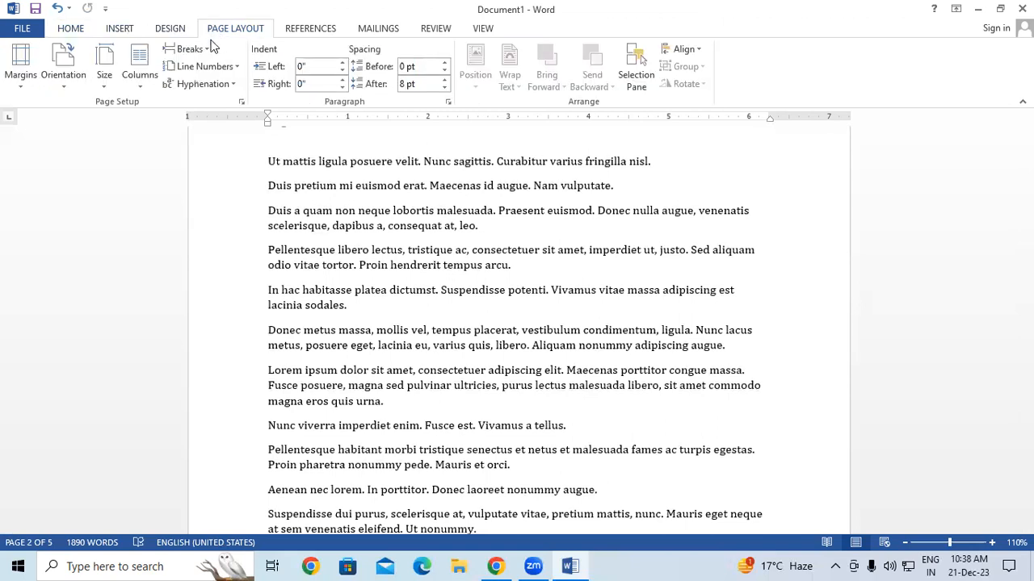
left_click(187, 49)
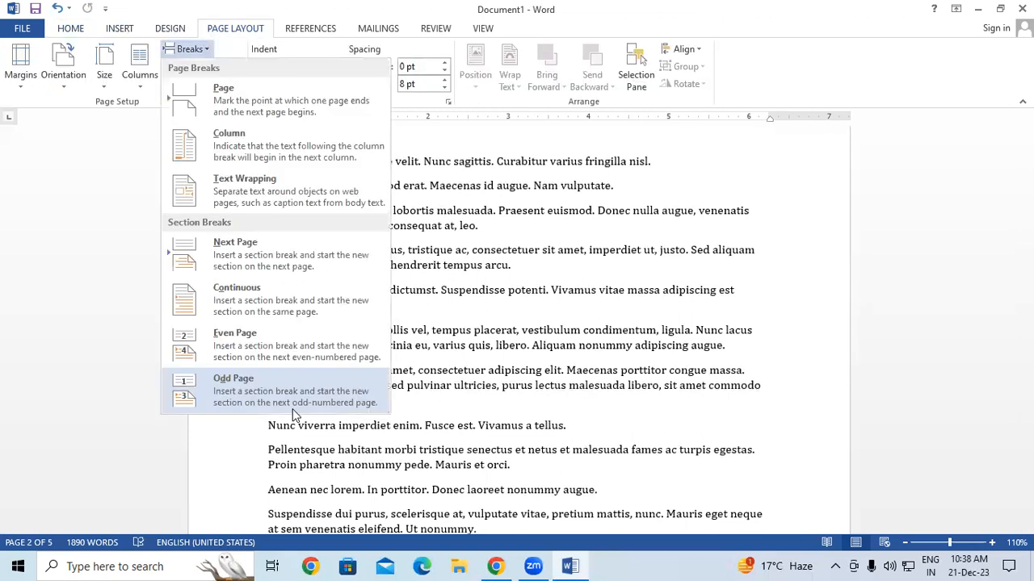
left_click(293, 408)
scroll(451, 370, "up", 5)
scroll(450, 371, "up", 13)
scroll(343, 320, "up", 6)
left_click_drag(268, 228, 450, 452)
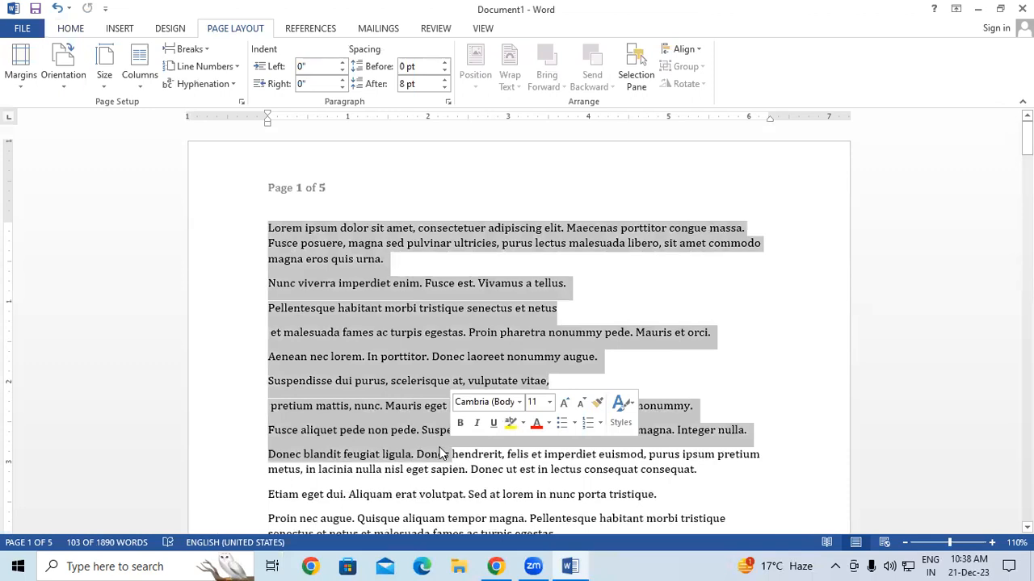
scroll(443, 454, "down", 12)
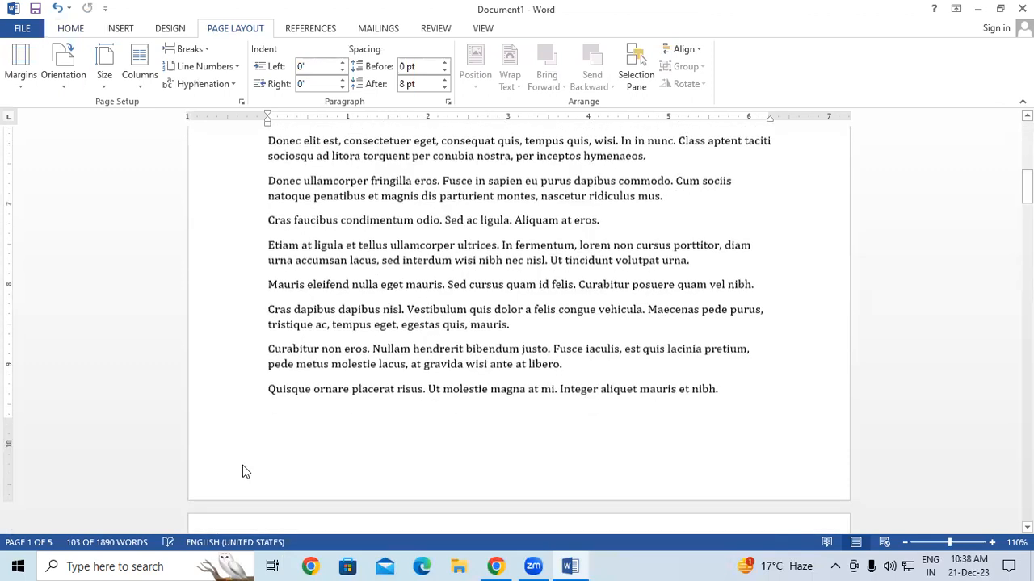
scroll(242, 471, "down", 2)
left_click_drag(267, 419, 315, 452)
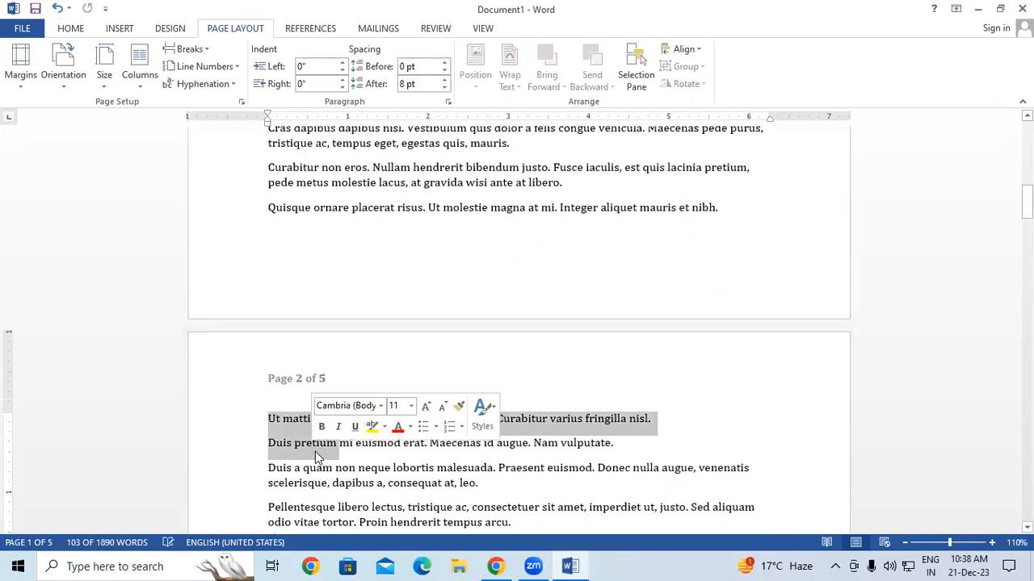
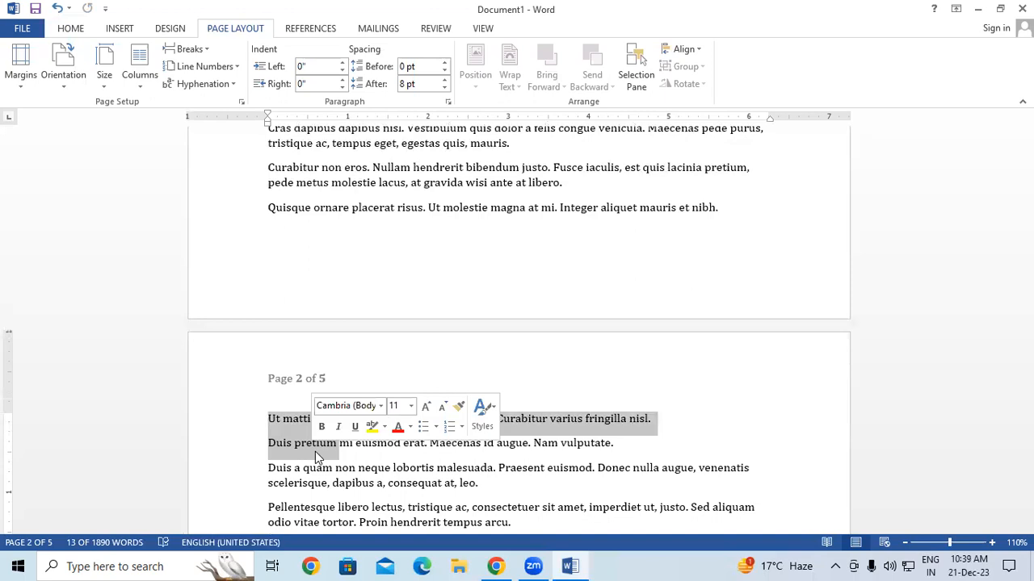
Insert an Even Page section break after the "N" of "Nunc" in the first paragraph of page 2.
left_click(434, 376)
scroll(432, 371, "up", 3)
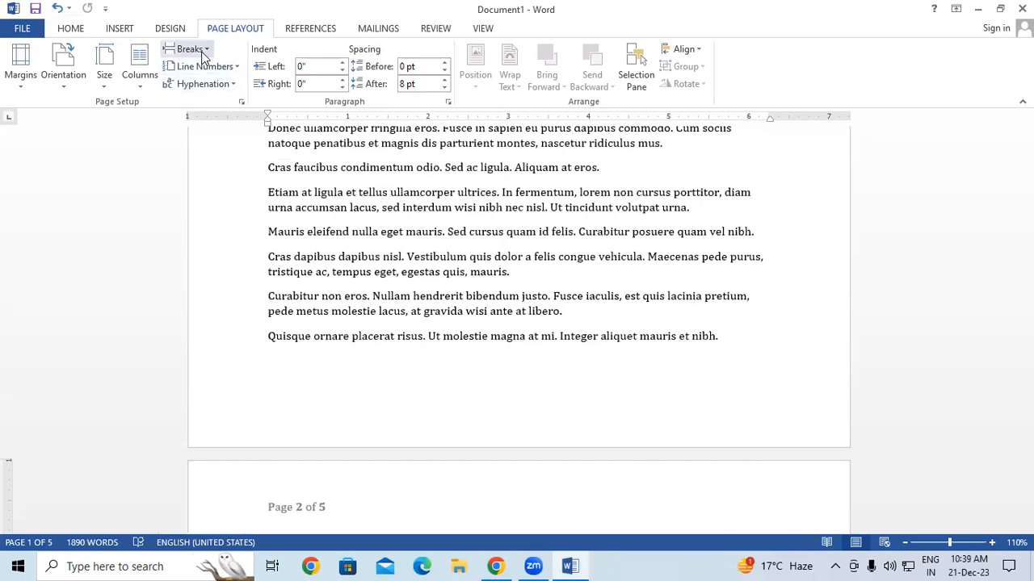
left_click(188, 49)
left_click(282, 347)
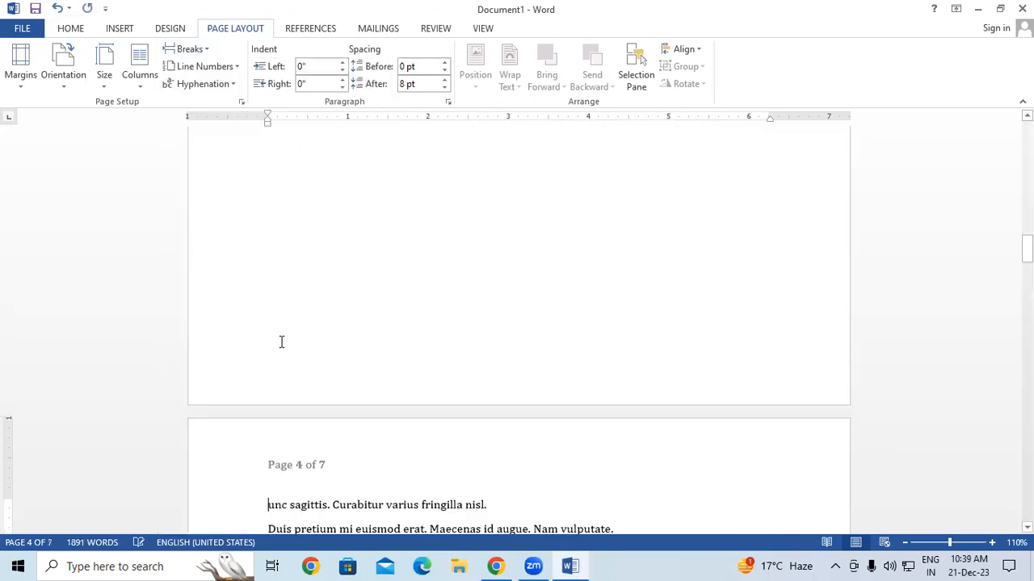
Examine how the section break splits the first paragraph of page 2 and numbers the pages around it.
scroll(282, 342, "down", 1)
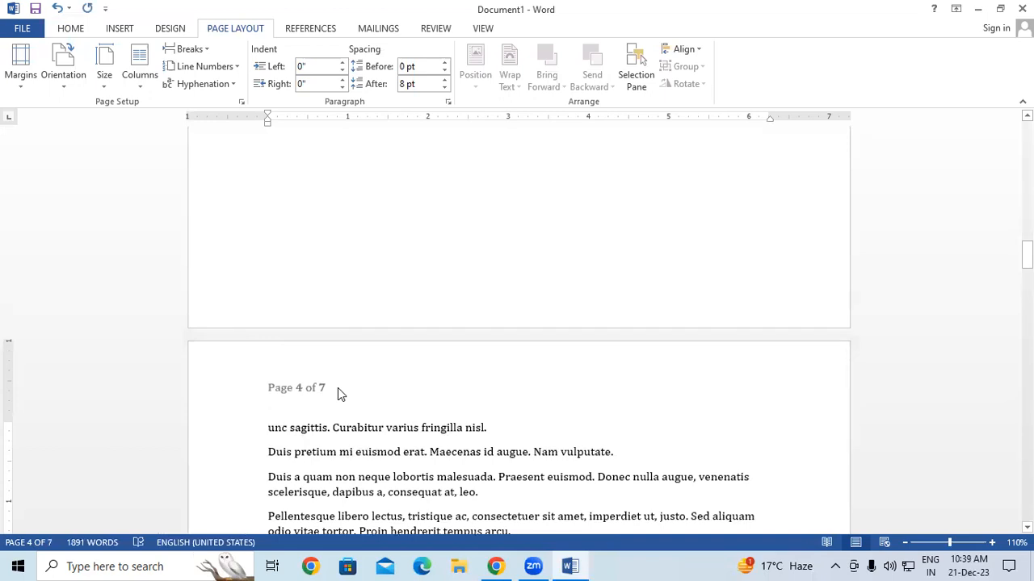
left_click_drag(1026, 254, 1027, 201)
left_click(271, 229)
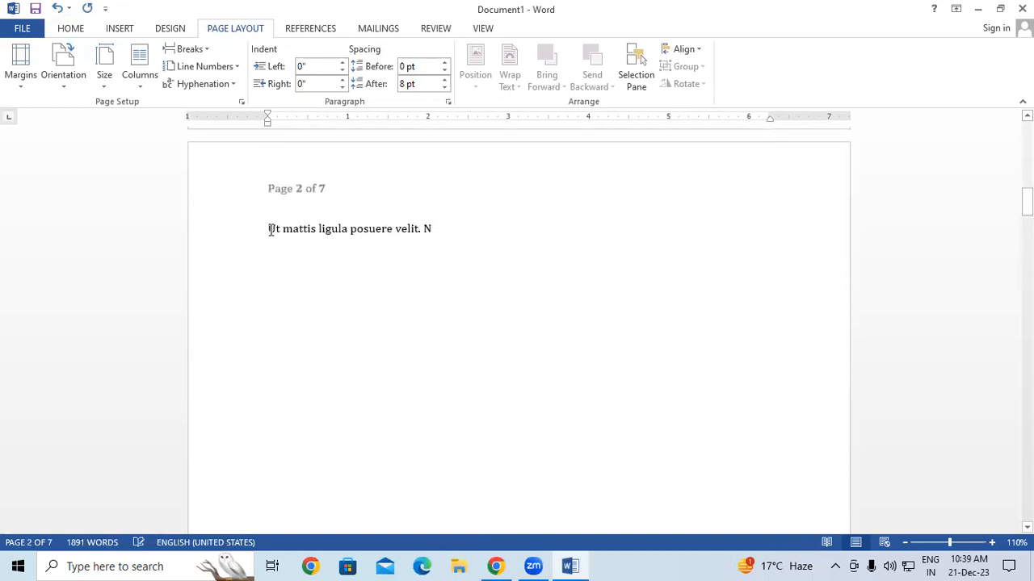
left_click_drag(270, 229, 460, 229)
left_click(587, 304)
scroll(587, 304, "down", 1)
scroll(587, 304, "down", 1)
scroll(587, 302, "up", 1)
left_click_drag(1026, 206, 1027, 134)
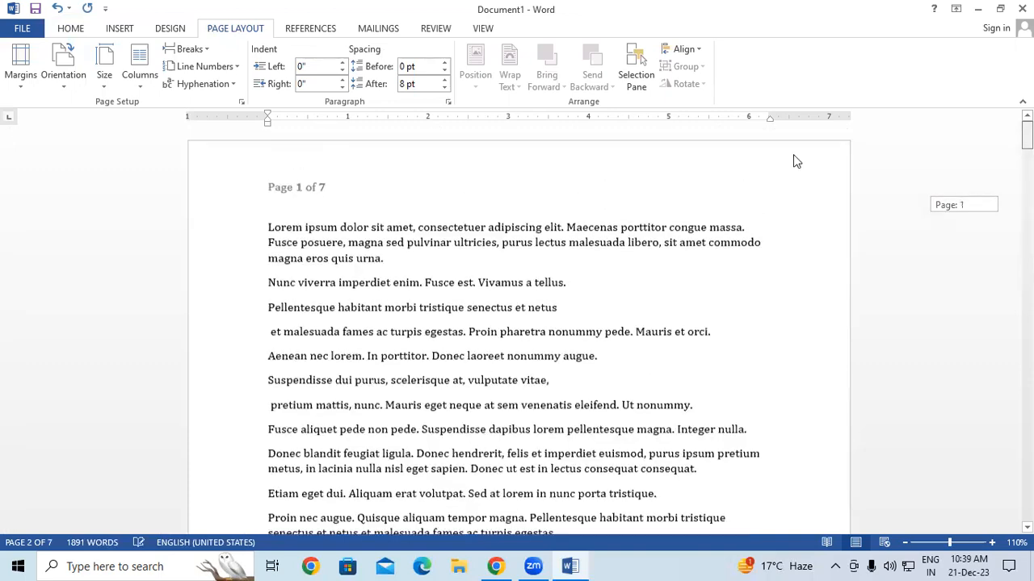
Undo the Even Page section break on page 2.
left_click(205, 51)
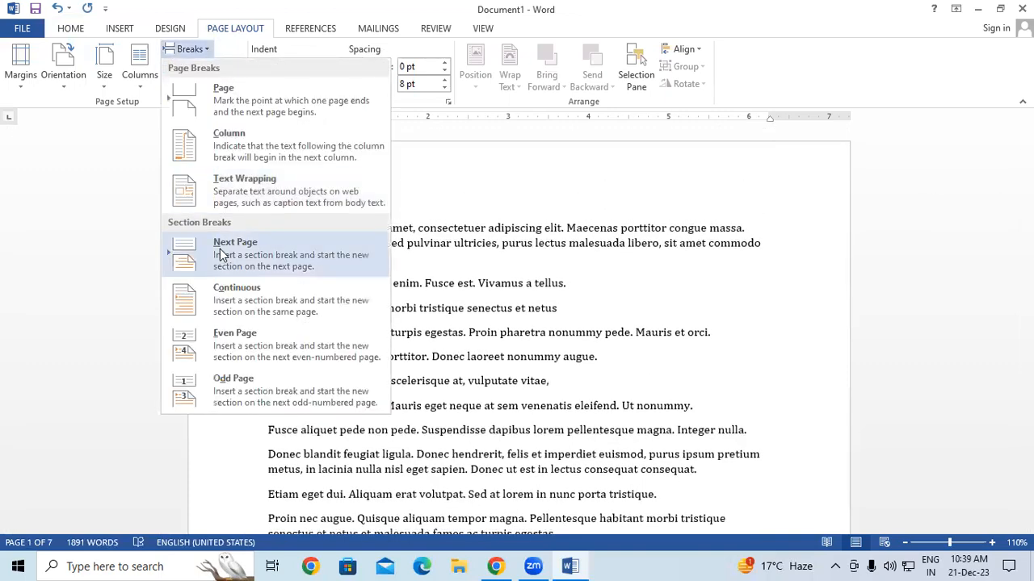
left_click(519, 353)
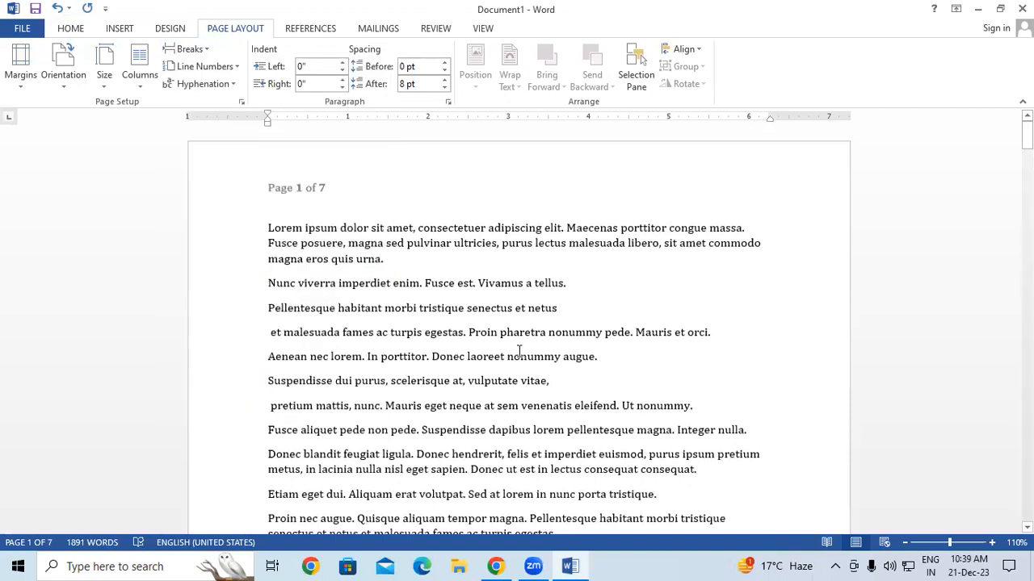
scroll(519, 353, "down", 12)
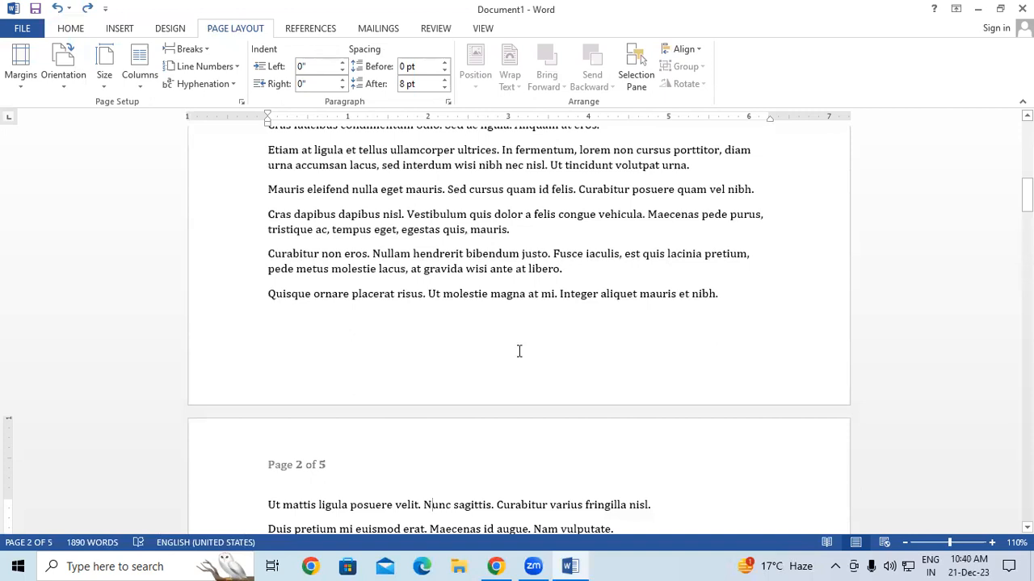
left_click(194, 50)
left_click(195, 50)
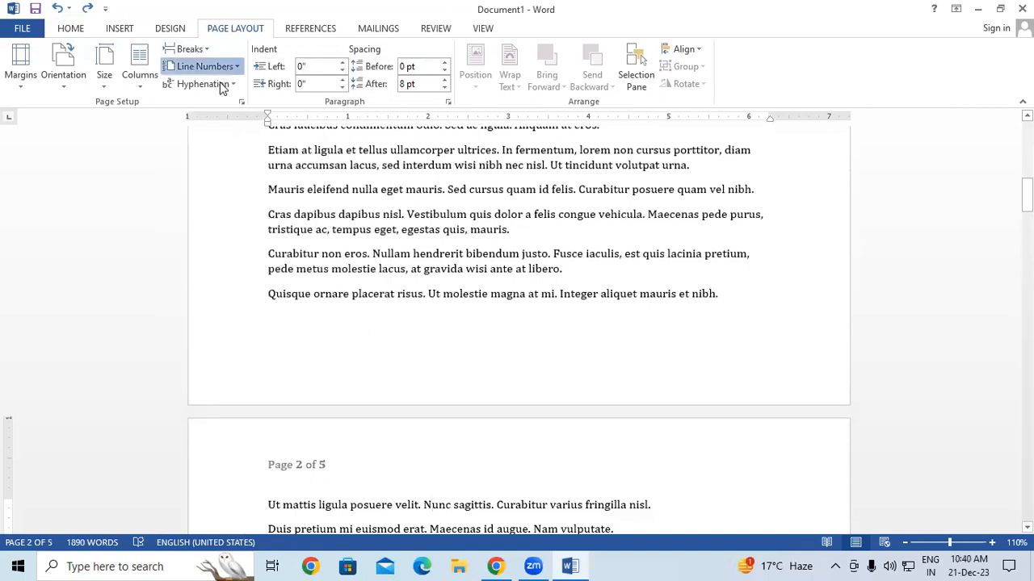
left_click(206, 67)
left_click(554, 254)
scroll(746, 436, "up", 1)
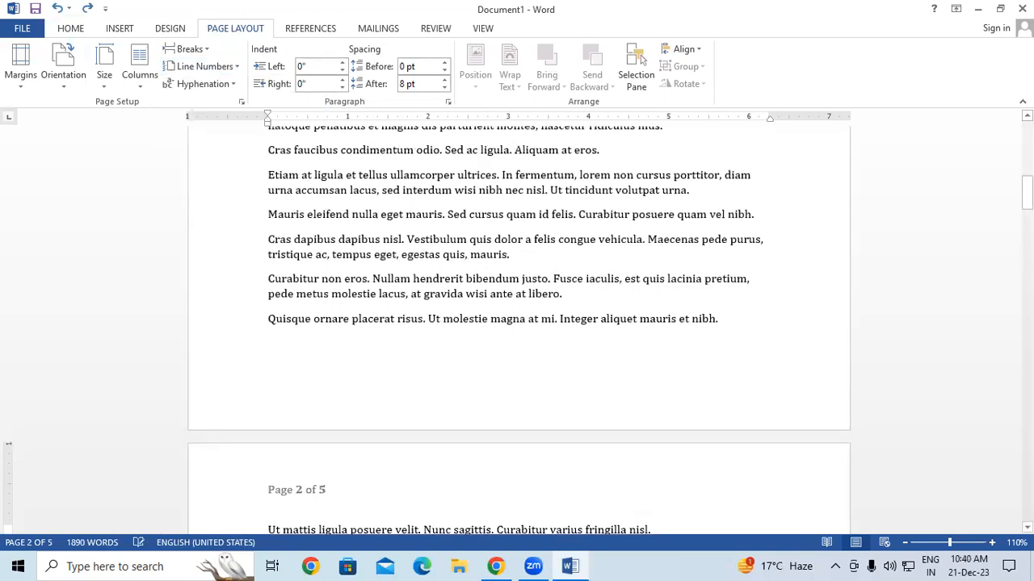
scroll(600, 221, "up", 8)
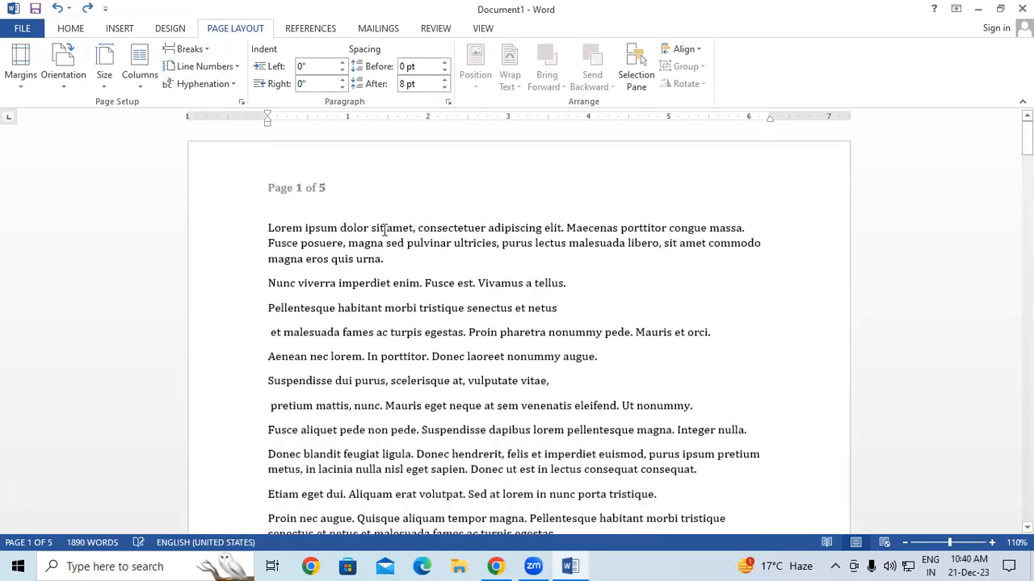
left_click_drag(267, 227, 305, 232)
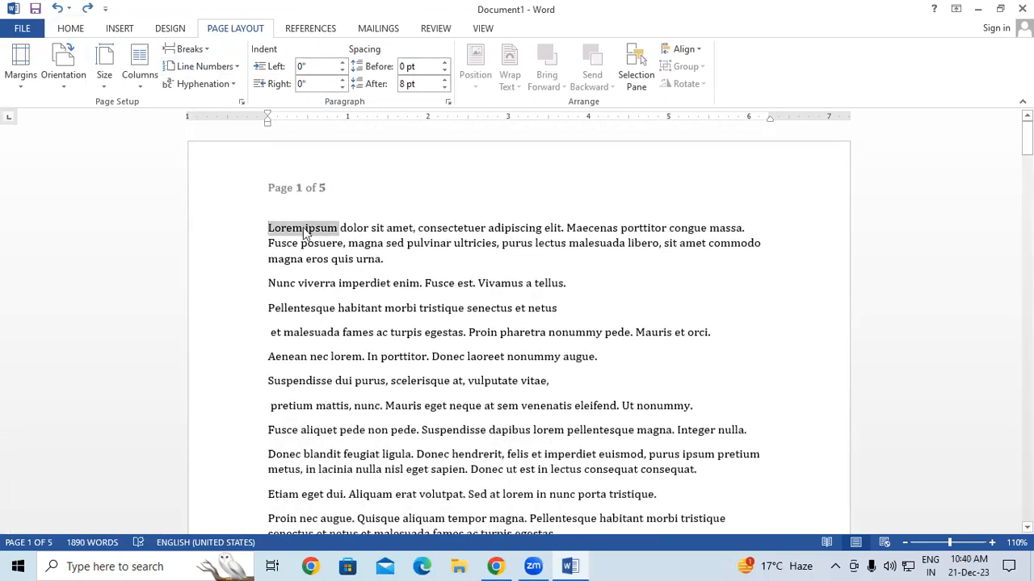
left_click(265, 259)
left_click_drag(268, 284, 339, 284)
left_click_drag(268, 309, 322, 308)
left_click_drag(269, 335, 340, 333)
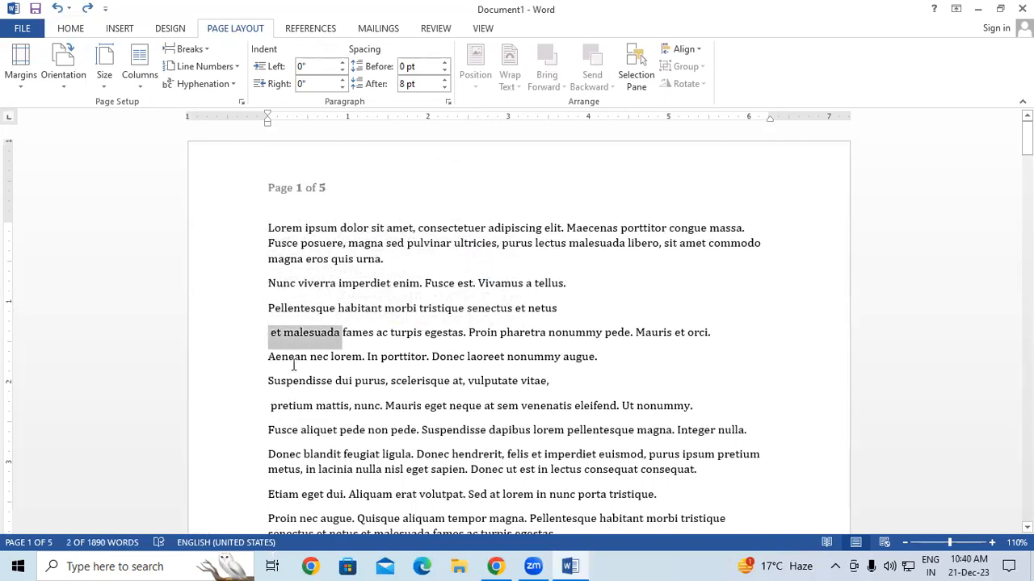
left_click_drag(269, 357, 321, 372)
left_click(320, 372)
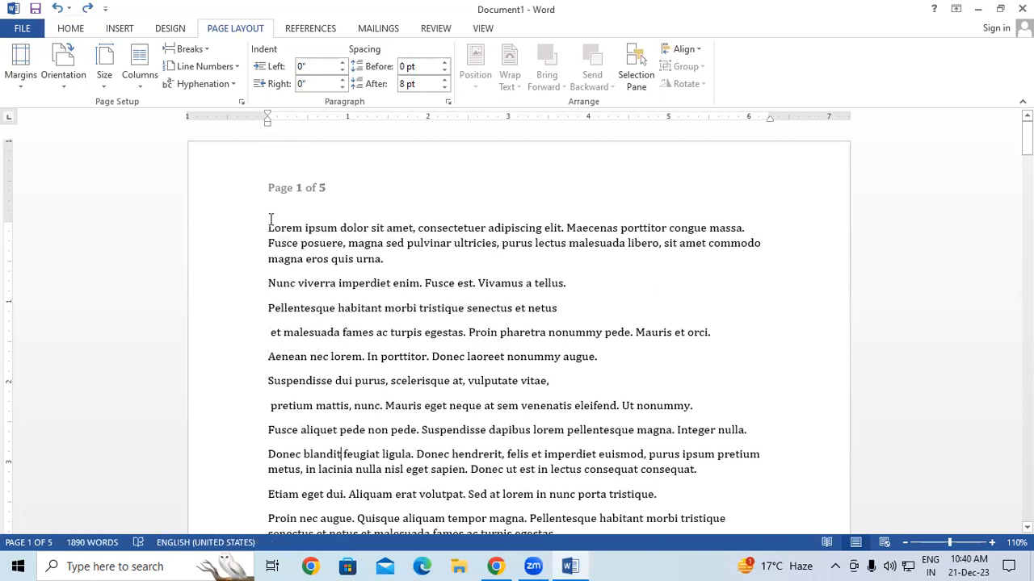
Apply continuous line numbering from the first paragraph of page 1.
left_click(239, 67)
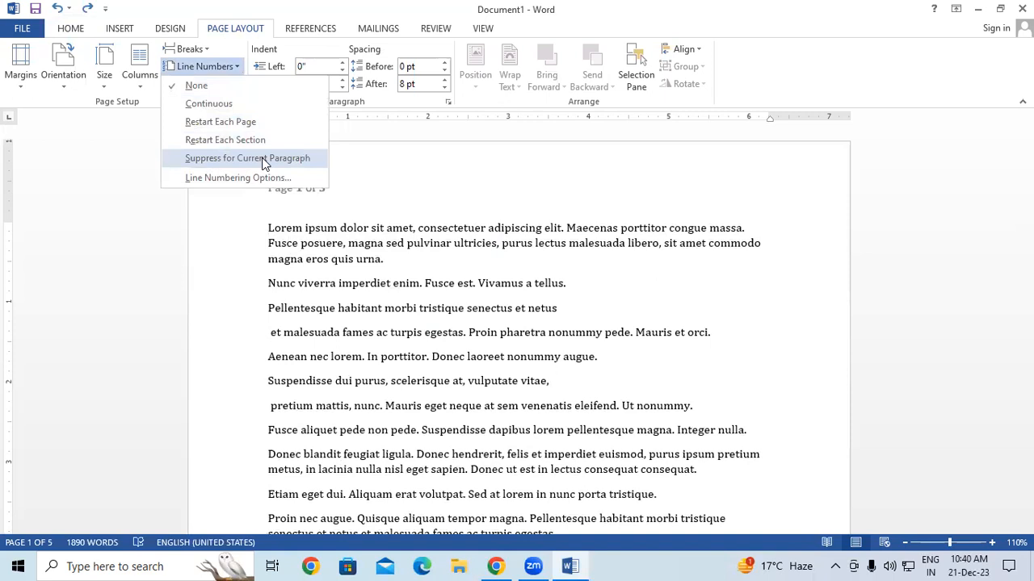
left_click(214, 105)
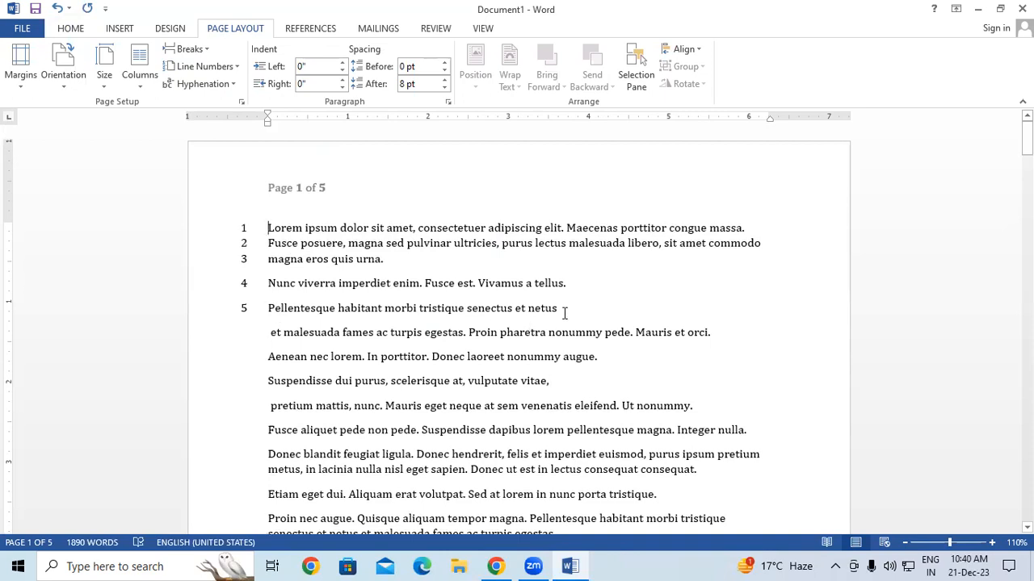
left_click(188, 49)
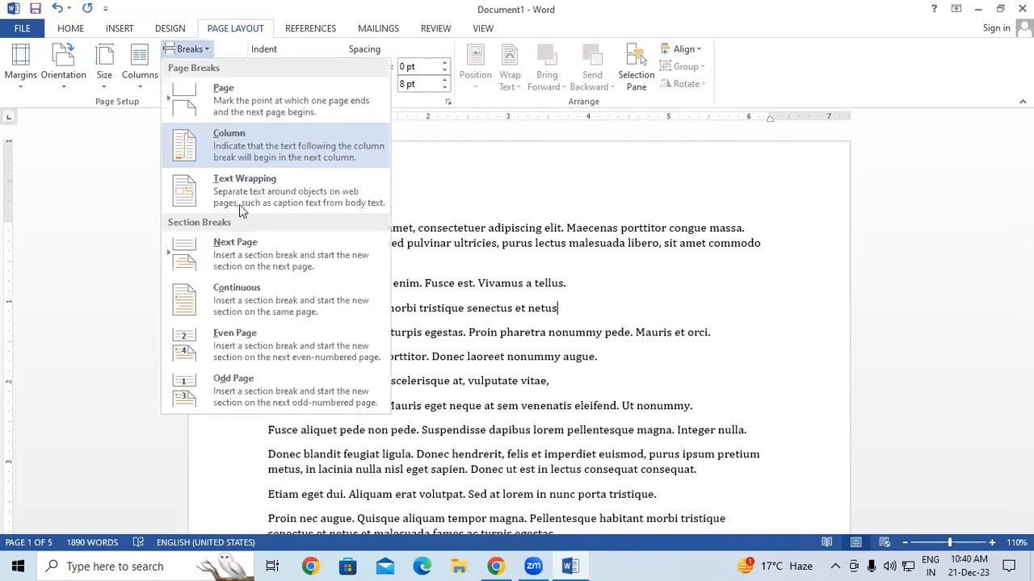
left_click(563, 299)
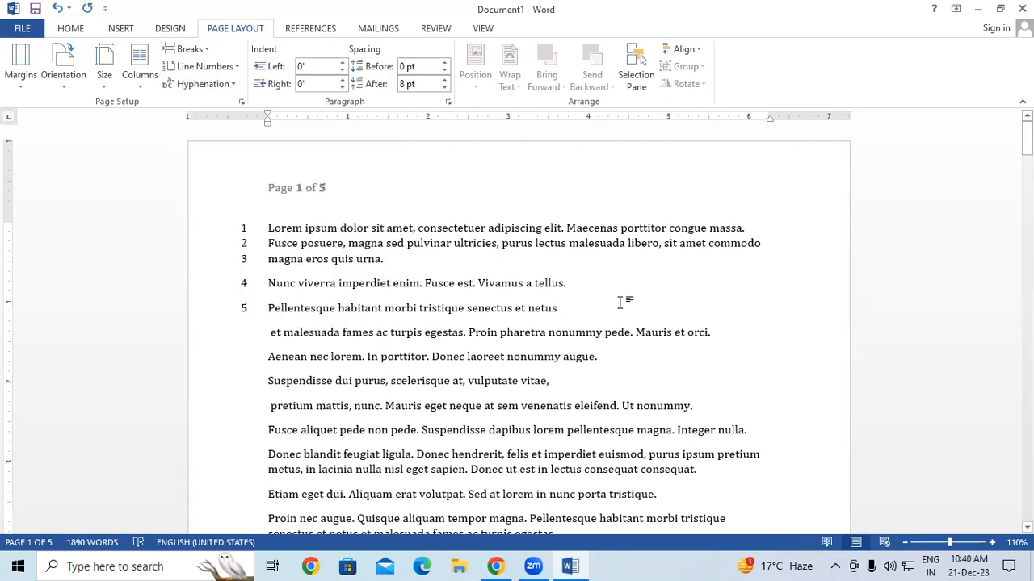
Replace the entire document text with fresh placeholder text generated by the =LOREM function.
key("ctrl+a")
key("Delete")
type("=")
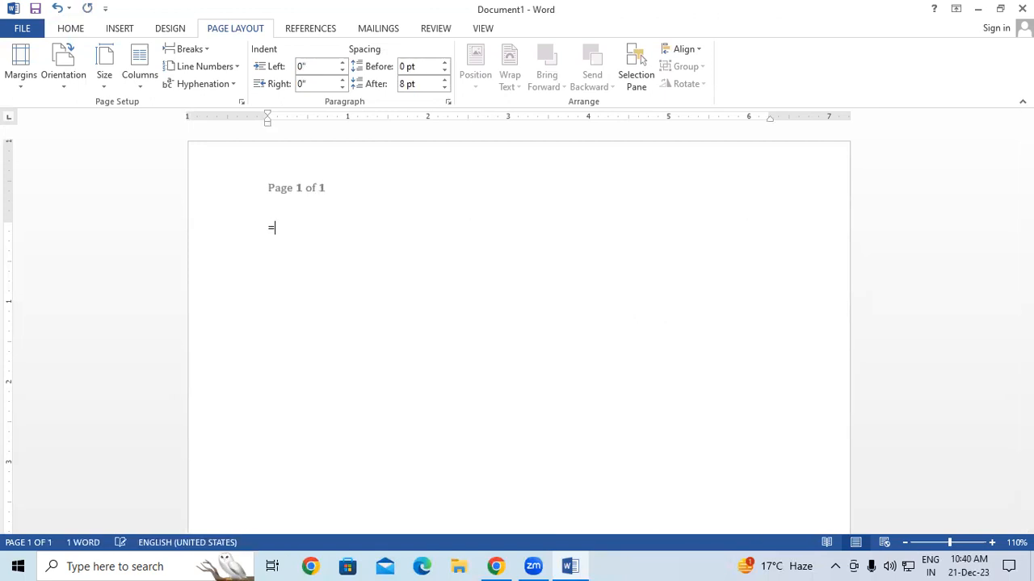
type("LOREM")
type("00)")
key("Return")
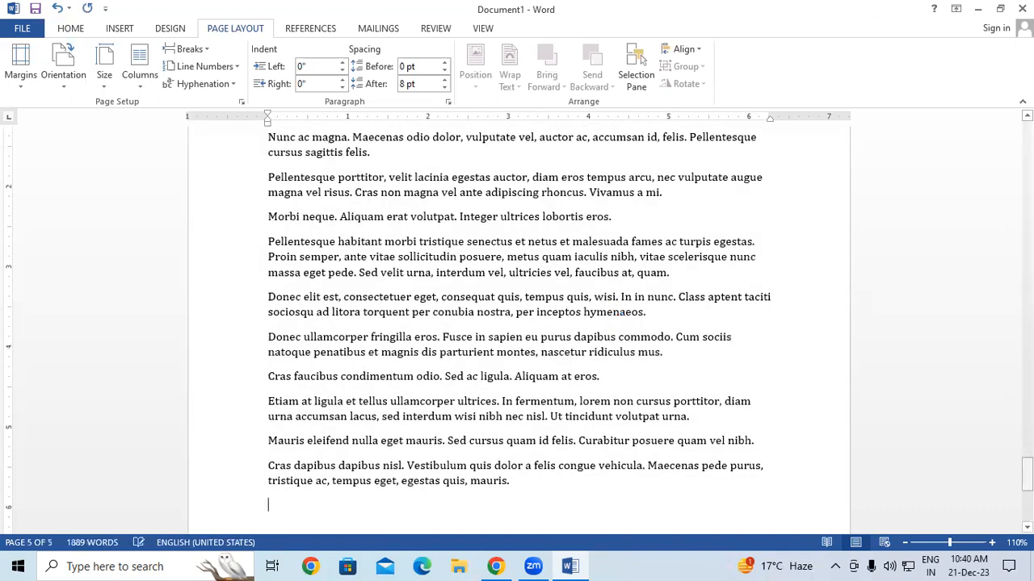
Apply continuous line numbering to the new placeholder text.
key("ctrl+Home")
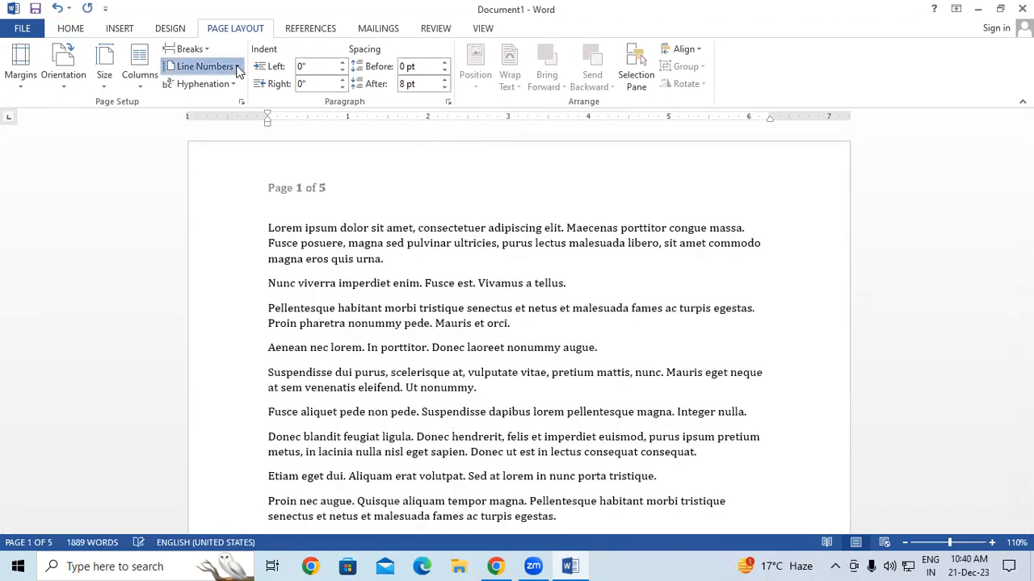
left_click(237, 68)
left_click(245, 105)
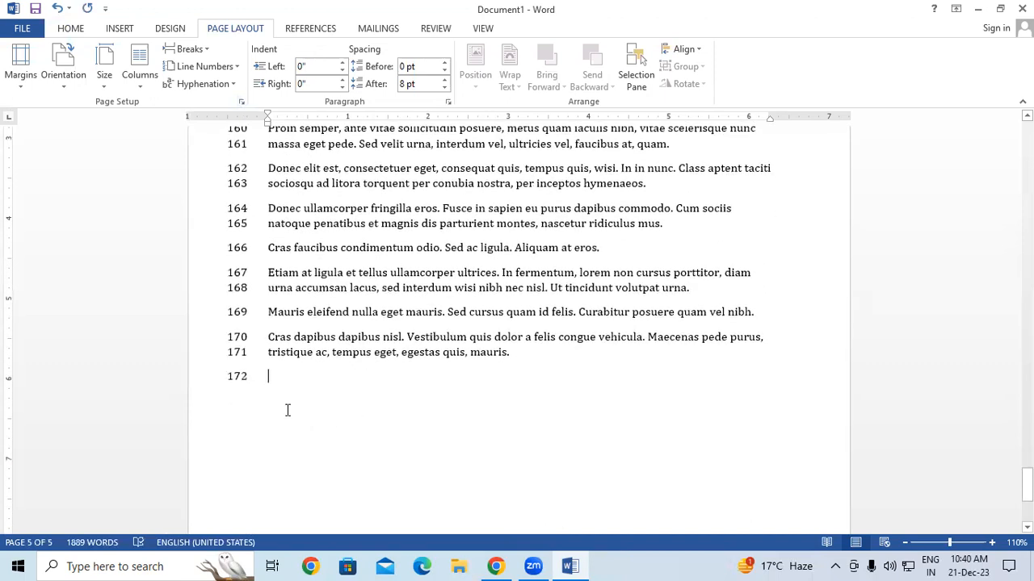
Check how the line numbers run from page 1 across the following page boundaries.
left_click_drag(1027, 483, 1027, 133)
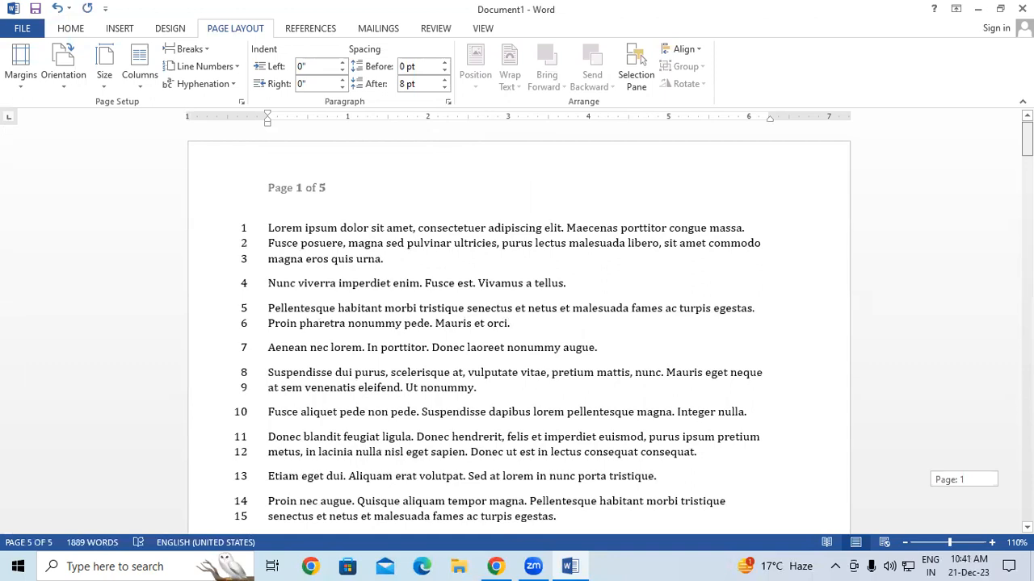
scroll(517, 331, "down", 10)
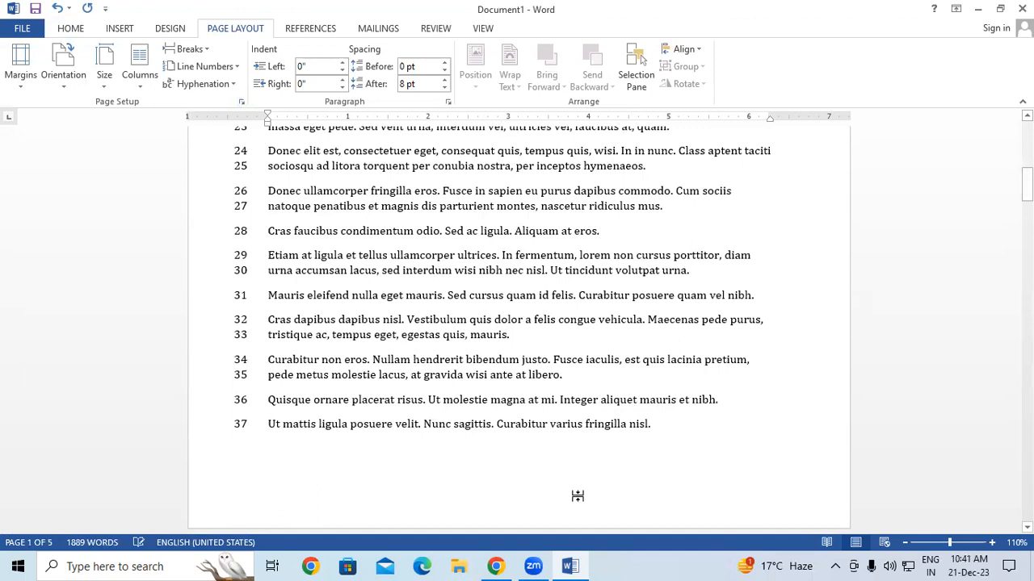
scroll(579, 485, "down", 3)
scroll(582, 476, "down", 3)
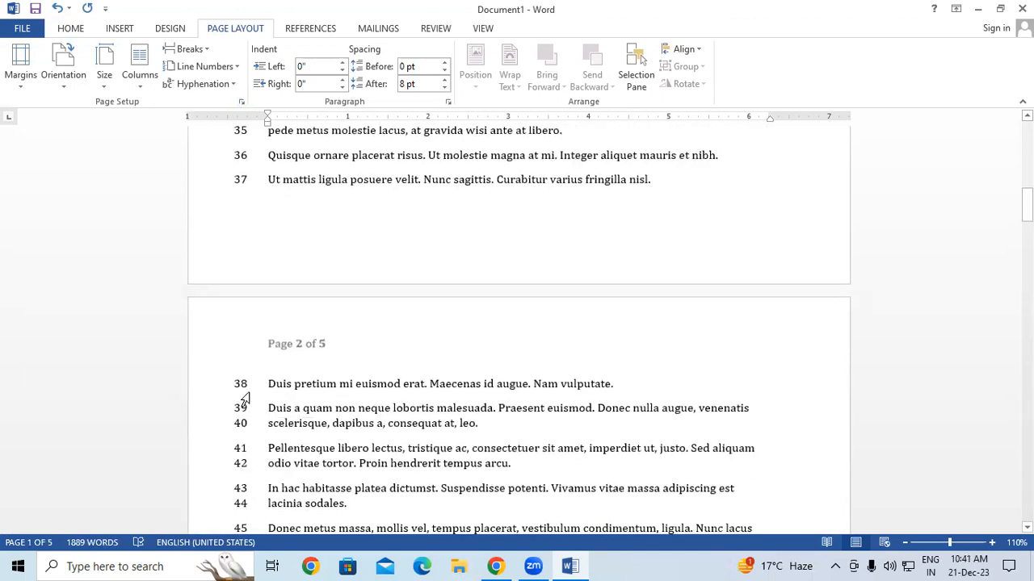
scroll(244, 396, "down", 10)
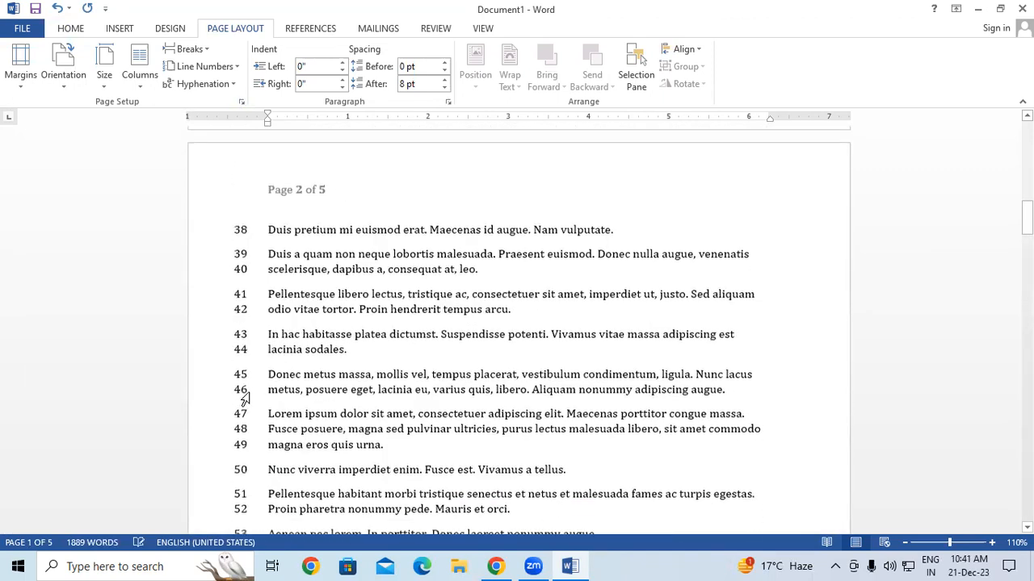
scroll(243, 391, "down", 15)
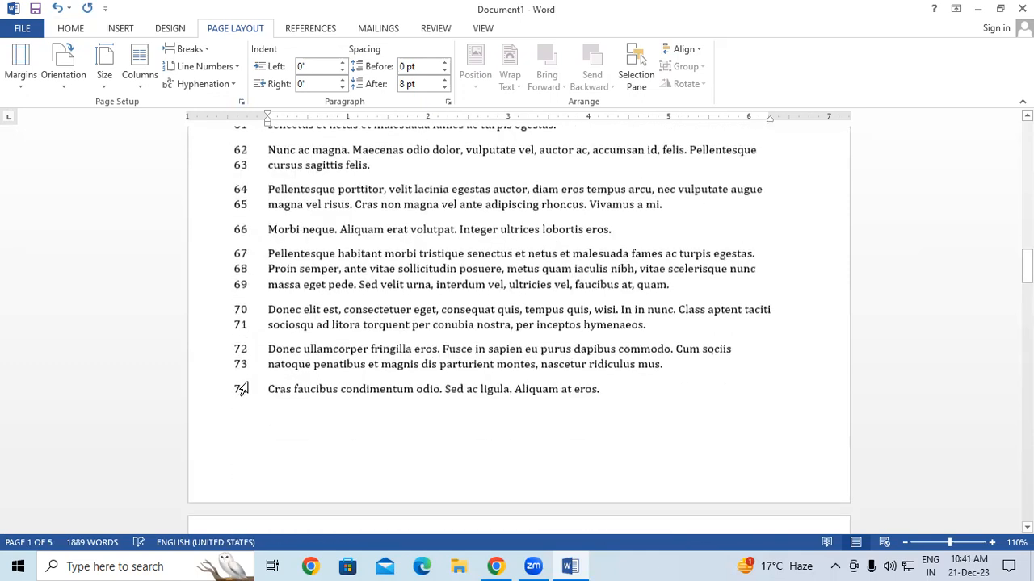
scroll(249, 364, "down", 6)
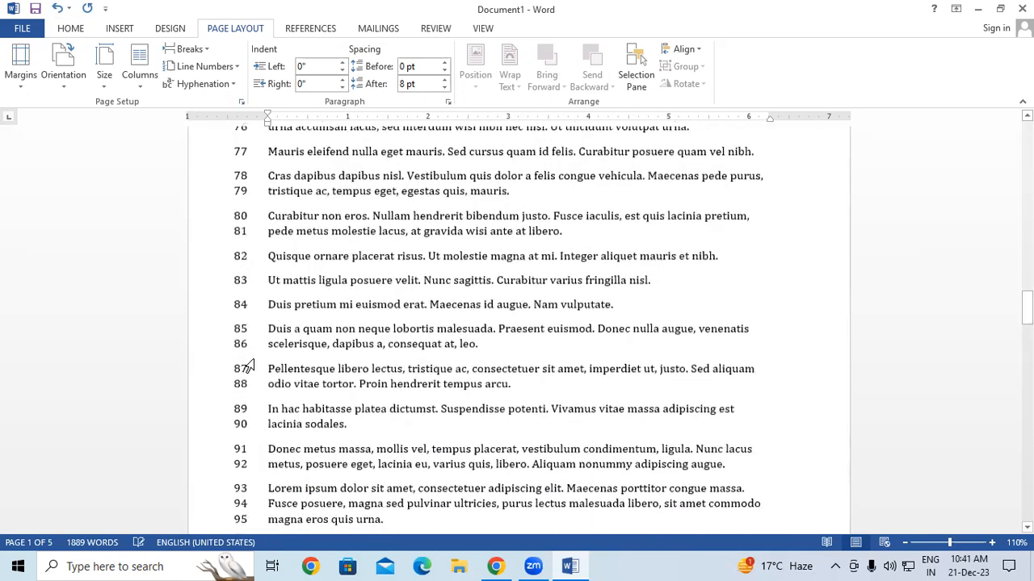
Set the line numbering to restart on each page.
left_click_drag(1027, 308, 998, 96)
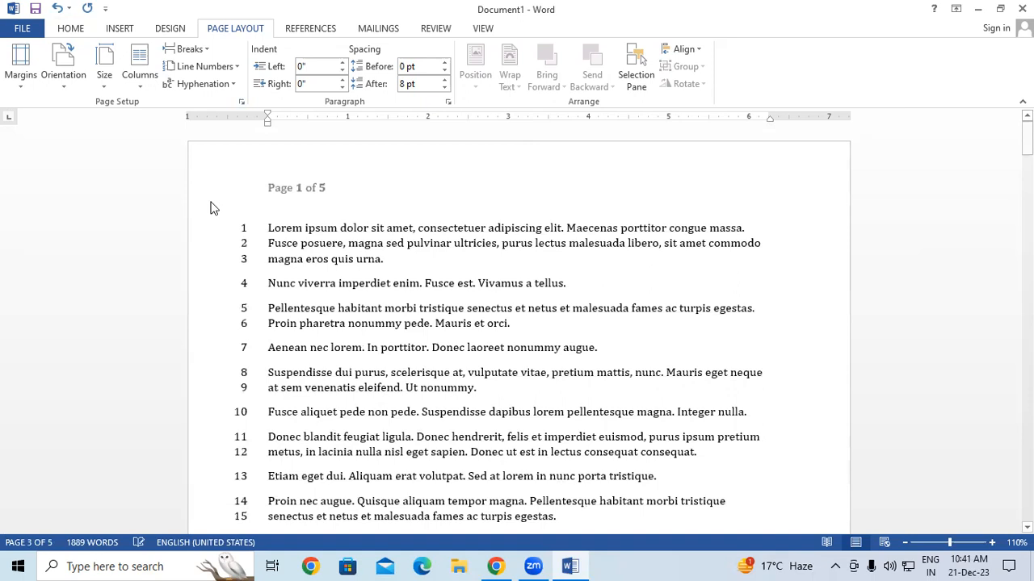
left_click(206, 66)
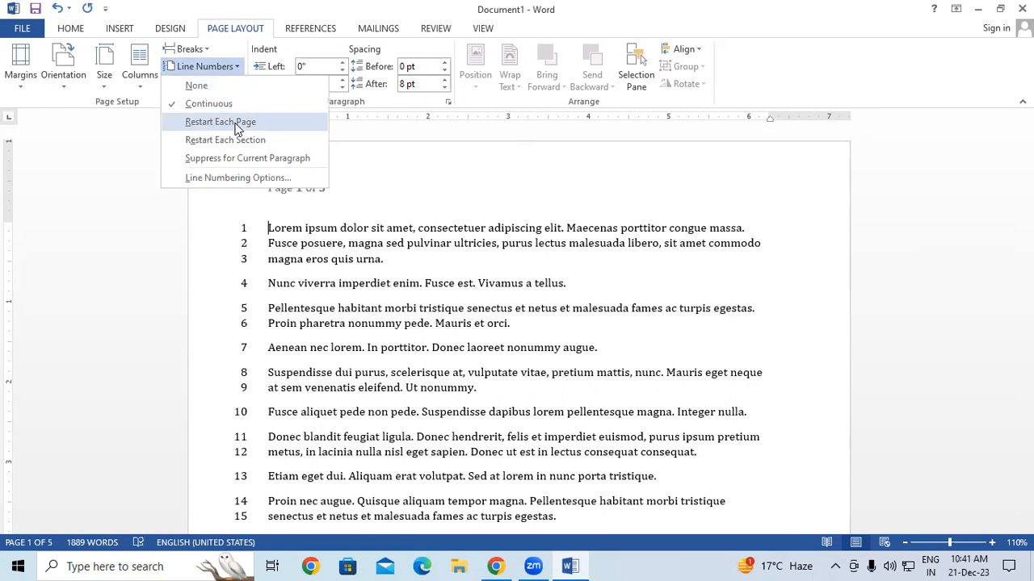
left_click(235, 123)
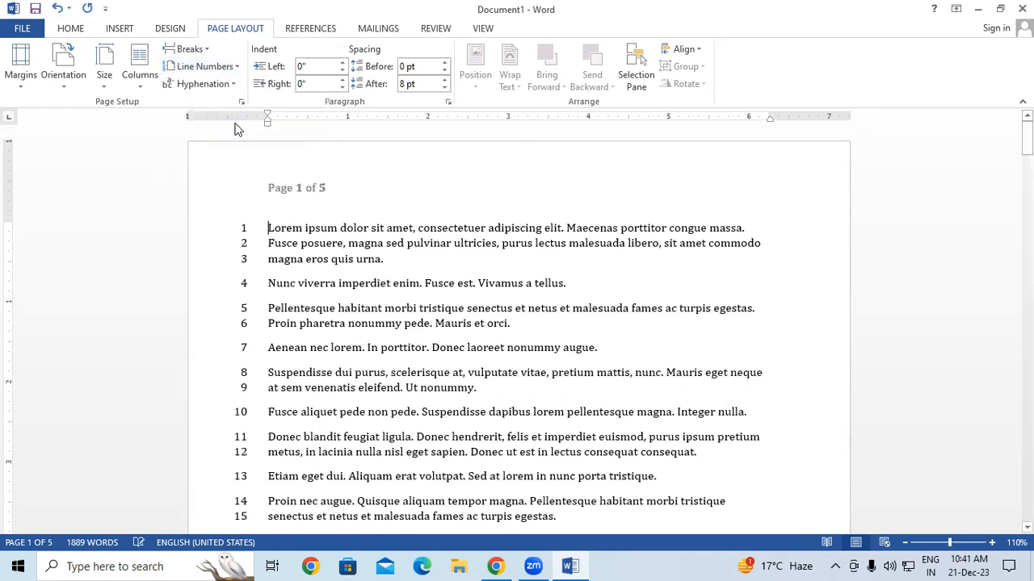
Check the line numbers at the start of each page from page 1 to page 4.
scroll(283, 237, "down", 2)
scroll(282, 236, "down", 10)
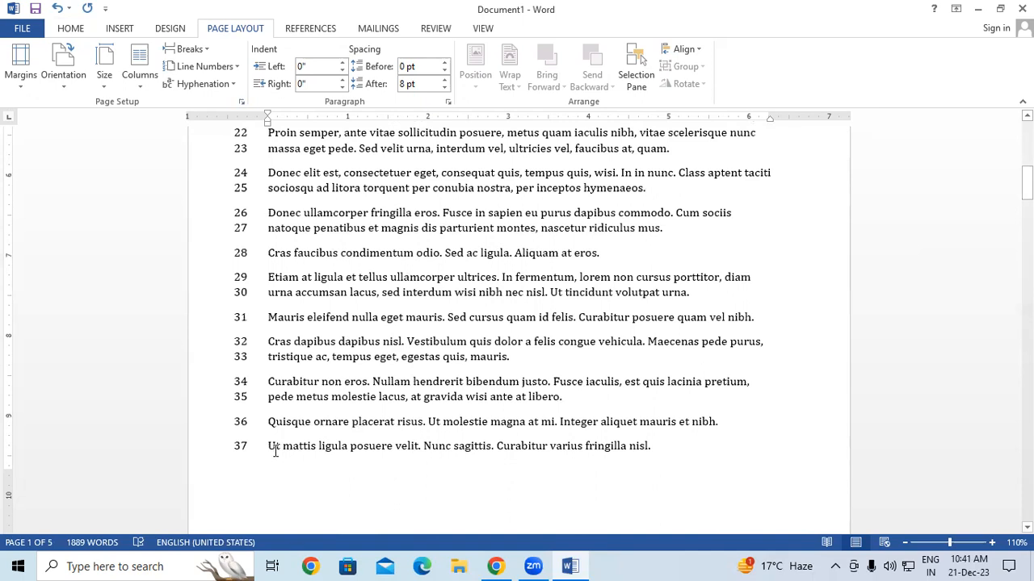
scroll(277, 449, "down", 9)
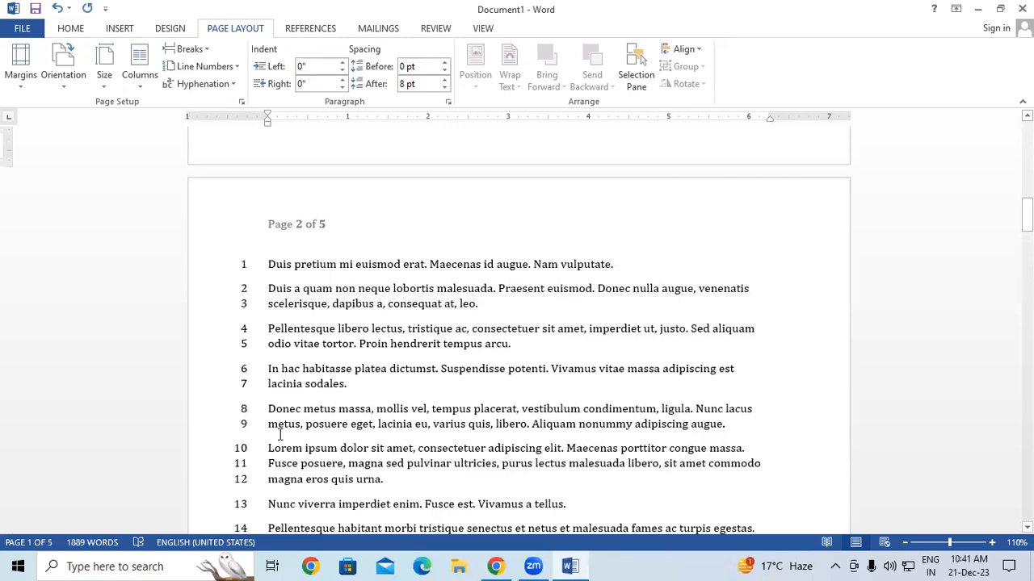
scroll(281, 436, "down", 8)
scroll(274, 413, "down", 8)
scroll(275, 413, "down", 8)
scroll(283, 383, "down", 6)
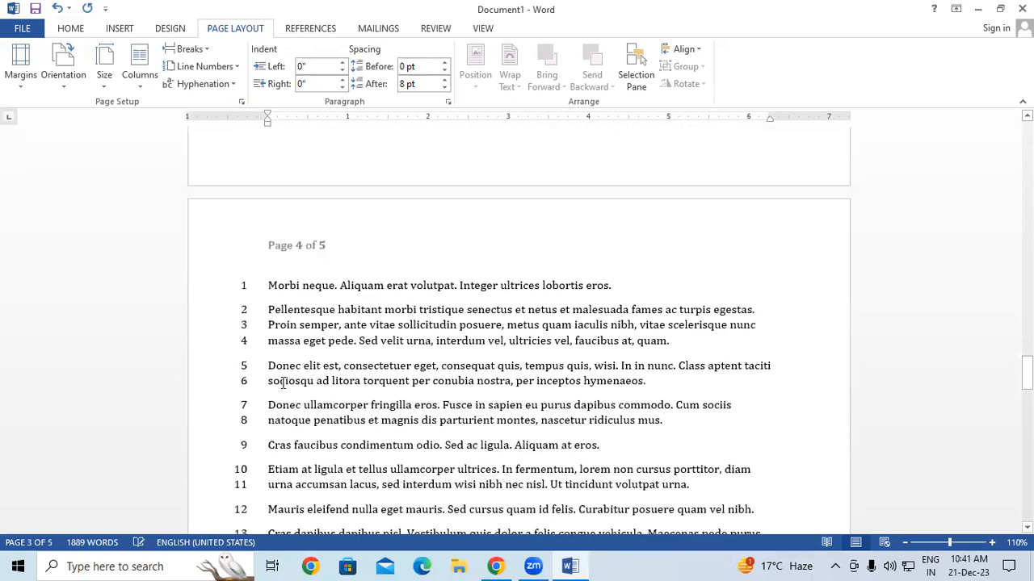
Return to page 1 and set the line numbering to restart at each section.
scroll(282, 383, "up", 2)
key("ctrl+Home")
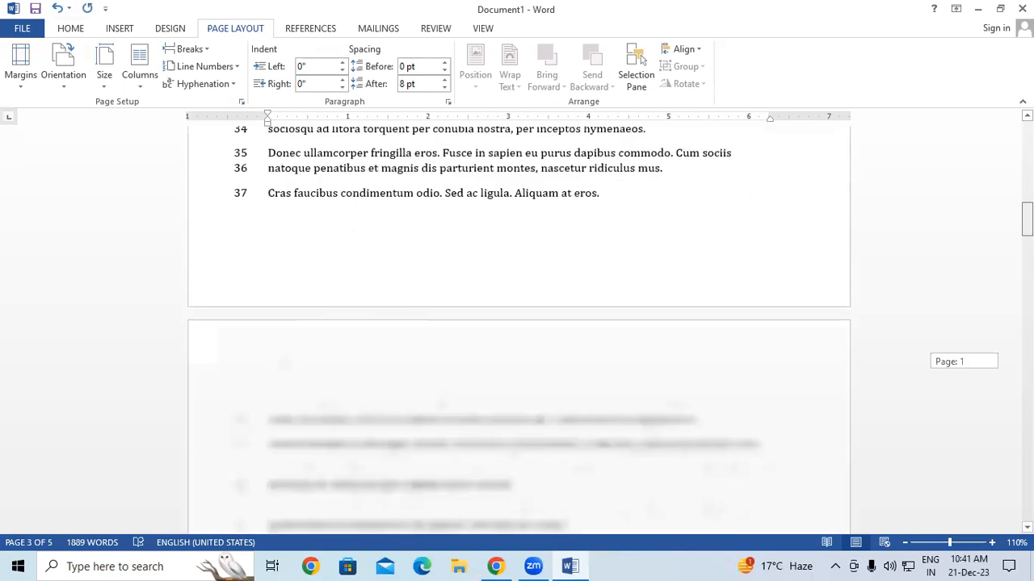
left_click(231, 66)
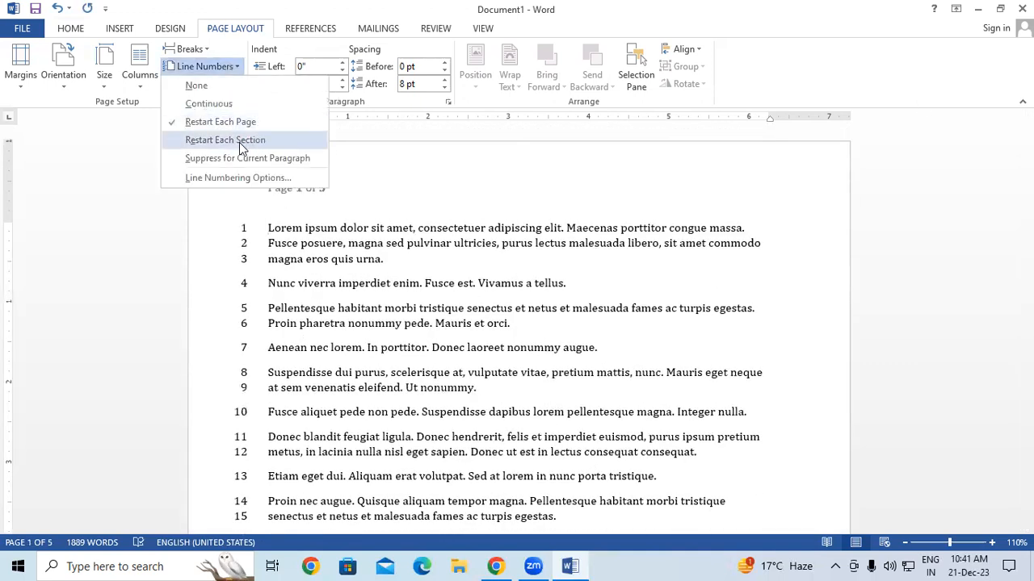
left_click(372, 307)
scroll(322, 227, "down", 1)
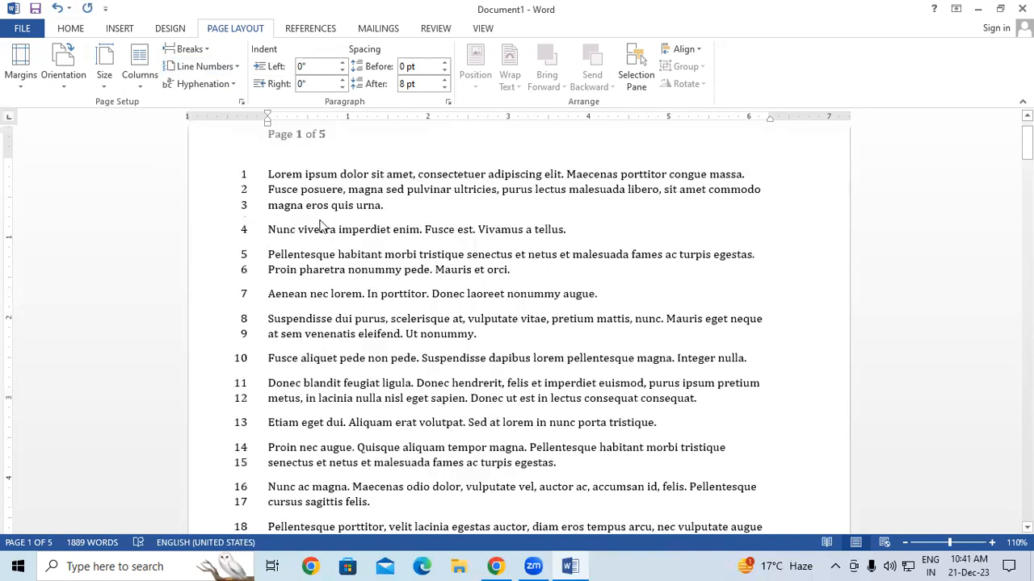
left_click(204, 66)
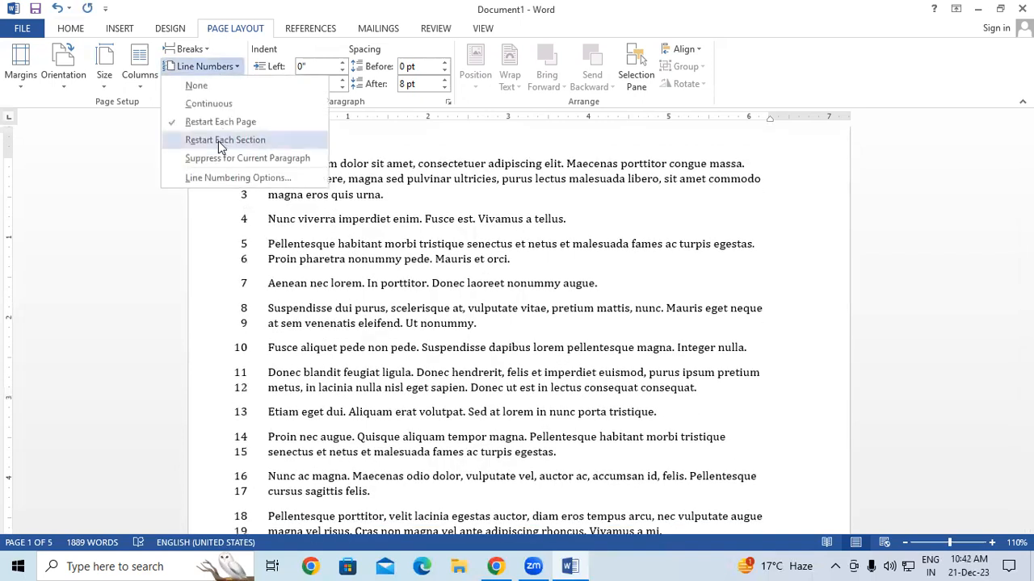
left_click(218, 141)
Insert a Next Page section break after the last paragraph of page 2 and compare the line numbers on both sides of it.
scroll(315, 325, "down", 9)
scroll(315, 325, "down", 10)
scroll(315, 320, "down", 12)
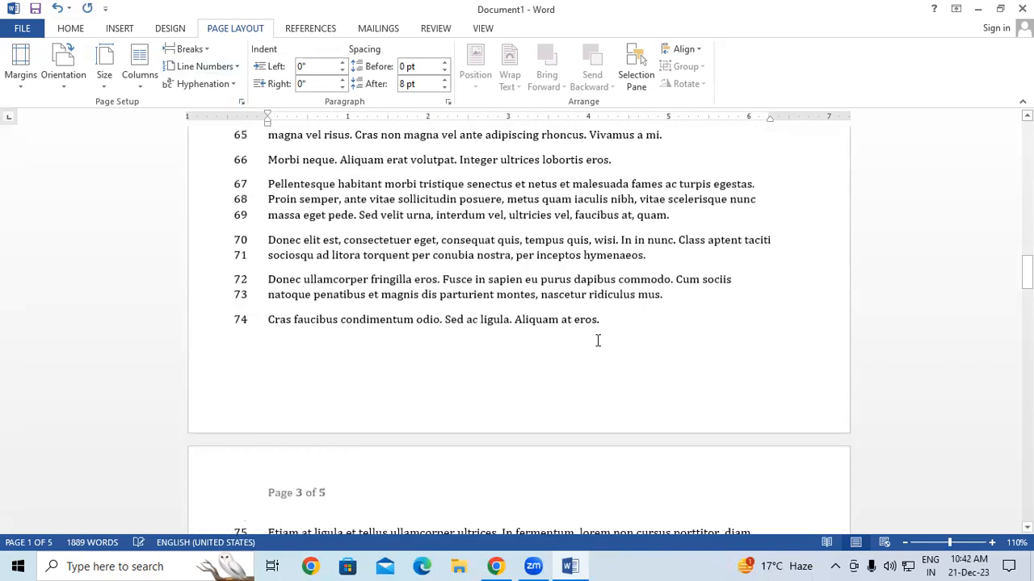
left_click(656, 320)
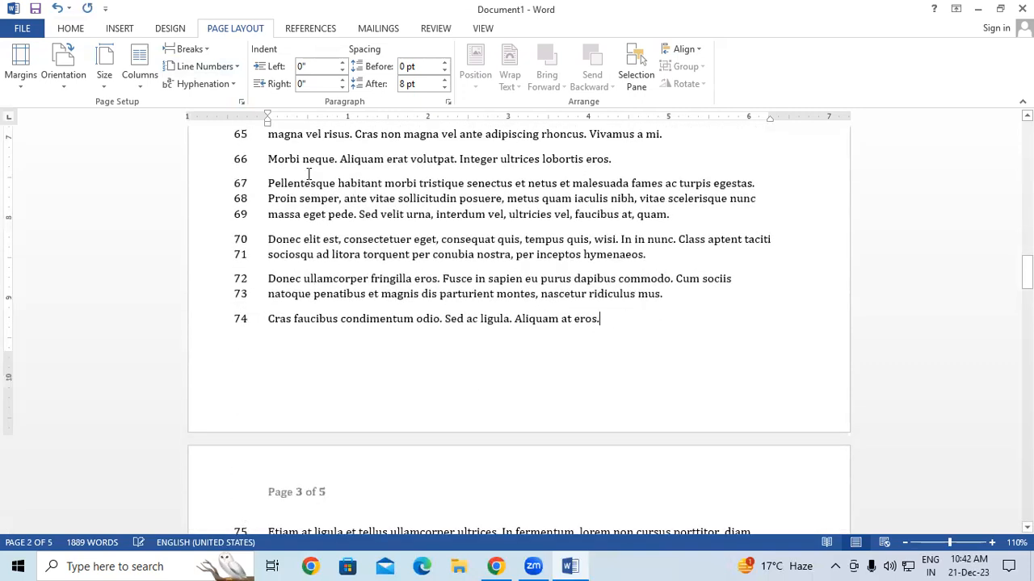
left_click(204, 50)
left_click(245, 187)
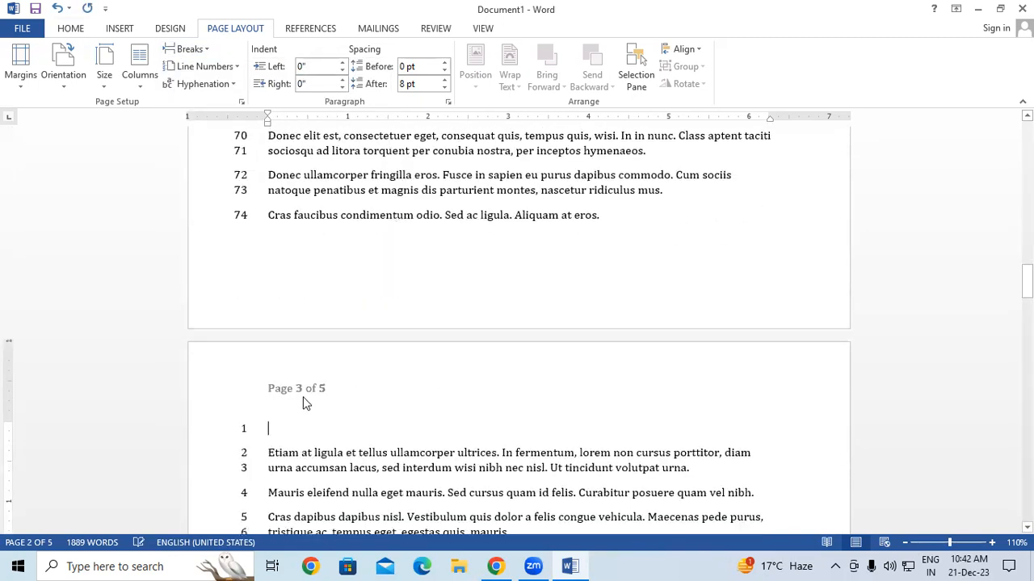
scroll(302, 397, "down", 2)
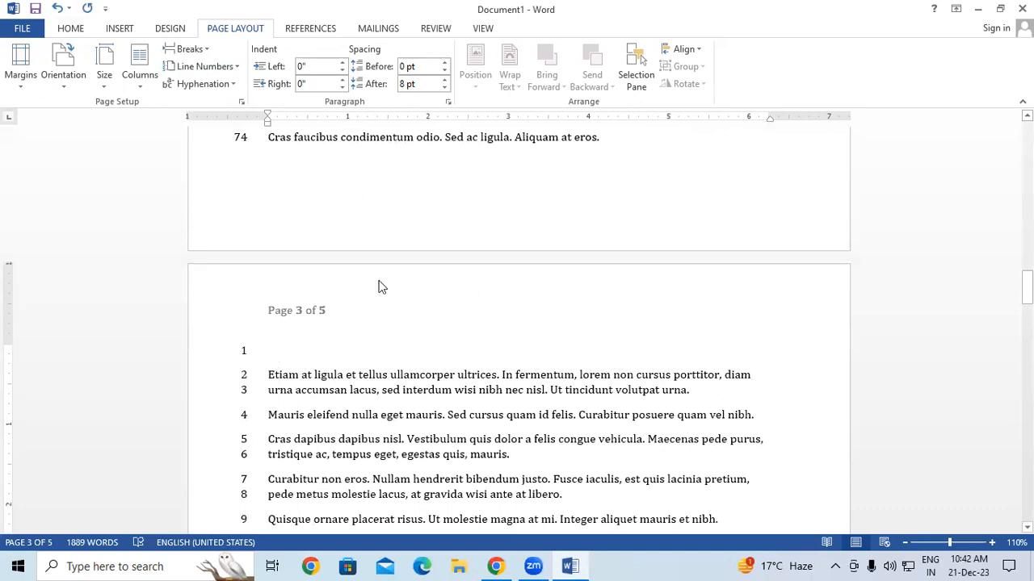
left_click(424, 174)
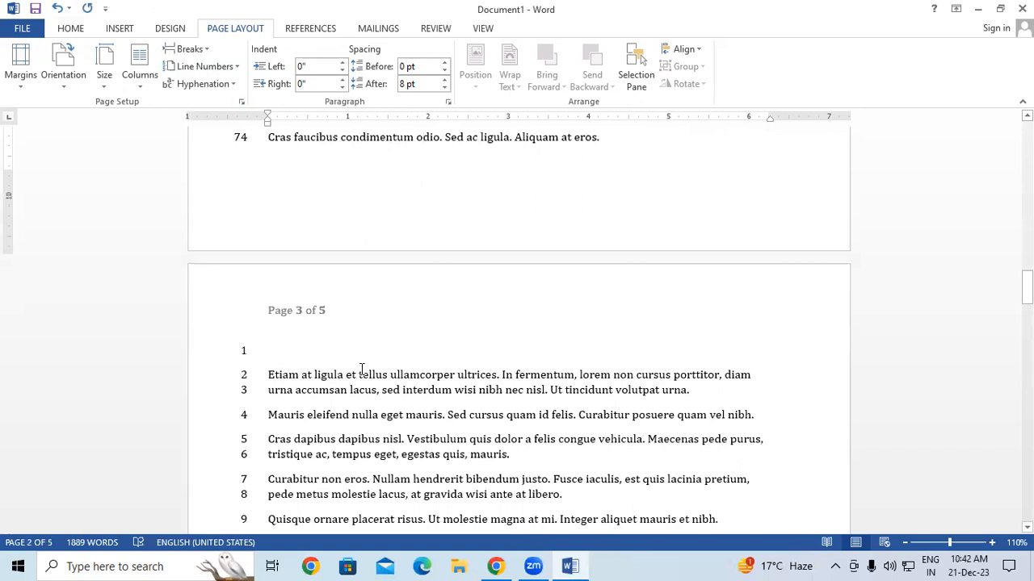
mouse_move(1026, 287)
left_mouse_down()
mouse_move(1026, 137)
mouse_move(1026, 291)
left_mouse_up()
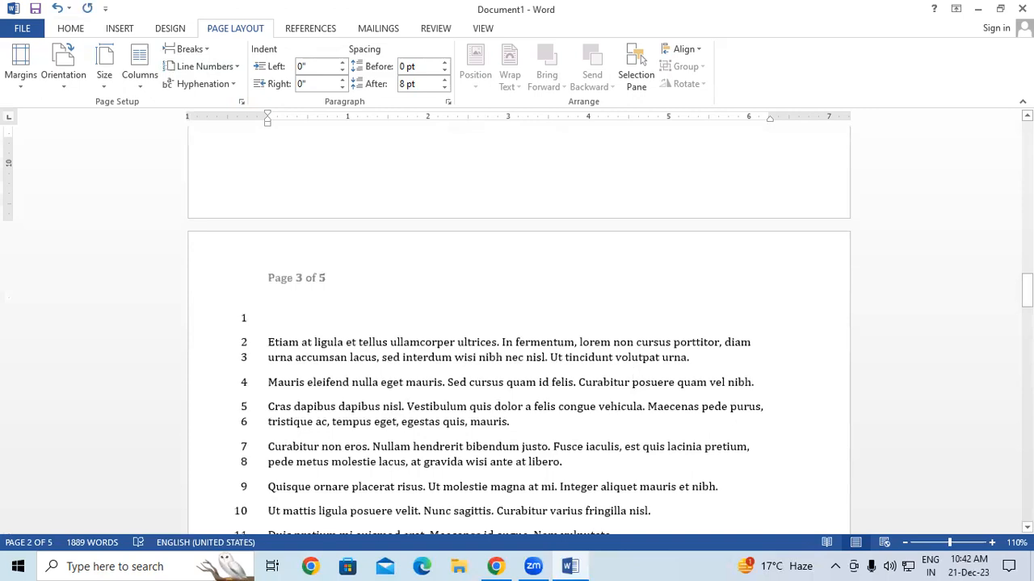
Suppress line numbering for the page 1 paragraph beginning "Pellentesque habitant morbi" that follows "Morbi neque".
left_click_drag(1026, 290, 1026, 133)
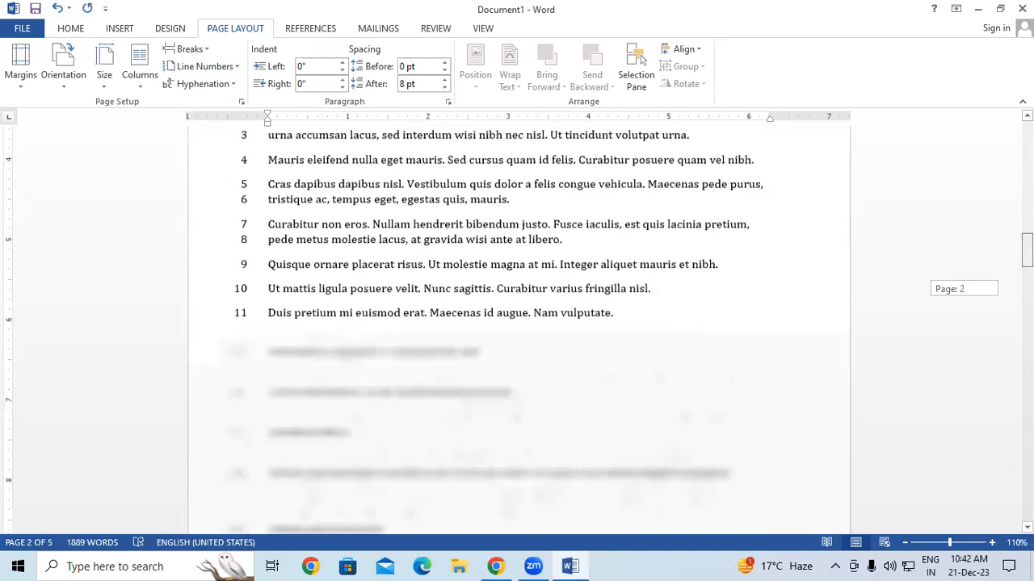
left_click(238, 68)
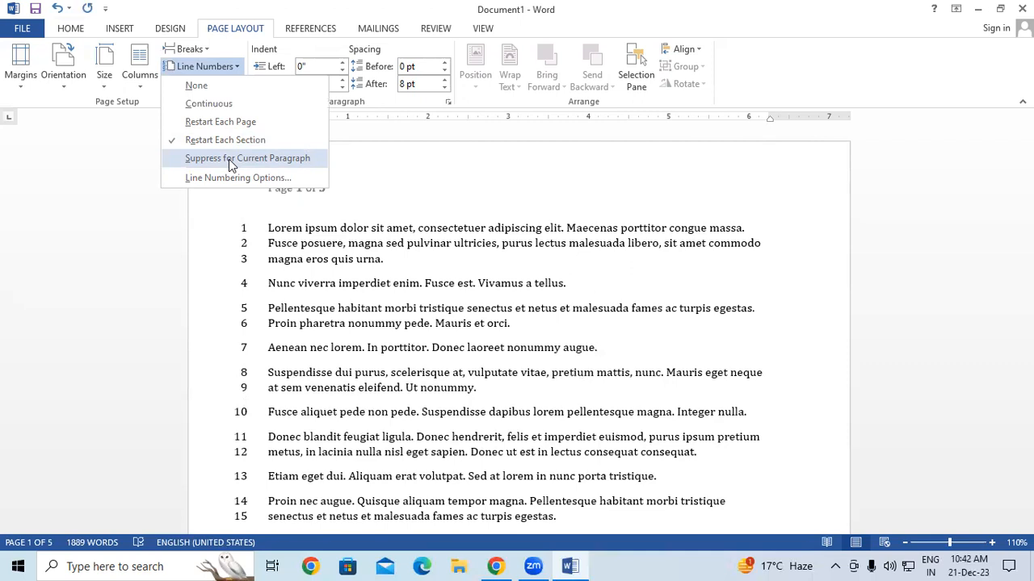
left_click(268, 349)
scroll(267, 349, "down", 1)
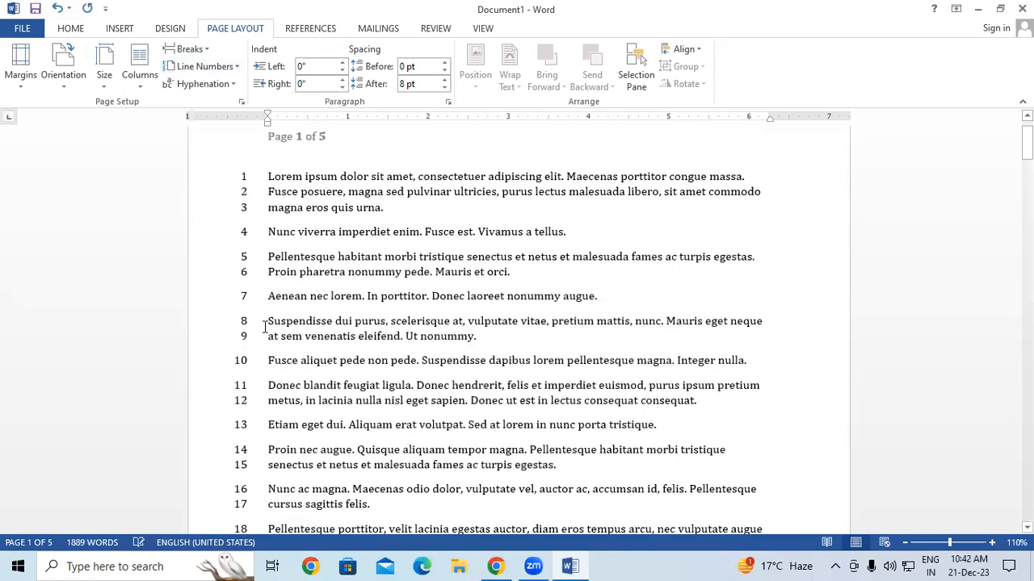
left_click(267, 177)
scroll(270, 208, "down", 1)
scroll(270, 211, "down", 5)
left_click(267, 322)
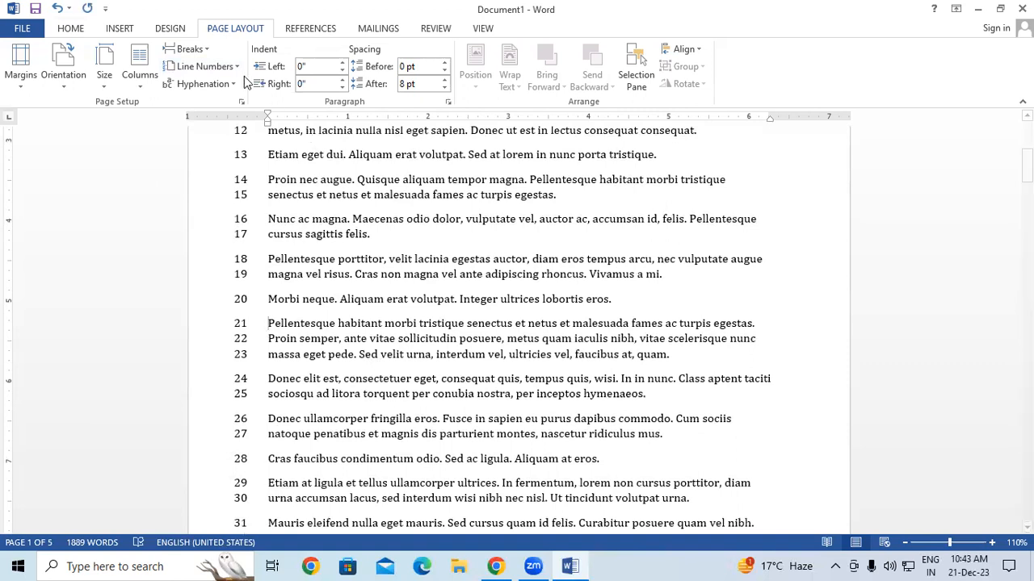
left_click(203, 66)
left_click(228, 158)
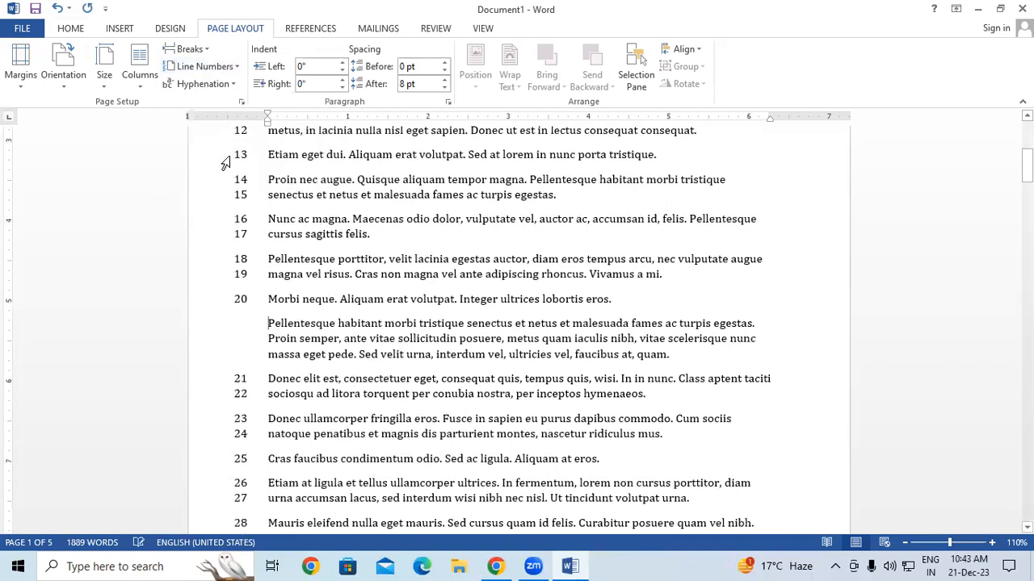
Select the whole unnumbered paragraph to compare the line numbers above and below it.
left_click_drag(268, 323, 360, 354)
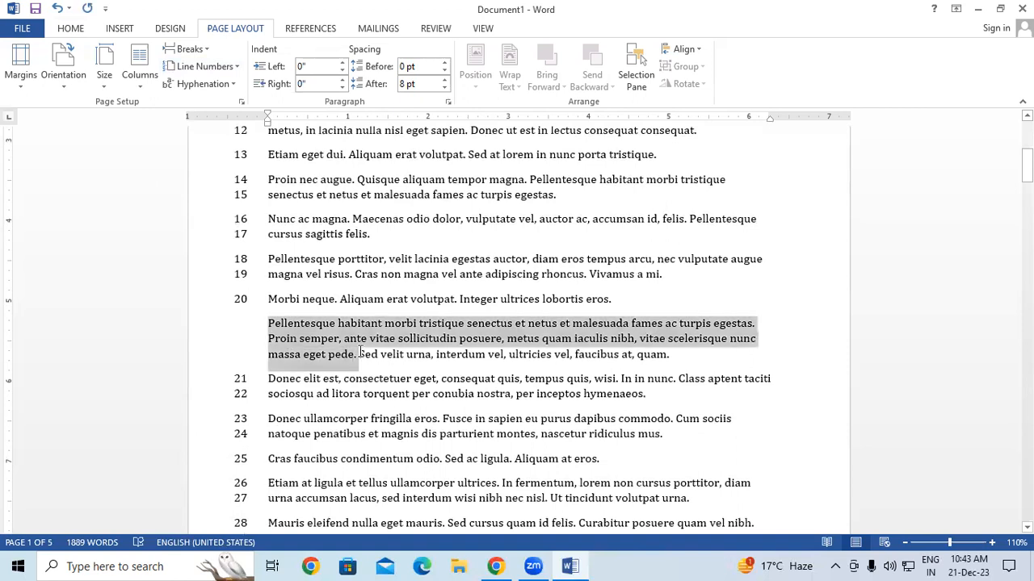
left_click(249, 300)
left_click(260, 377)
left_click_drag(269, 323, 689, 355)
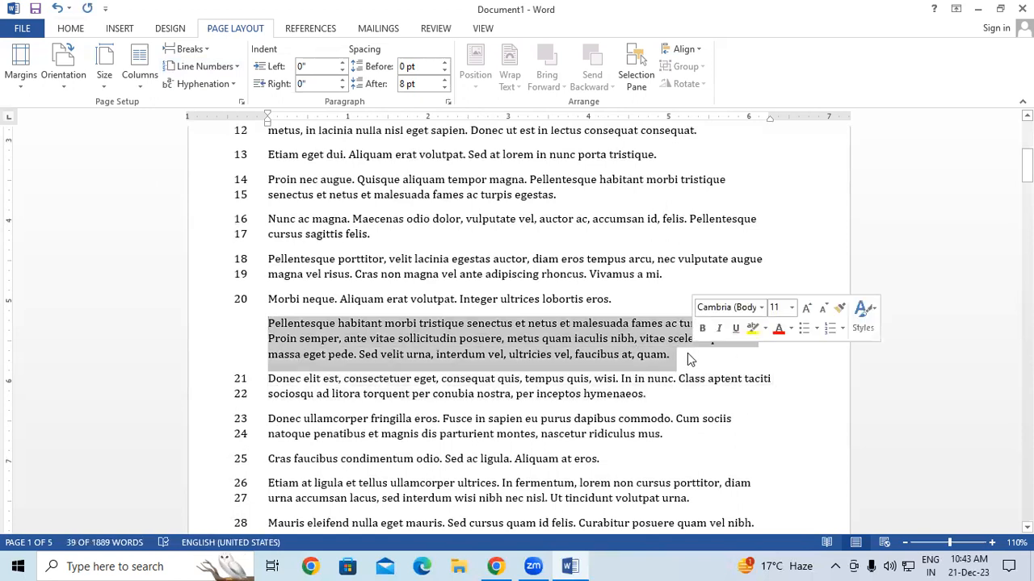
Suppress line numbering for the page 1 paragraph beginning "Etiam at ligula et tellus".
scroll(287, 333, "down", 4)
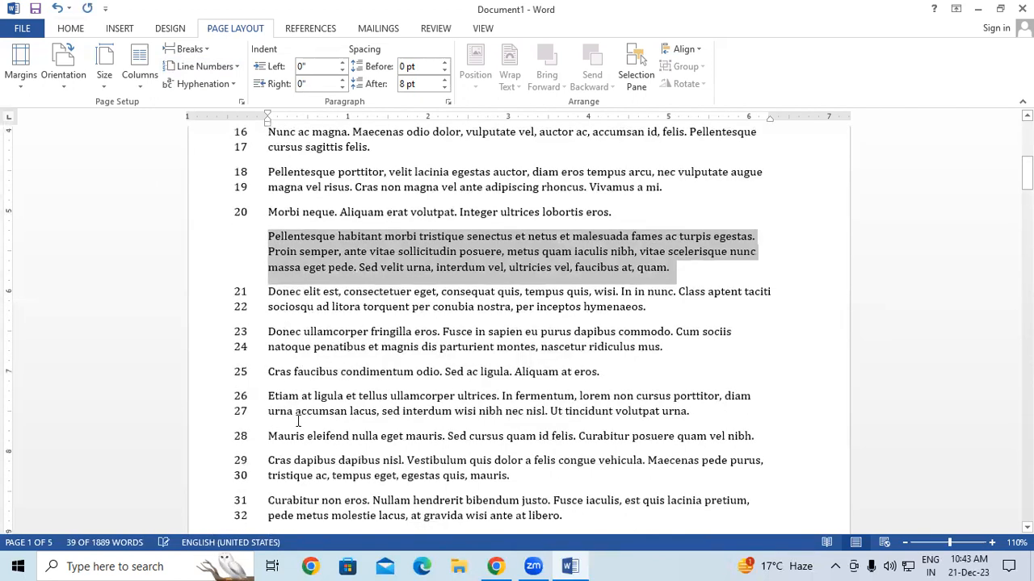
left_click(267, 324)
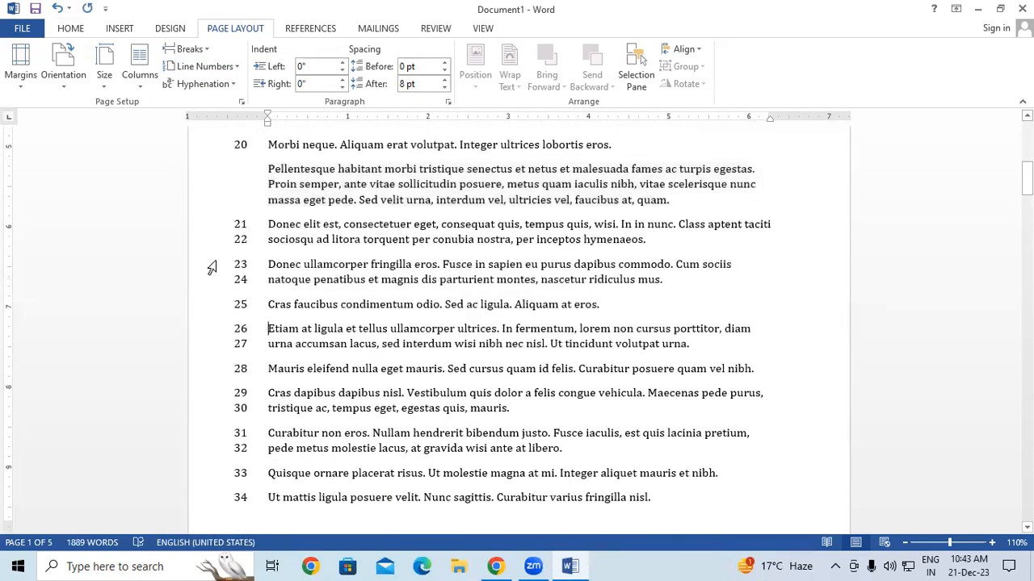
left_click(206, 66)
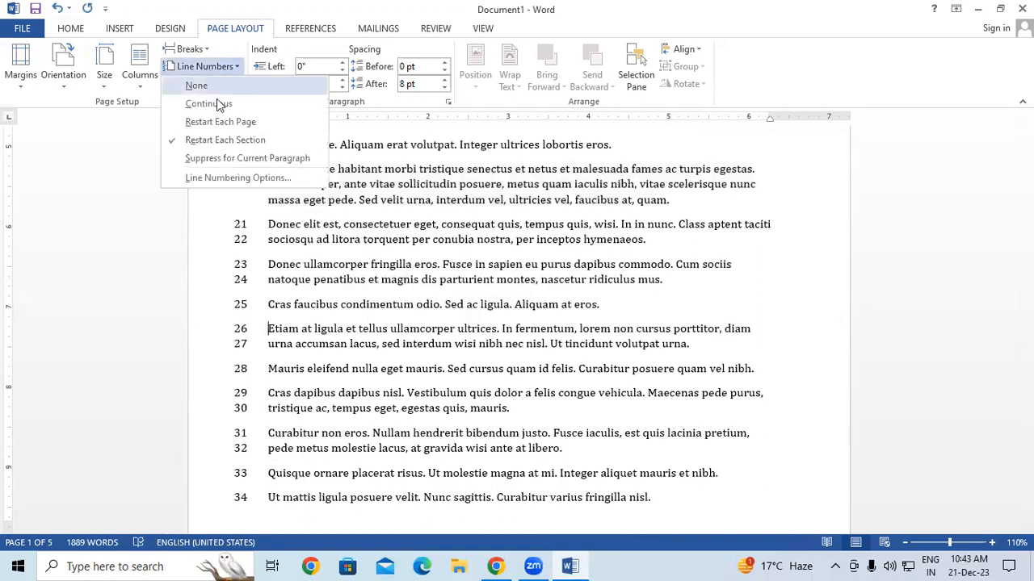
left_click(227, 158)
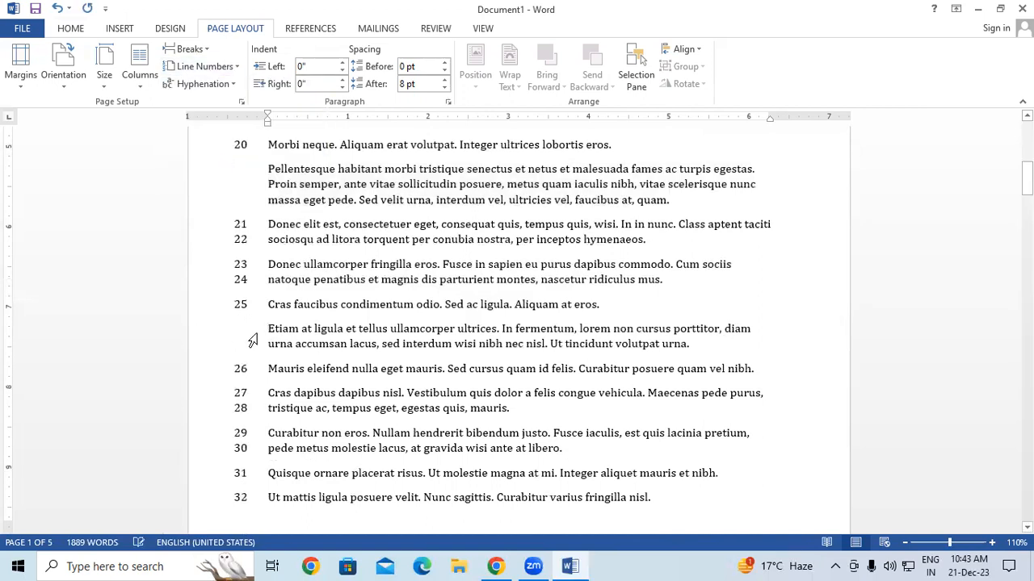
left_click_drag(269, 330, 745, 352)
left_click(333, 247)
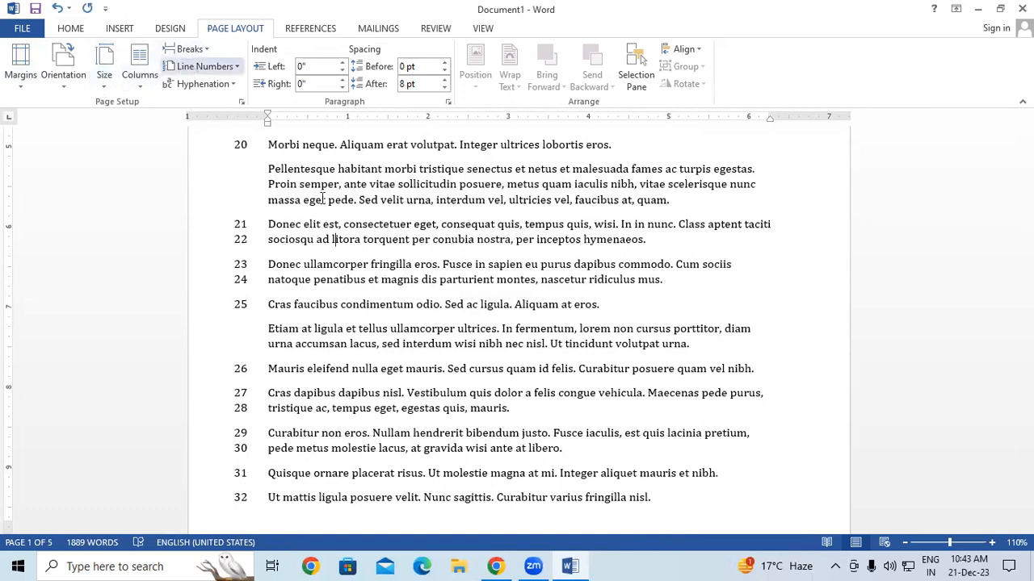
scroll(1006, 288, "up", 1)
left_click_drag(1027, 172, 1028, 134)
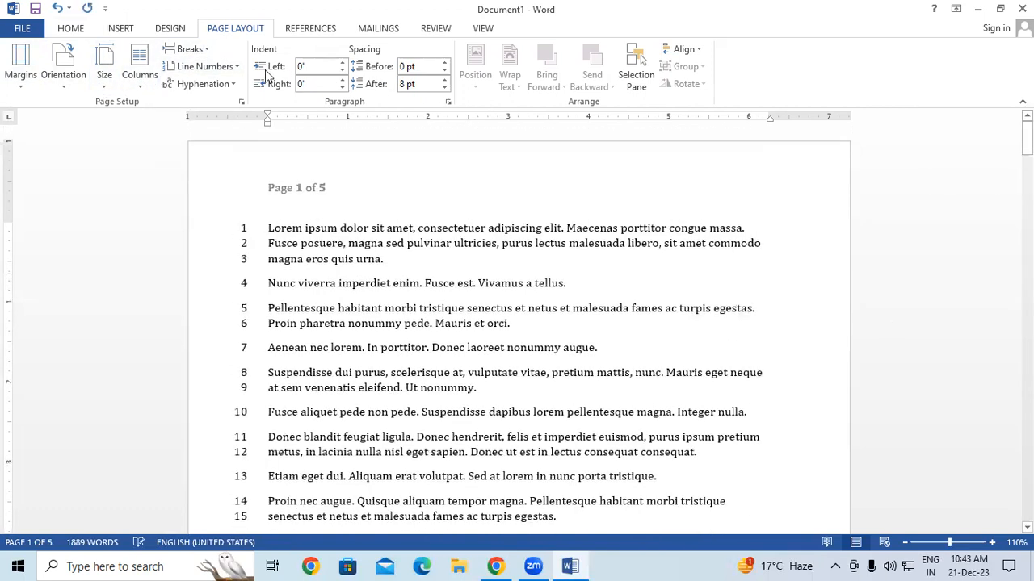
left_click(234, 68)
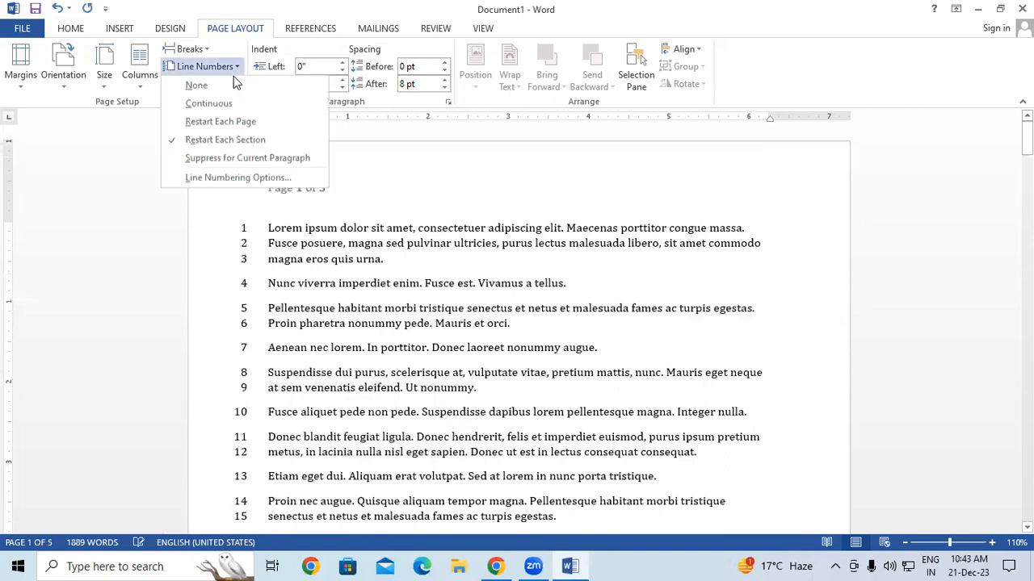
left_click(228, 176)
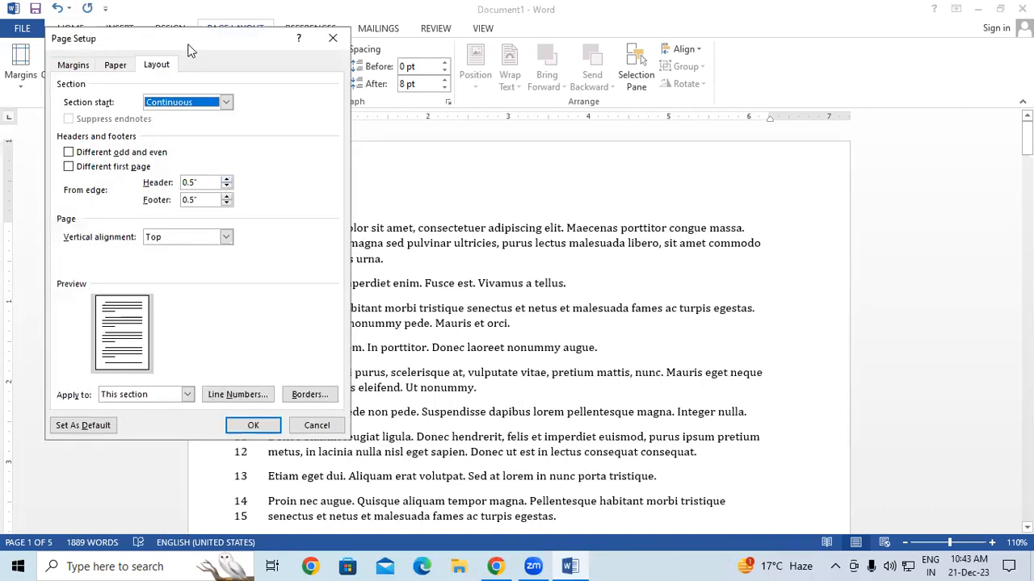
left_click_drag(188, 50, 233, 142)
left_click(376, 132)
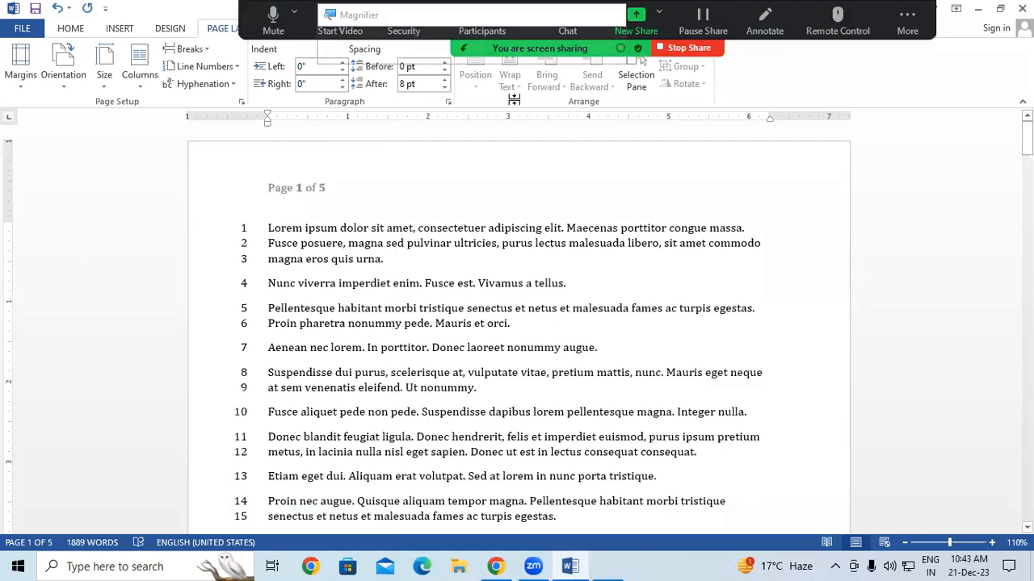
Check the list of participants in the Zoom meeting and close it.
left_click(482, 25)
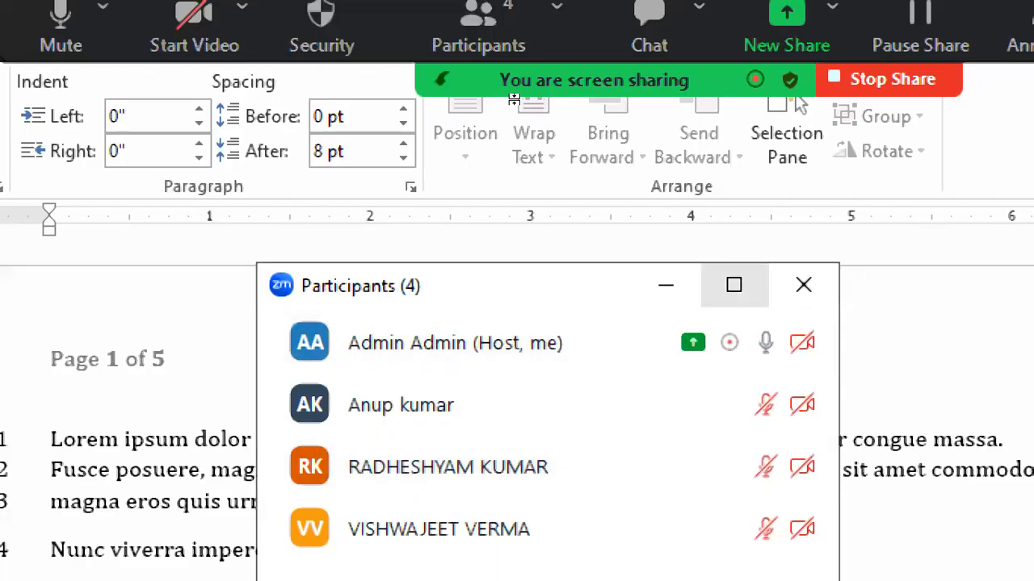
left_click(800, 283)
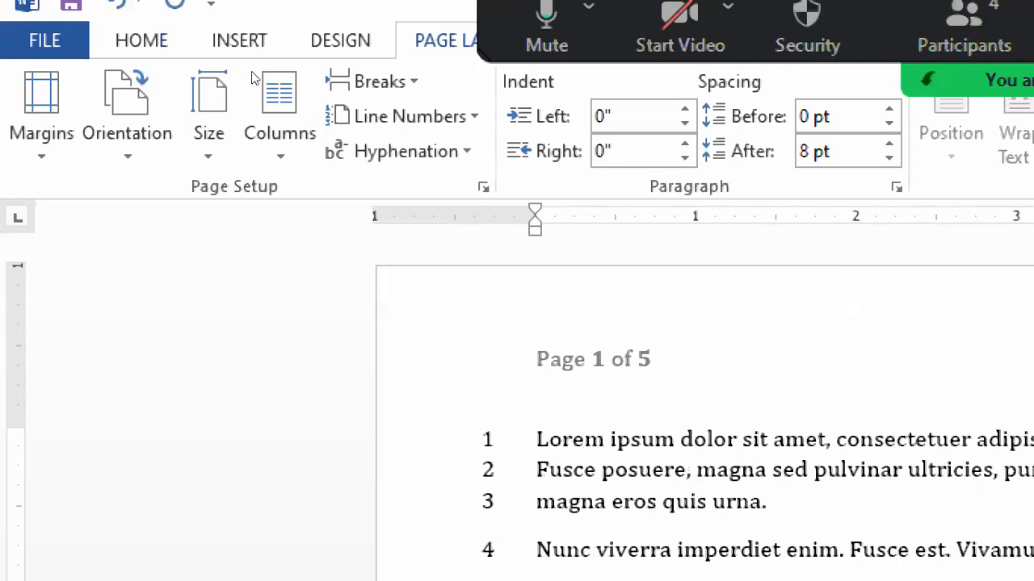
In the line numbering options, set the current section's line numbers to start at 3.
left_click(405, 117)
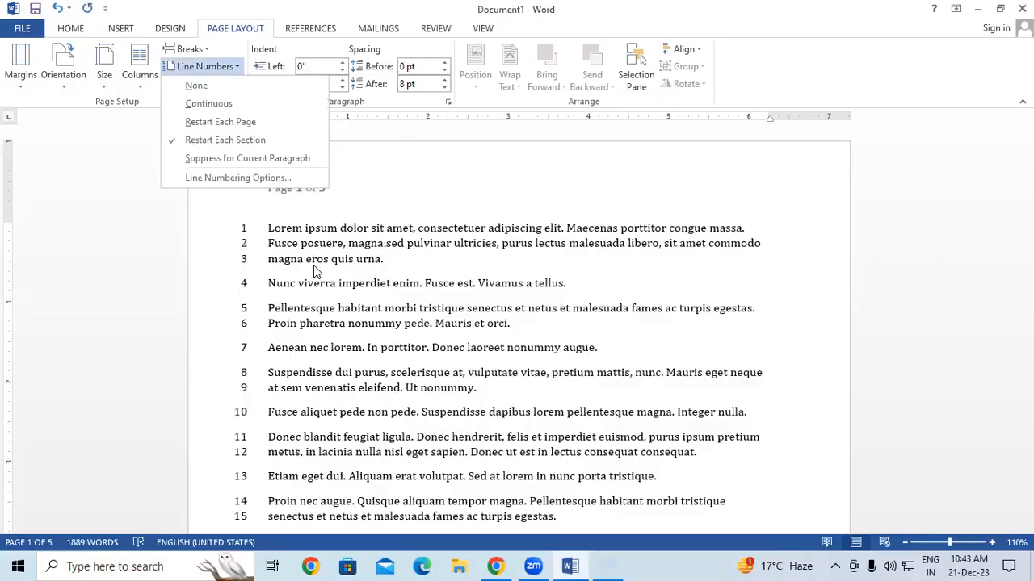
left_click(626, 510)
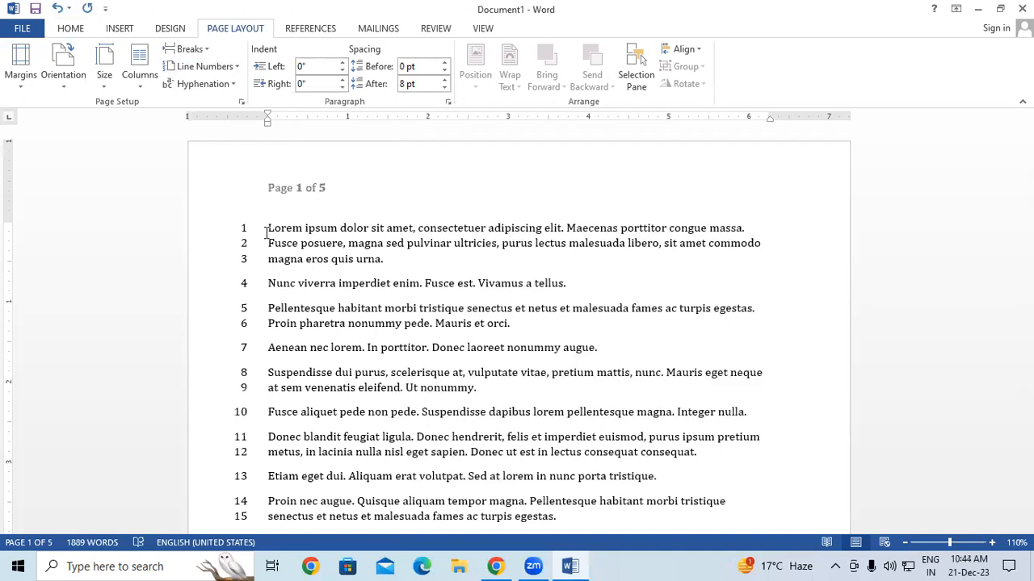
left_click(204, 66)
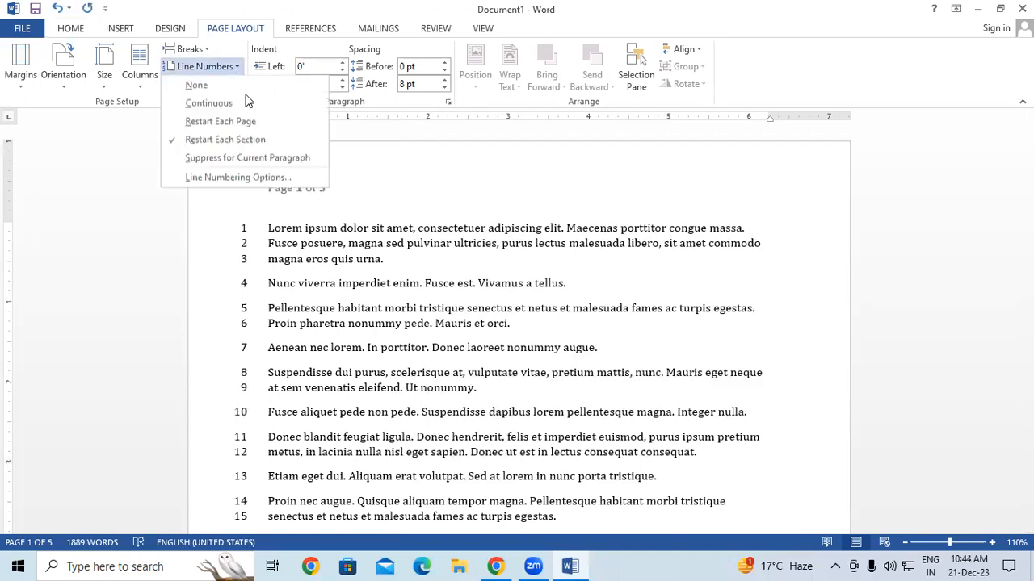
left_click(244, 177)
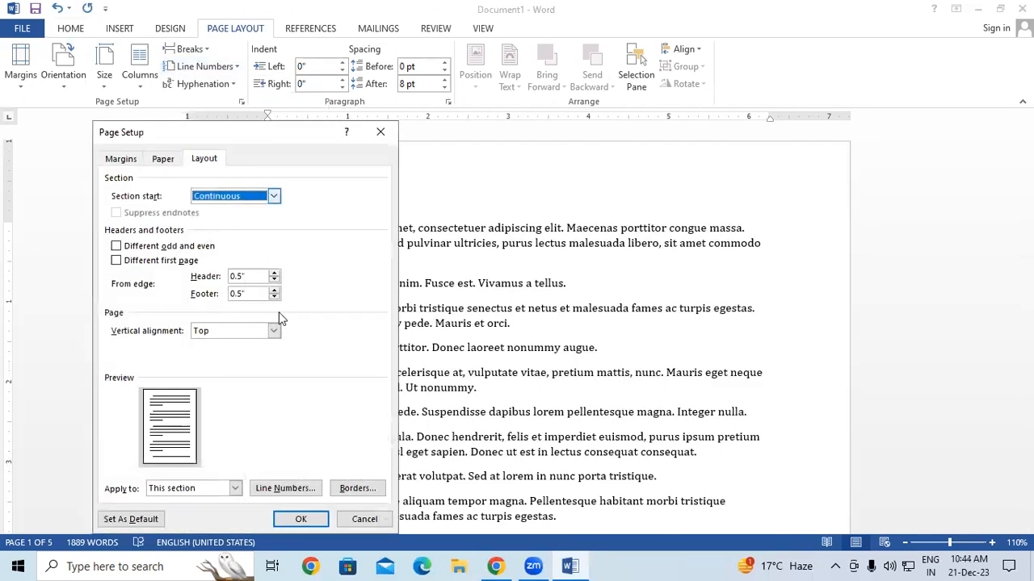
left_click(273, 489)
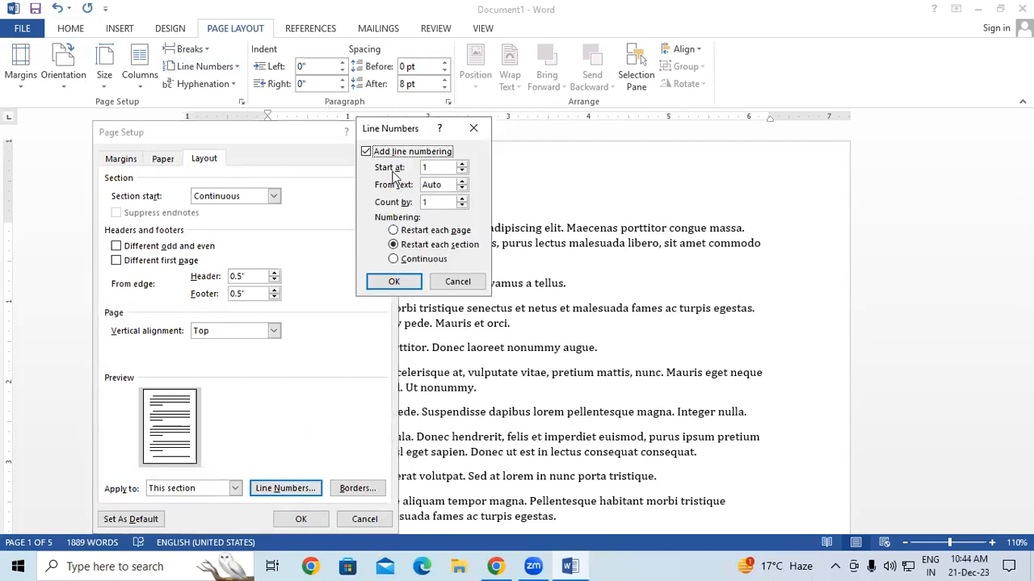
left_click(462, 164)
left_click(404, 283)
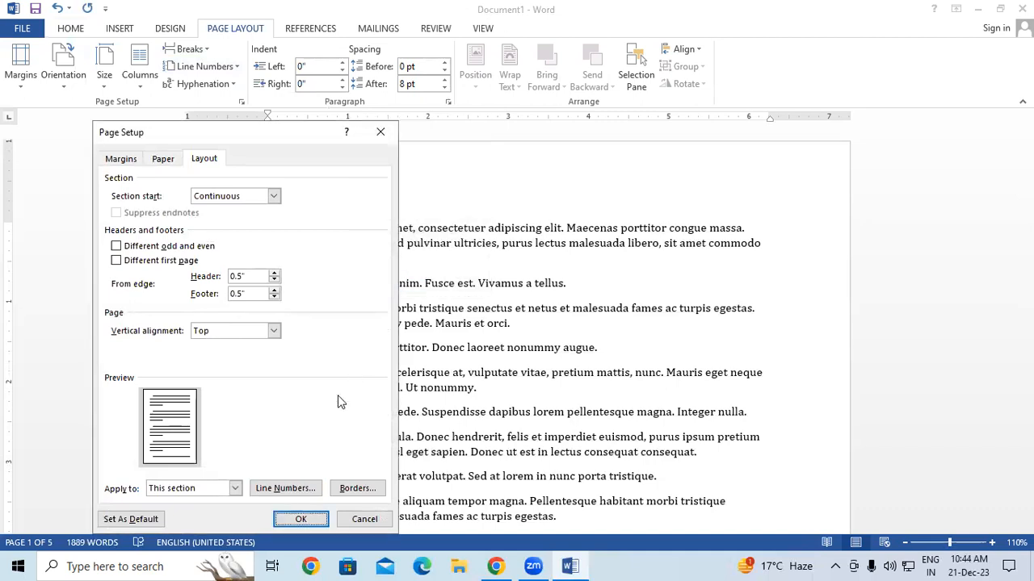
left_click(300, 519)
scroll(403, 323, "up", 5)
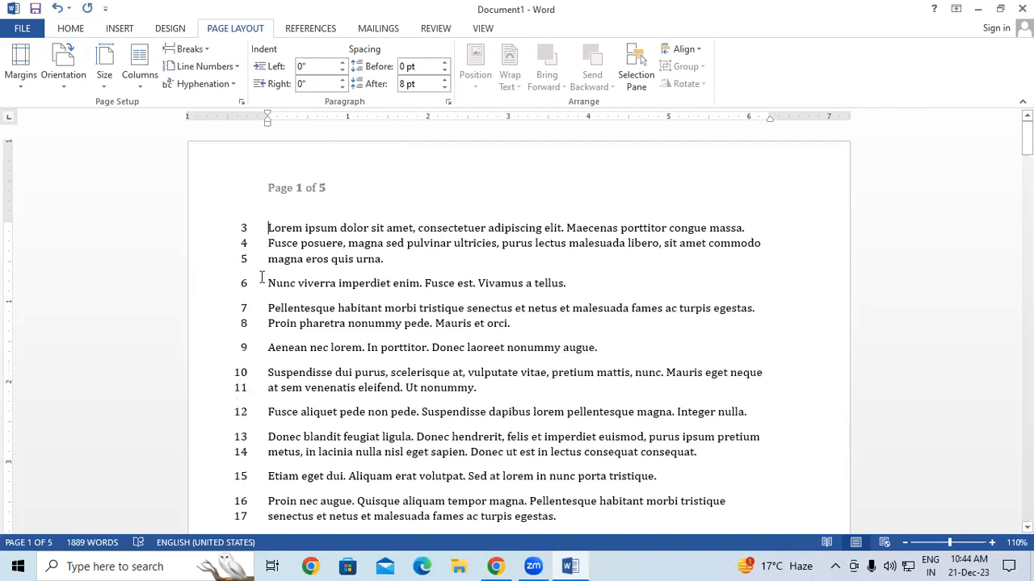
Set the current section's line numbers to start at 1 and count by 2, and review the numbering on page 1.
left_click(218, 66)
left_click(225, 178)
left_click(281, 490)
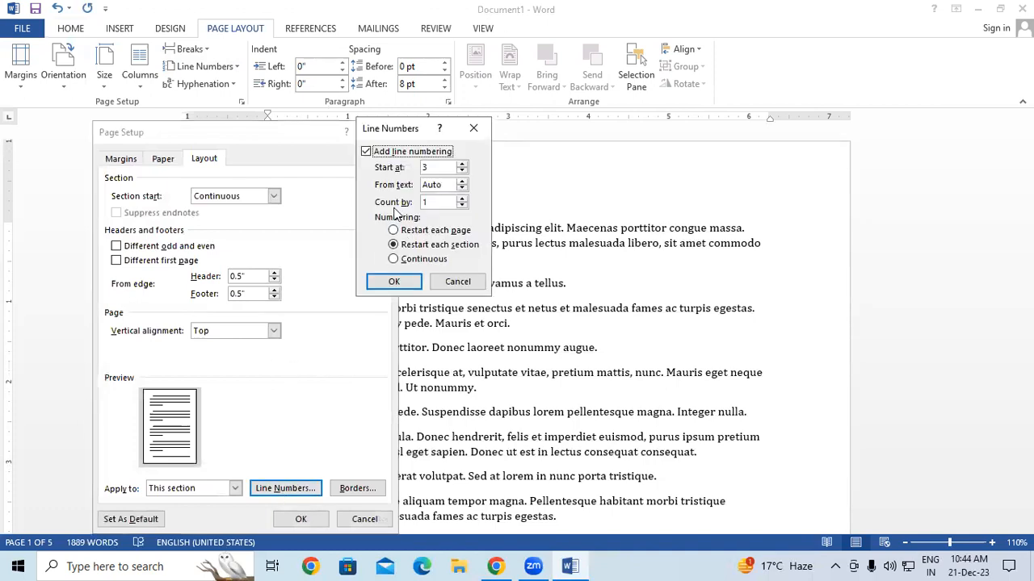
left_click(462, 198)
left_click(394, 282)
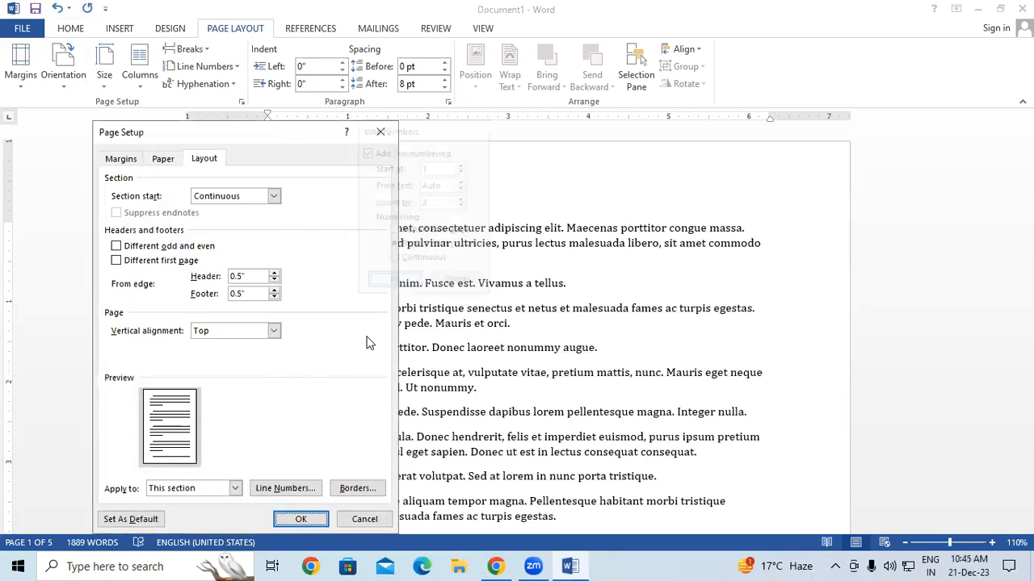
left_click(301, 517)
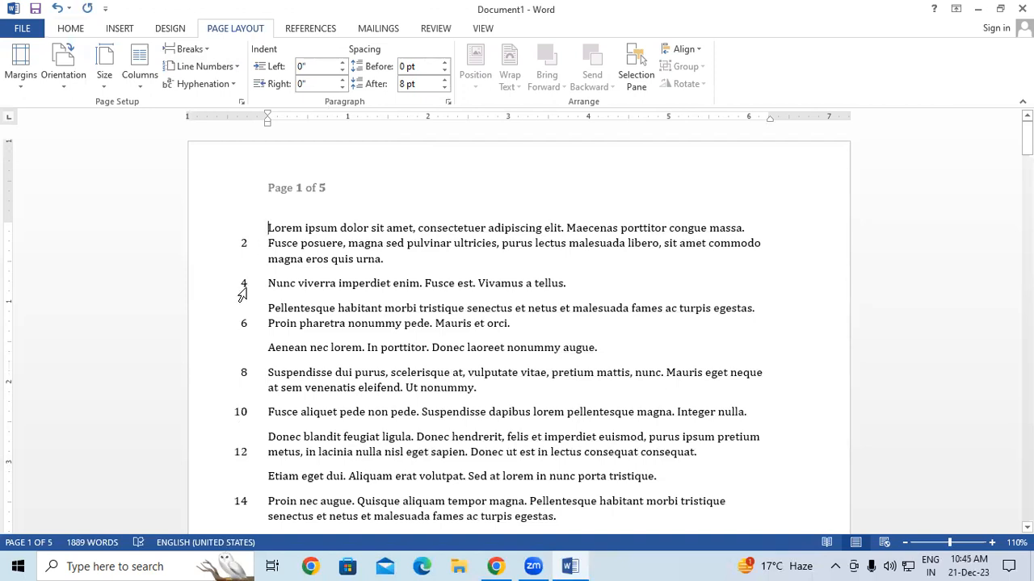
scroll(242, 295, "down", 1)
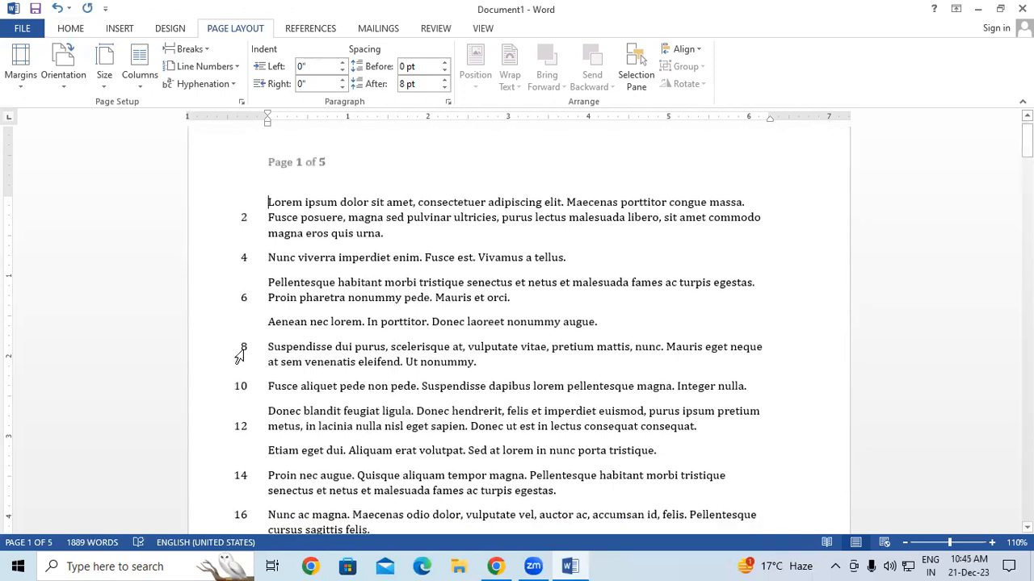
scroll(242, 359, "down", 5)
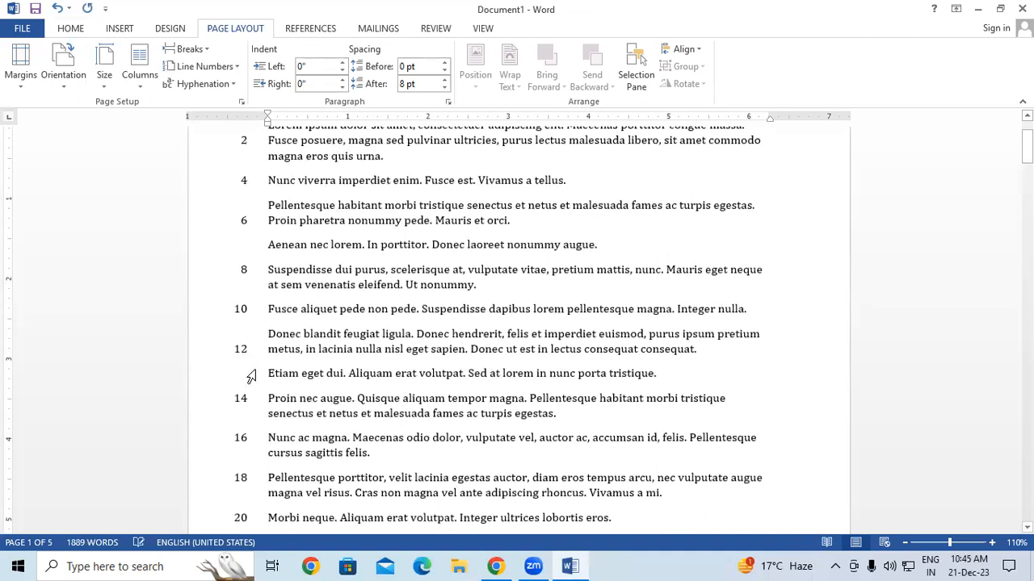
scroll(248, 382, "down", 6)
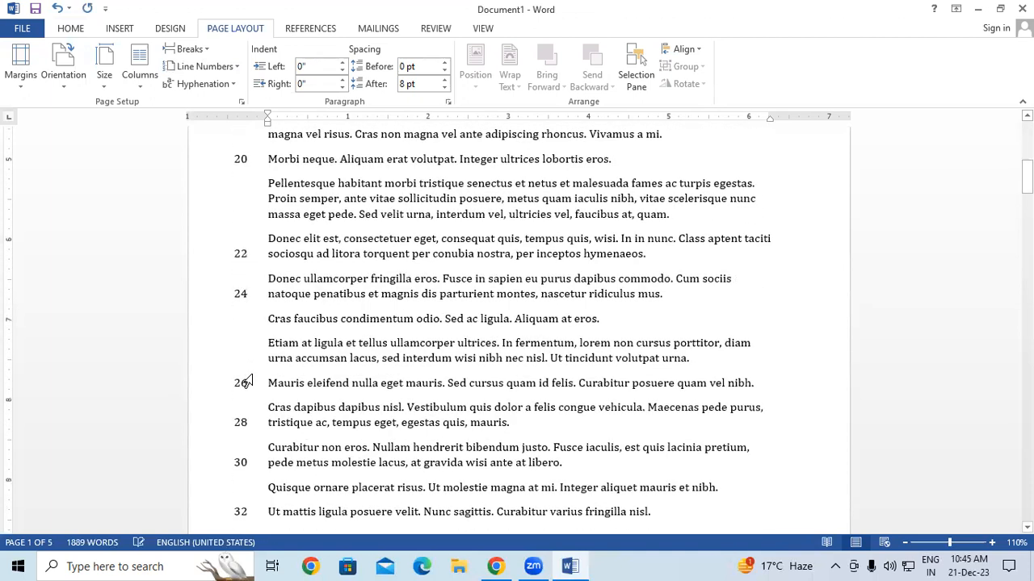
scroll(248, 382, "up", 2)
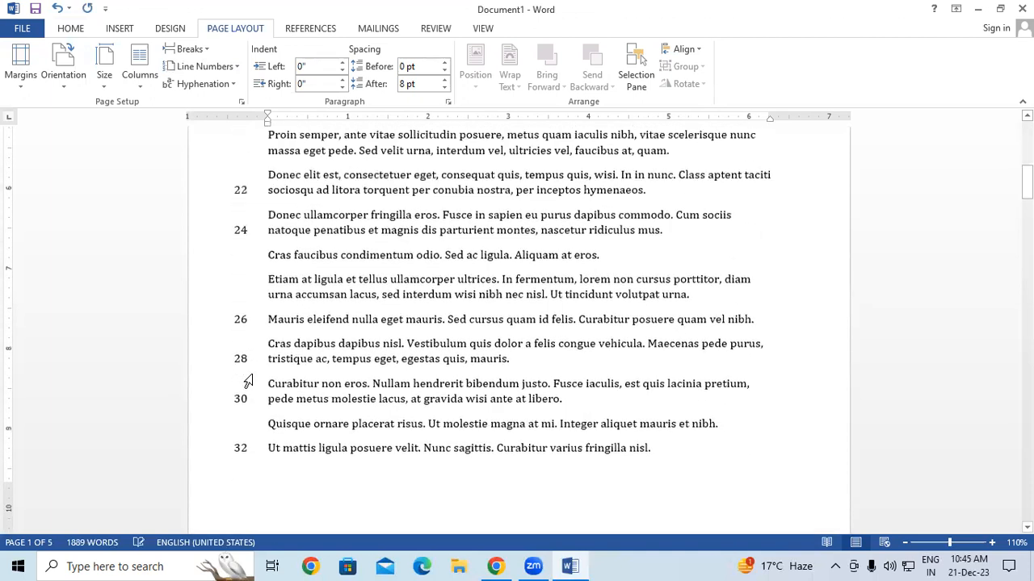
left_click_drag(1026, 176, 1027, 149)
Replace the whole document text with sample text generated by =LOREM(100).
left_click_drag(268, 227, 589, 372)
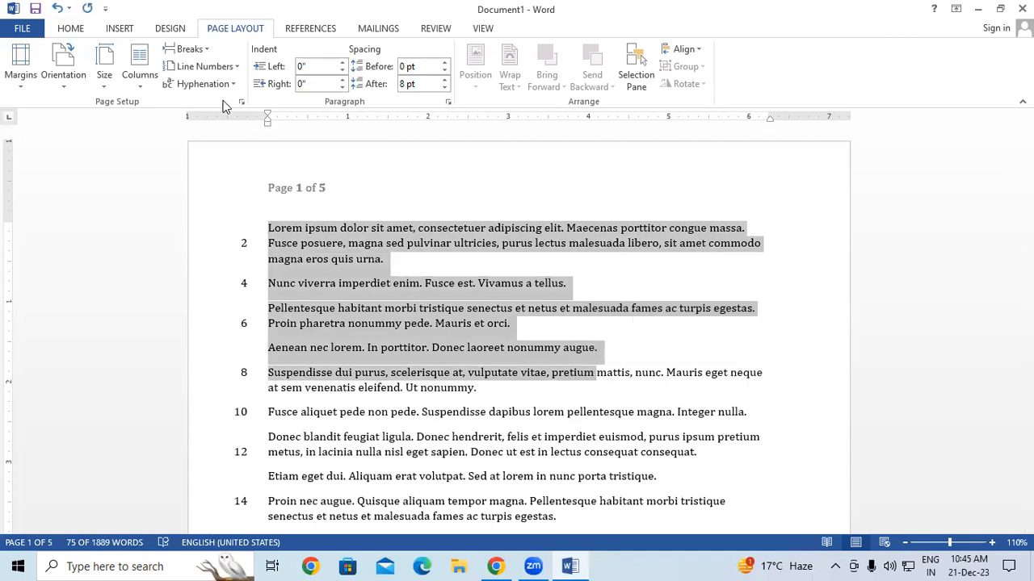
left_click(448, 245)
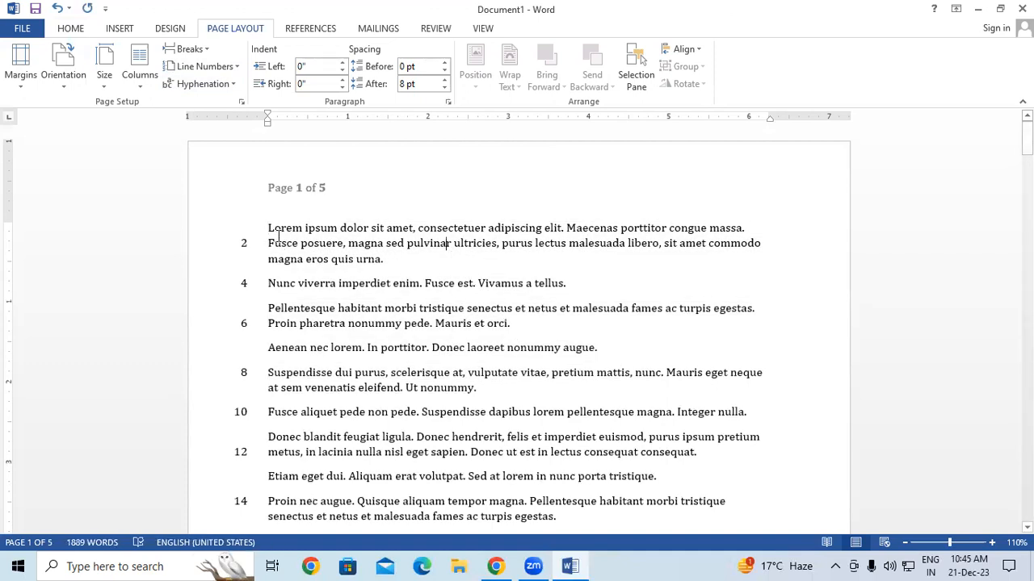
key("ctrl+a")
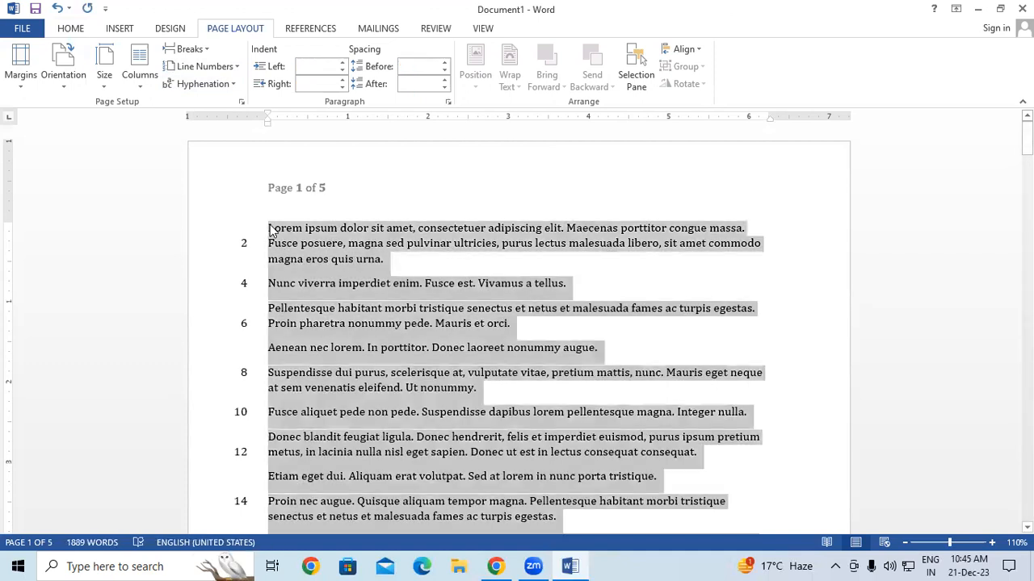
key("Delete")
type("=R")
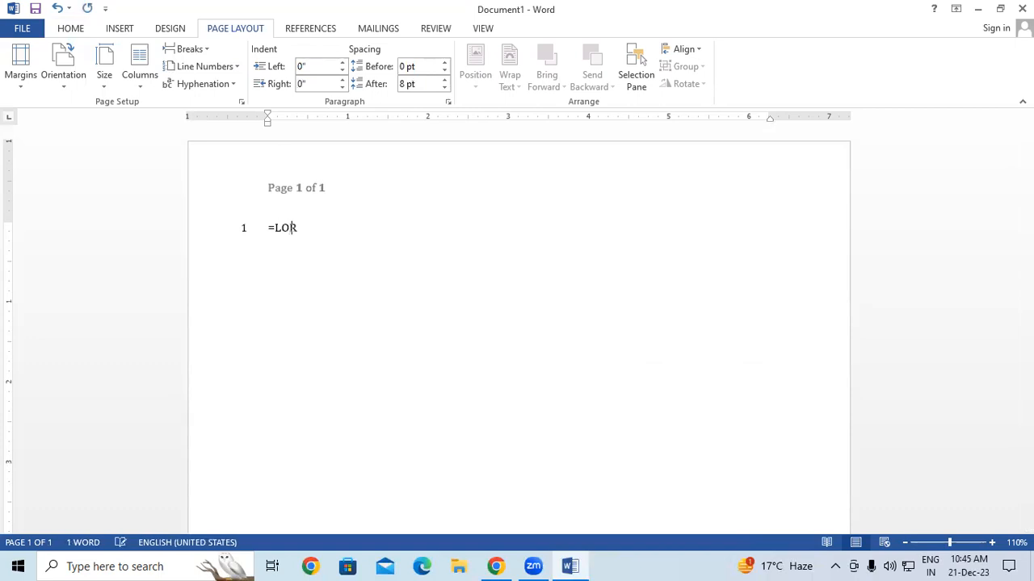
type("OREM(100)")
key("Return")
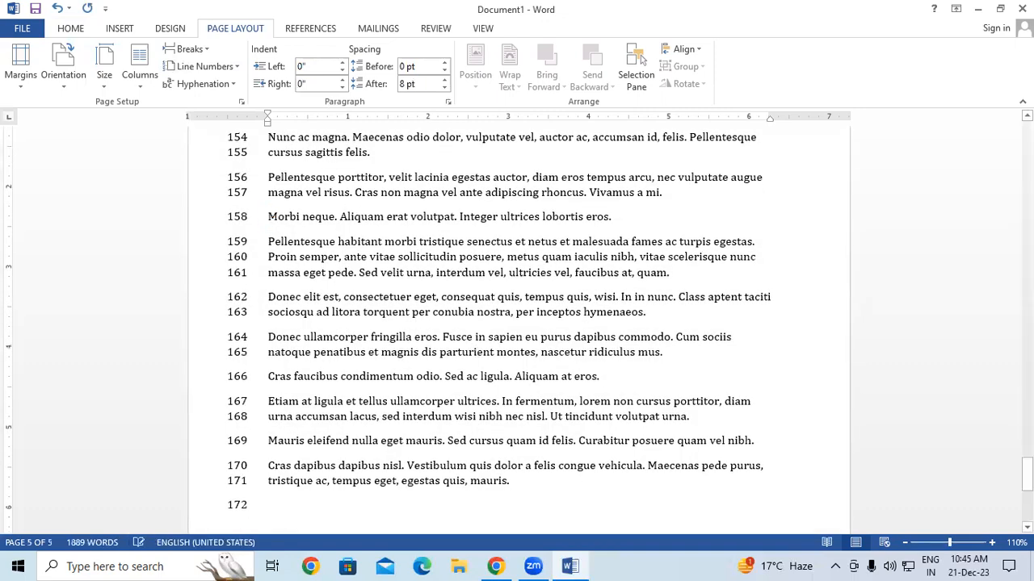
Remove the line numbers from the document and return to the start of page 1.
left_click_drag(1027, 475, 1027, 130)
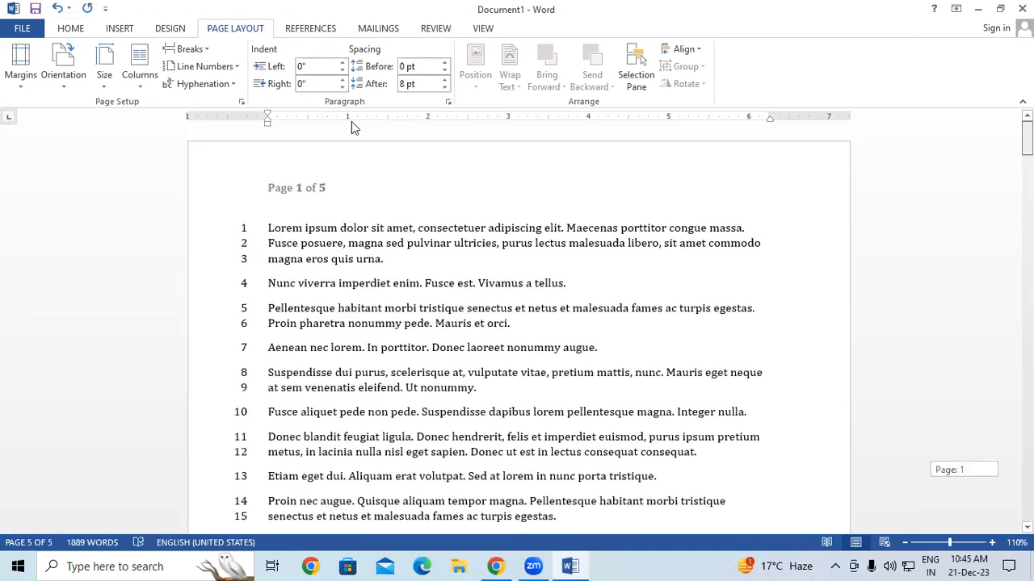
left_click(200, 68)
left_click(203, 81)
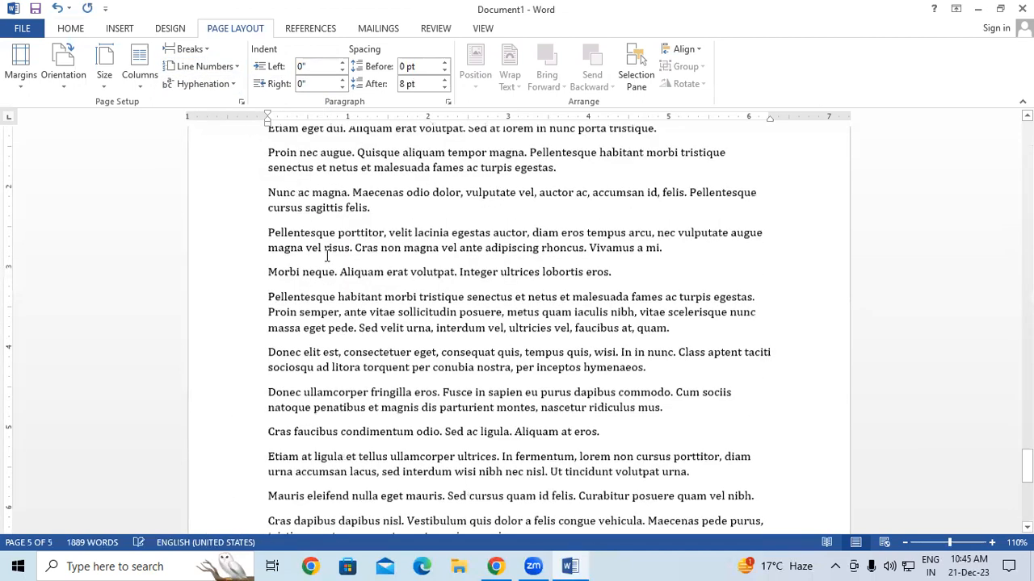
left_click_drag(1027, 466, 1027, 133)
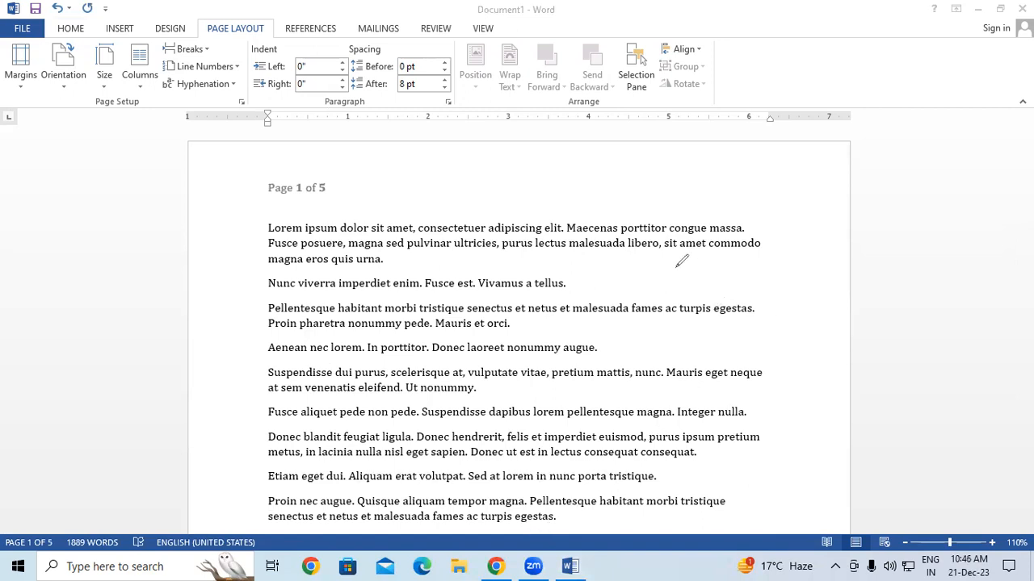
Annotate the shared screen by hand with a circled 6, a circled 4 and marks beside the page 1 text.
mouse_move(799, 162)
left_mouse_down()
mouse_move(796, 183)
mouse_move(798, 158)
mouse_move(812, 181)
mouse_move(792, 162)
left_mouse_up()
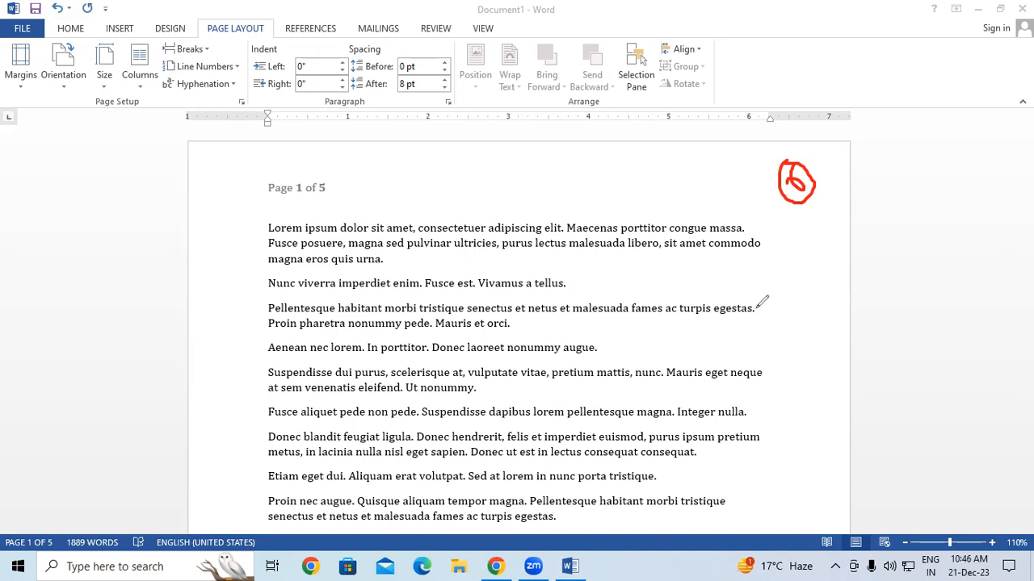
mouse_move(756, 308)
left_mouse_down()
mouse_move(771, 289)
mouse_move(797, 292)
left_mouse_up()
mouse_move(811, 252)
left_mouse_down()
mouse_move(822, 274)
mouse_move(816, 240)
left_mouse_up()
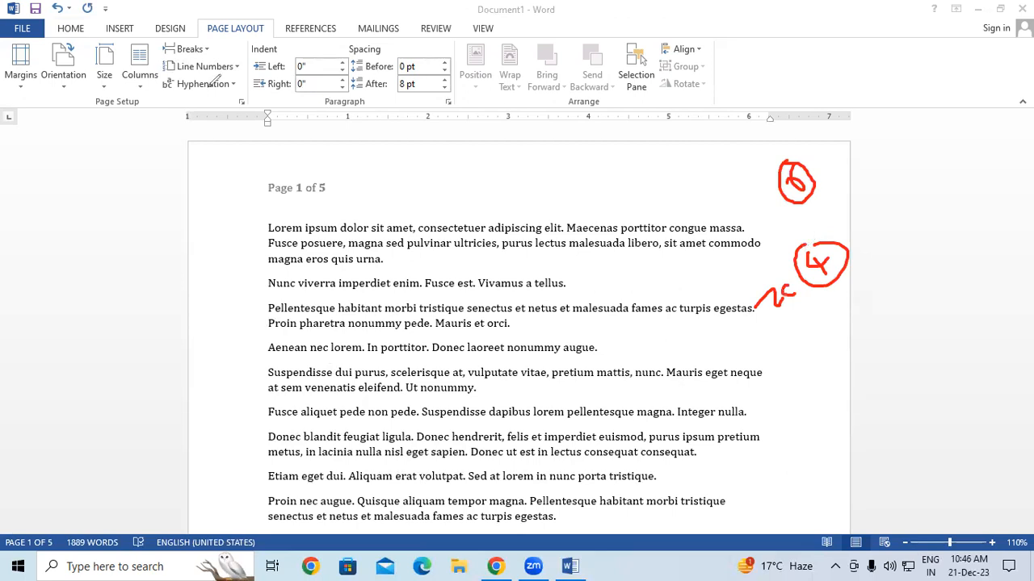
left_click(761, 312)
left_click_drag(761, 312, 772, 313)
left_click_drag(261, 338, 273, 337)
left_click_drag(609, 187, 634, 178)
Turn on automatic hyphenation for the document.
left_click(513, 322)
scroll(512, 321, "down", 2)
scroll(513, 323, "up", 2)
scroll(663, 336, "down", 7)
scroll(764, 353, "down", 7)
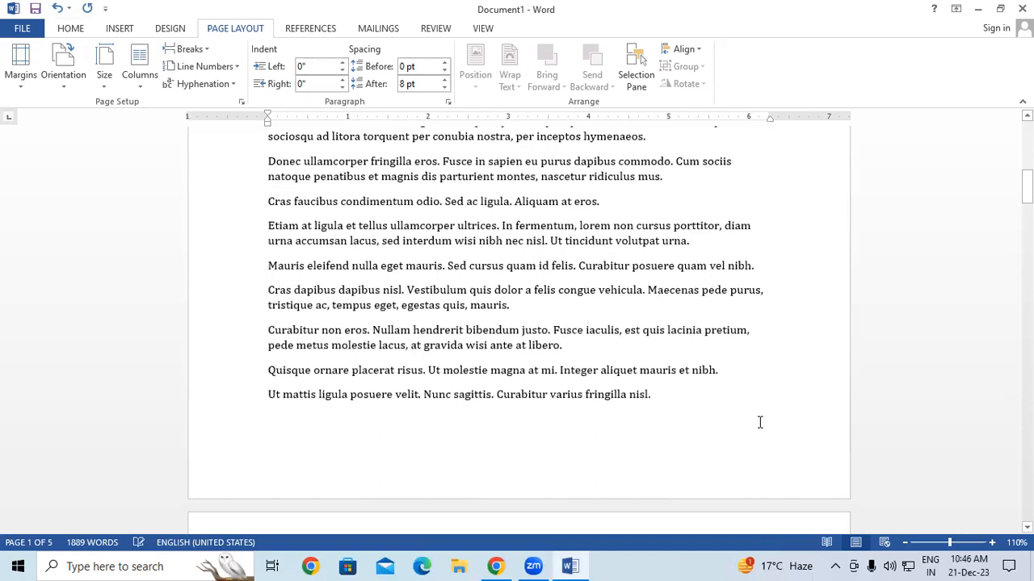
left_click_drag(1026, 186, 1026, 122)
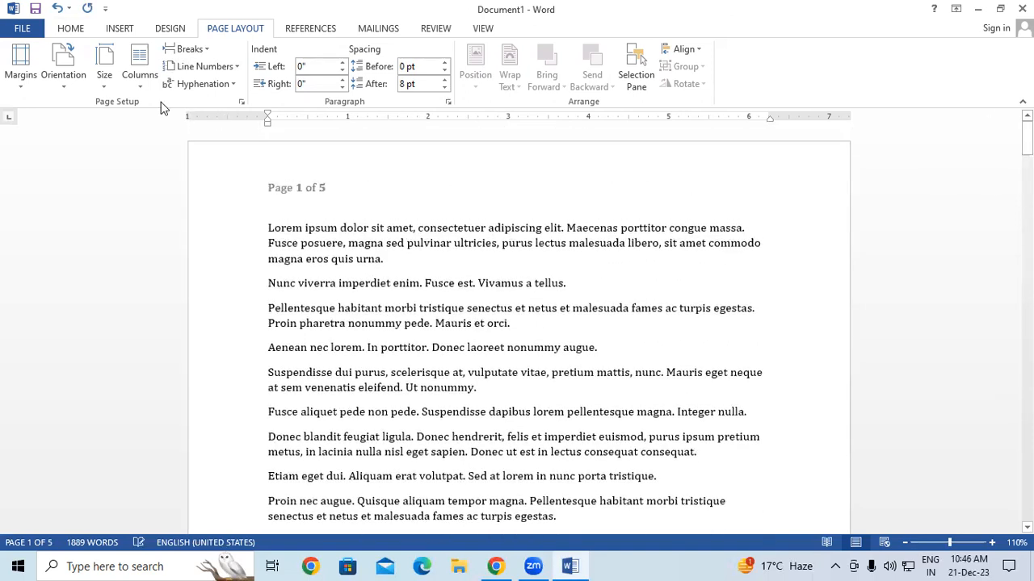
left_click(199, 84)
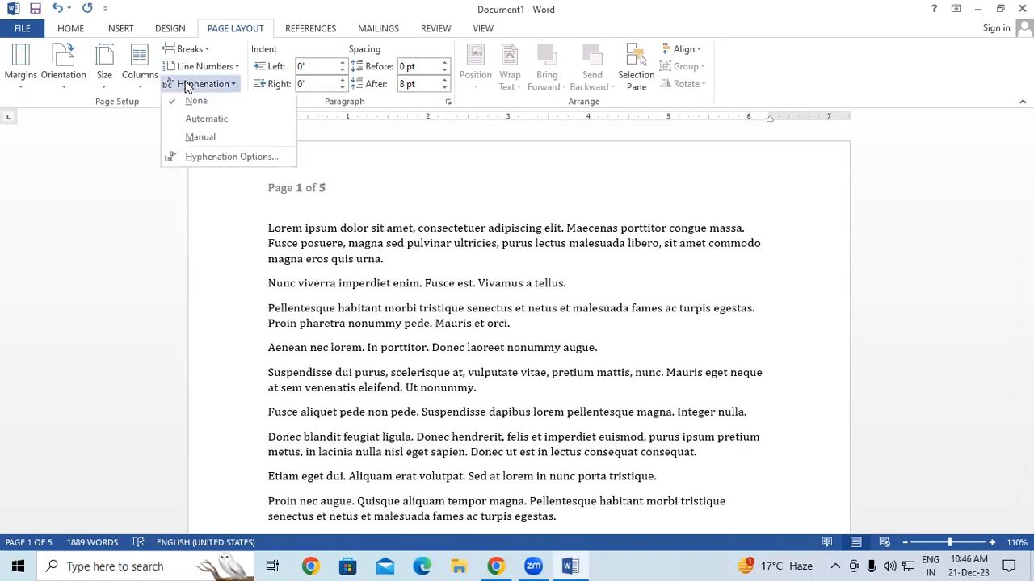
left_click(207, 122)
Insert "FR" before "id, felis" in the paragraph beginning "Nunc ac magna" to test how the line-end word wraps.
scroll(496, 342, "down", 1)
scroll(496, 343, "down", 10)
scroll(496, 343, "down", 5)
scroll(496, 342, "up", 4)
scroll(496, 342, "up", 8)
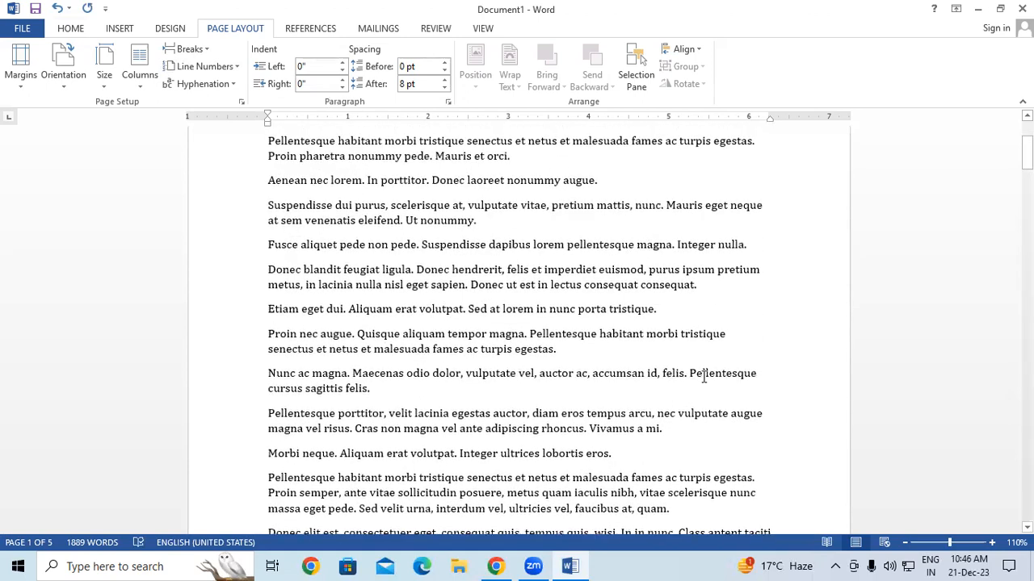
left_click_drag(689, 375, 741, 383)
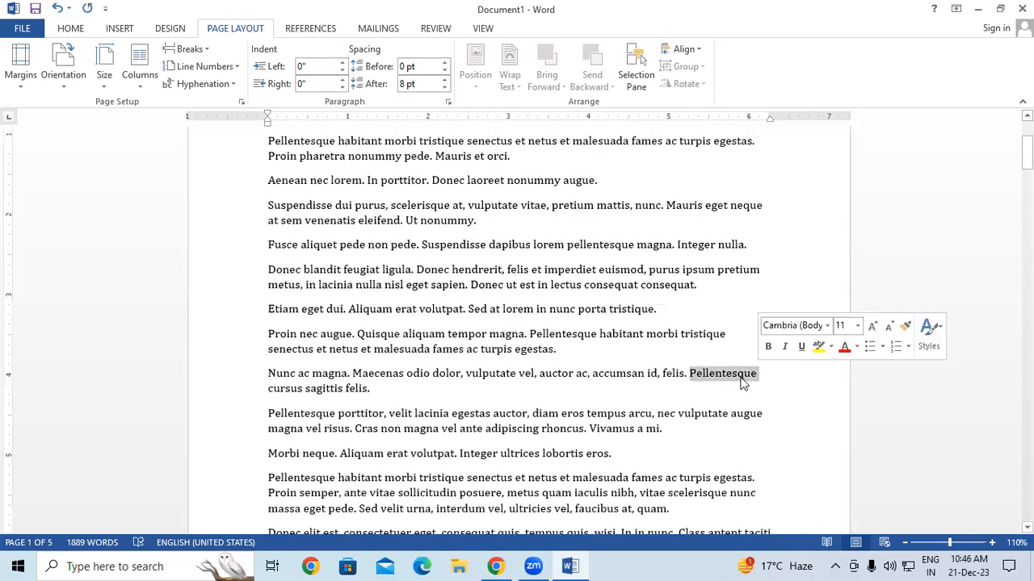
left_click(645, 373)
type("FR")
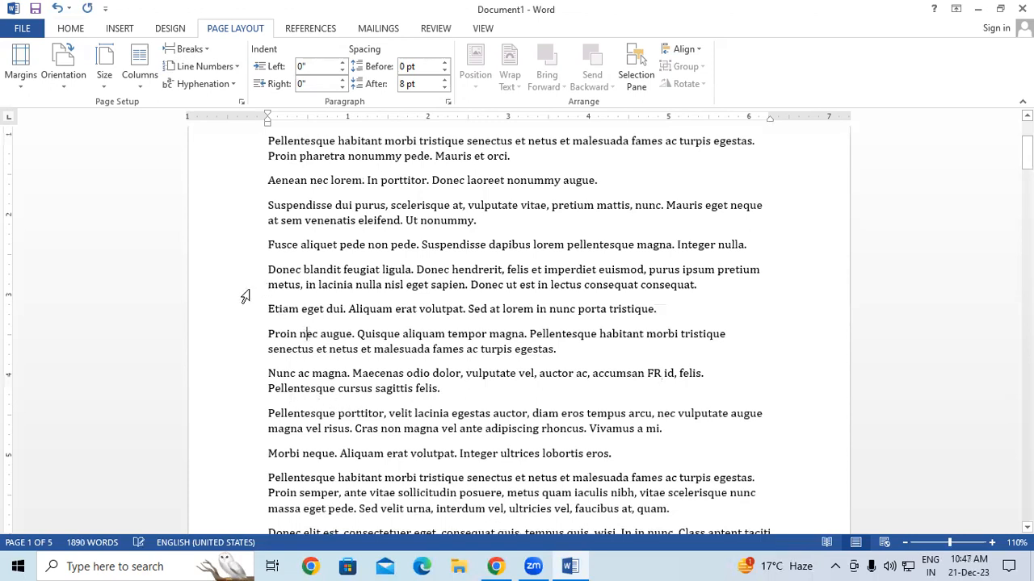
Run manual hyphenation on the document, and insert "FH" inside "amet" in the first paragraph to test the wrapping.
left_click(194, 84)
left_click(206, 141)
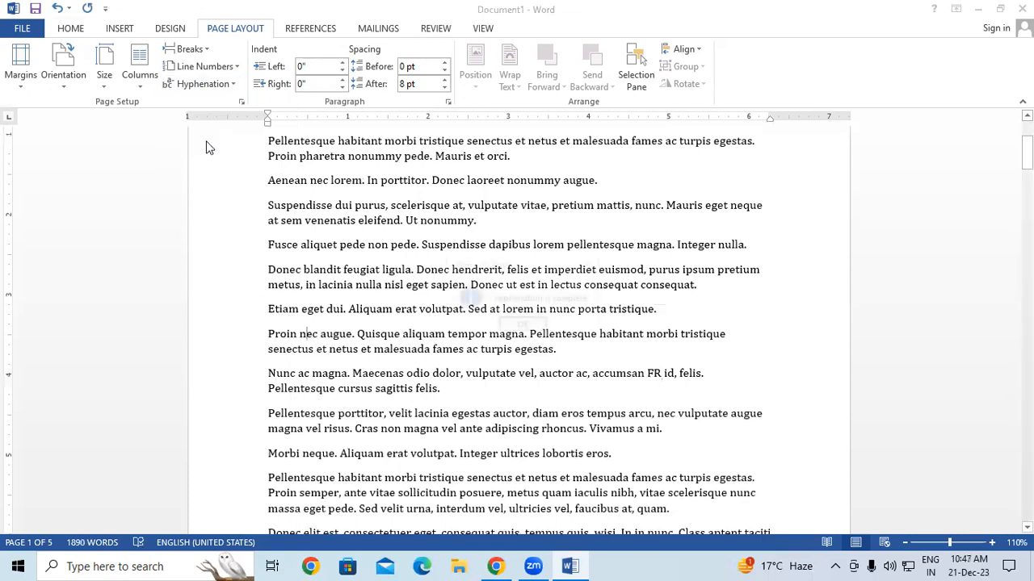
left_click(523, 325)
scroll(557, 345, "up", 4)
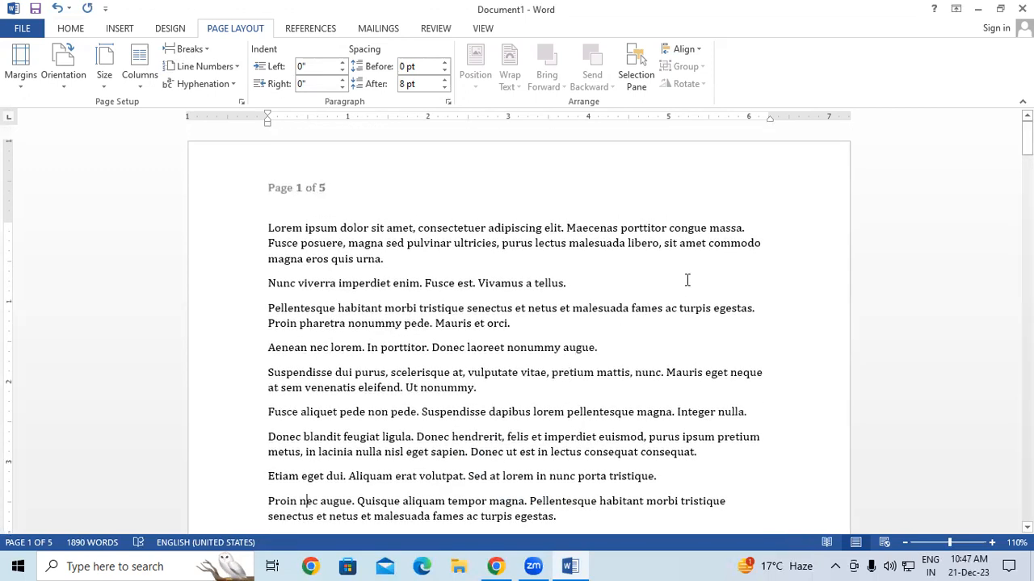
left_click(704, 243)
type("FH")
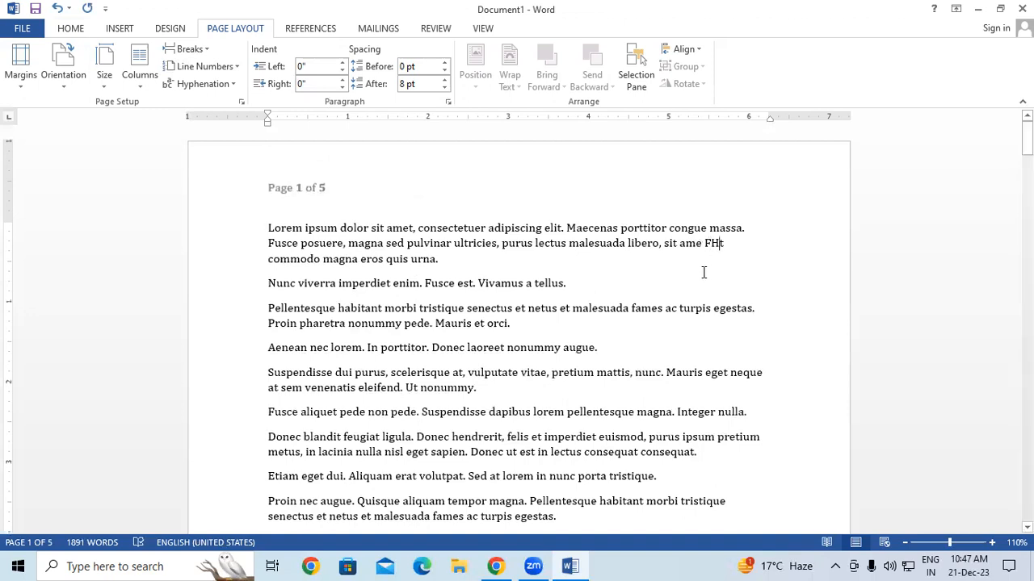
Replace the whole document text with English sample text generated by =RAND().
key("ctrl+a")
key("Delete")
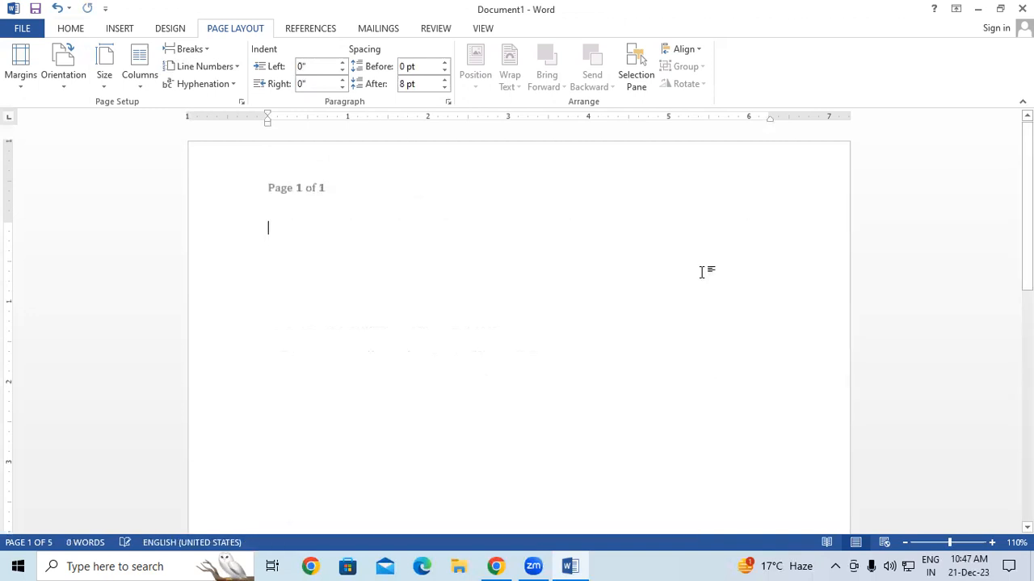
type("=RAND")
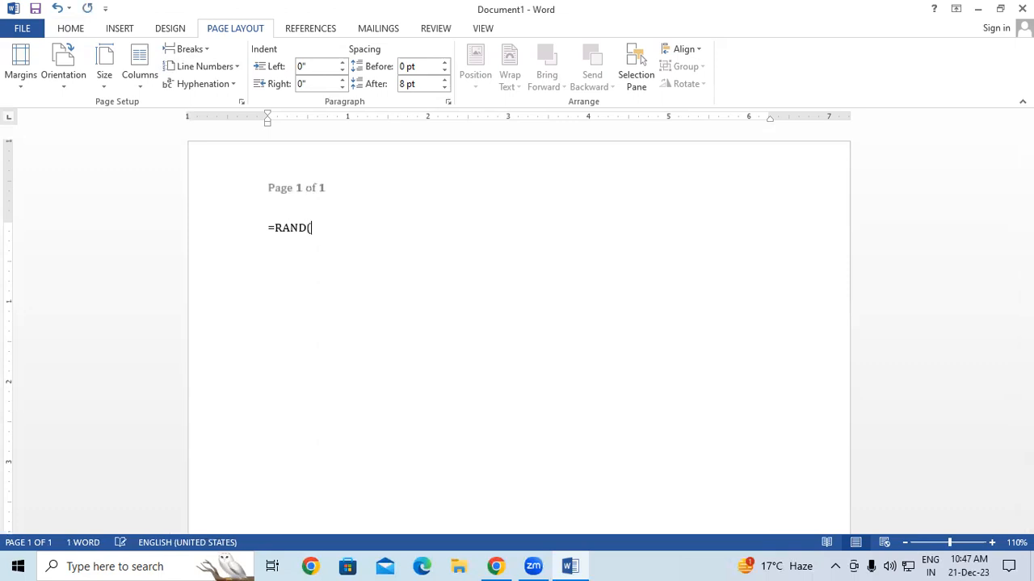
type("()")
key("Return")
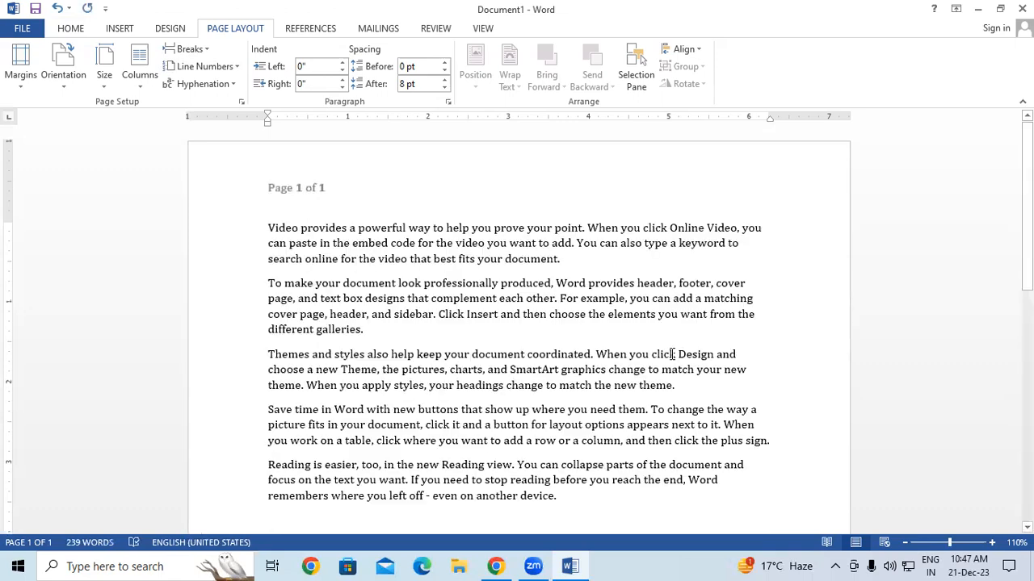
Apply automatic hyphenation to the English sample text and run manual hyphenation on it.
scroll(668, 356, "down", 1)
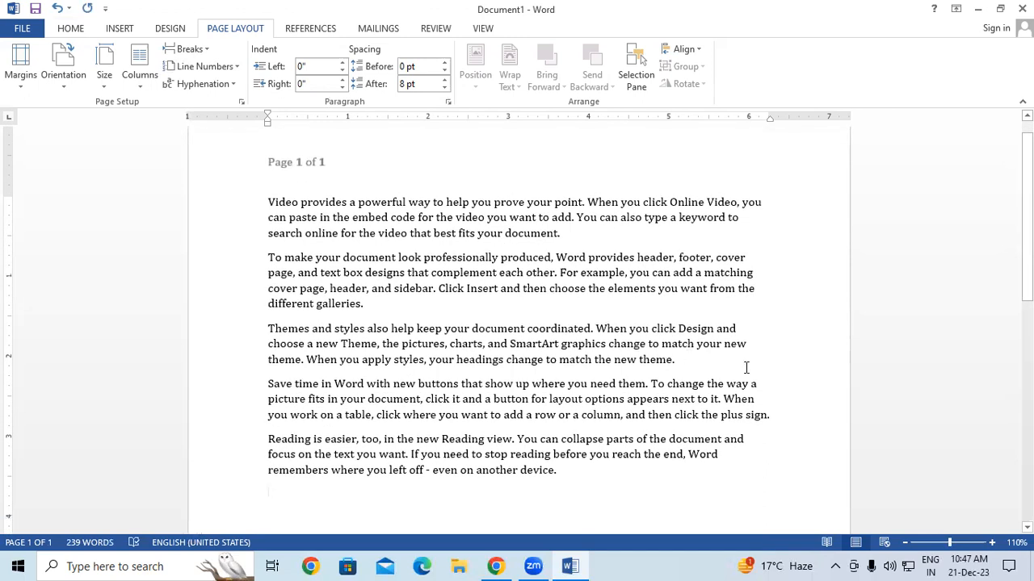
left_click(202, 84)
left_click(206, 122)
left_click(203, 84)
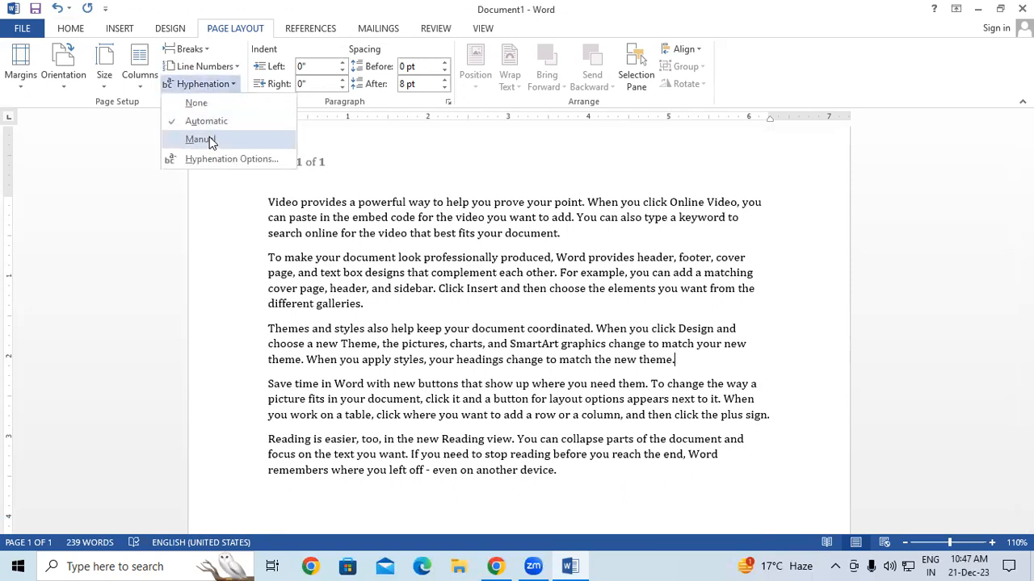
left_click(209, 137)
left_click(521, 326)
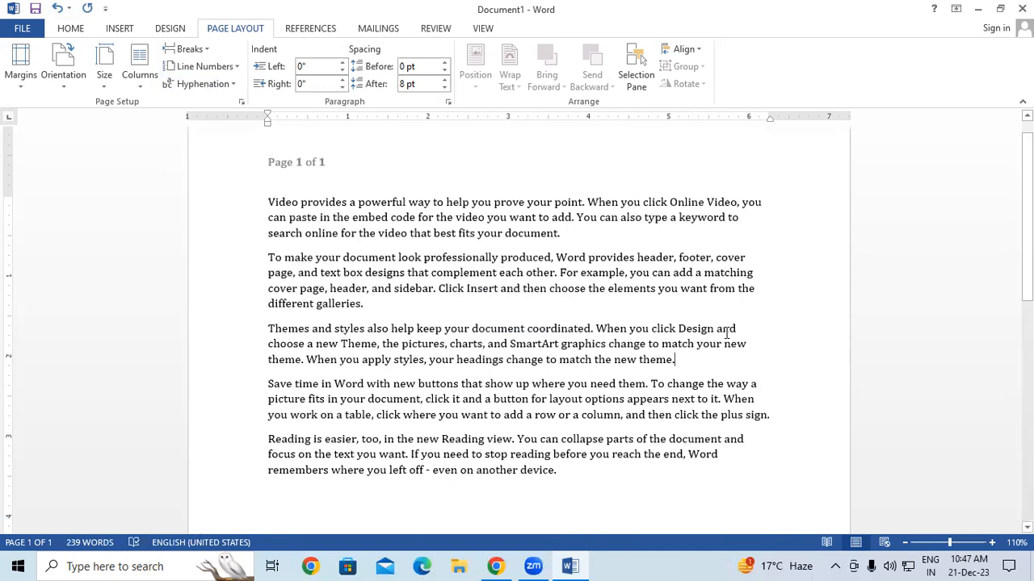
Turn off hyphenation and delete the space between "a" and "picture" in the paragraph beginning "Save time in Word".
left_click(206, 84)
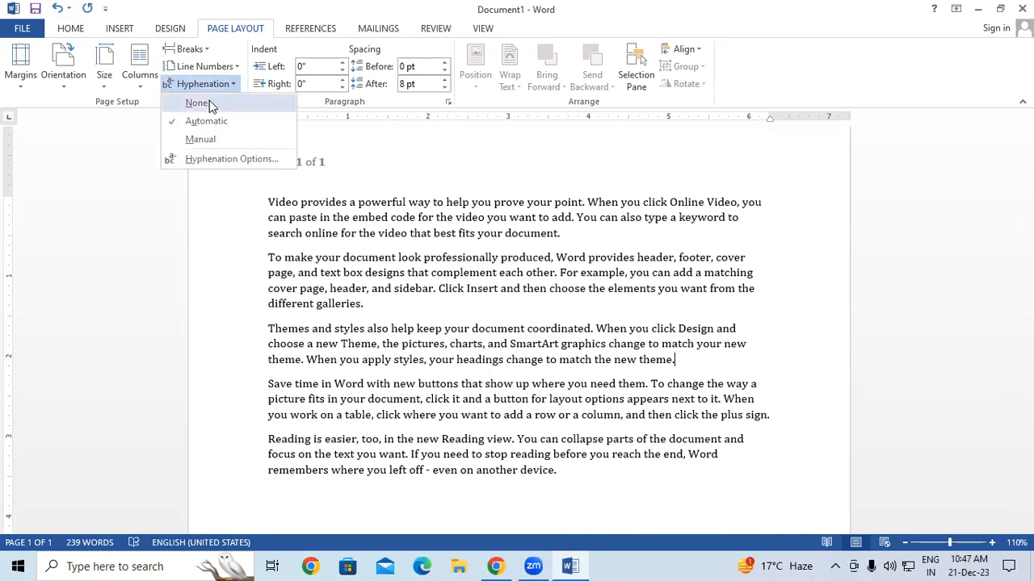
left_click(209, 102)
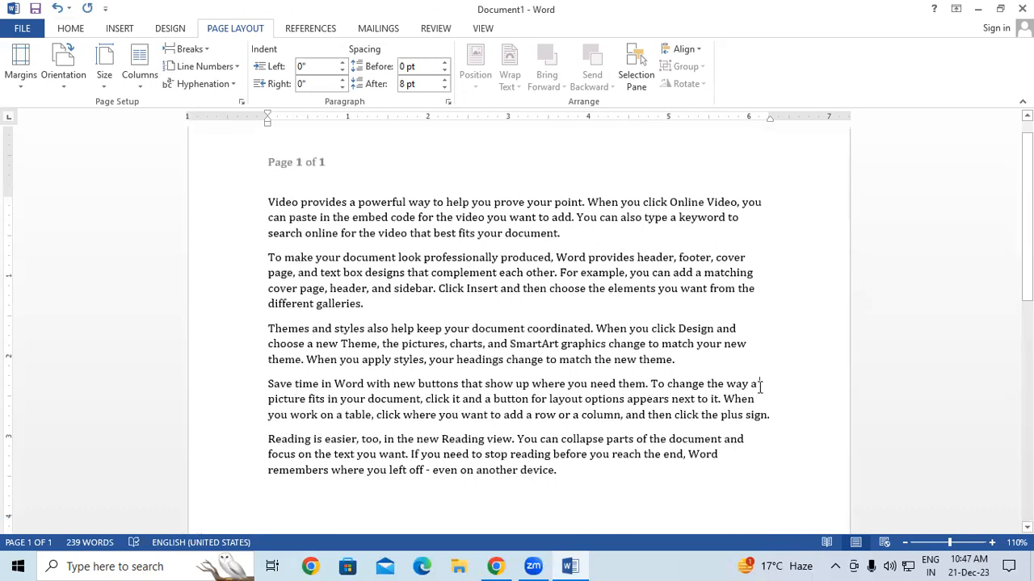
key("BackSpace")
key("BackSpace")
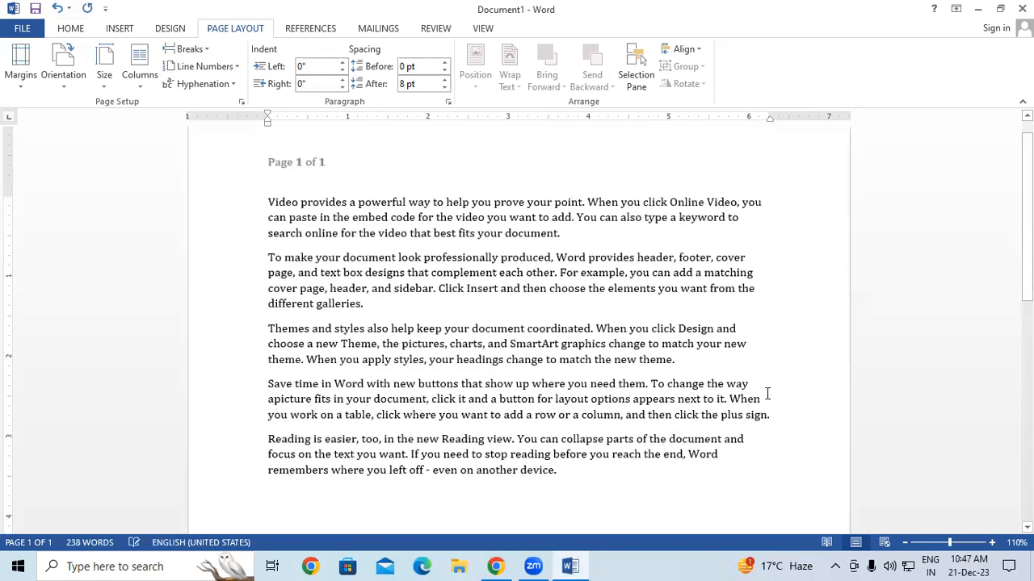
Remove the stray "a" before "picture" in the fourth paragraph and insert "RTY" before "a matching" in the second paragraph.
key("BackSpace")
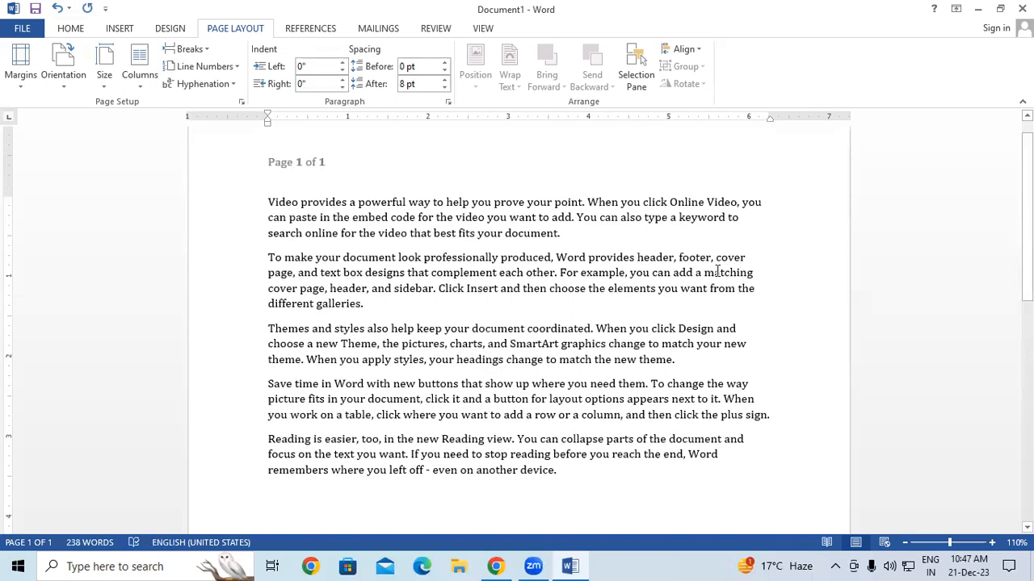
type("RTY")
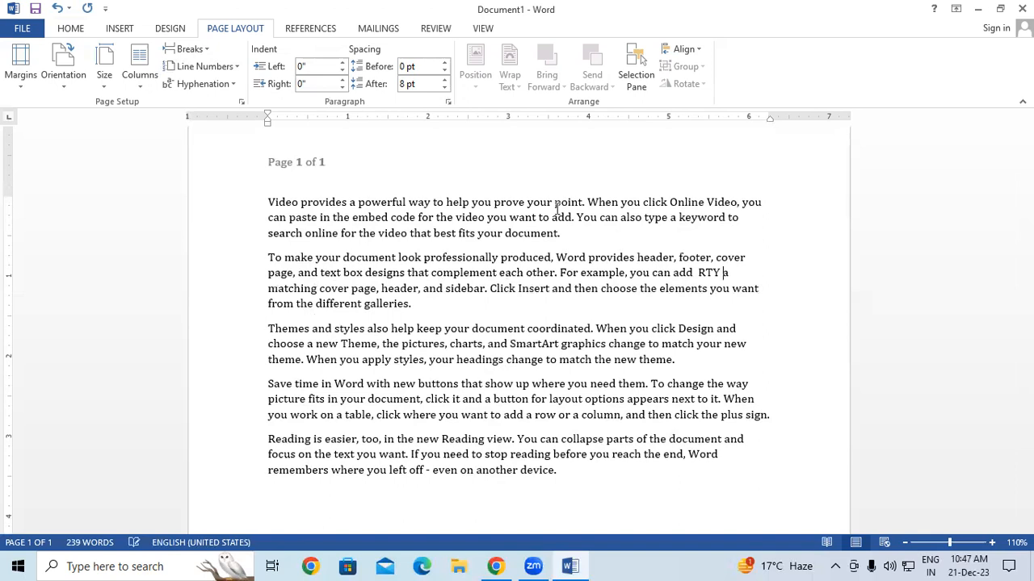
Turn on automatic hyphenation and look through the paragraphs for its effect on the line endings.
left_click(202, 84)
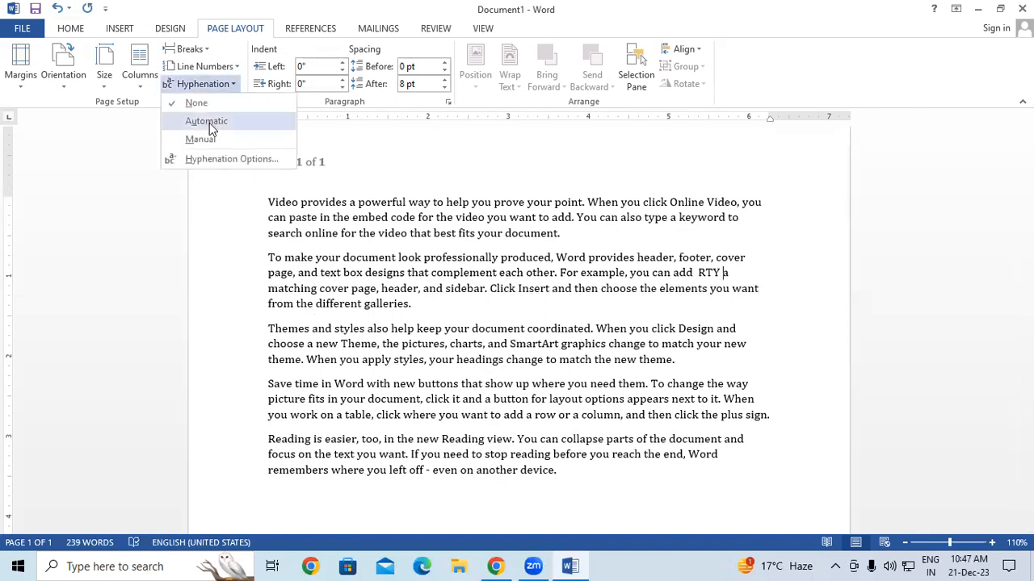
left_click(209, 123)
scroll(779, 361, "down", 2)
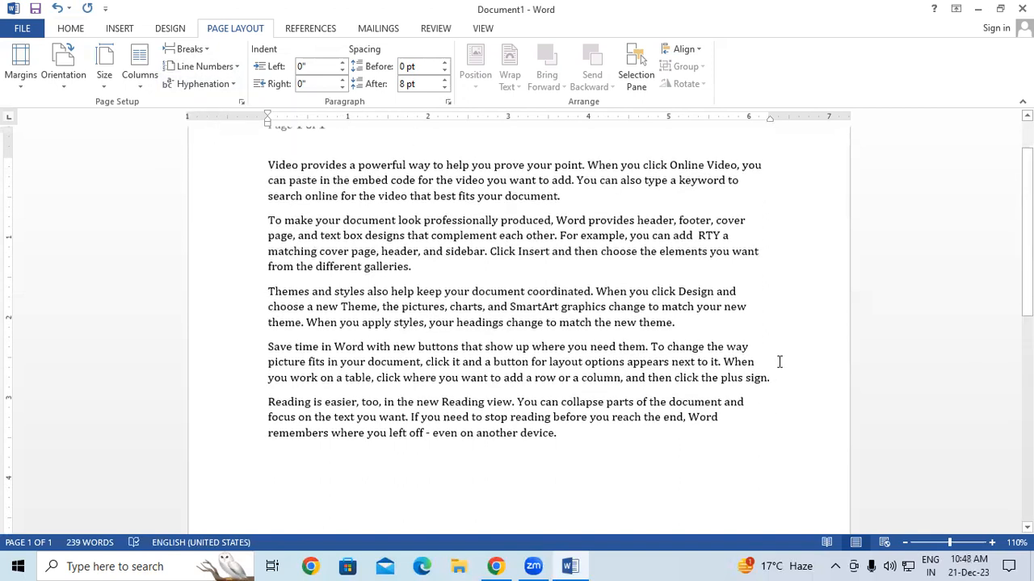
scroll(645, 357, "up", 2)
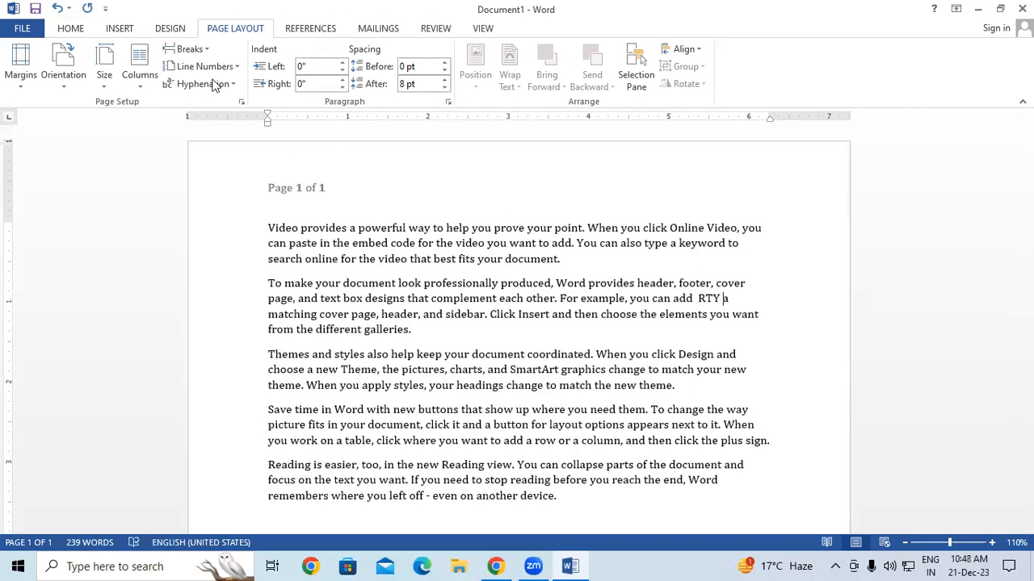
Apply the Office theme to the document and set the current design as the default for new documents.
left_click(170, 28)
left_click(25, 73)
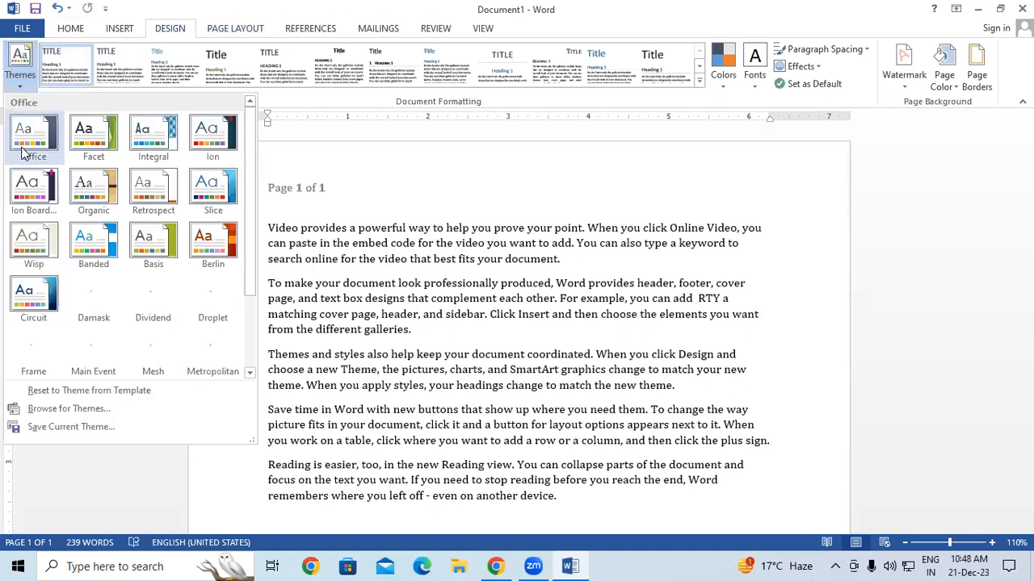
left_click(24, 137)
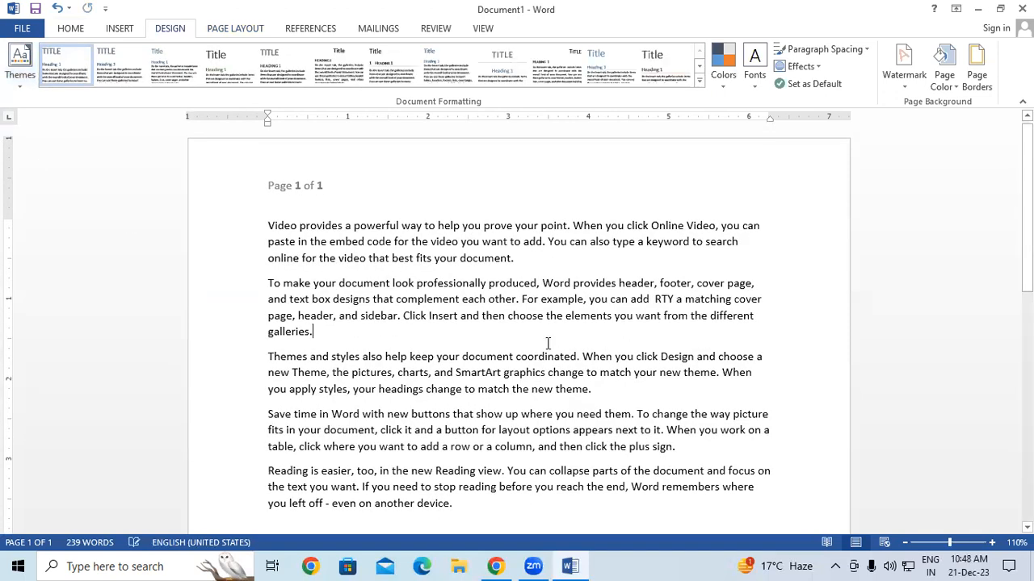
scroll(548, 343, "down", 2)
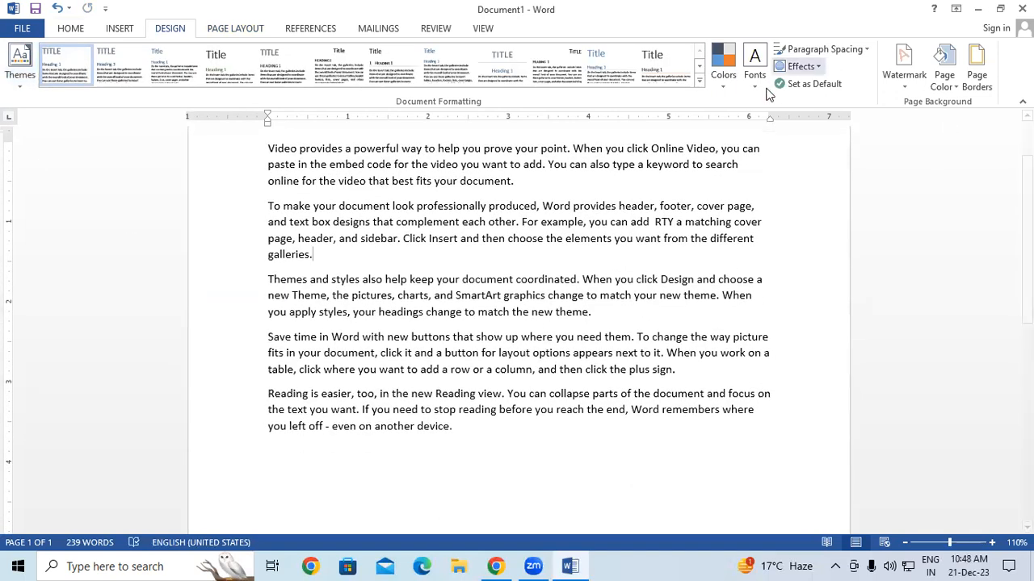
left_click(808, 84)
left_click(491, 329)
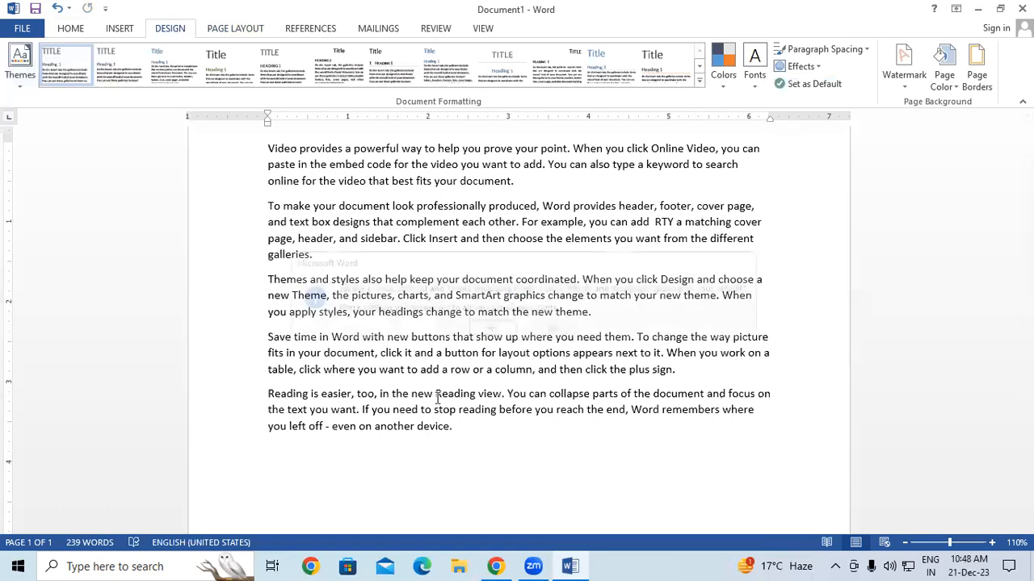
Replace all of the document's text with fresh sample text generated by =RAND().
key("ctrl+a")
key("Delete")
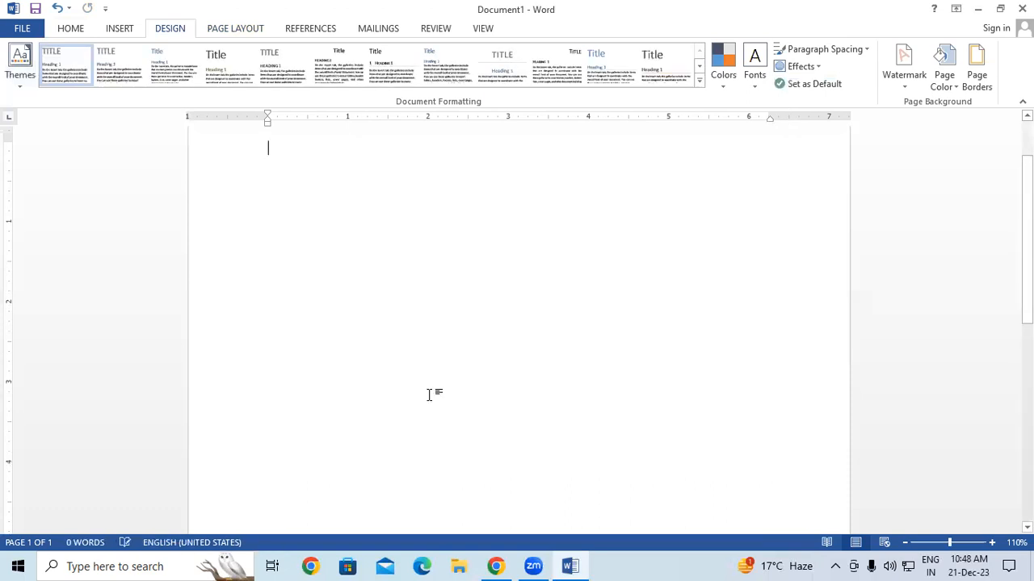
type("=RAND")
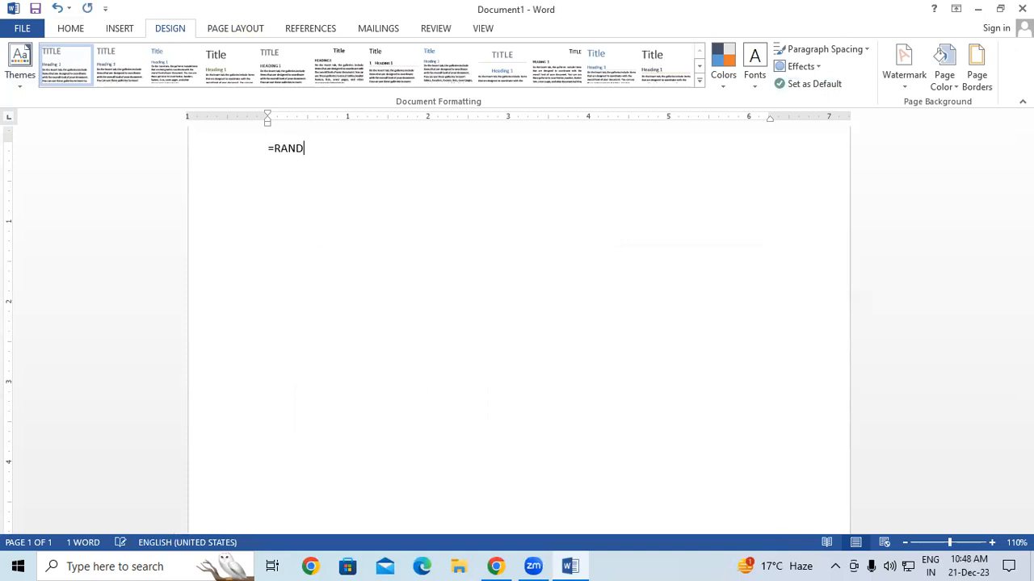
type("()")
key("Return")
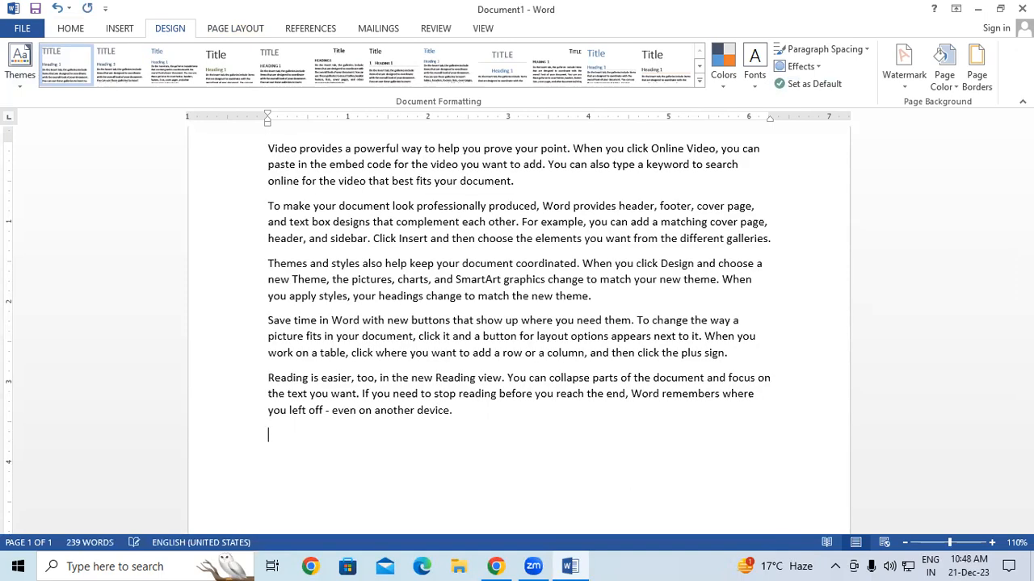
scroll(544, 277, "up", 2)
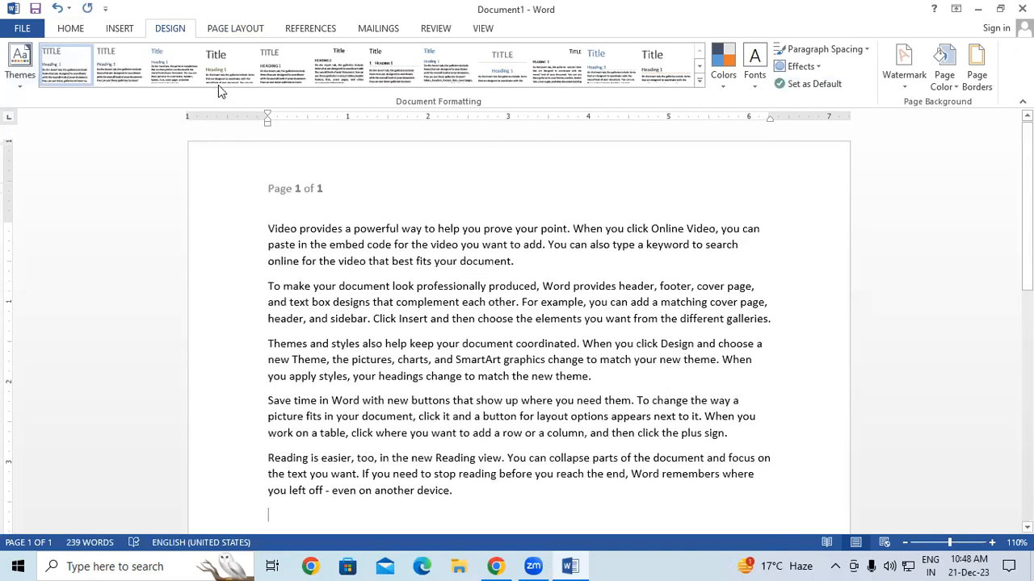
Apply automatic hyphenation and insert "TTH GHT" before "picture" in the paragraph beginning "Save time in Word".
left_click(232, 30)
left_click(202, 84)
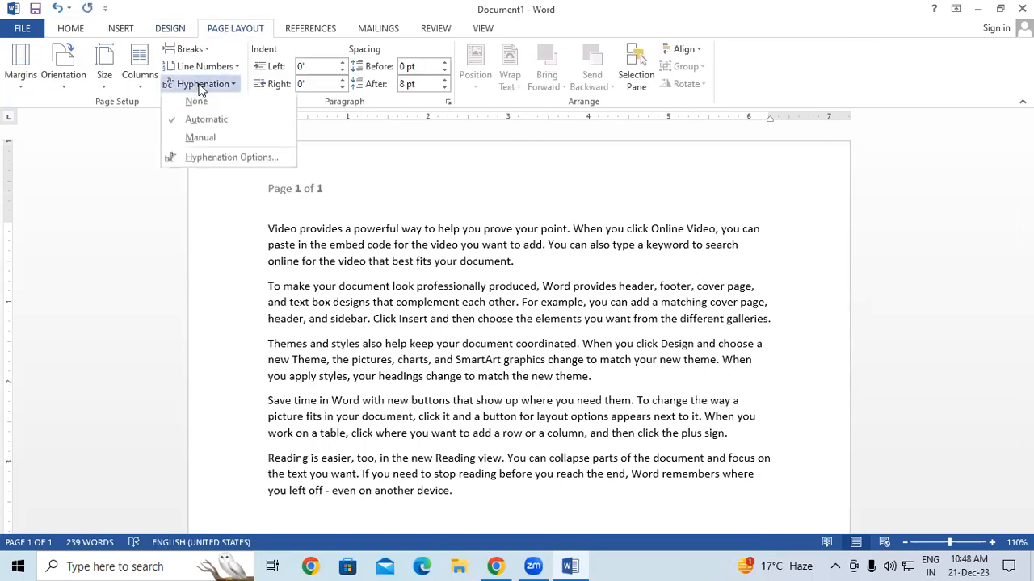
left_click(217, 120)
scroll(587, 307, "down", 2)
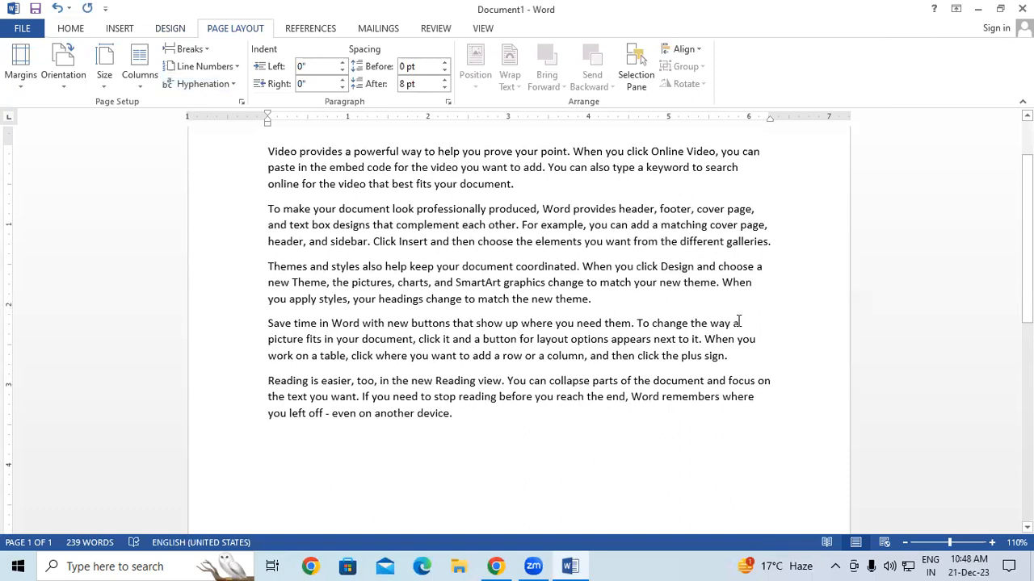
type("TTH")
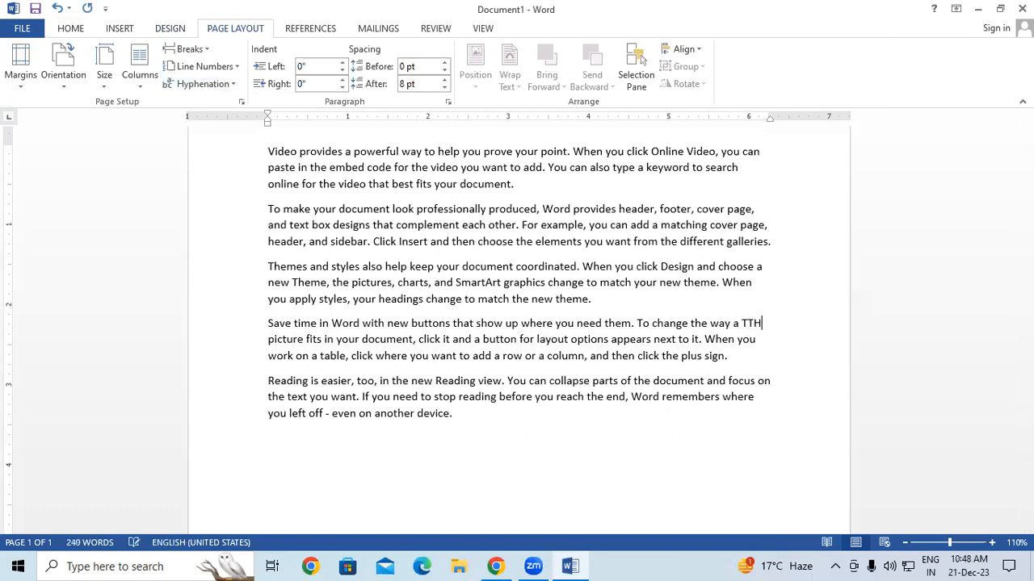
type(" GHT")
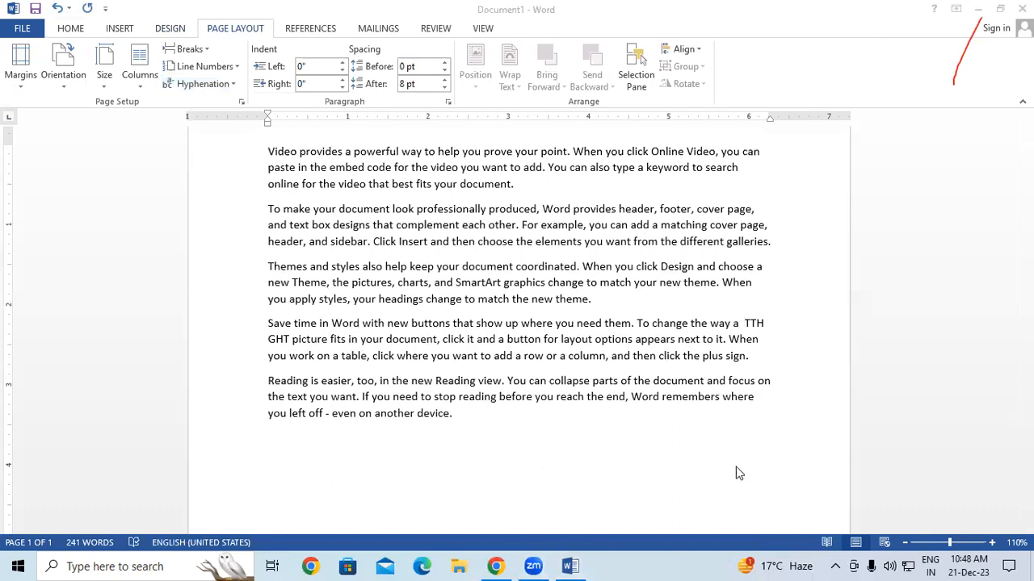
left_click(745, 369)
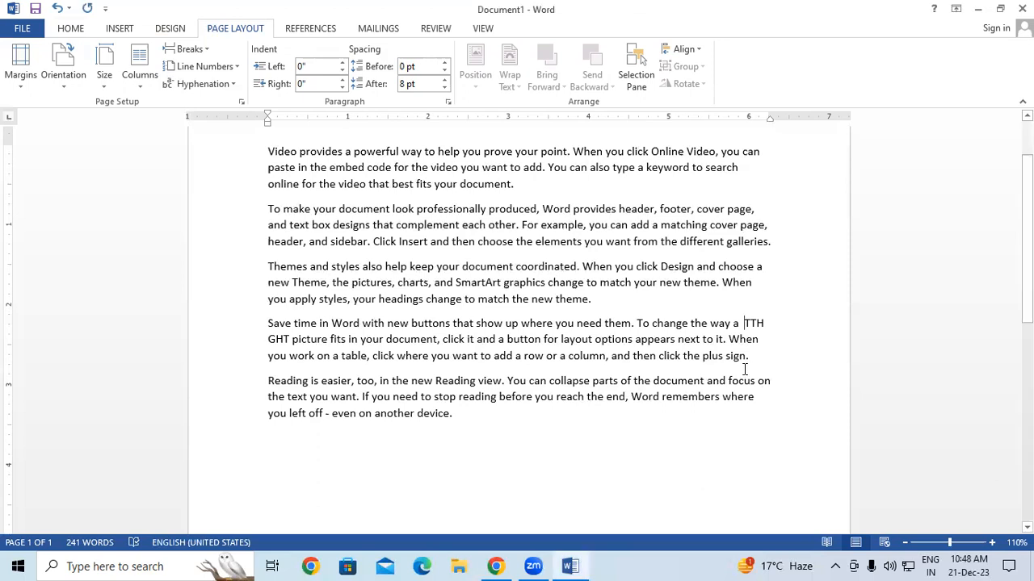
scroll(427, 418, "down", 1)
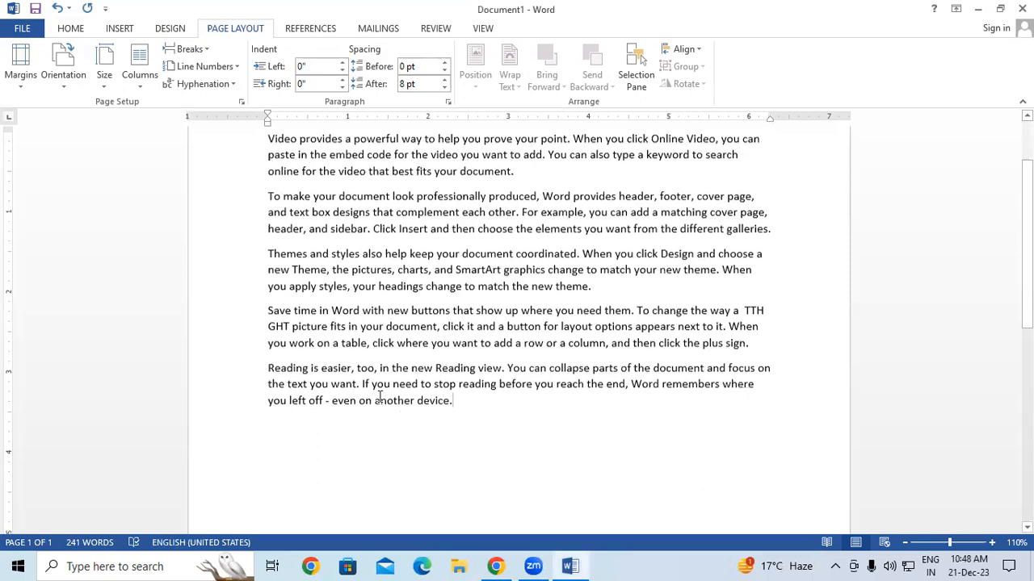
Insert "GHGH FH" after "you want from" in the second paragraph to test how the line wraps.
left_click(726, 230)
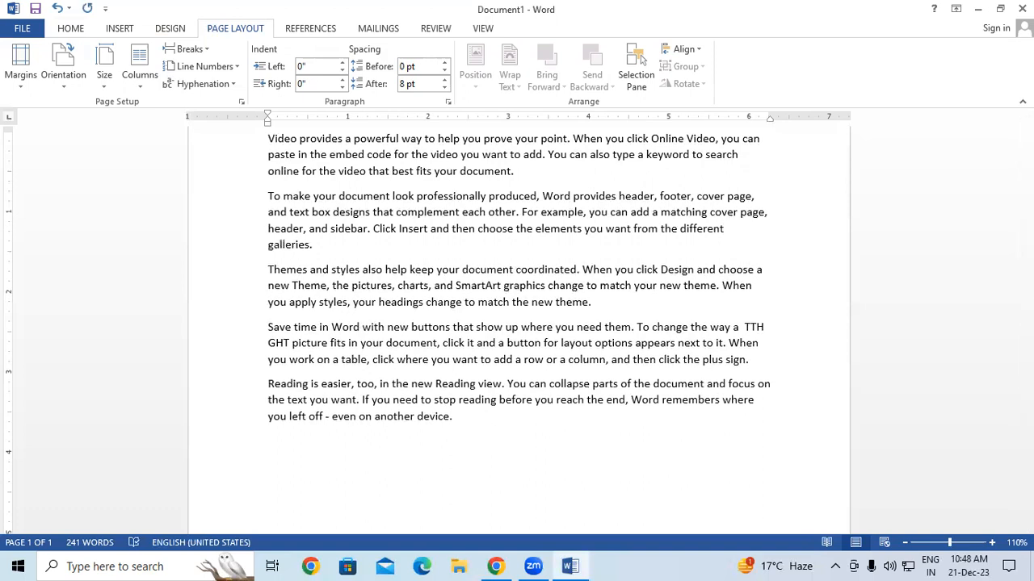
key("BackSpace")
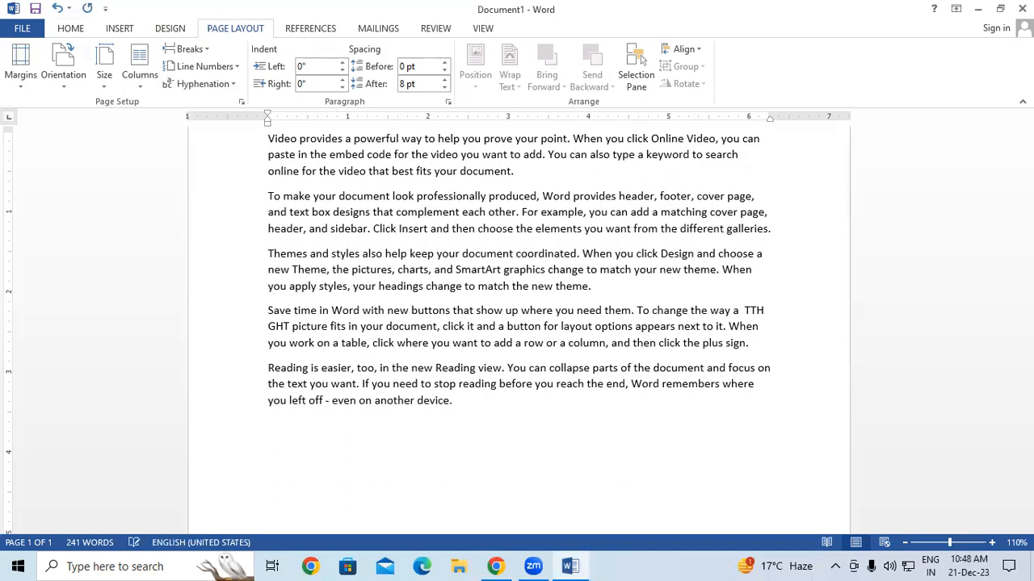
left_click(659, 228)
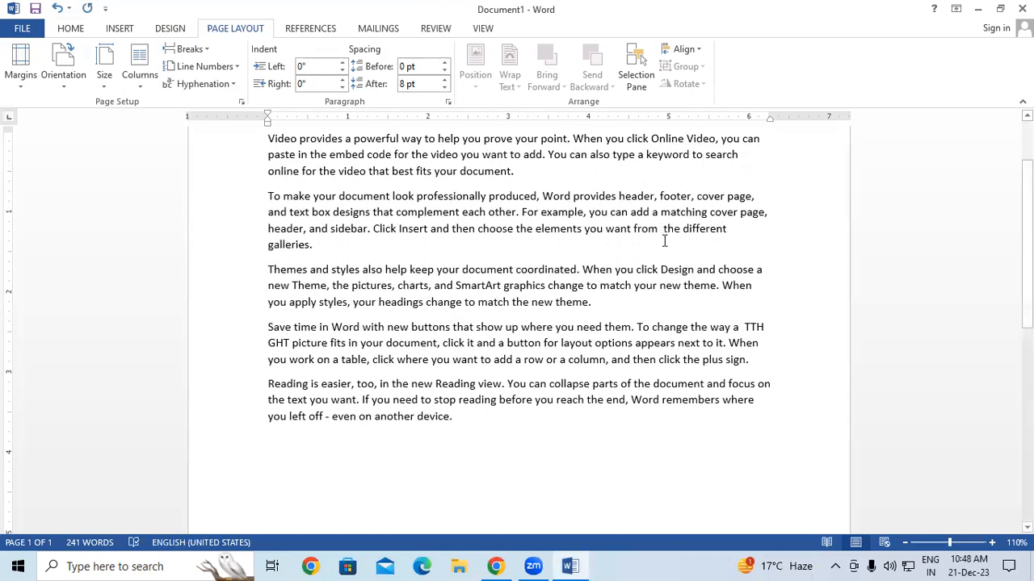
type("GHGH")
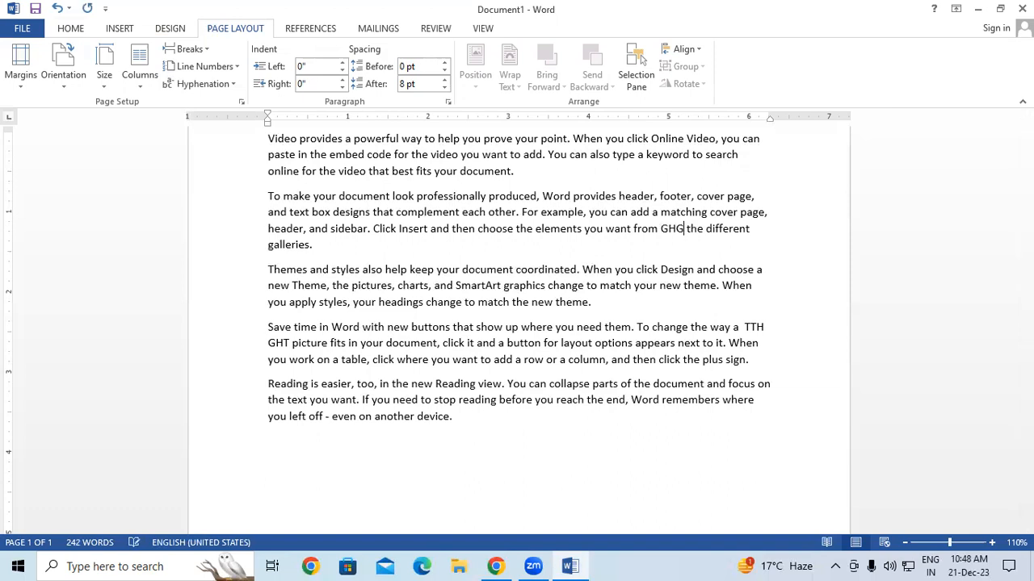
type(" FH")
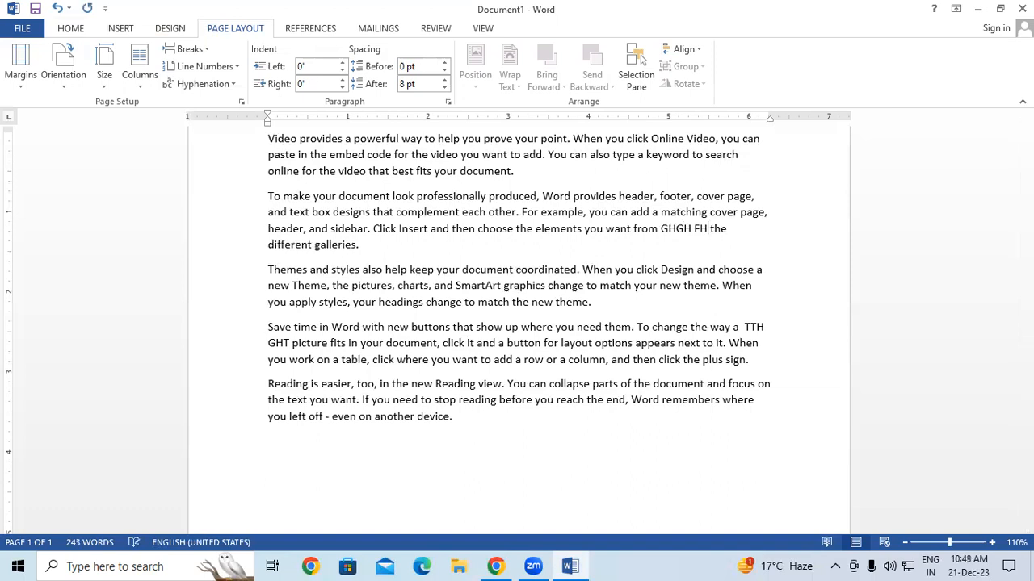
Turn off hyphenation and run manual hyphenation on the document.
left_click(228, 89)
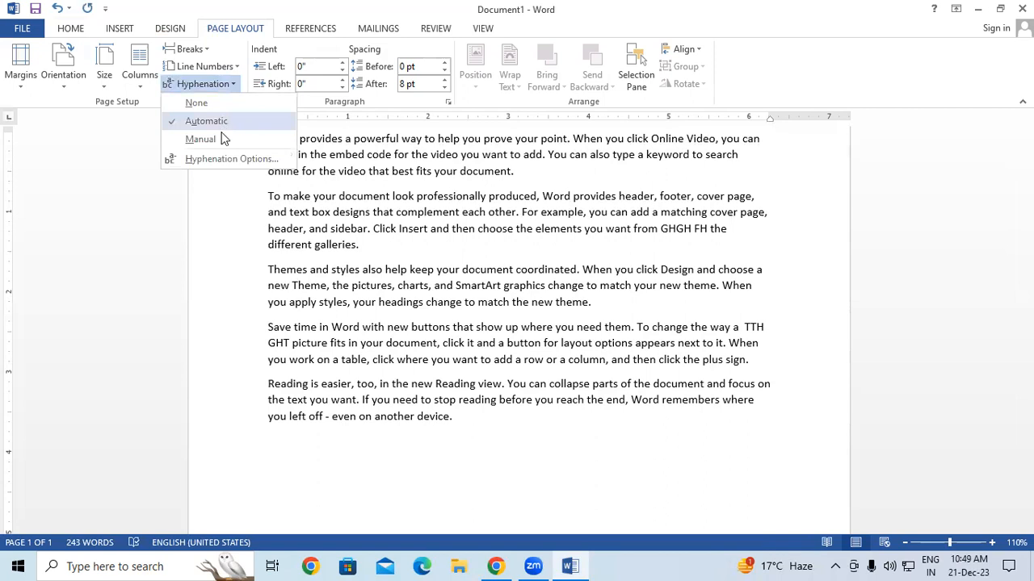
scroll(364, 246, "up", 1)
scroll(363, 246, "up", 3)
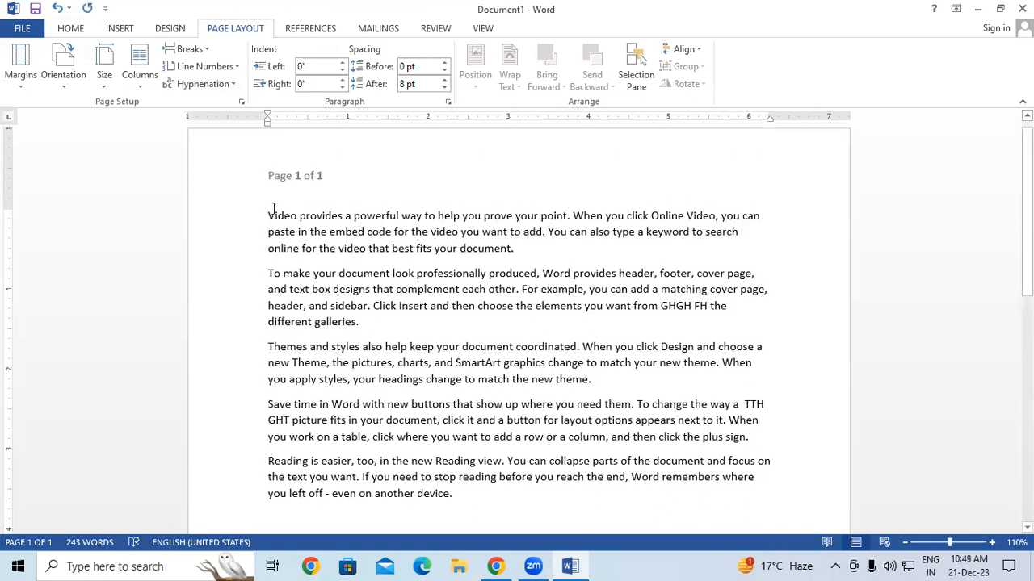
left_click(206, 84)
left_click(197, 110)
left_click(197, 88)
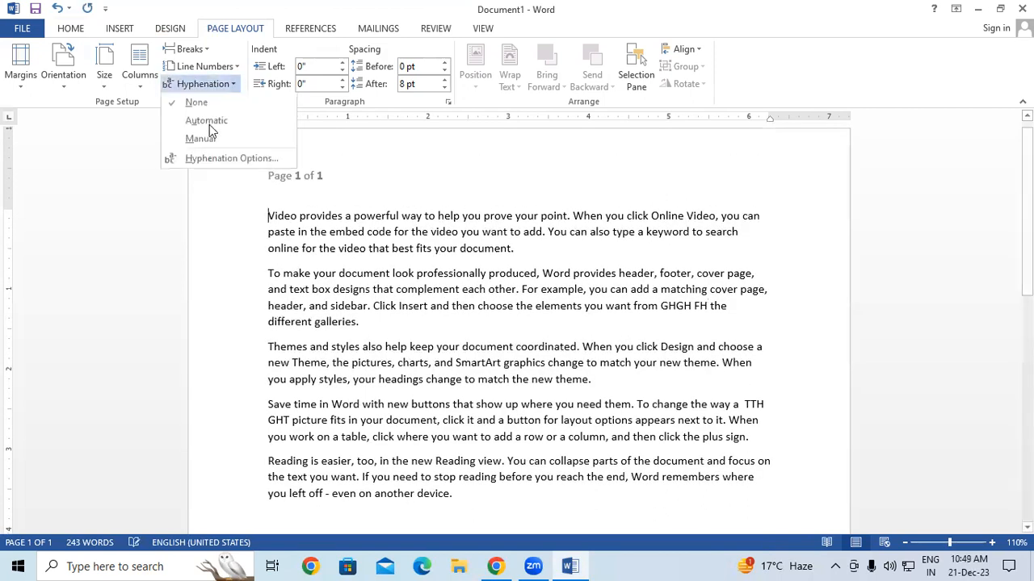
left_click(212, 140)
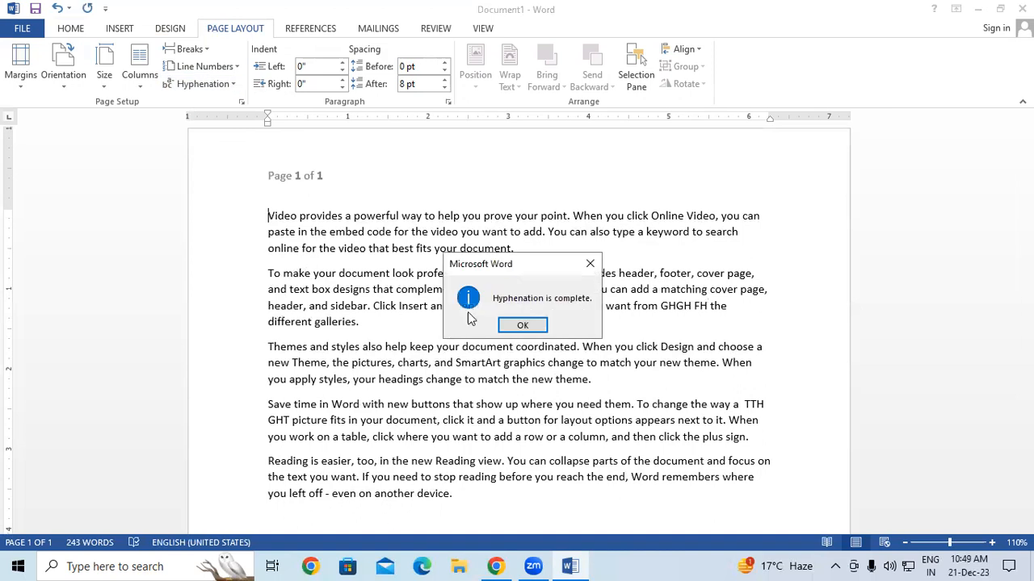
left_click(518, 325)
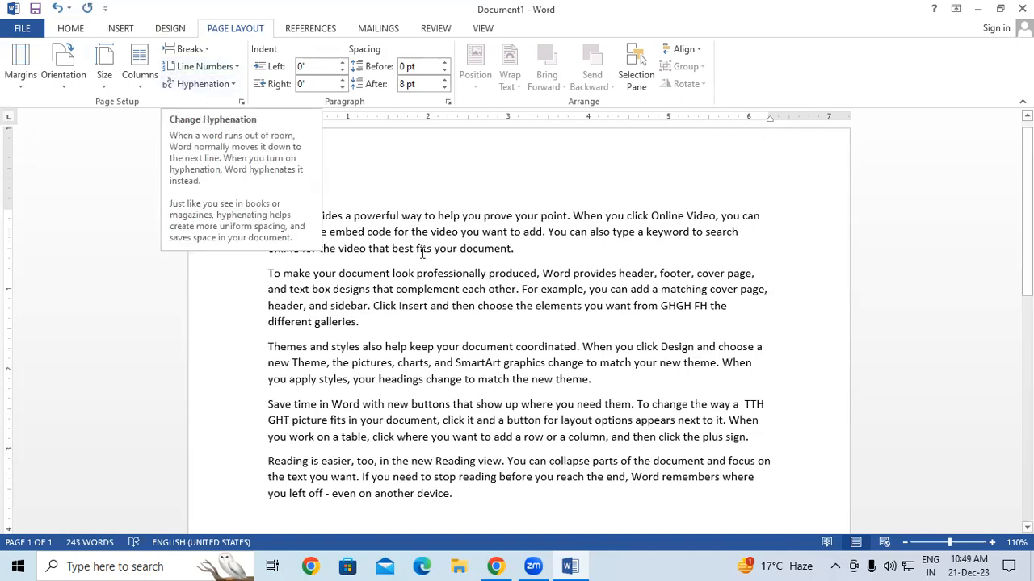
left_click_drag(262, 217, 364, 325)
left_click_drag(577, 401, 765, 413)
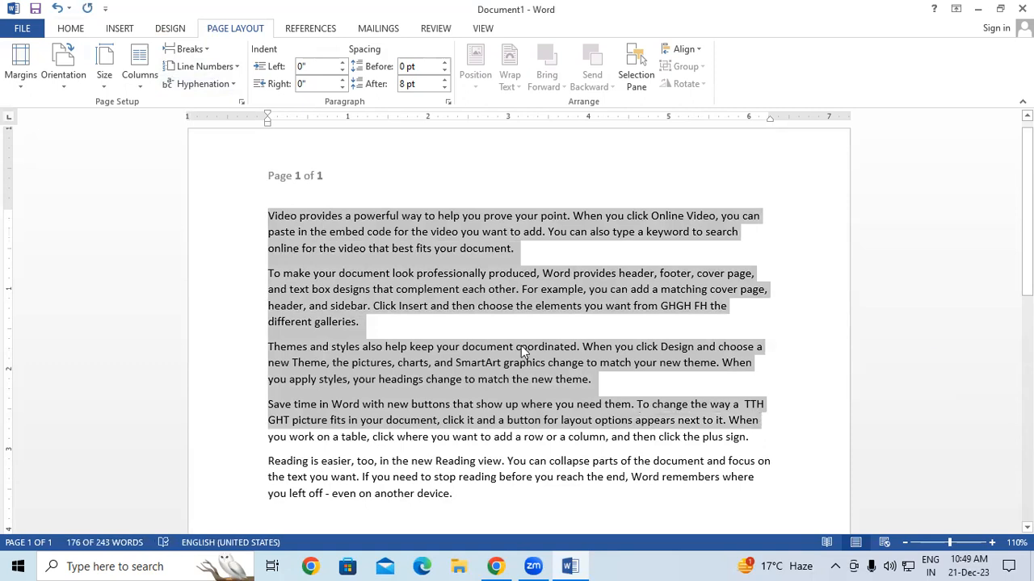
scroll(284, 166, "up", 1)
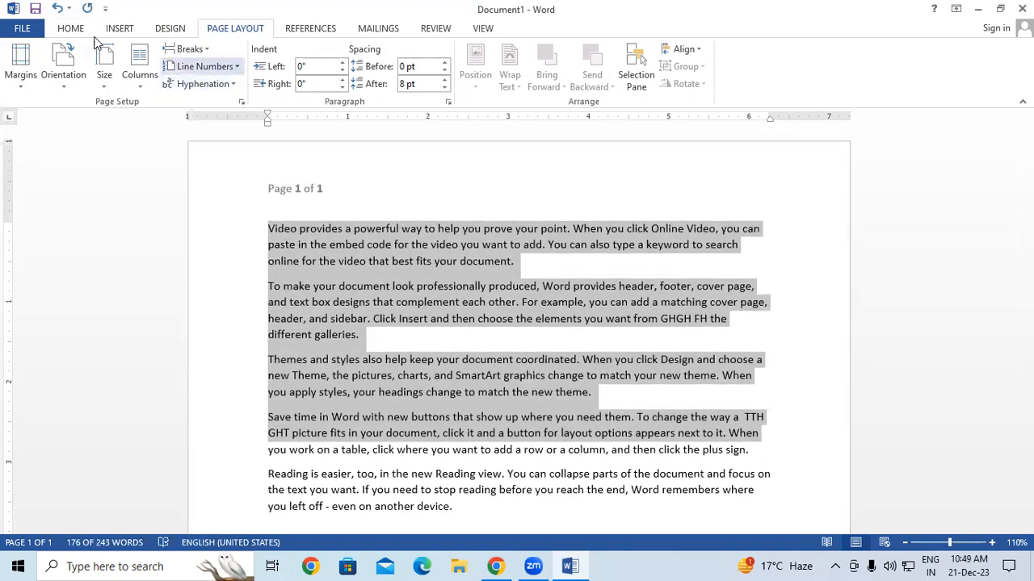
left_click(560, 273)
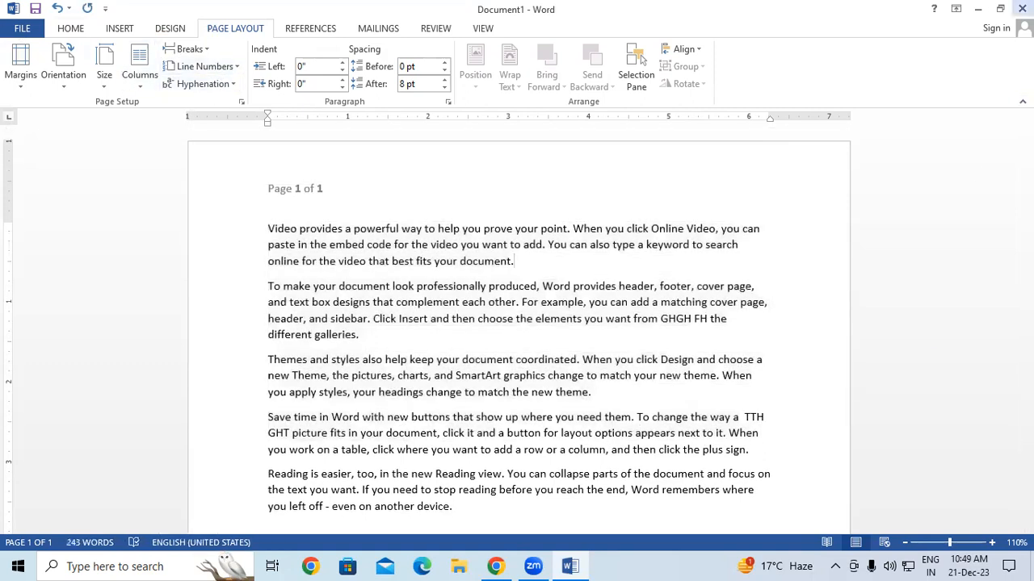
Close the Word document without saving its changes.
left_click(1022, 8)
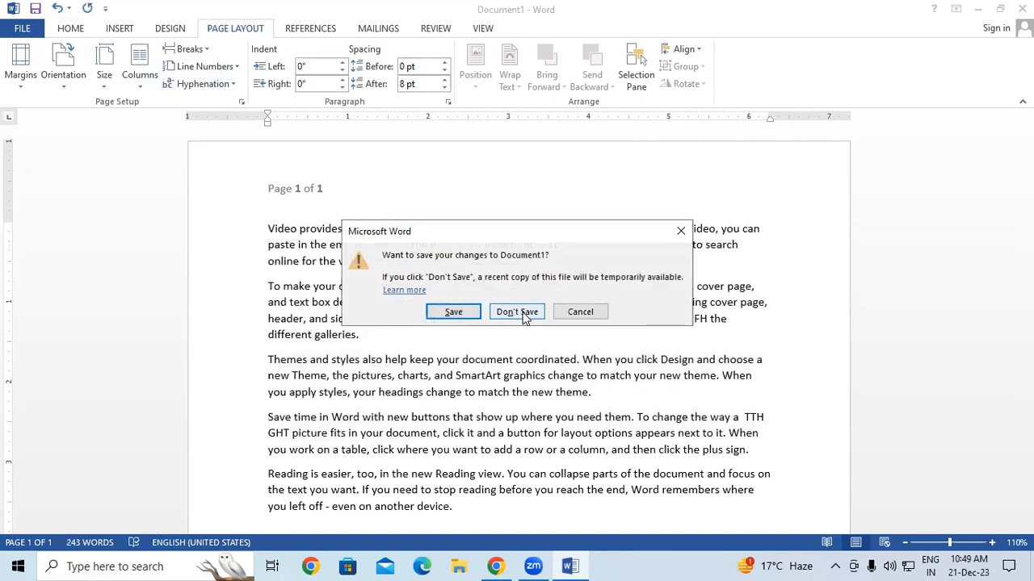
left_click(525, 314)
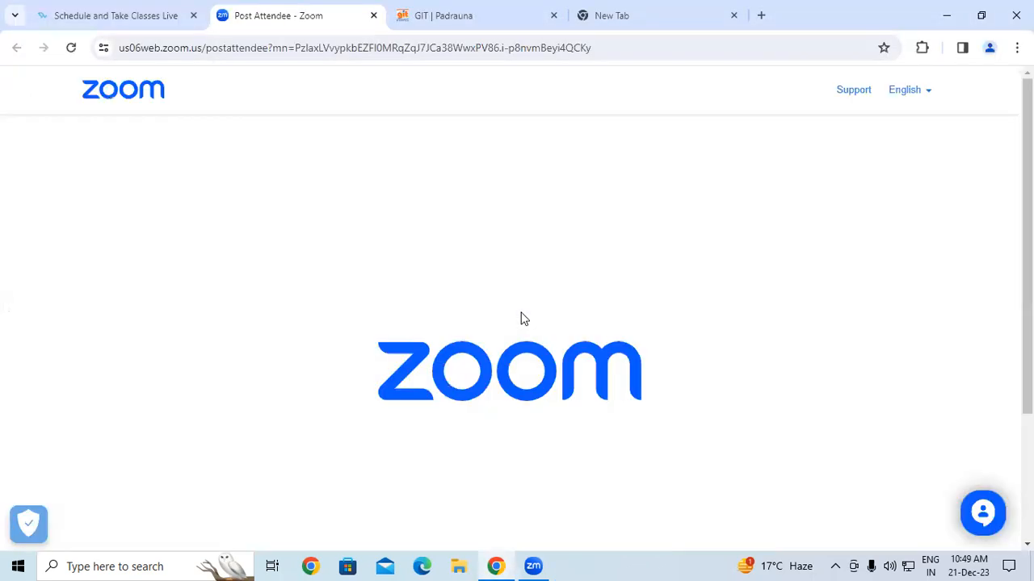
Search Google for "certificate design in ms word" in the empty new browser tab.
left_click(634, 22)
left_click(585, 46)
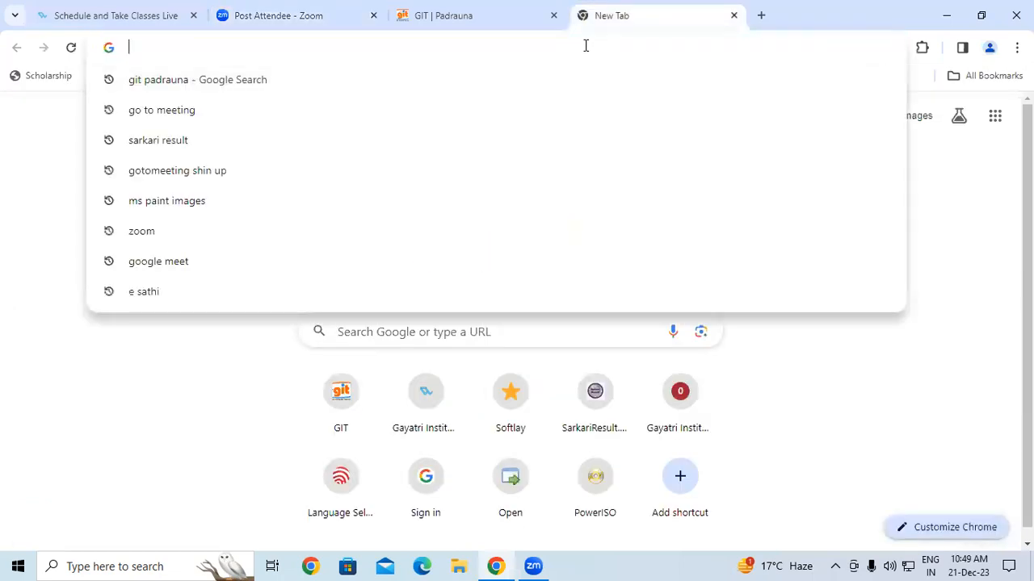
type("DE")
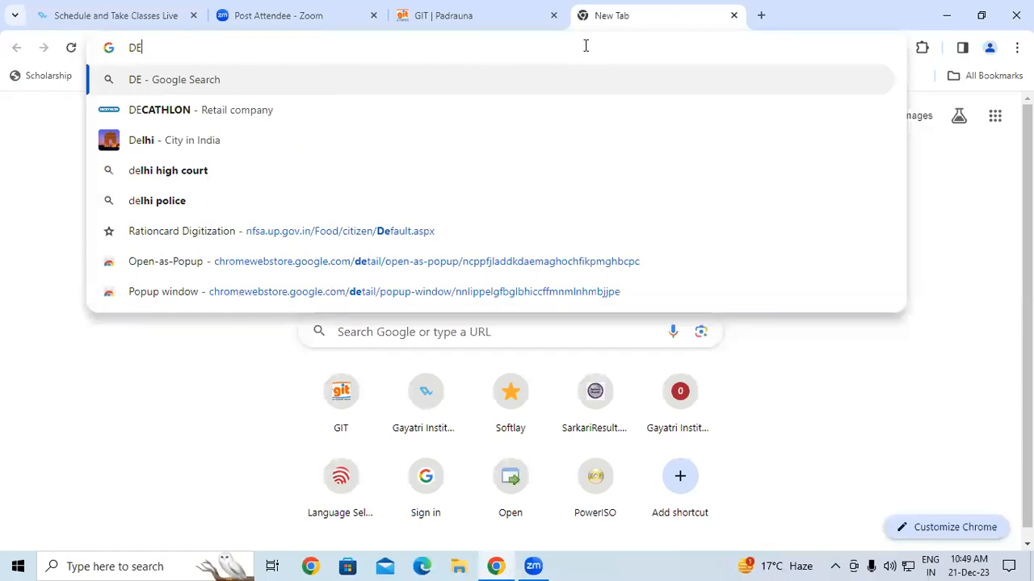
key("BackSpace")
key("BackSpace")
type("CERTI")
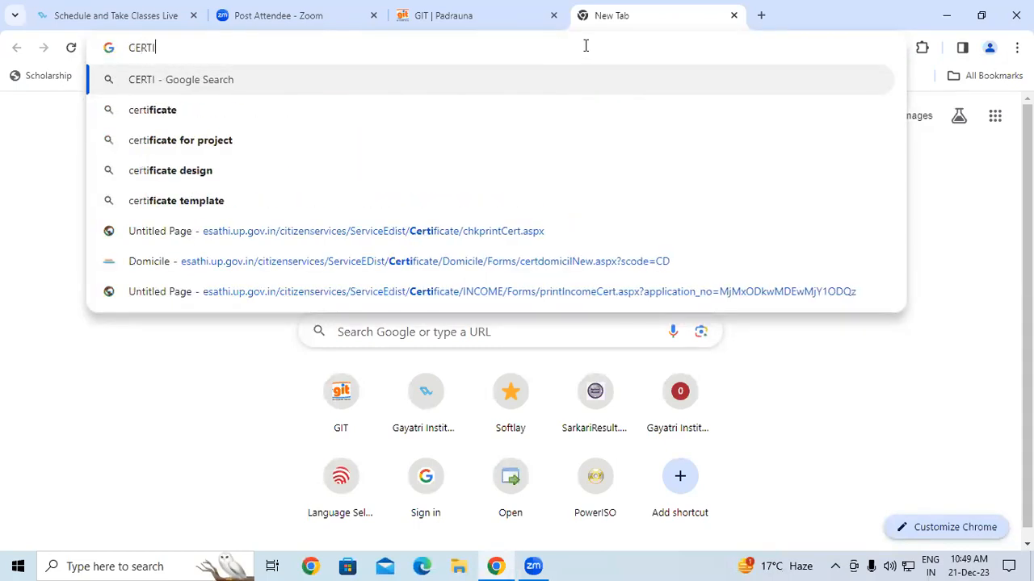
key("Down")
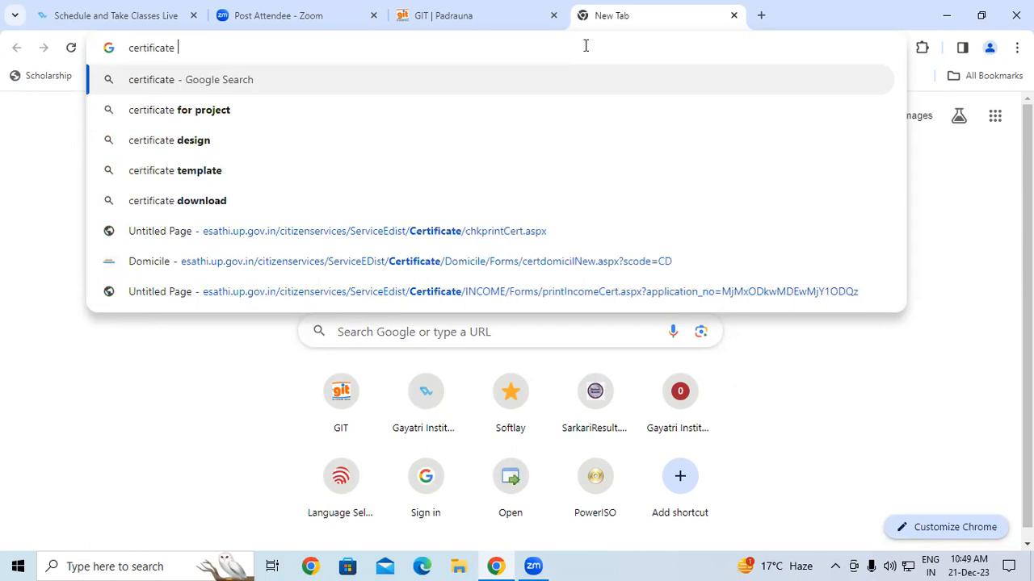
key("Down")
key("Down")
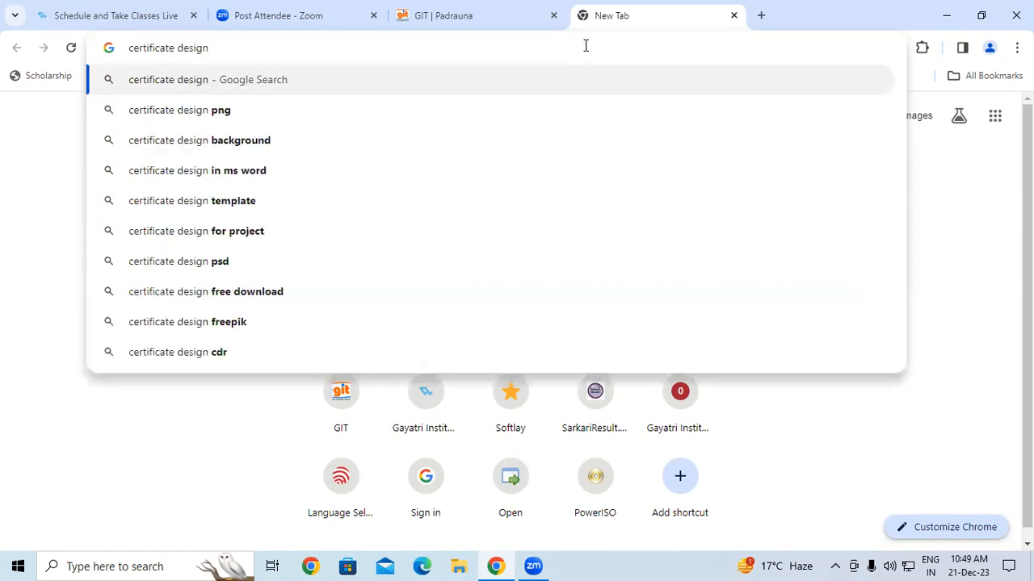
key("Down")
key("Down")
key("Down")
key("Return")
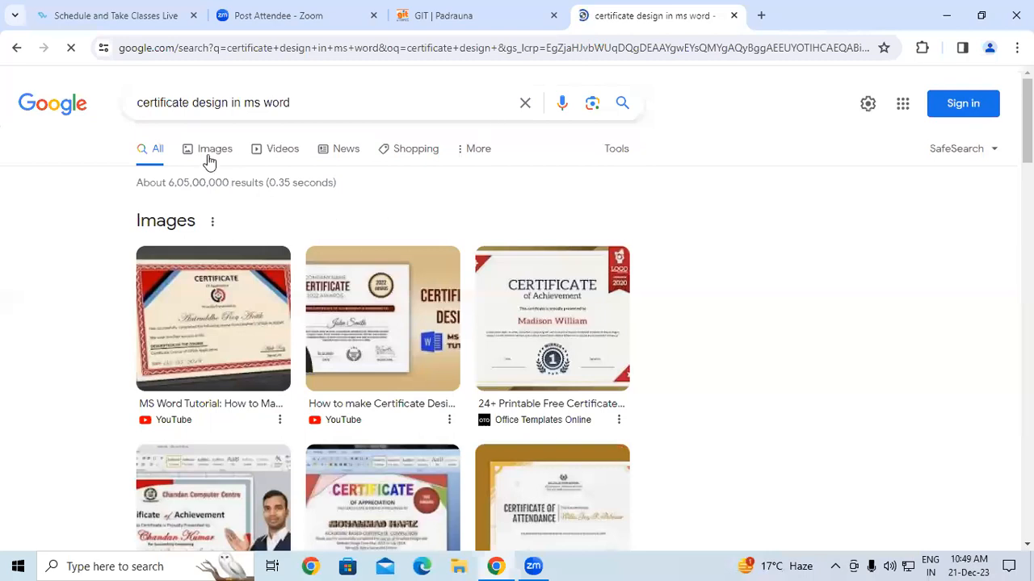
Browse the image results and open the preview of Etsy's blue and yellow Certificate of Appreciation template.
left_click(208, 158)
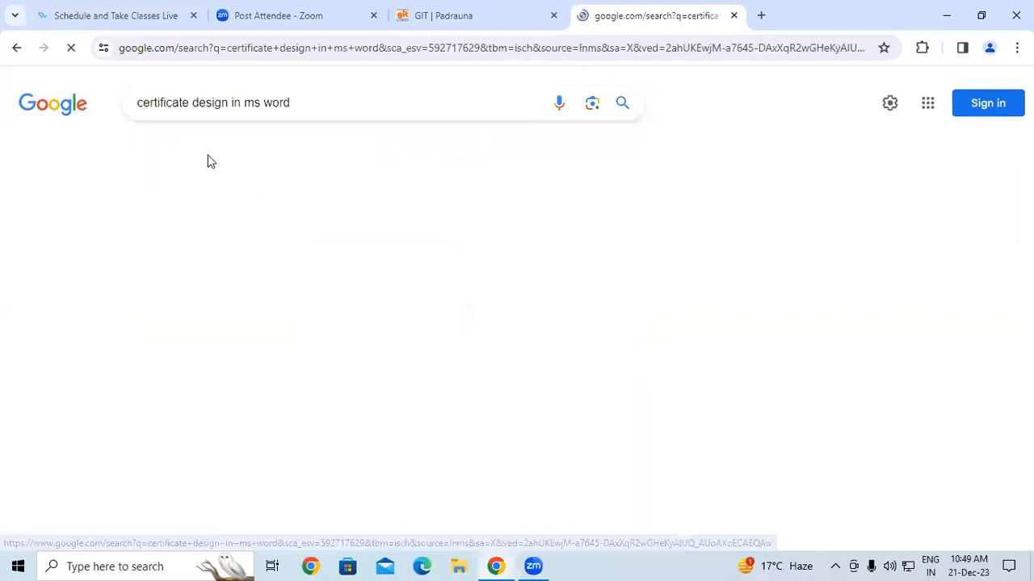
scroll(614, 229, "down", 3)
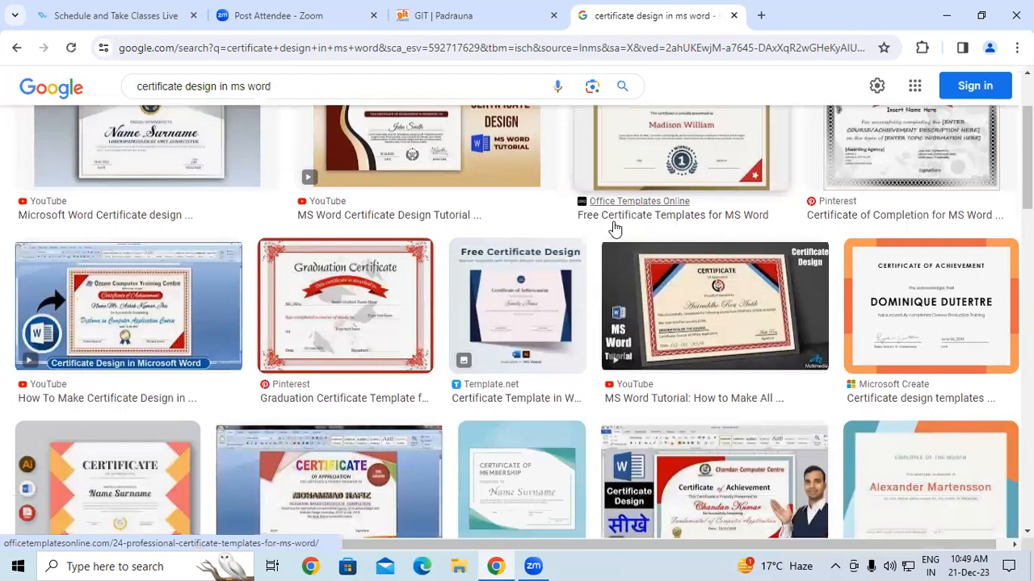
scroll(613, 229, "down", 2)
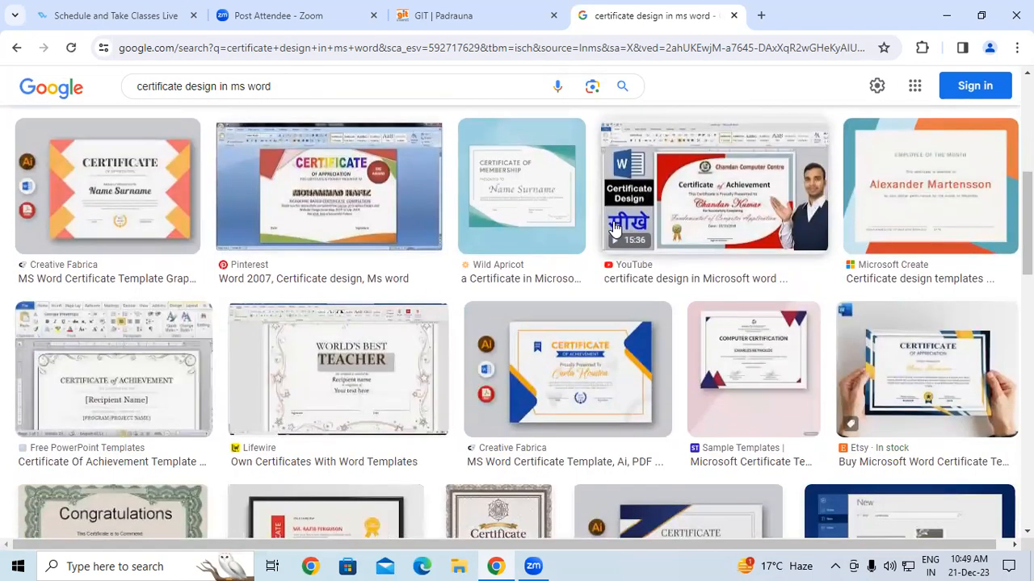
scroll(614, 229, "down", 2)
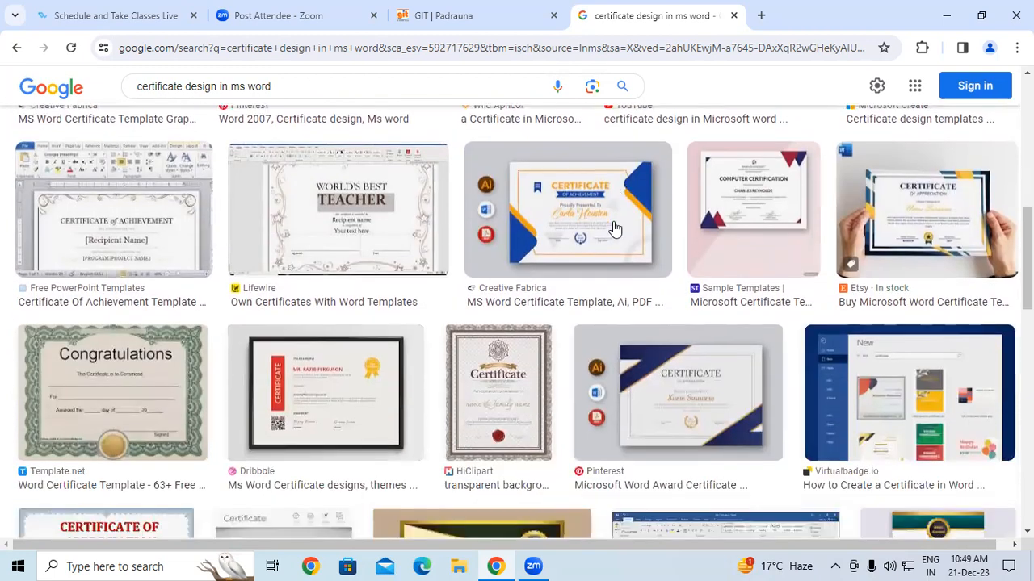
left_click(918, 198)
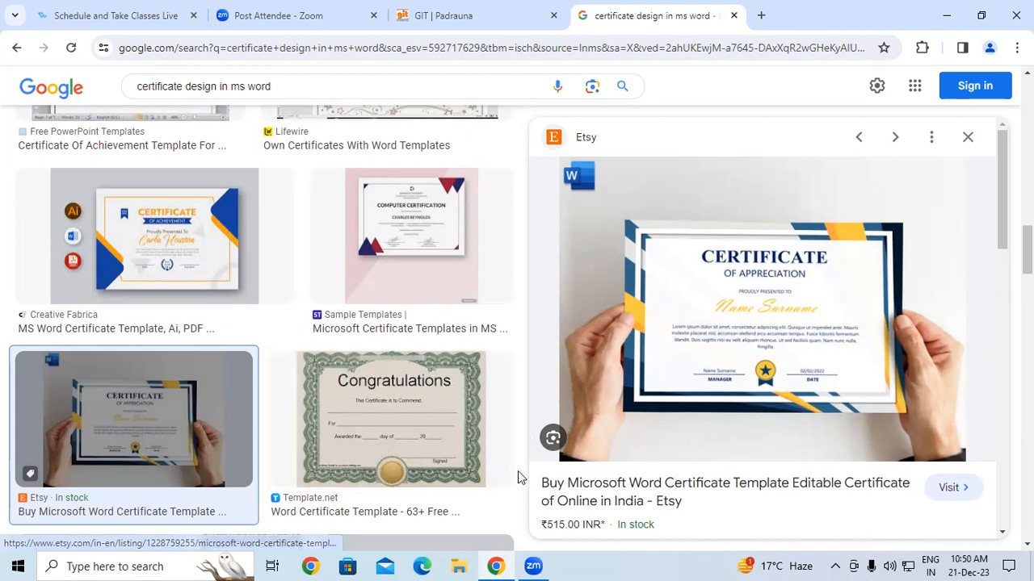
Open Word, create a blank document and set its page orientation to landscape.
key("super+r")
key("Return")
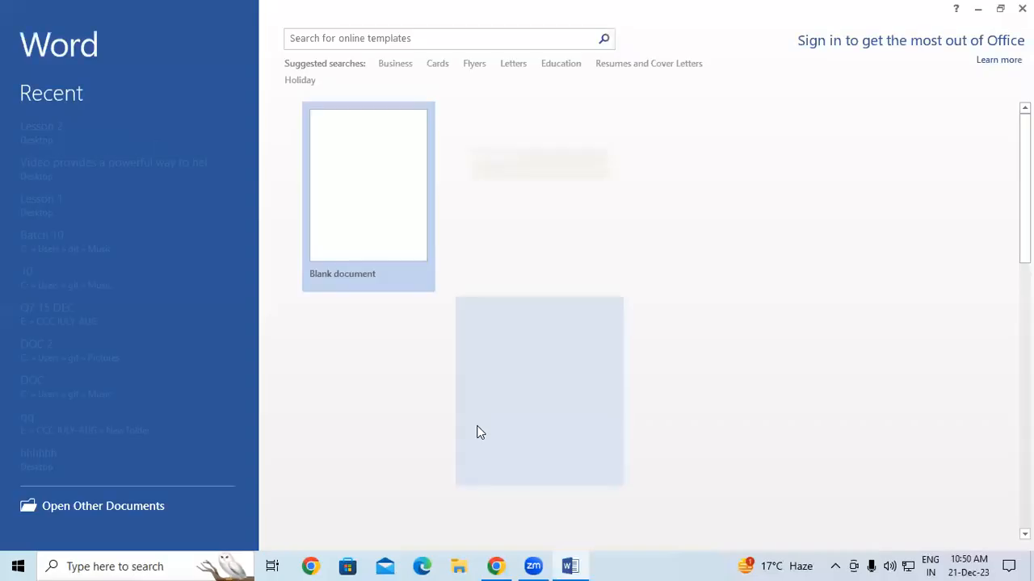
left_click(404, 238)
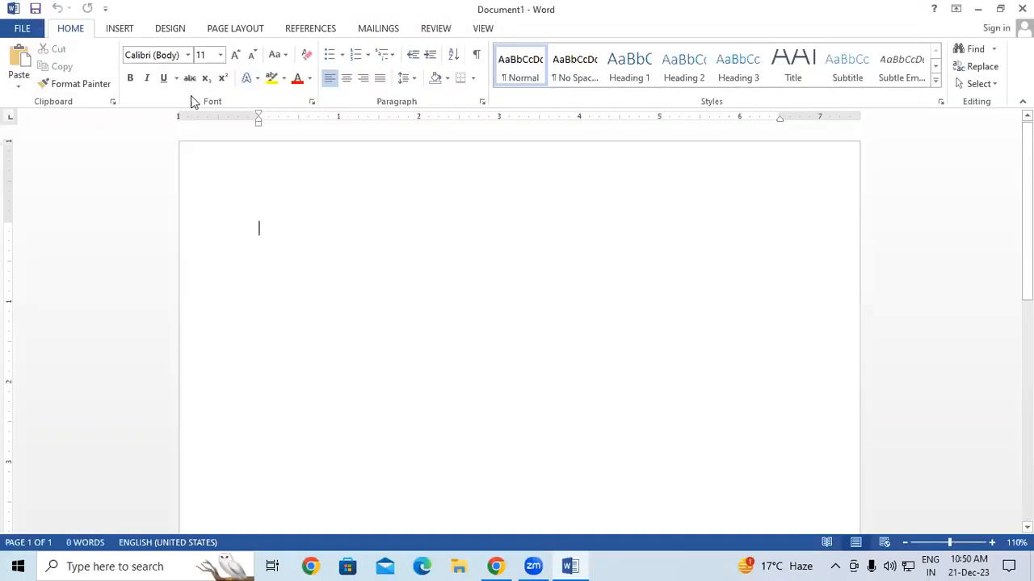
left_click(224, 29)
left_click(63, 68)
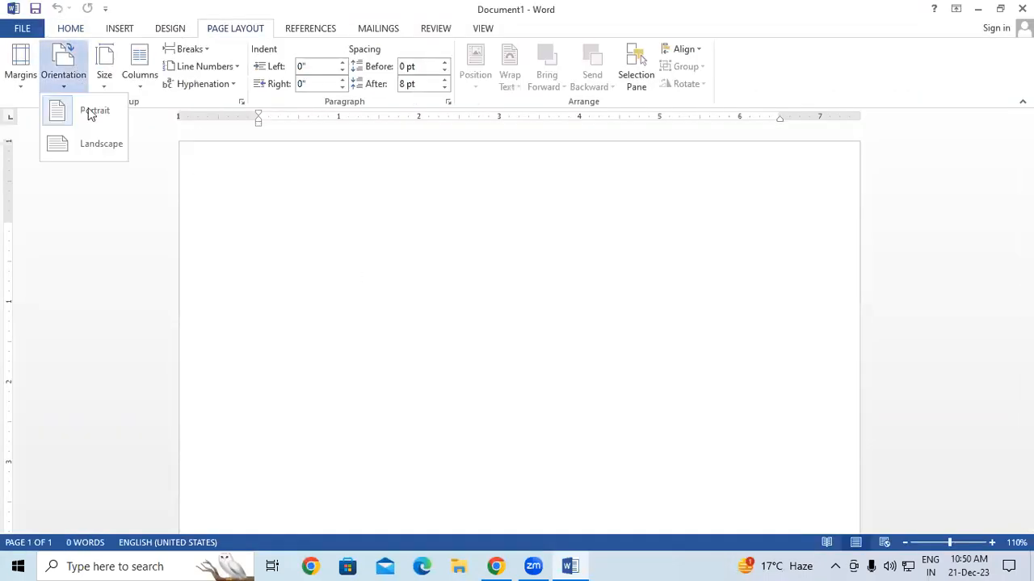
left_click(81, 146)
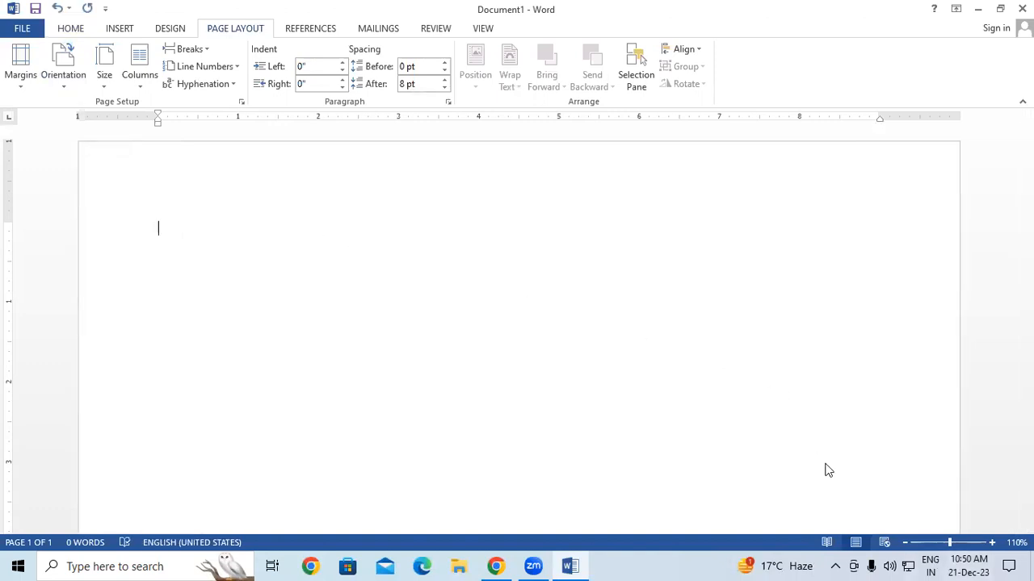
Set a custom paper height of 7" for the whole document, keeping the width at 11".
left_click(904, 543)
left_click(904, 543)
left_click(904, 542)
left_click(905, 543)
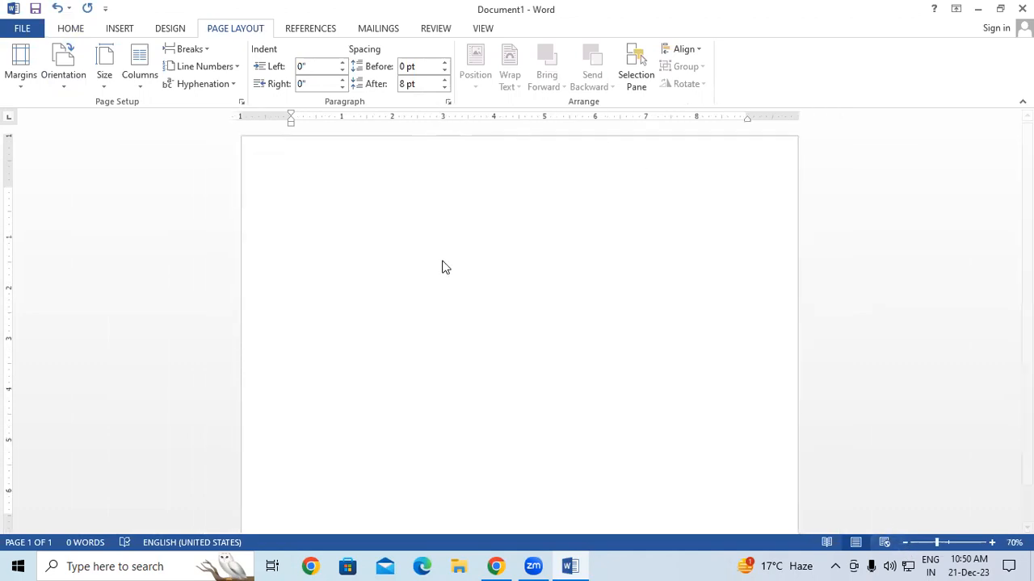
scroll(443, 266, "down", 1)
scroll(442, 261, "up", 1)
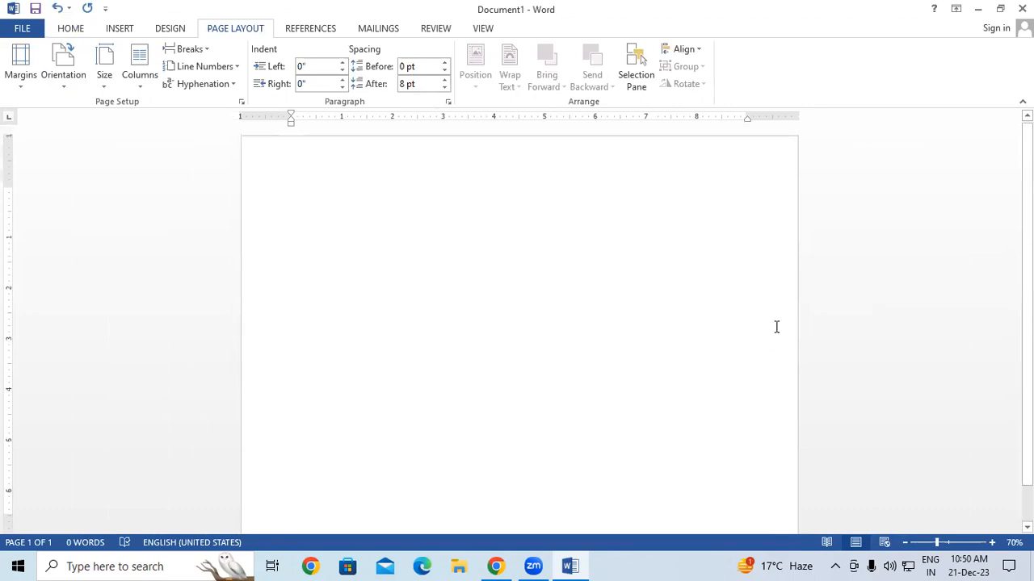
left_click(104, 65)
left_click(137, 436)
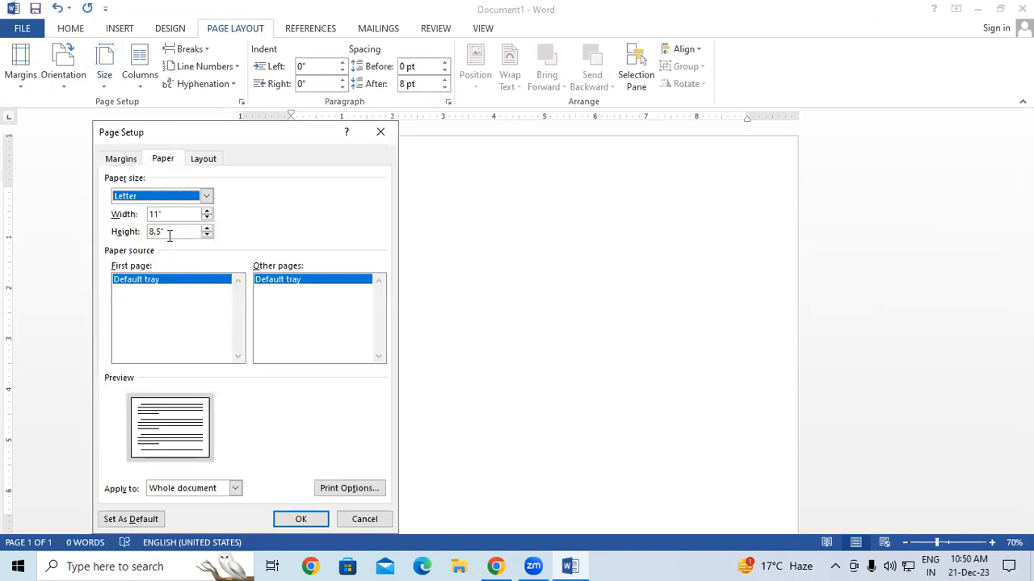
left_click_drag(167, 233, 148, 233)
left_click(208, 235)
left_click(207, 235)
left_click(207, 235)
left_click(208, 235)
left_click(208, 235)
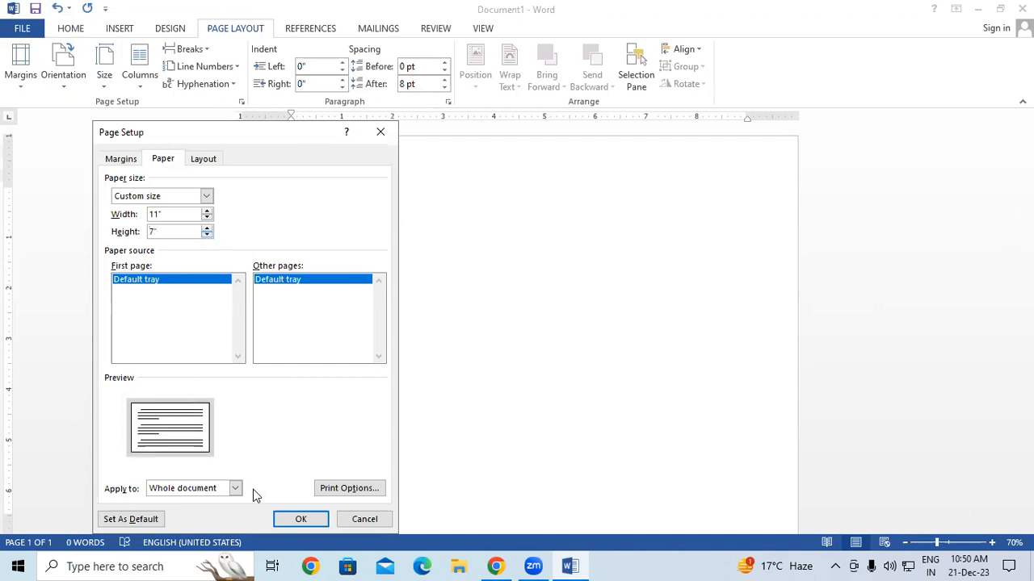
left_click_drag(213, 137, 258, 42)
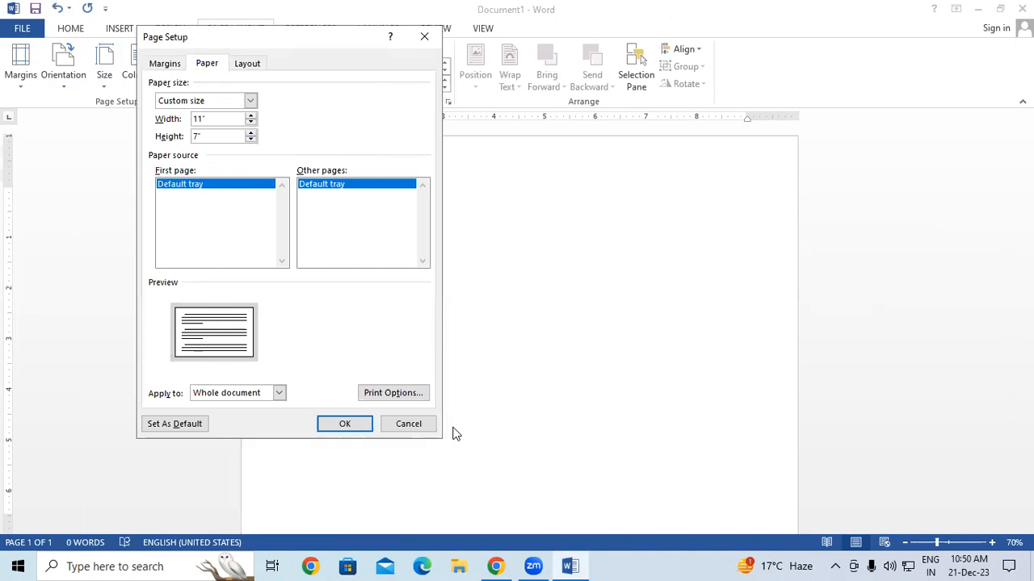
left_click(344, 424)
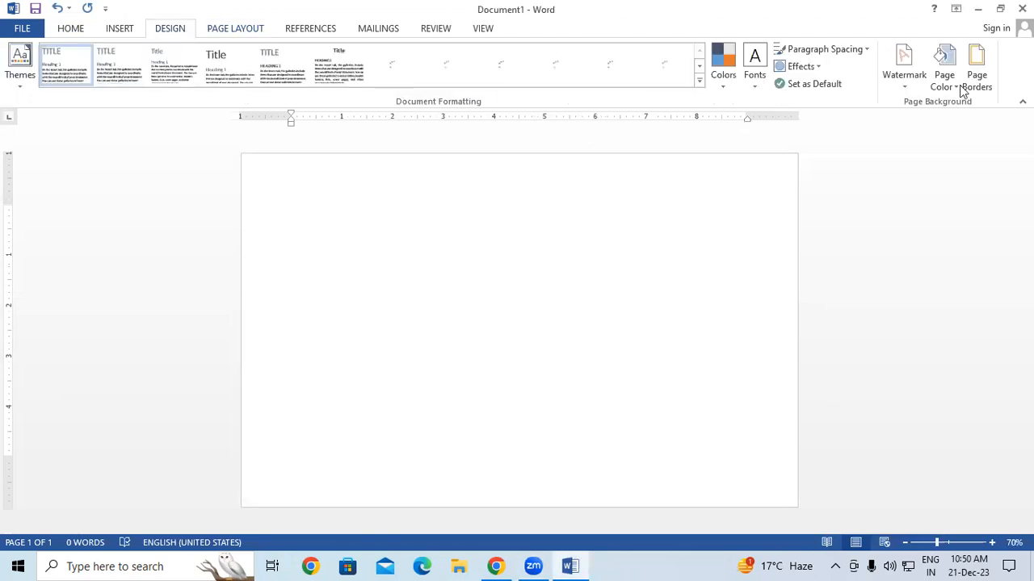
Apply a light grey page color and compare the page with the certificate sample in the browser.
left_click(943, 81)
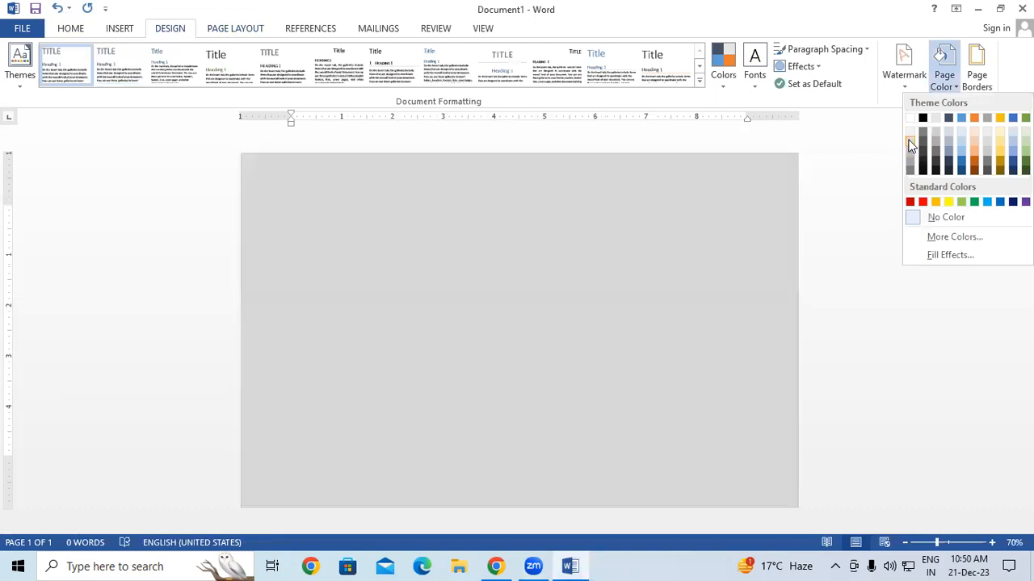
left_click(910, 143)
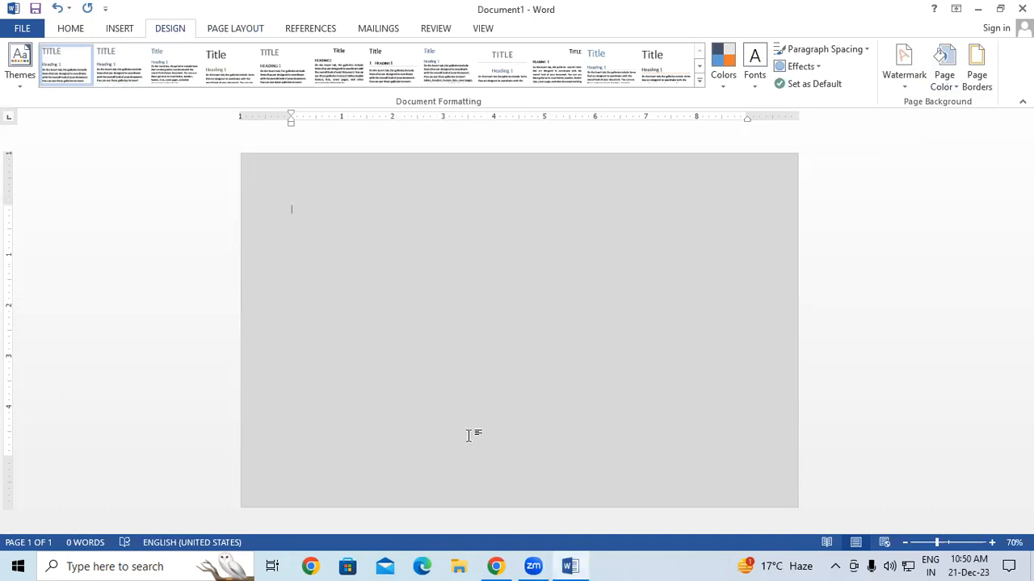
left_click(499, 566)
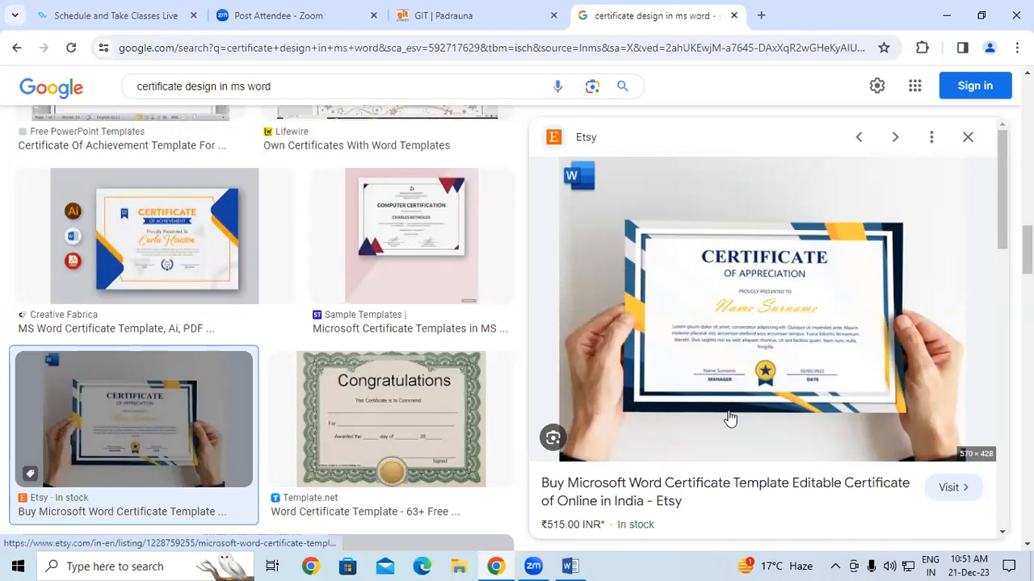
left_click(569, 565)
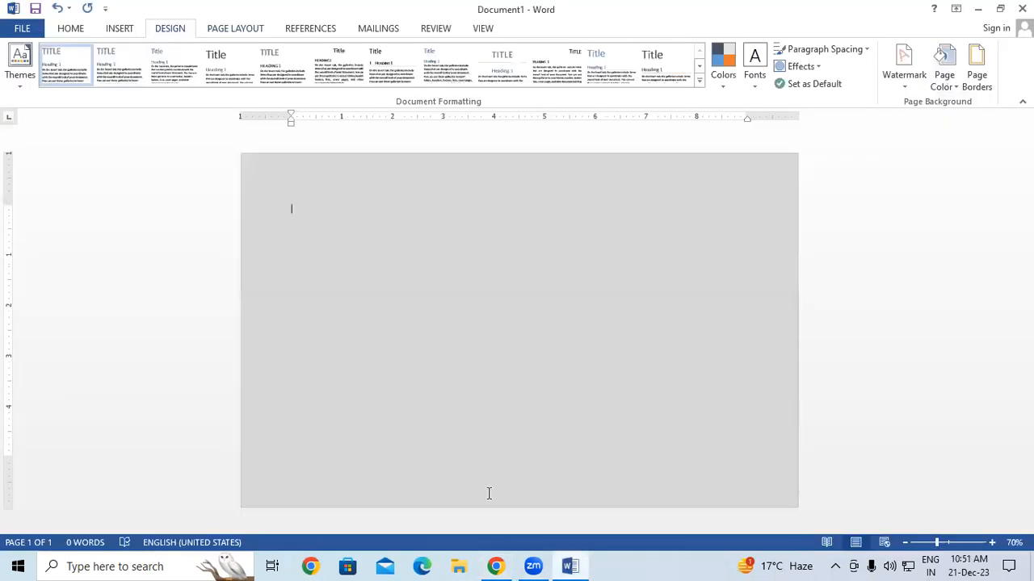
Draw a tall, narrow rectangle about 6.19" high and 0.7" wide in the left part of the Word page.
left_click(119, 28)
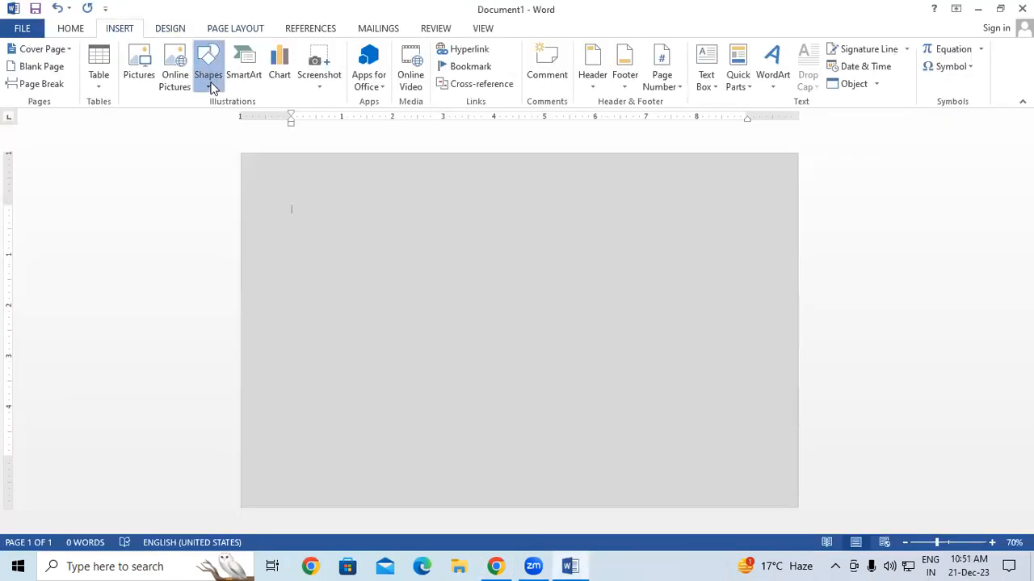
left_click(210, 80)
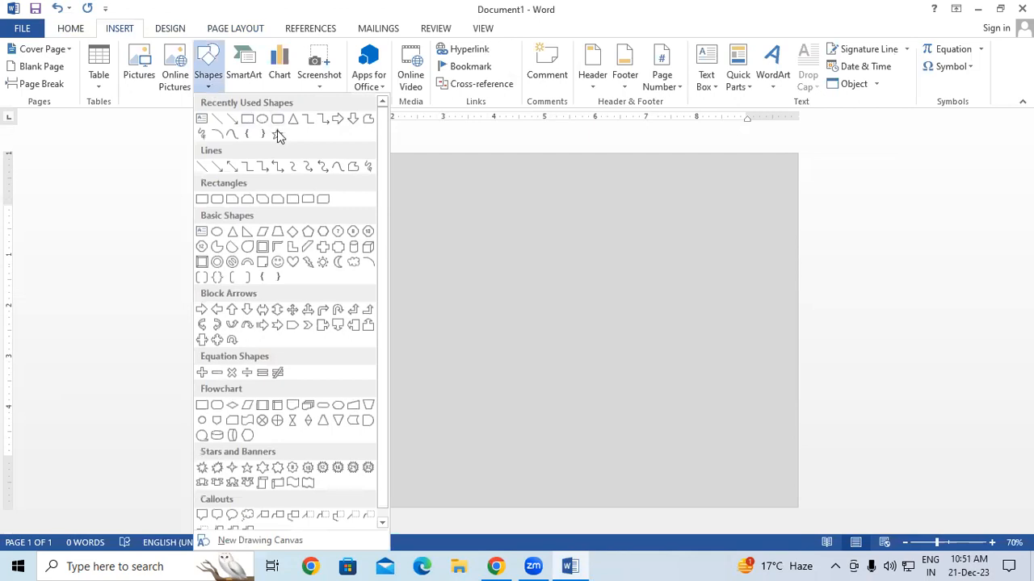
left_click(245, 118)
mouse_move(301, 181)
left_mouse_down()
mouse_move(355, 383)
mouse_move(339, 489)
left_mouse_up()
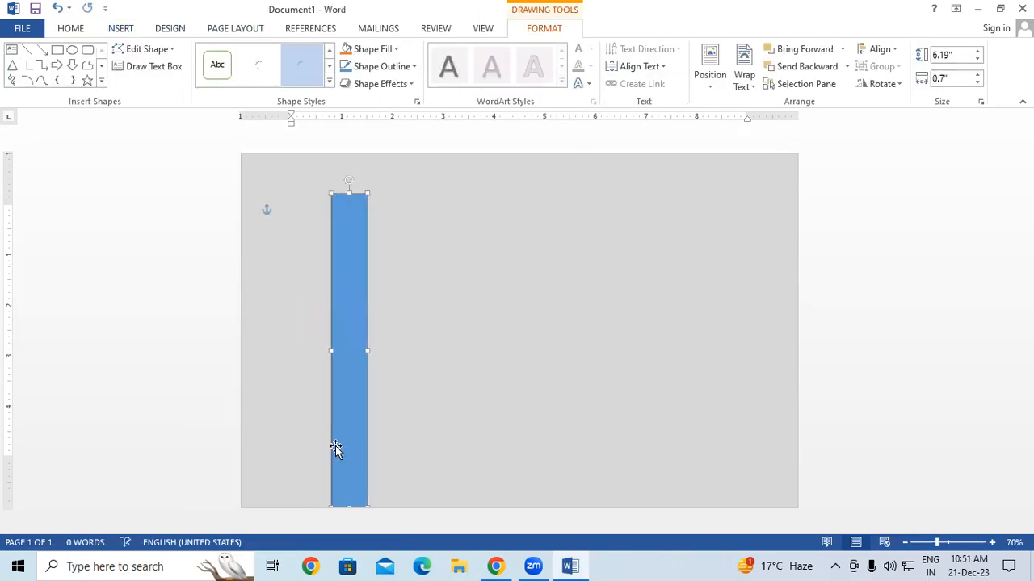
Rotate the rectangle into a diagonal band, move it to the page's upper-left corner and lengthen it to about 9.63".
left_click_drag(345, 178, 208, 248)
left_click_drag(296, 293, 276, 204)
left_click_drag(429, 376, 554, 503)
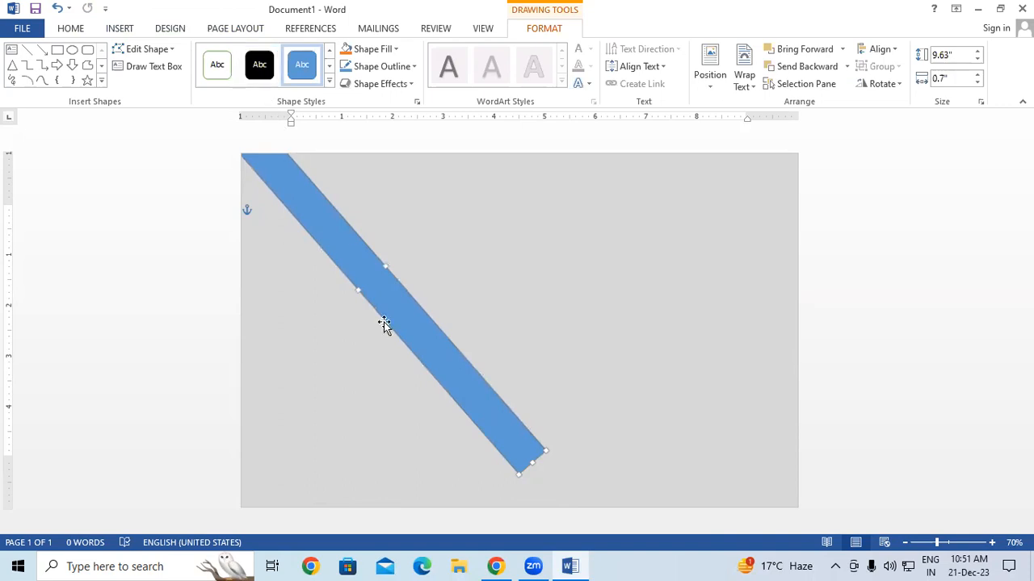
Check the certificate sample in the browser, then edit the blue band's points in Word and reposition it so it tapers toward the page's bottom edge.
left_click(497, 566)
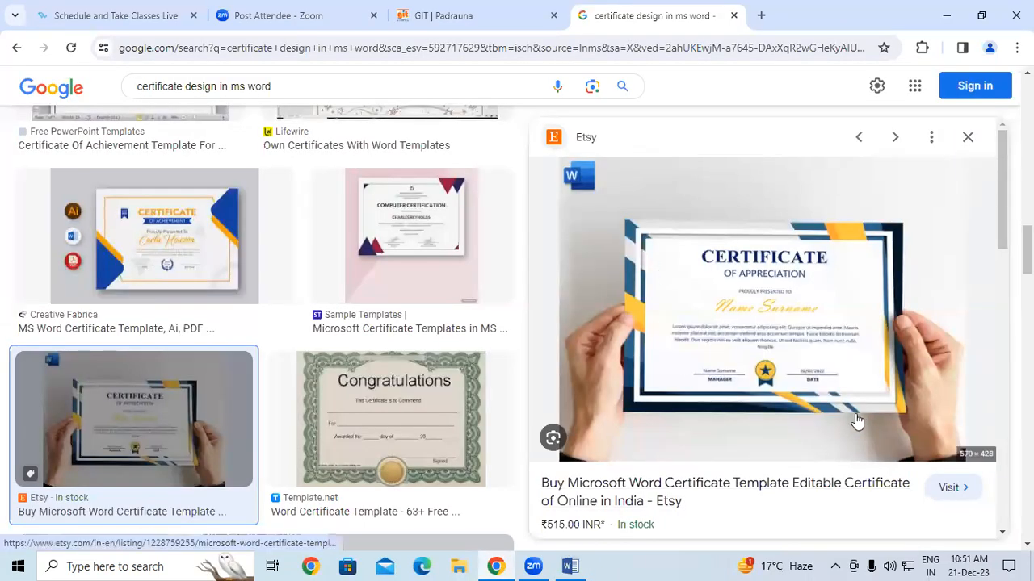
left_click(570, 566)
right_click(445, 368)
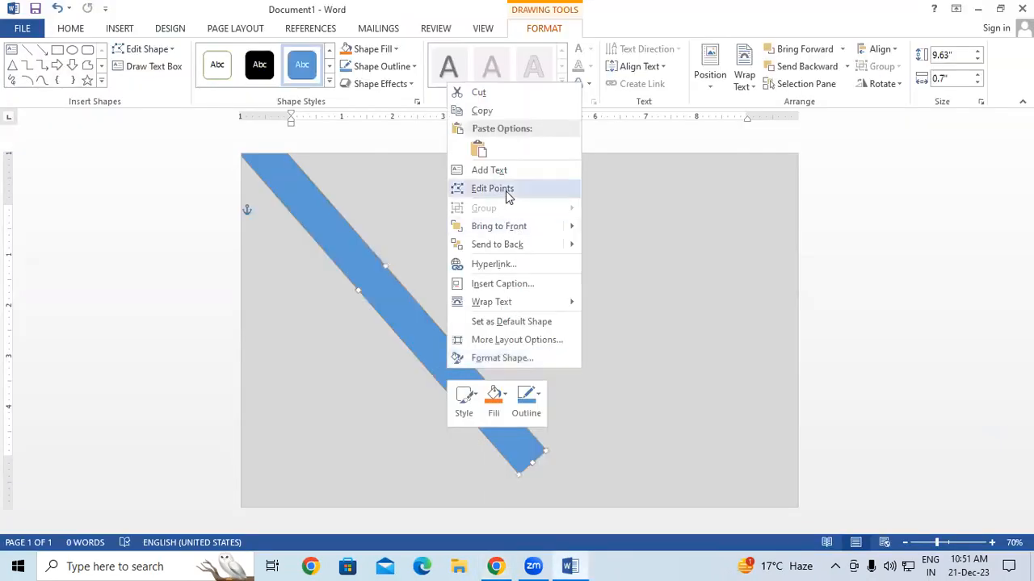
left_click(508, 195)
left_click_drag(545, 450, 527, 465)
left_click(579, 485)
left_click_drag(441, 350, 440, 378)
left_click(523, 367)
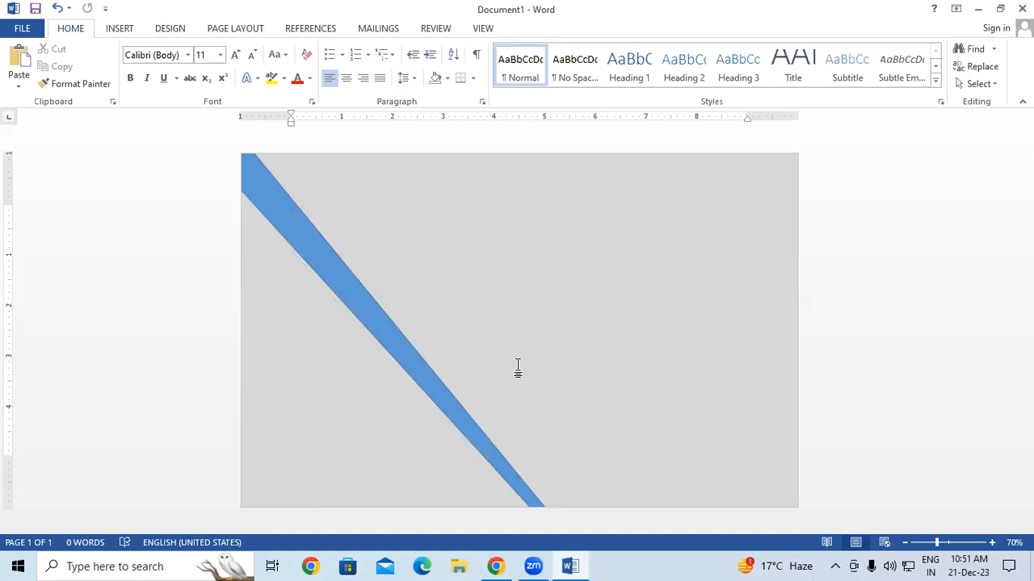
Check the certificate sample, then draw a right triangle about 1.45" high and 5.7" wide in the page's lower-left corner and apply the black style.
left_click(495, 567)
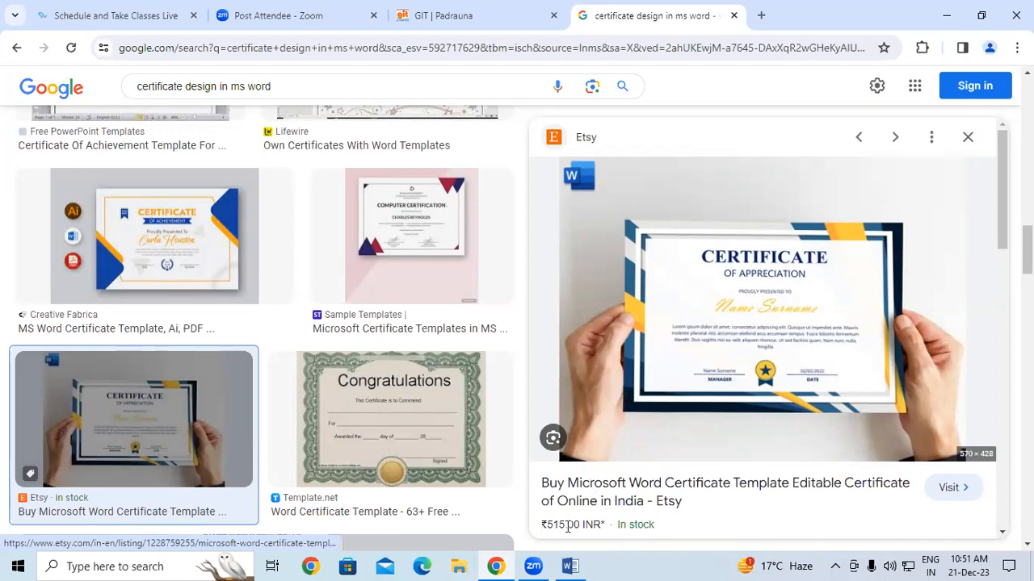
left_click(570, 566)
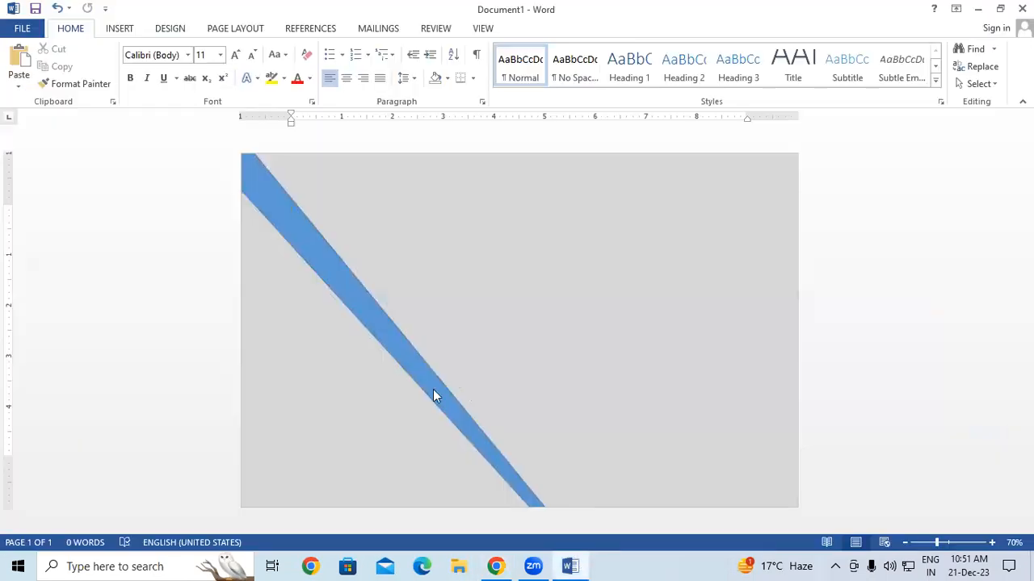
left_click(119, 28)
left_click(207, 66)
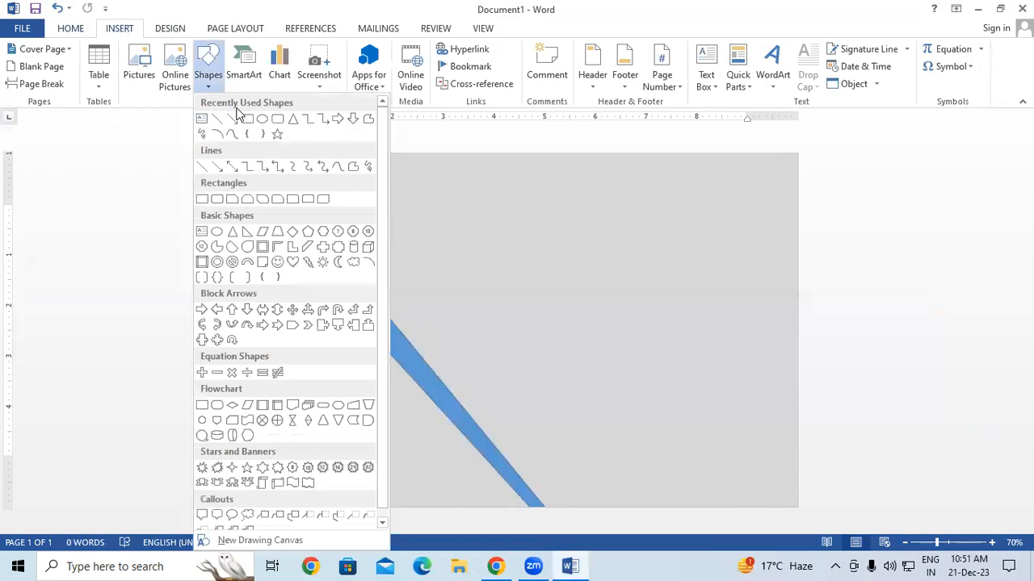
left_click(244, 233)
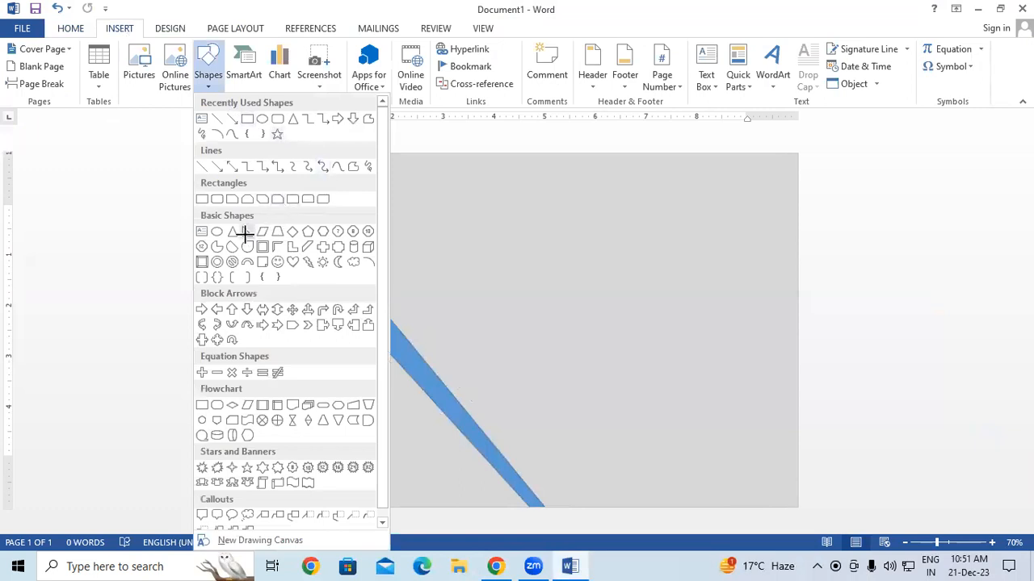
left_click_drag(240, 435, 530, 506)
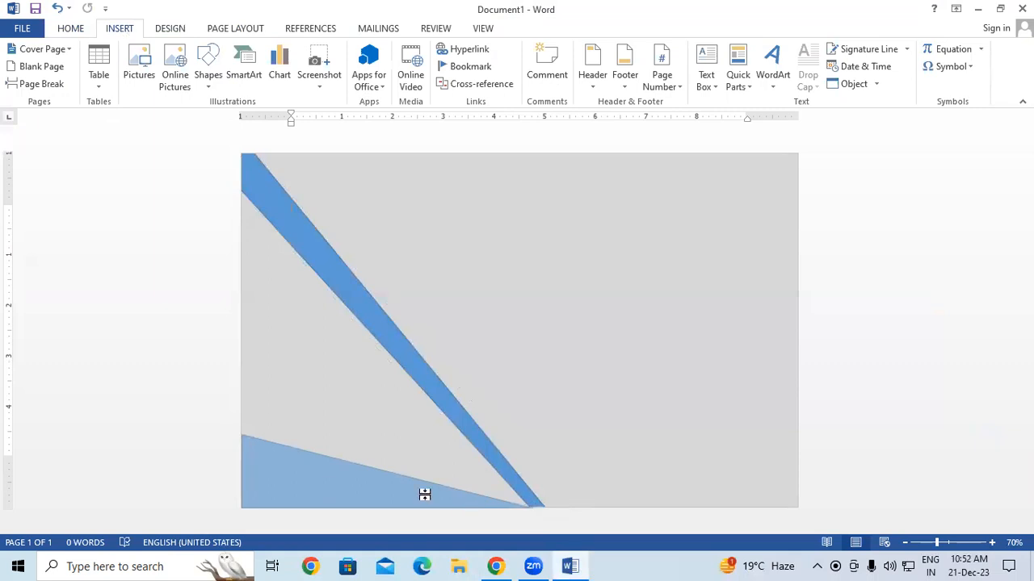
left_click_drag(424, 494, 424, 494)
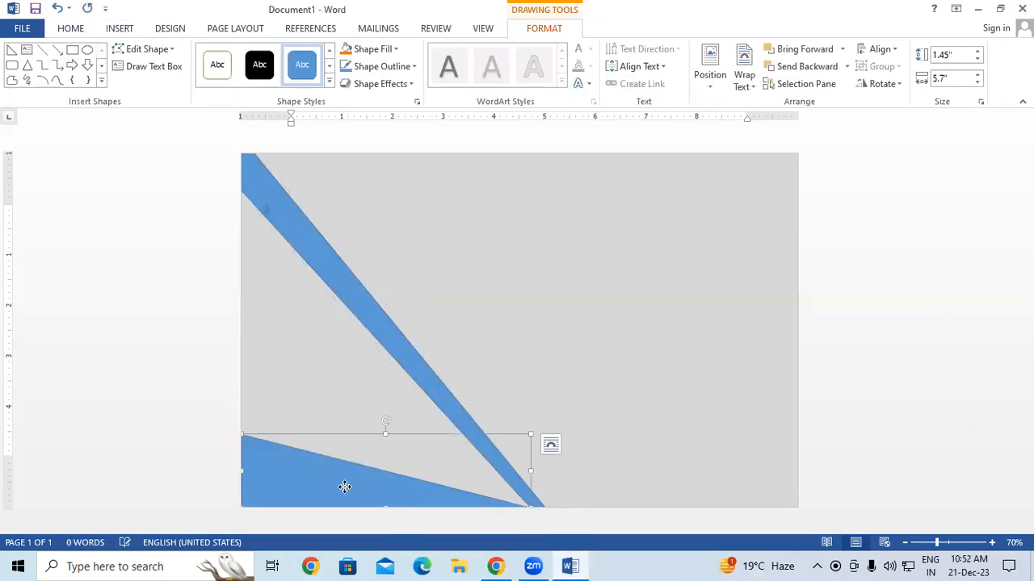
left_click(260, 64)
left_click(540, 366)
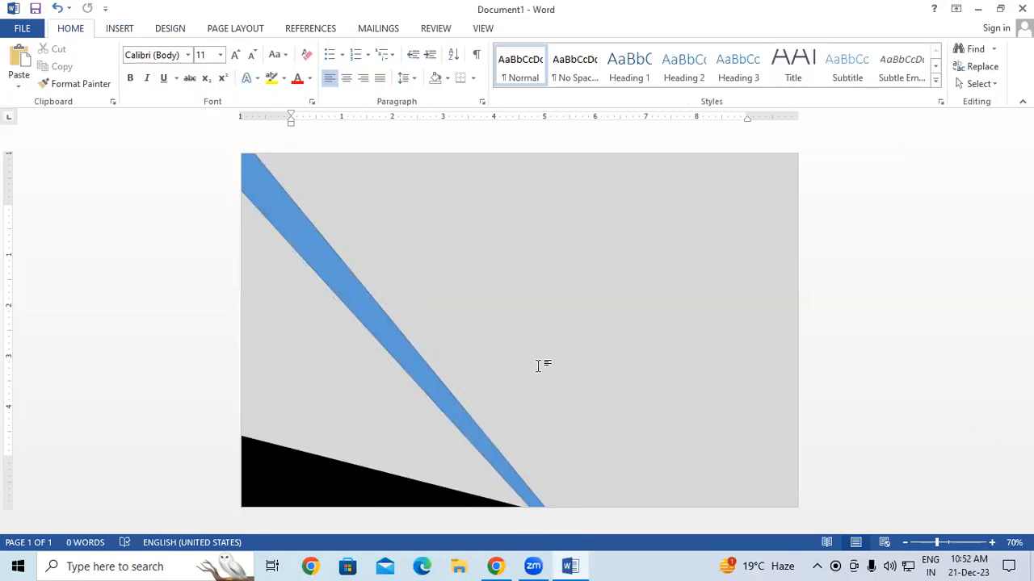
Check the certificate sample again, then draw a second right triangle about 1.19" high and 6.29" wide just above the black one.
left_click(496, 566)
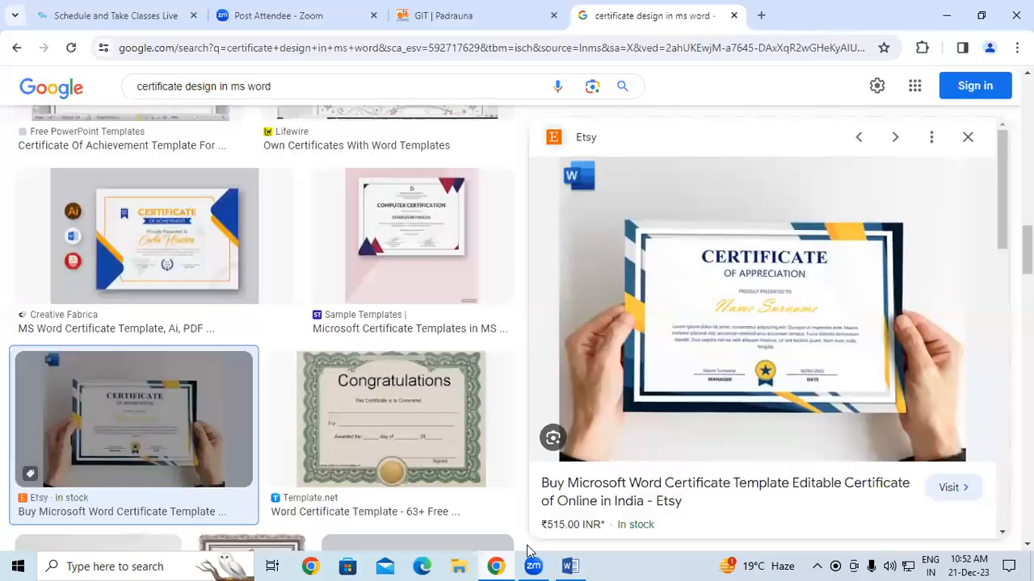
left_click(570, 566)
left_click(120, 28)
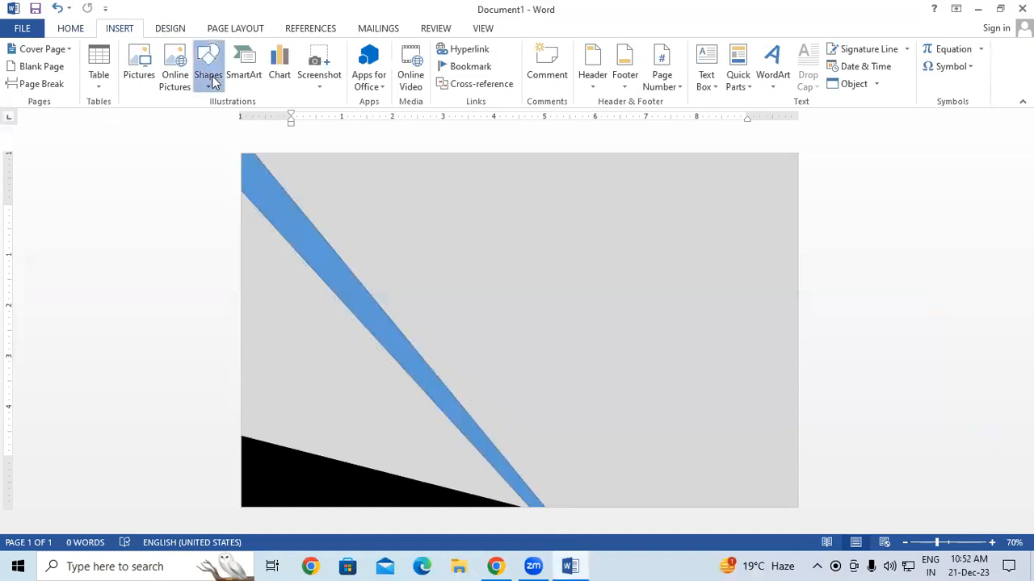
left_click(208, 69)
left_click(204, 121)
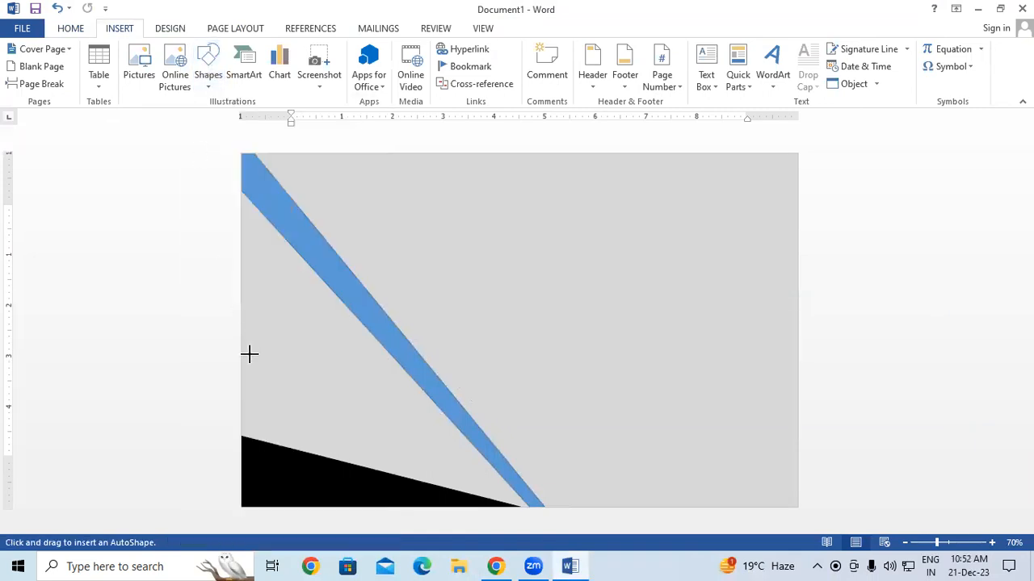
left_click_drag(240, 401, 557, 461)
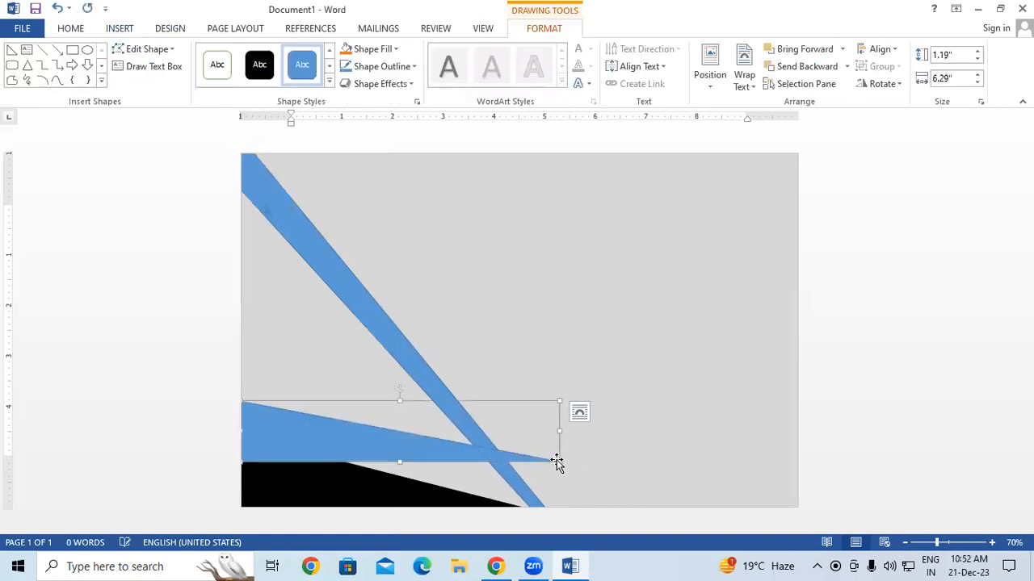
Edit the second triangle's points into a narrow wedge lying along the black triangle's upper edge, with both tips meeting at the page's bottom edge.
right_click(361, 443)
left_click(421, 265)
left_click_drag(561, 464, 520, 507)
left_click(283, 391)
left_click(276, 427)
mouse_move(240, 399)
left_mouse_down()
mouse_move(231, 438)
mouse_move(279, 420)
mouse_move(257, 407)
left_mouse_up()
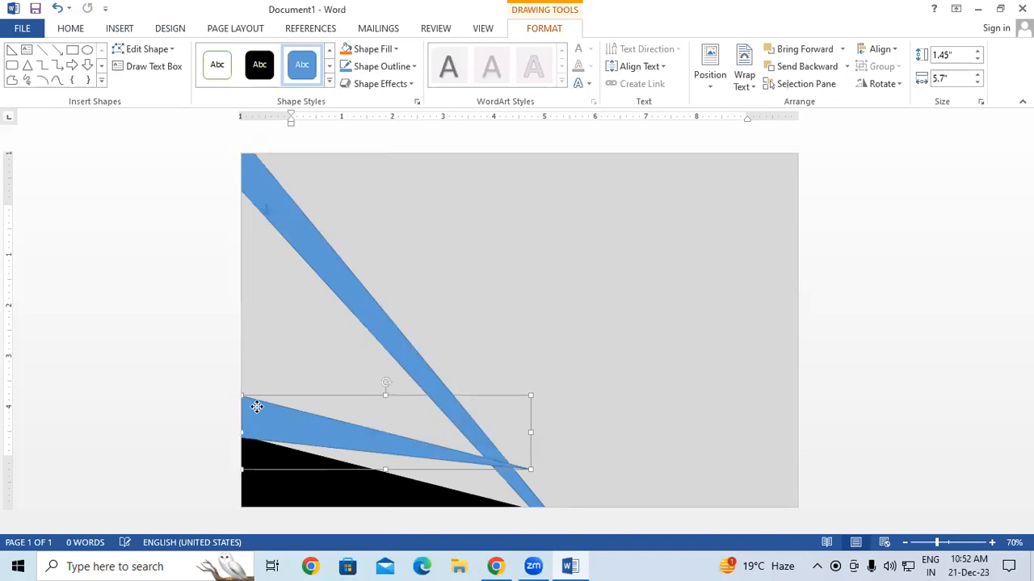
right_click(283, 421)
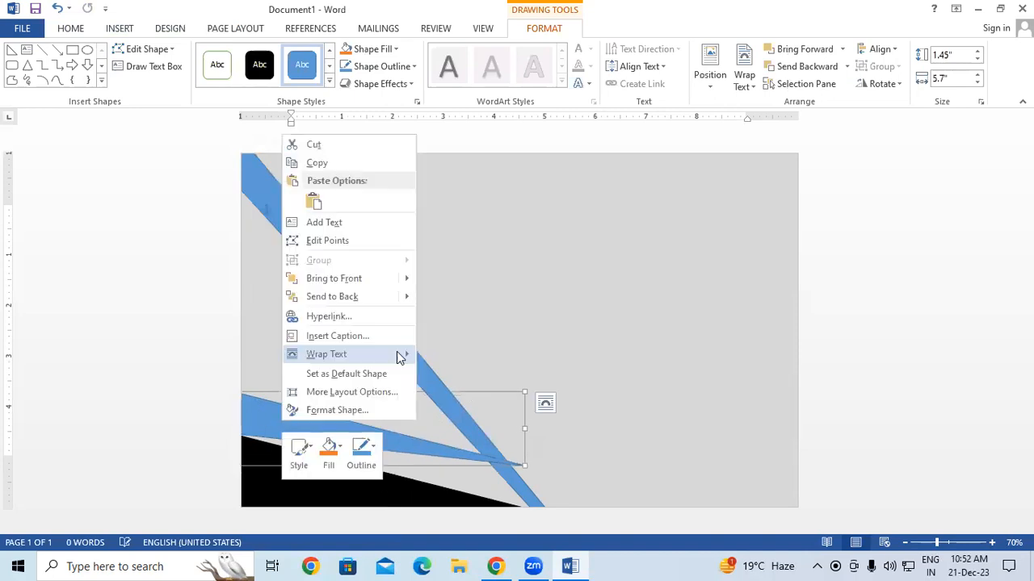
left_click(346, 242)
left_click_drag(527, 461, 529, 506)
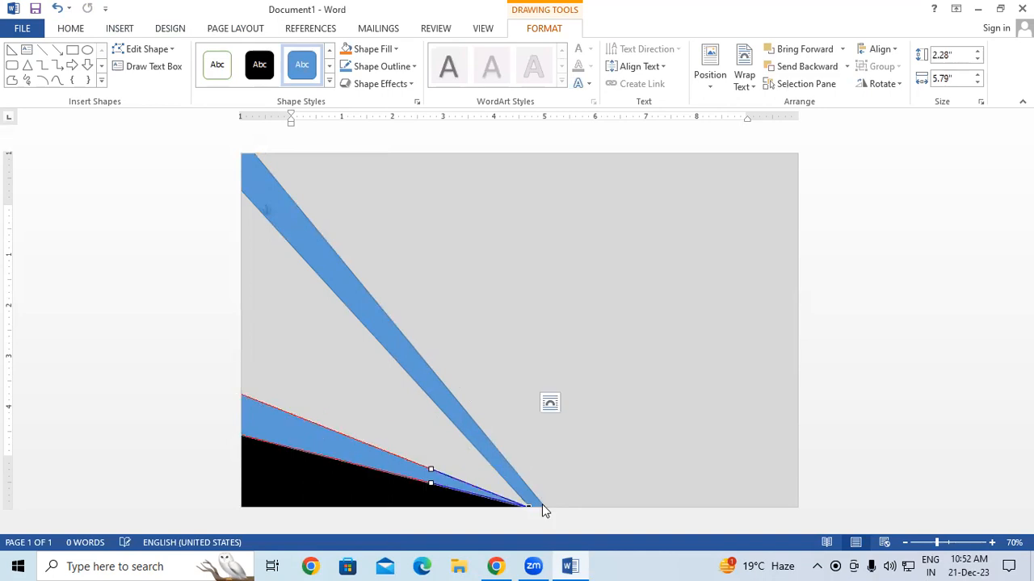
left_click(558, 481)
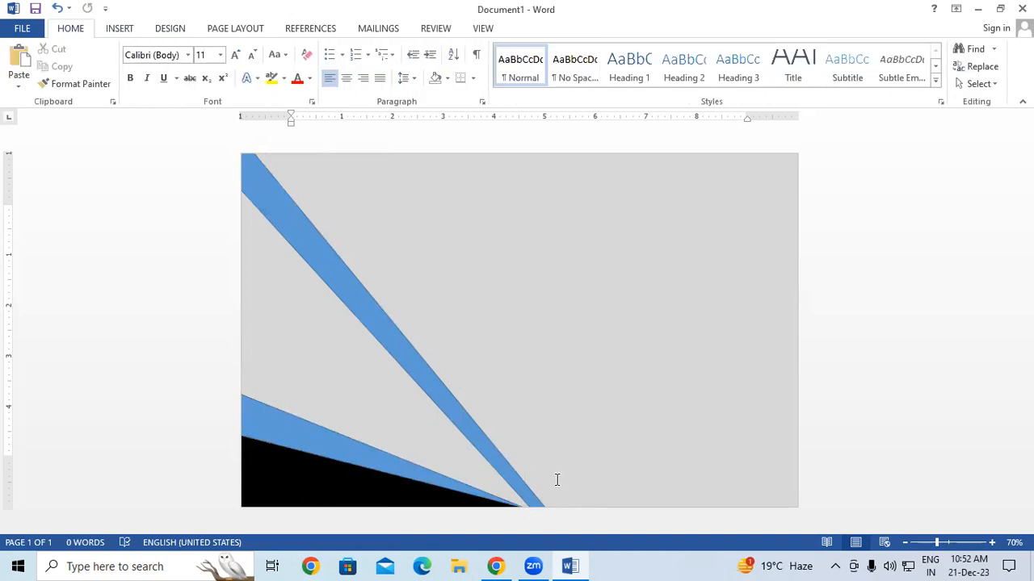
After checking the sample, duplicate the blue wedge directly above itself and edit the copy's points so its tip meets the other tips.
left_click(496, 565)
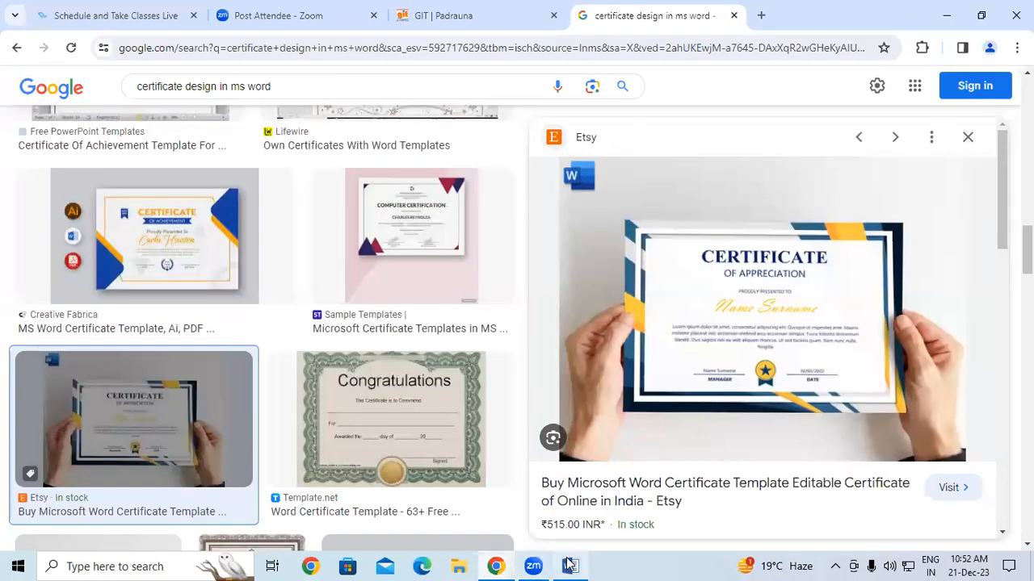
mouse_move(570, 564)
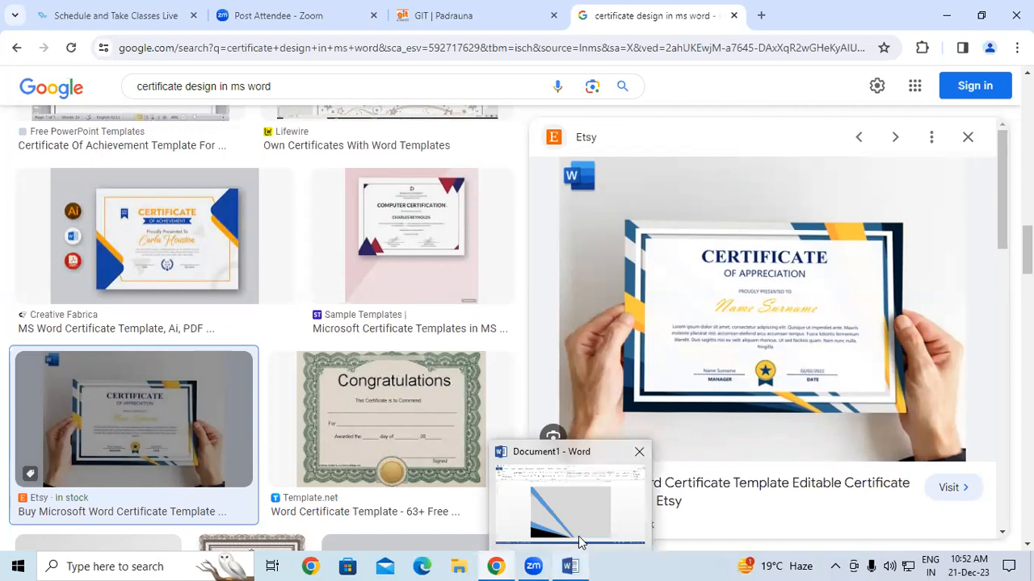
left_click(587, 527)
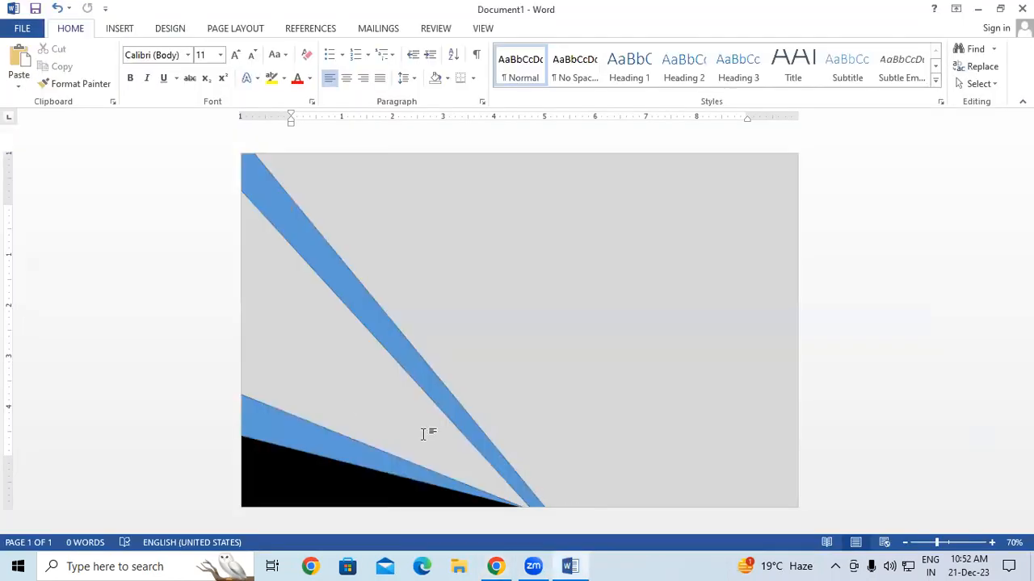
left_click(296, 425)
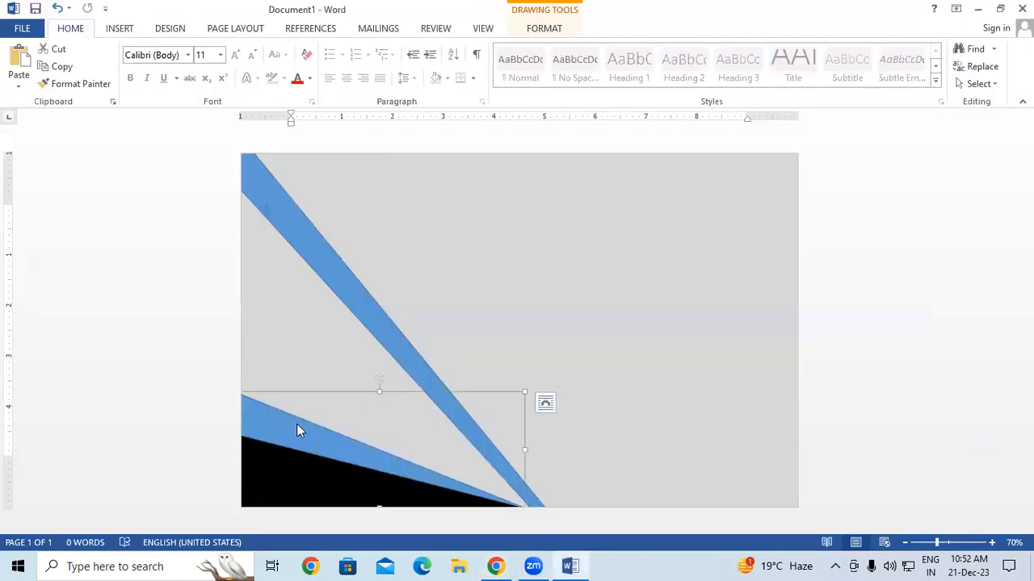
left_click_drag(296, 424, 273, 383)
right_click(272, 382)
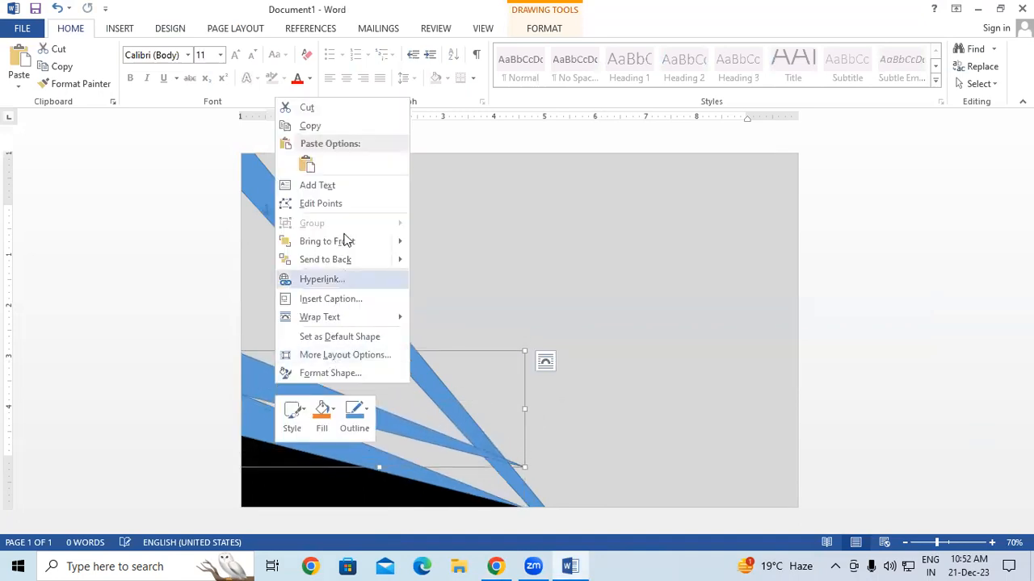
left_click(346, 203)
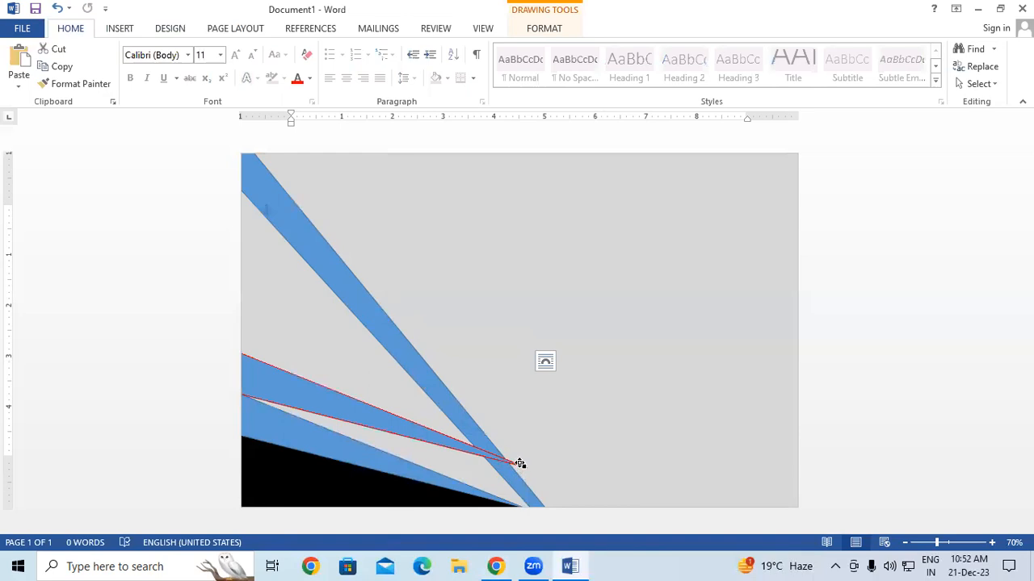
left_click_drag(526, 468, 500, 496)
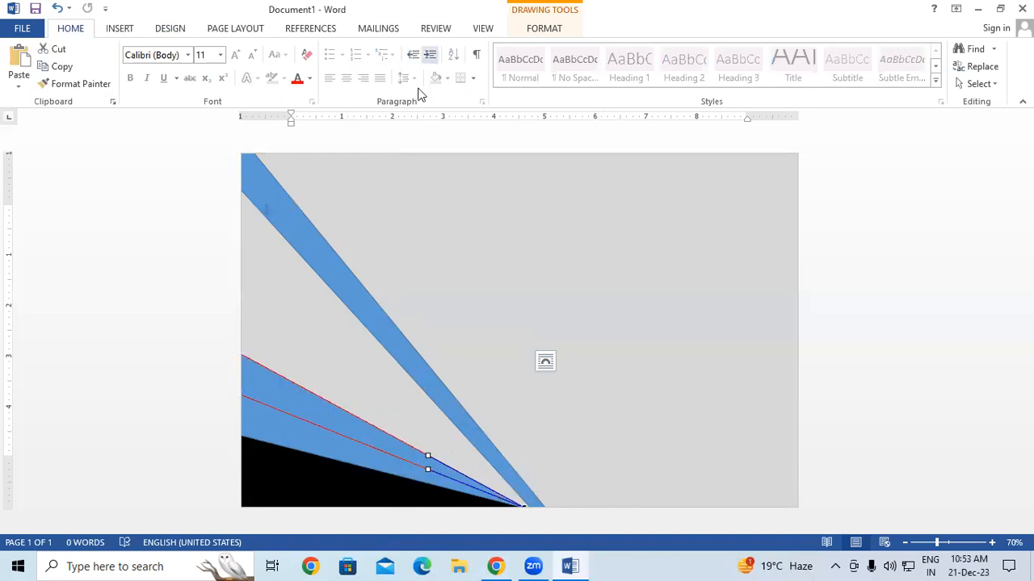
Fill the upper wedge with the standard light blue color and remove its outline.
left_click(546, 28)
left_click(396, 50)
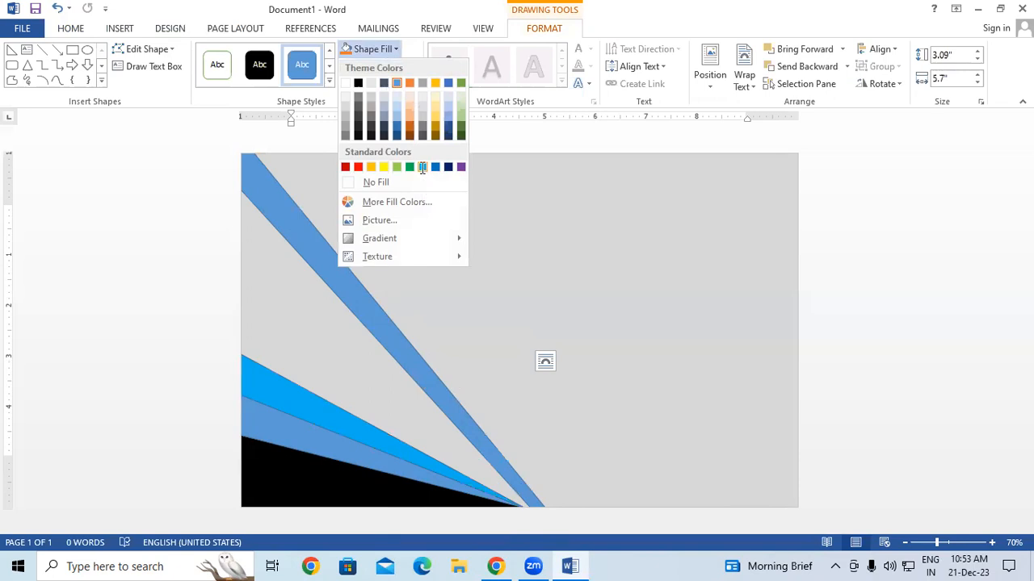
left_click(421, 167)
left_click(381, 66)
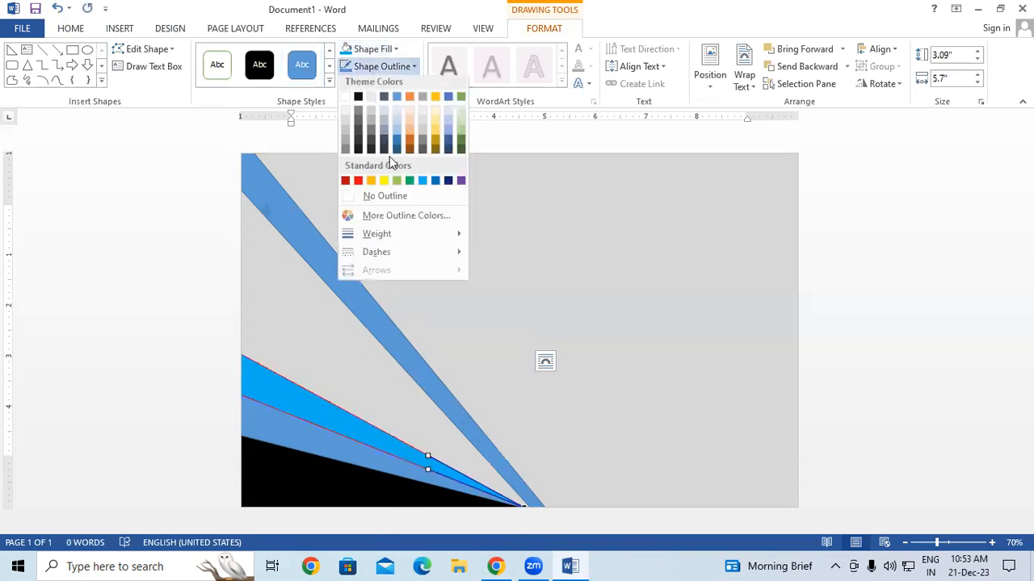
left_click(386, 203)
Remove the outline of the medium blue wedge and nudge it slightly down against the black triangle.
left_click(300, 425)
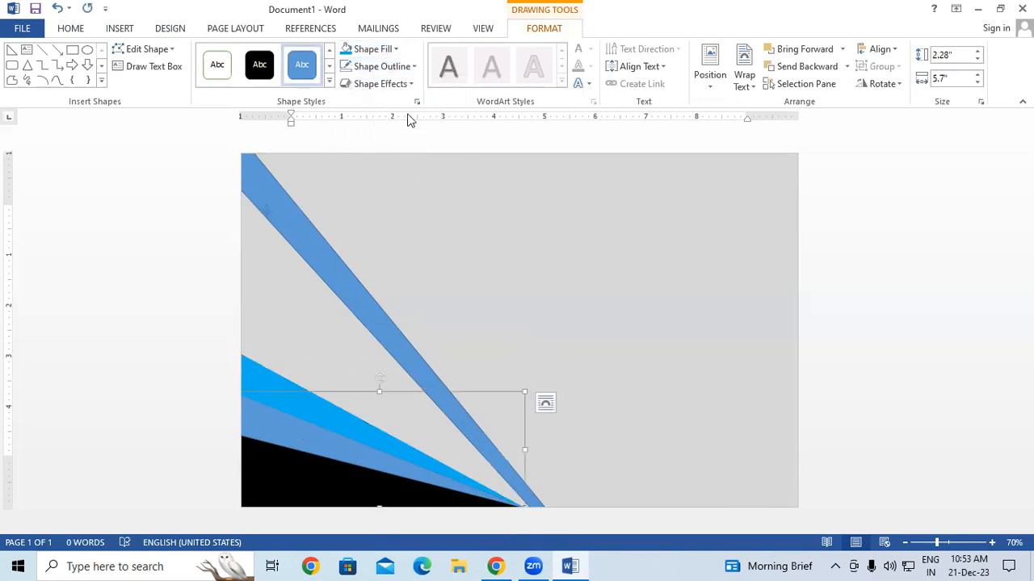
left_click(382, 66)
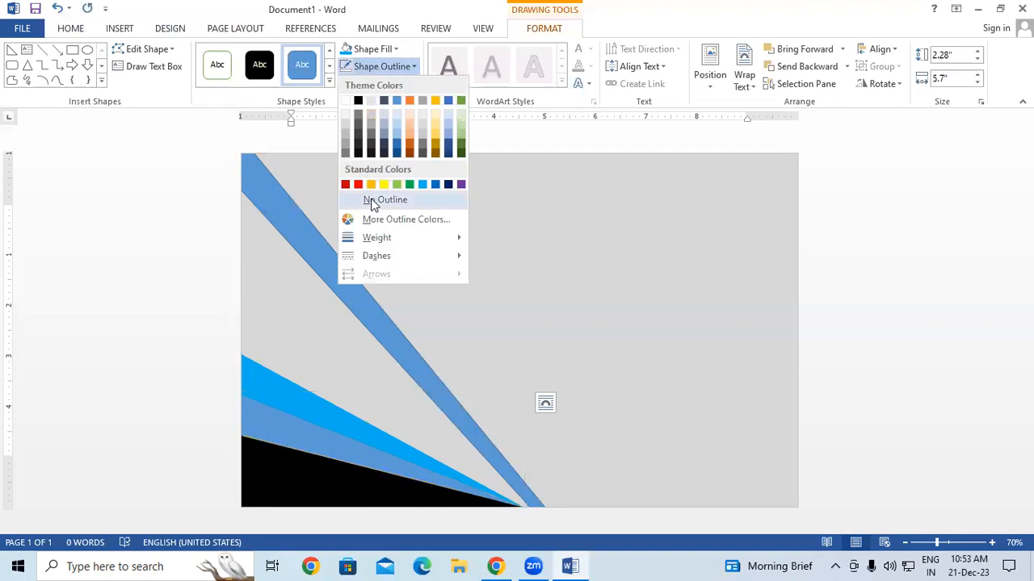
left_click(373, 201)
key("Down")
key("Down")
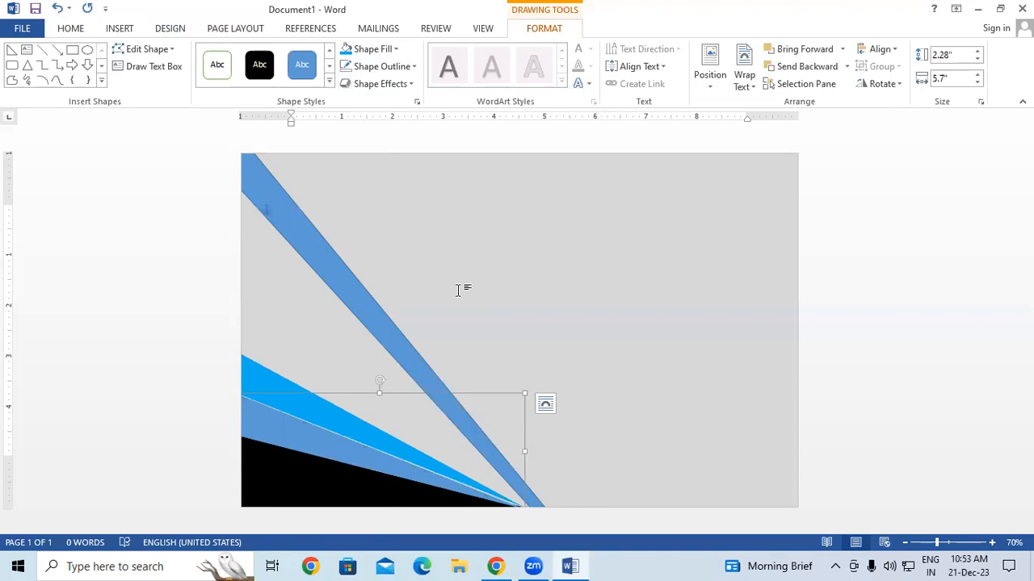
Nudge the light blue wedge slightly down to close the gap to the wedge below it, then deselect it.
left_click(323, 413)
key("Down")
key("Down")
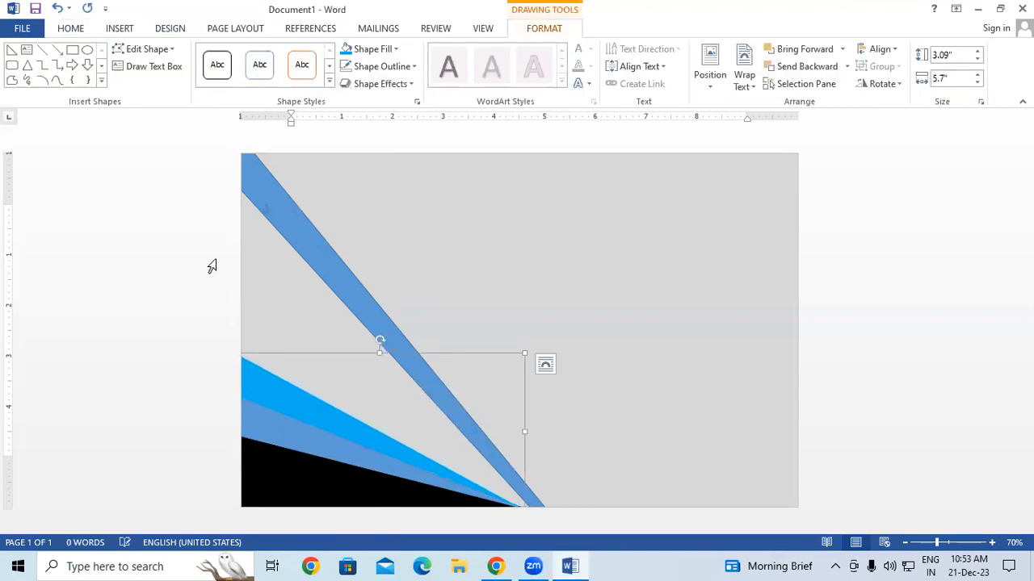
left_click(541, 250)
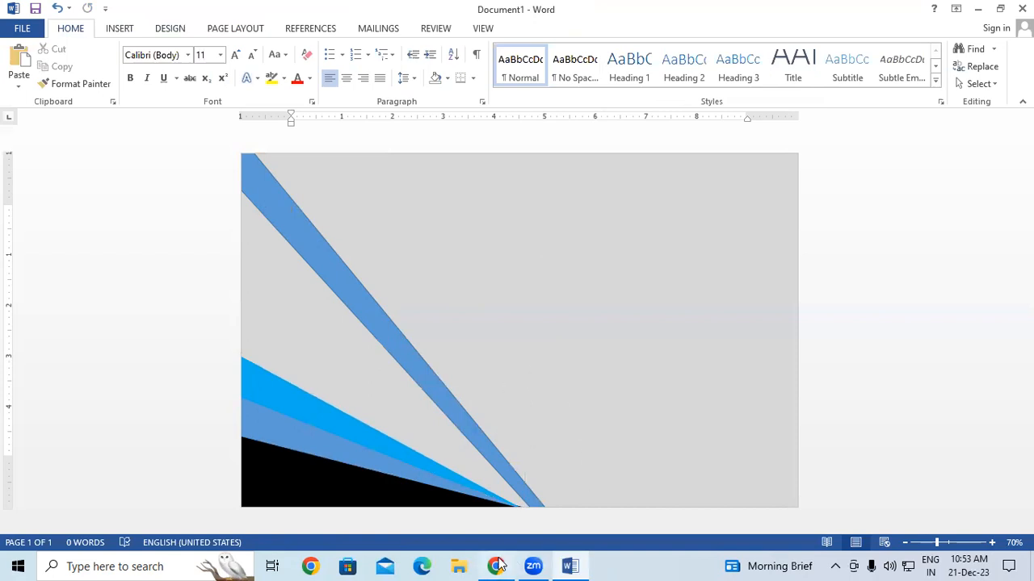
Check the sample, then draw another right triangle above the light blue wedge and reshape it into a converging wedge about 4.15" high and 5.49" wide.
mouse_move(496, 566)
left_click(517, 529)
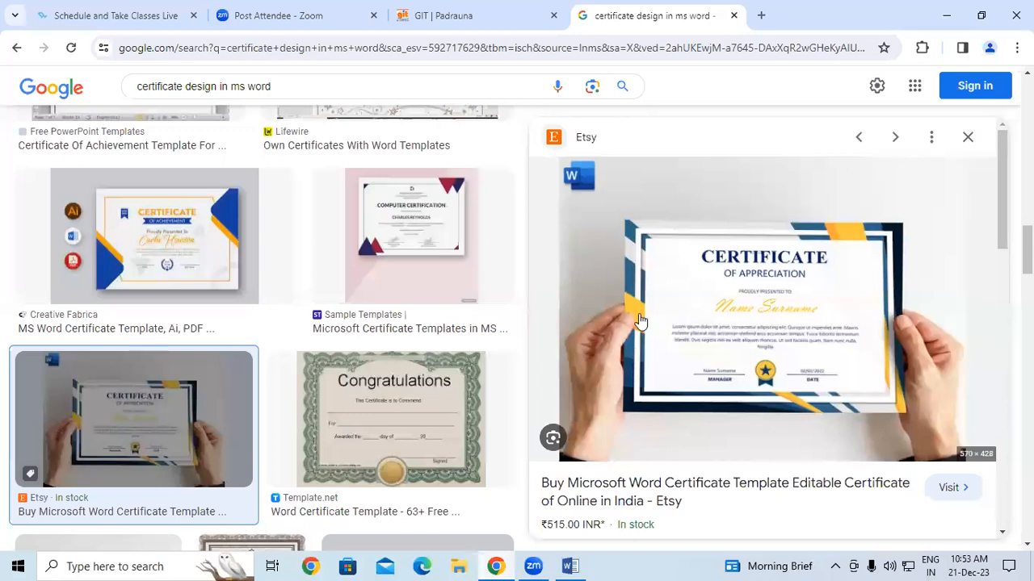
left_click(570, 566)
left_click(121, 28)
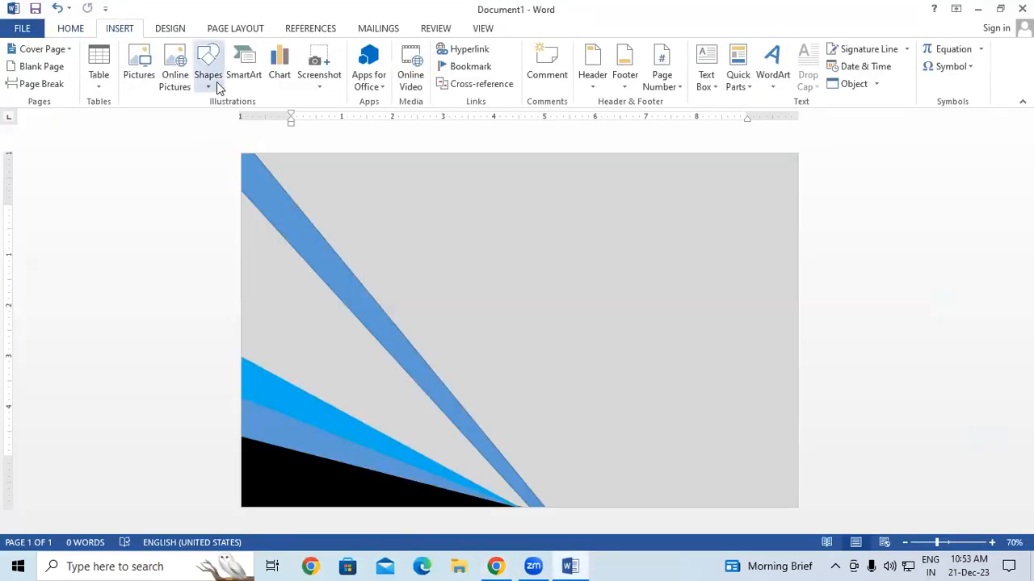
left_click(207, 75)
left_click(202, 123)
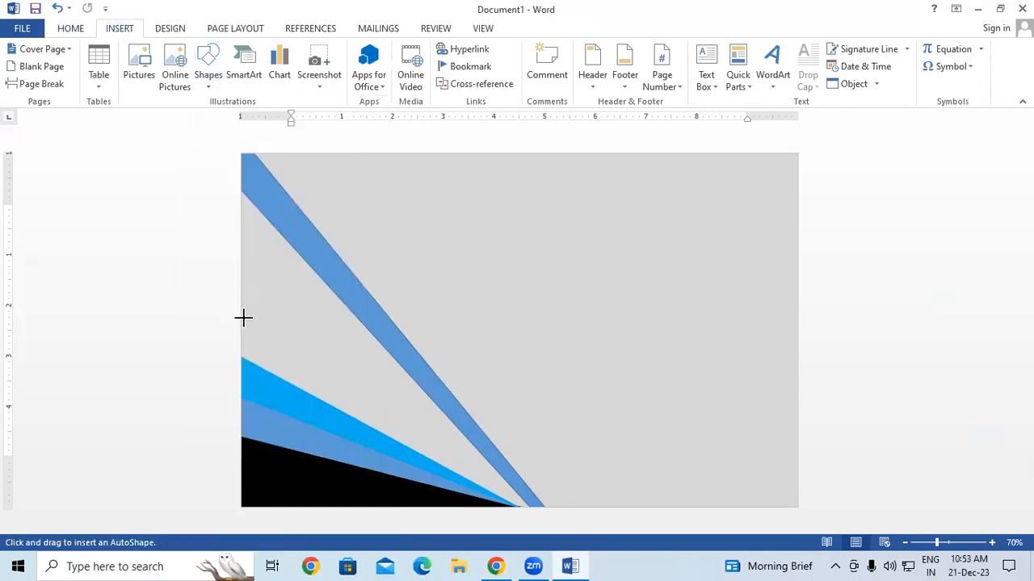
left_click_drag(271, 345, 520, 506)
right_click(418, 338)
left_click(460, 157)
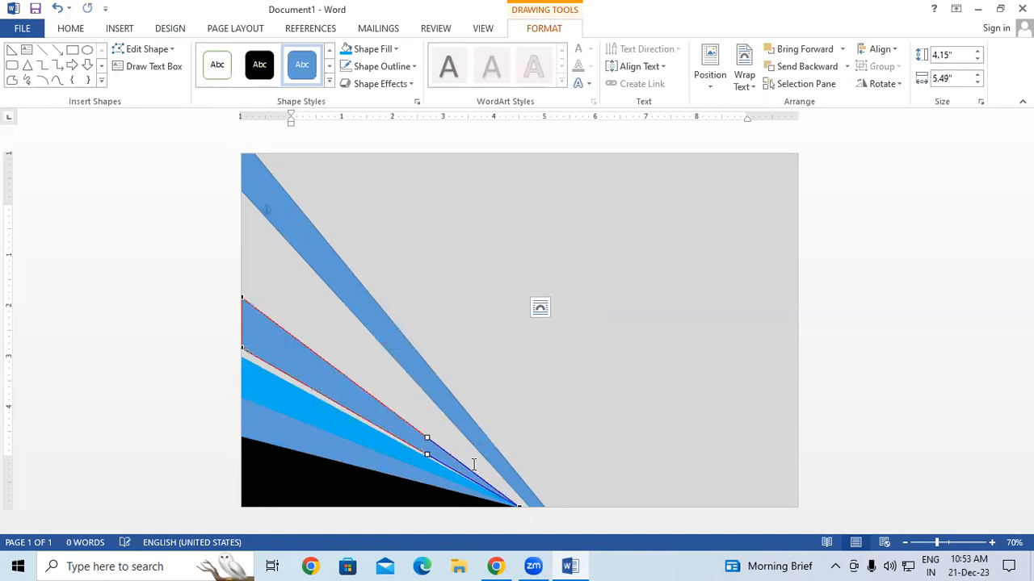
Nudge the new blue wedge down until it rests against the light blue wedge's upper edge.
key("Down")
key("Down")
key("Down")
key("Down")
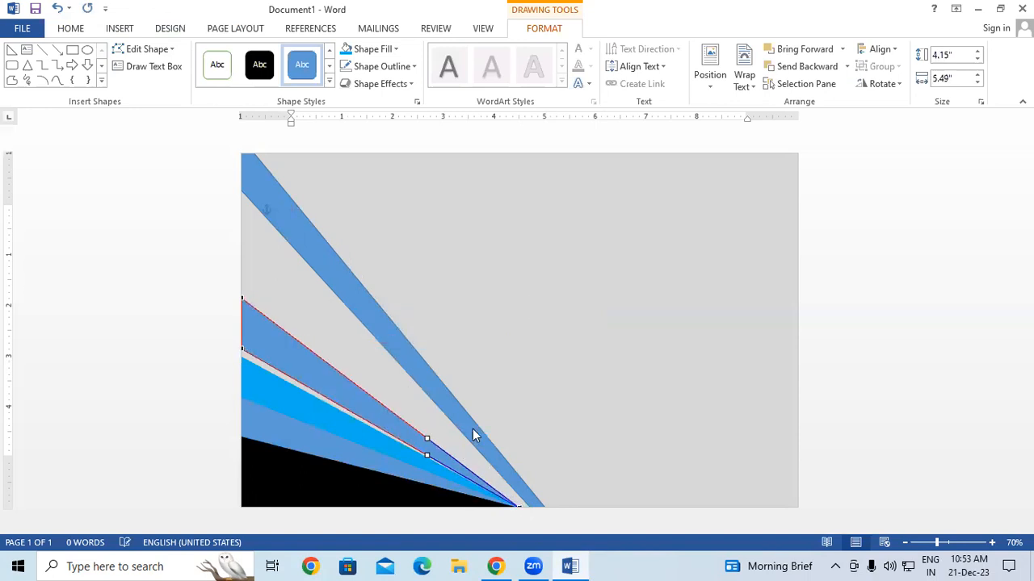
key("Down")
key("Down")
key("Down")
key("Down")
key("Down")
key("Down")
key("Down")
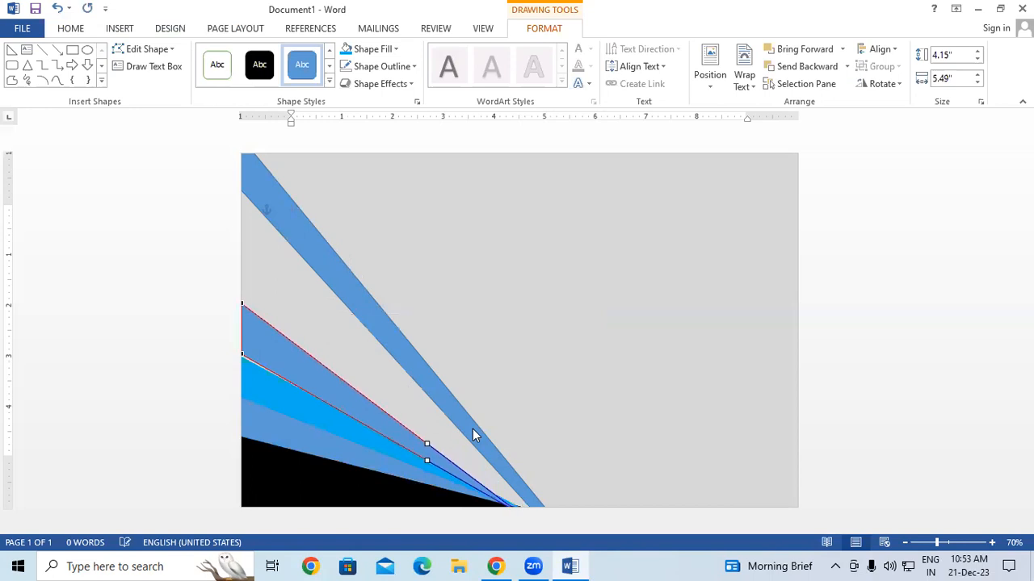
Nudge the new blue wedge slightly up and extend its tip outward, making it about 3.97" high and 5.84" wide.
key("Up")
key("Up")
key("Up")
key("Up")
key("Up")
key("Up")
key("Up")
key("Up")
key("Up")
key("Up")
key("Up")
key("Up")
key("Up")
key("Up")
key("Up")
key("Up")
key("Up")
key("Up")
key("Up")
key("Up")
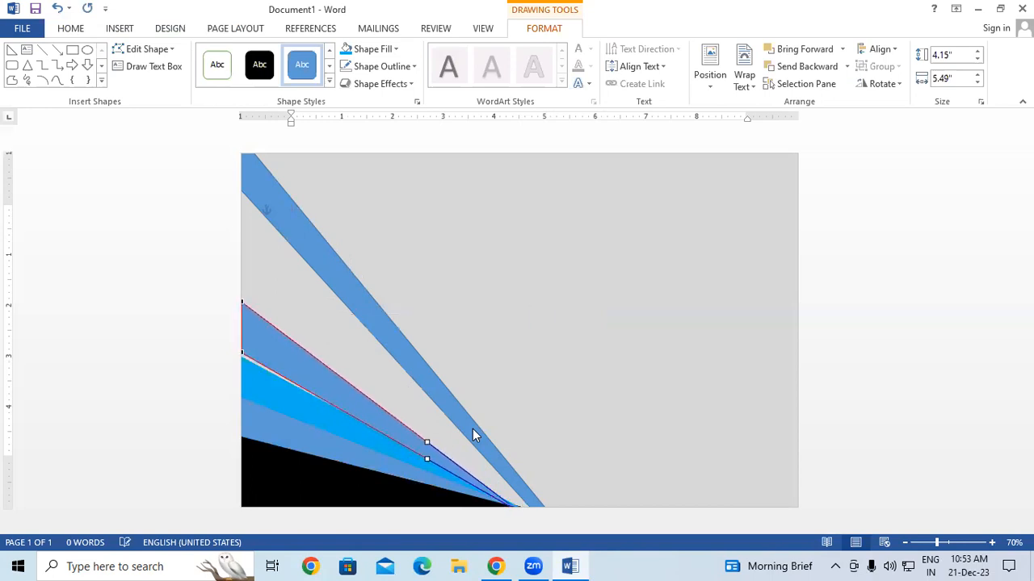
left_click_drag(516, 483, 533, 474)
Nudge the wedge down against the light blue wedge and pull its tip back to the shared point, about 5.58" wide.
key("Down")
key("Down")
key("Down")
key("Down")
key("Down")
key("Down")
key("Down")
key("Down")
key("Down")
key("Down")
key("Down")
key("Down")
key("Down")
key("Down")
key("Down")
key("Down")
key("Down")
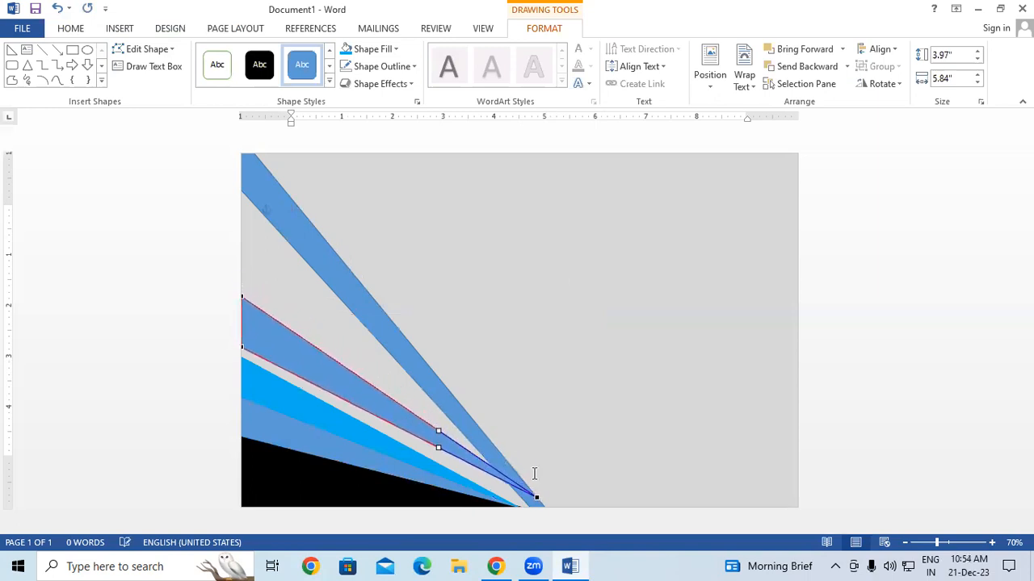
key("Down")
key("Down")
key("Down")
key("Down")
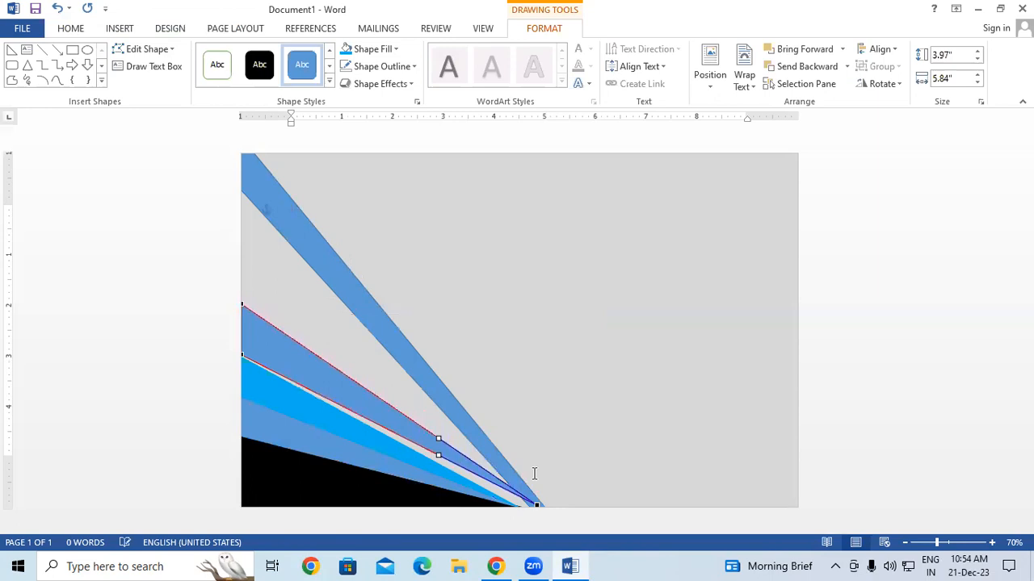
key("Down")
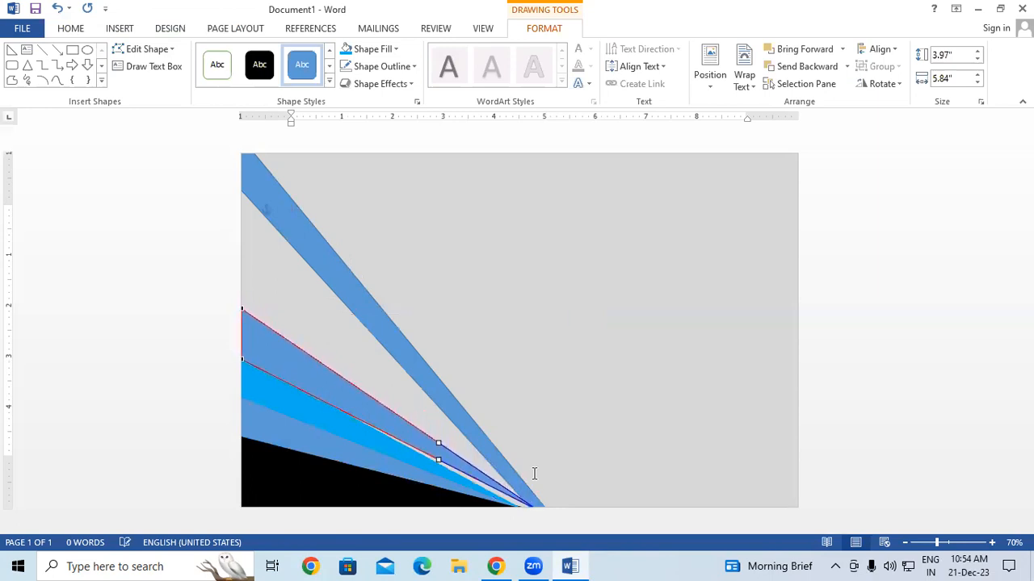
left_click_drag(535, 506, 526, 503)
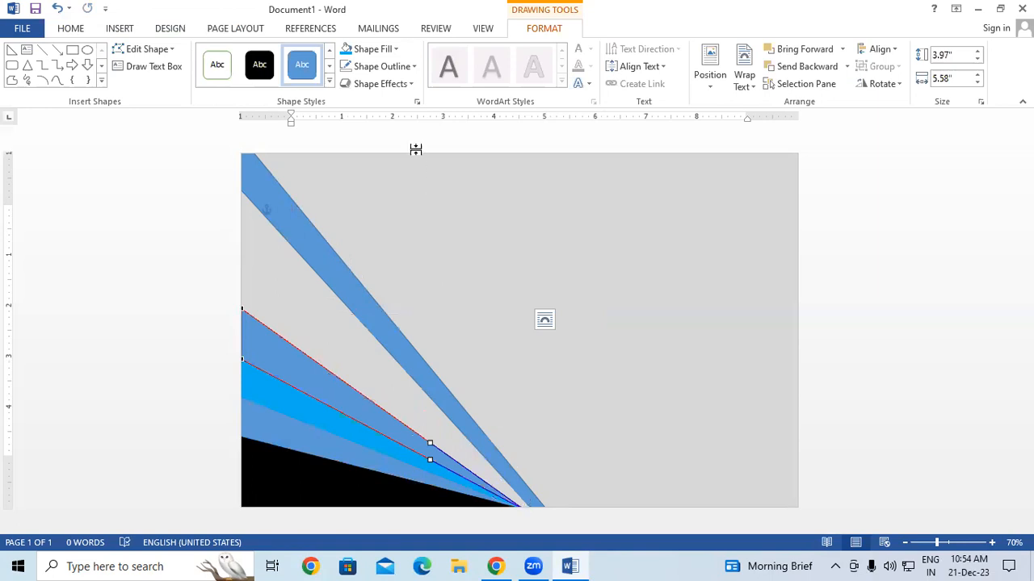
Fill the new wedge with the standard orange color and deselect it.
left_click(379, 49)
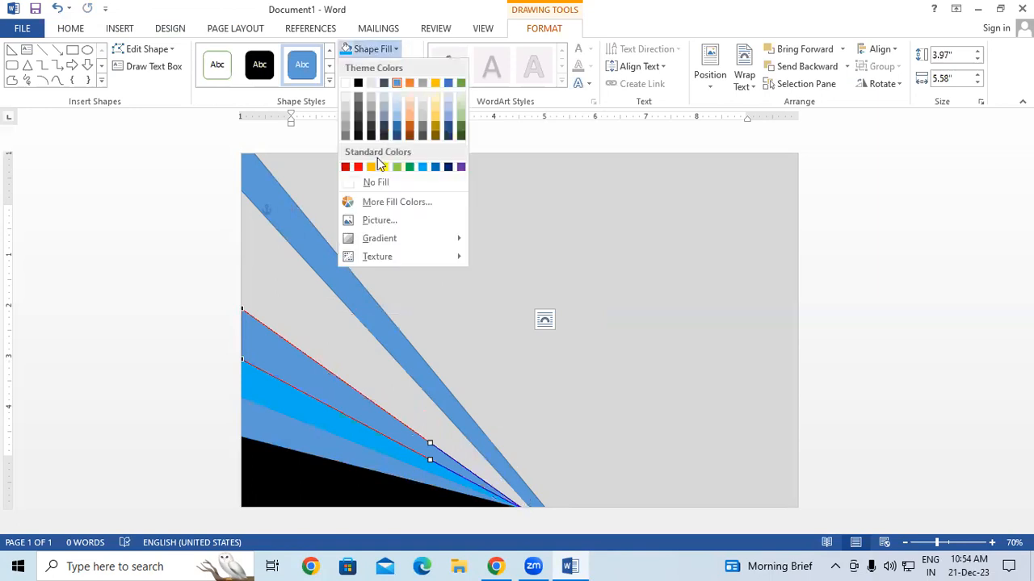
left_click(371, 167)
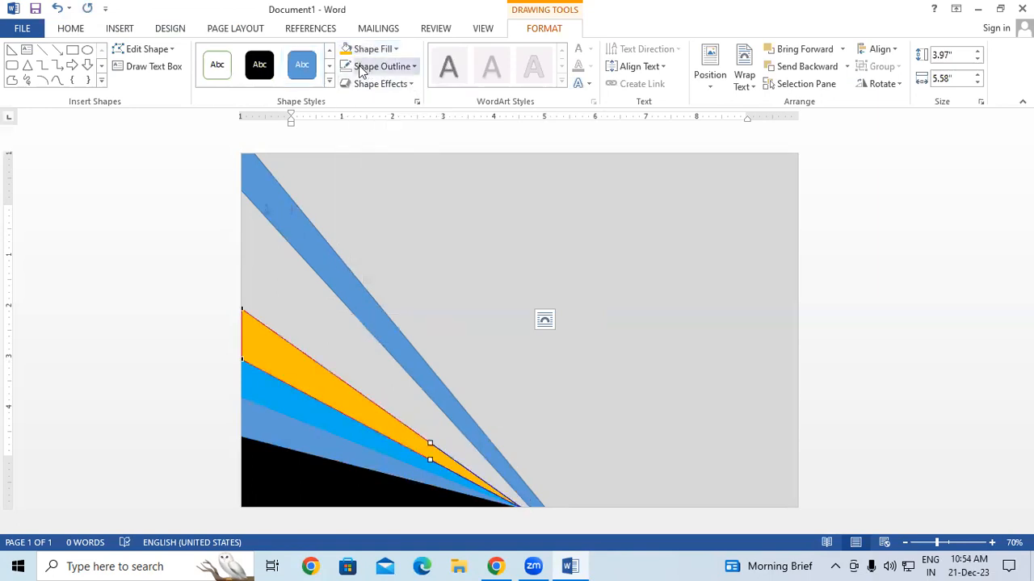
left_click(456, 233)
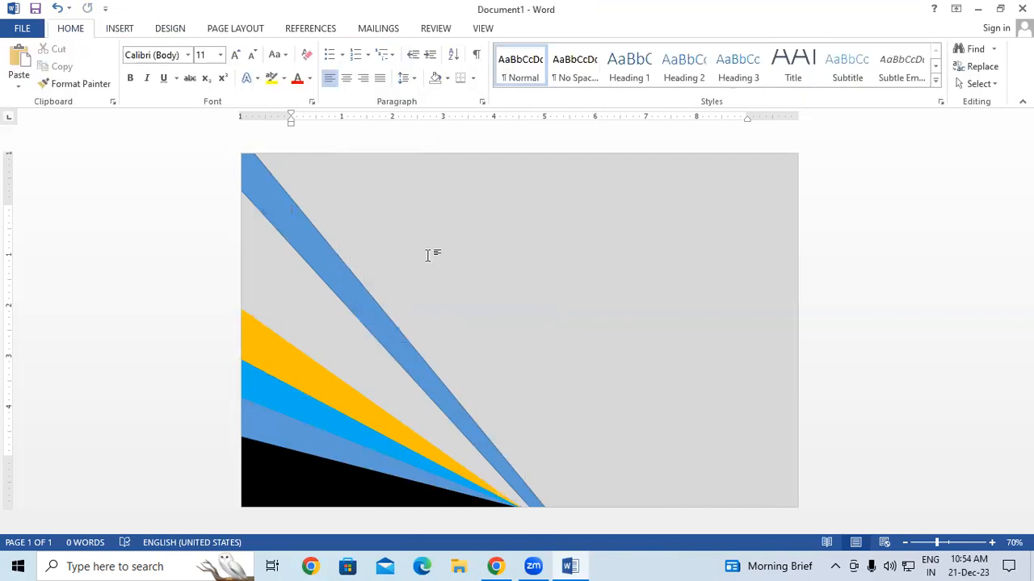
Draw a right triangle above the orange wedge and pull its tip down to the wedges' shared point, about 4.43" high and 5.58" wide.
left_click(119, 30)
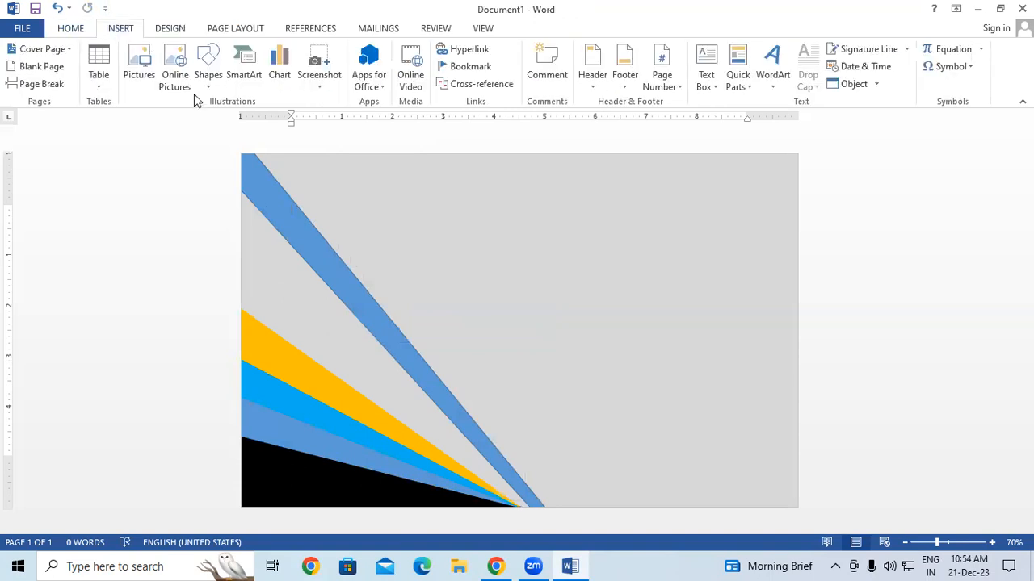
left_click(208, 65)
left_click(203, 134)
left_click(208, 57)
left_click(203, 121)
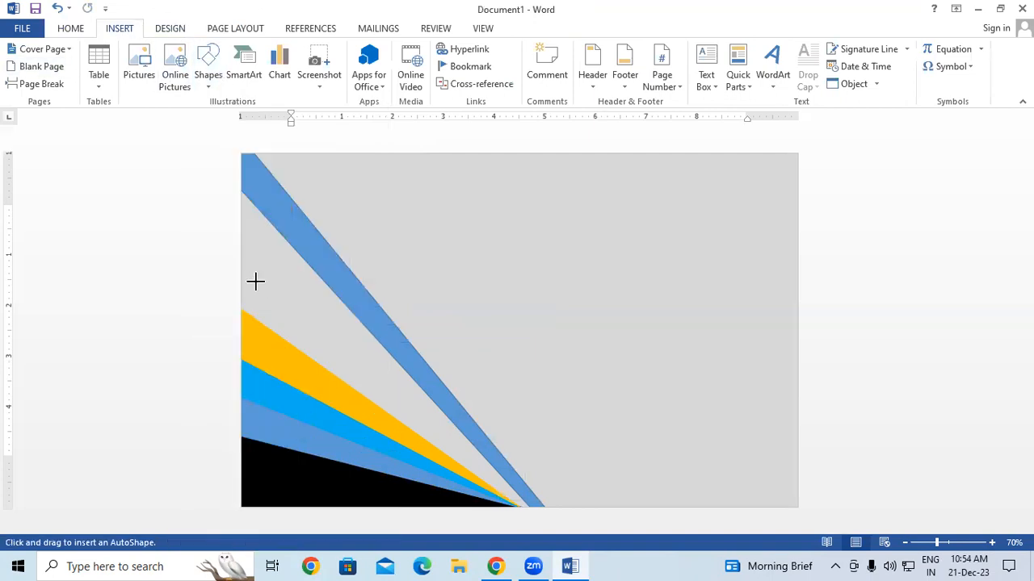
mouse_move(240, 282)
left_mouse_down()
mouse_move(471, 422)
mouse_move(520, 342)
mouse_move(558, 330)
left_mouse_up()
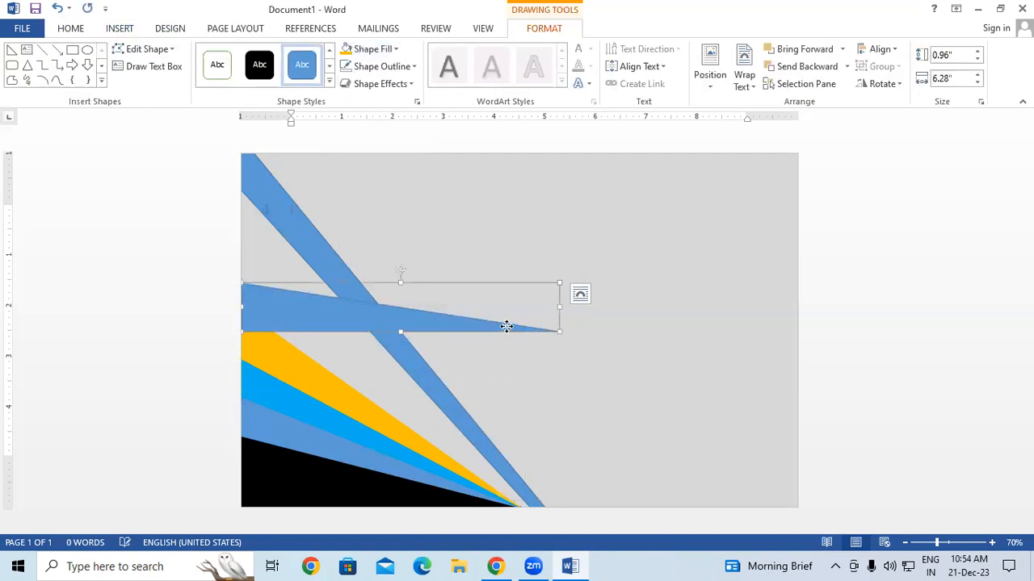
right_click(506, 326)
left_click(537, 150)
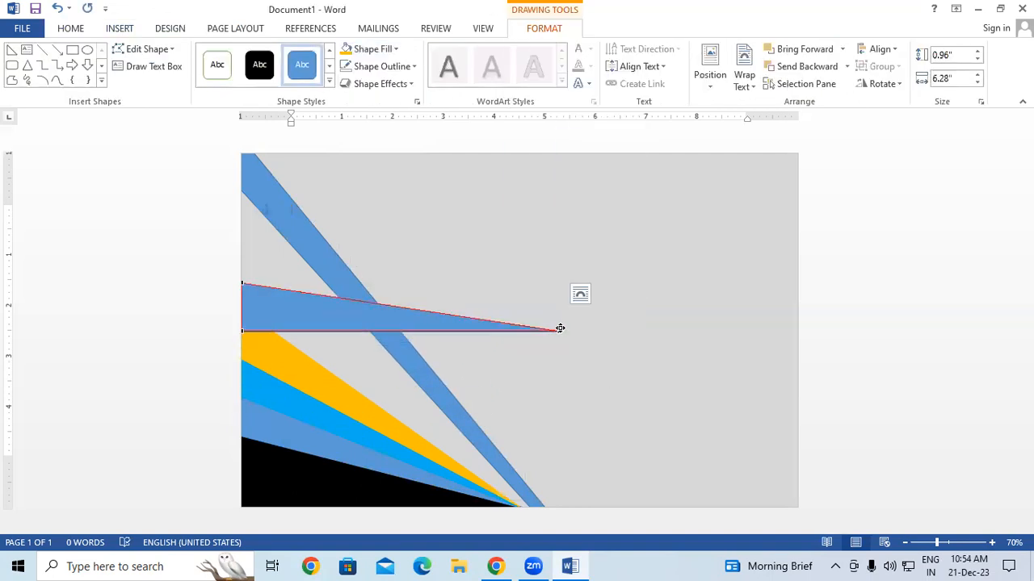
mouse_move(560, 329)
left_mouse_down()
mouse_move(545, 477)
mouse_move(525, 507)
left_mouse_up()
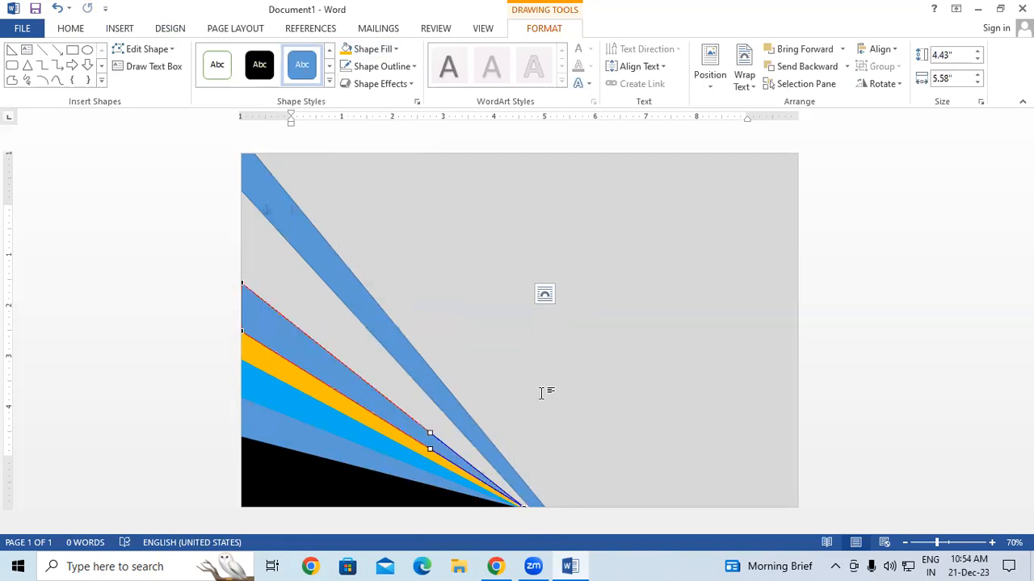
Move the new blue wedge up along the orange wedge's upper edge and stretch its tip back to the shared point, about 4.88" high.
left_click(376, 415)
left_click_drag(364, 402, 364, 376)
right_click(365, 377)
left_click(424, 194)
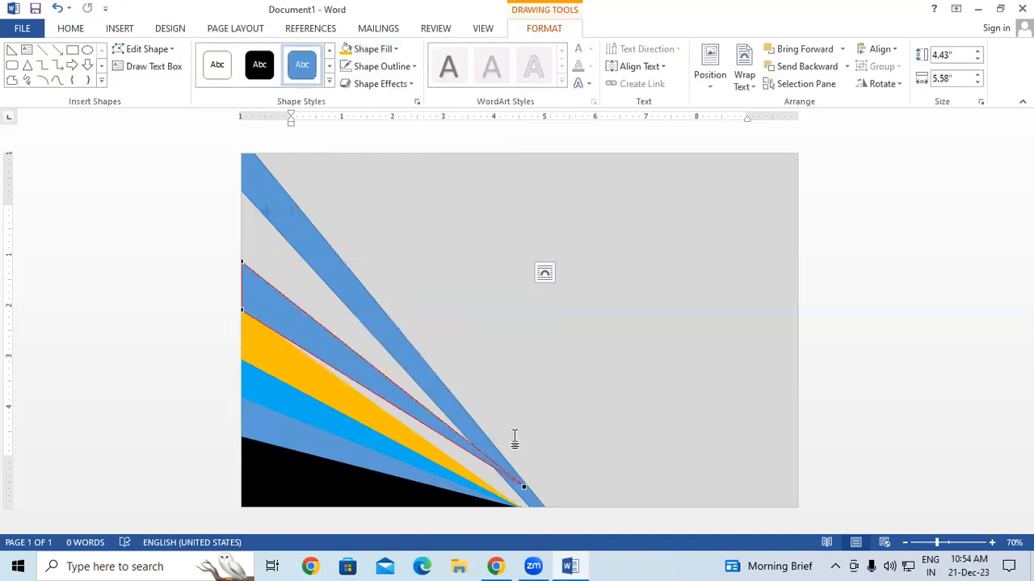
left_click_drag(522, 486, 521, 507)
left_click(552, 448)
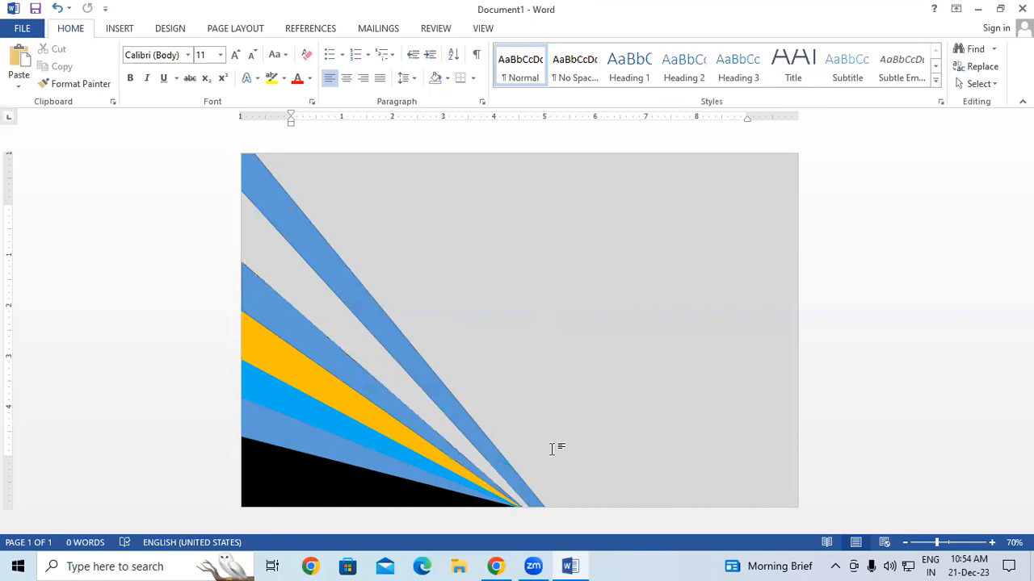
Remove the outline of the blue wedge above the orange one and deselect it.
left_click(336, 356)
left_click(407, 66)
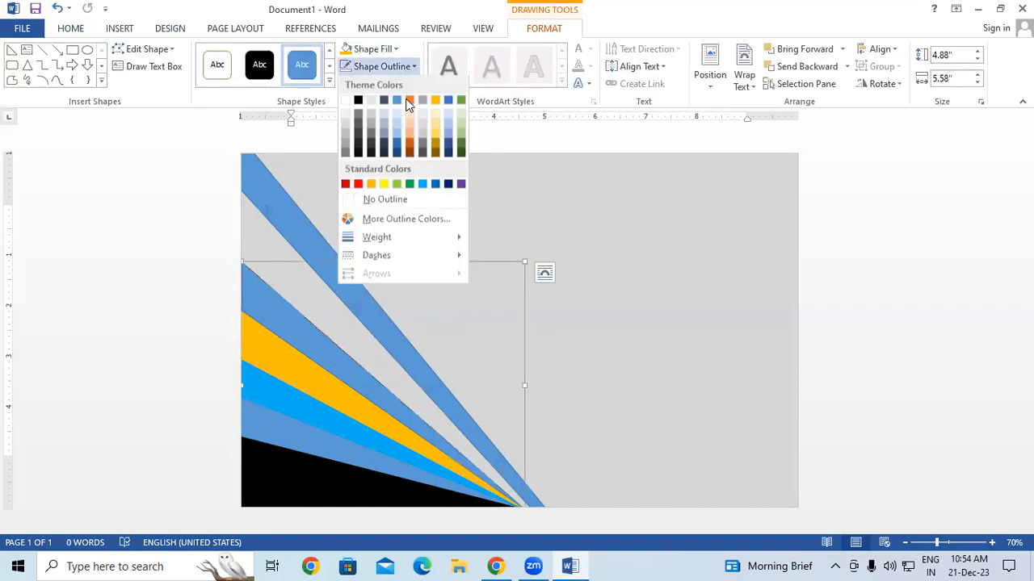
left_click(391, 199)
left_click(611, 387)
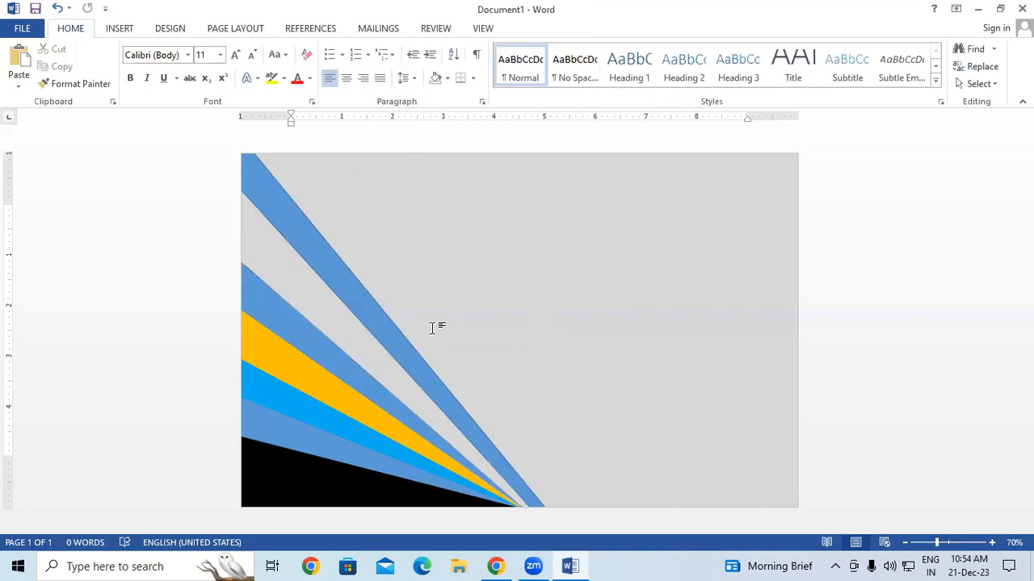
Move the long diagonal band up away from the wedges and lengthen it to about 10.5".
left_click(399, 353)
left_click_drag(398, 353, 382, 285)
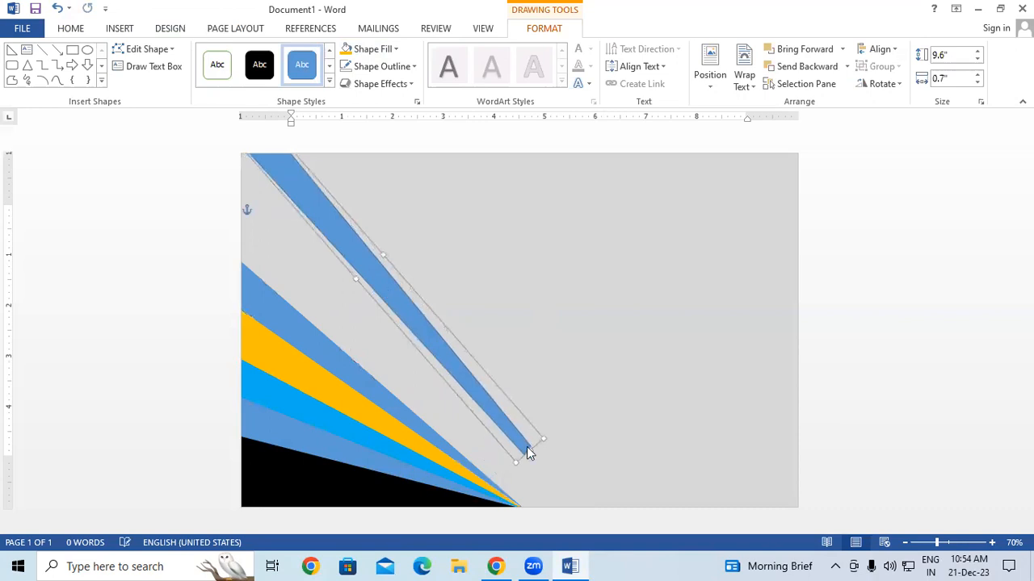
left_click_drag(527, 447, 570, 474)
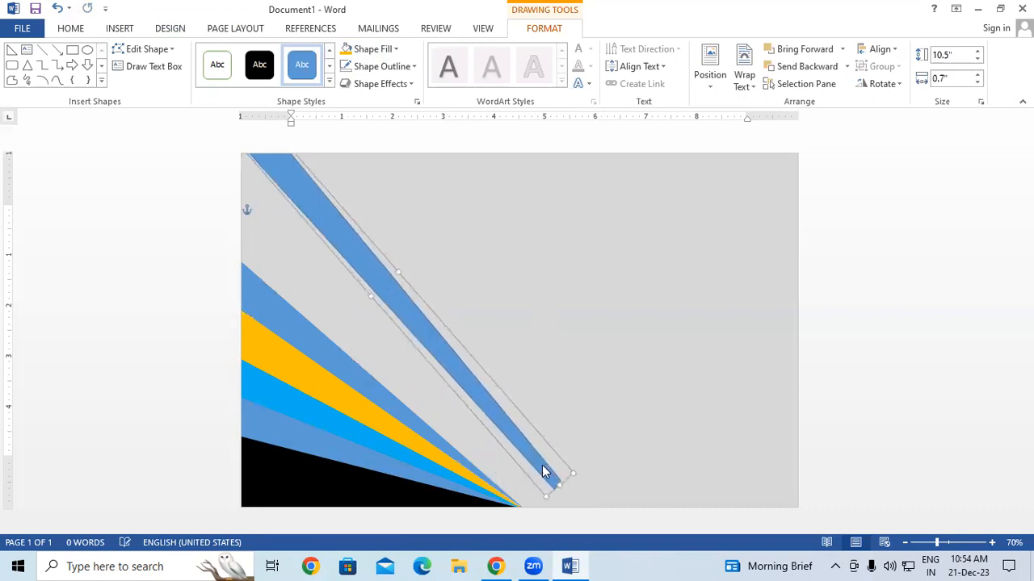
Edit the diagonal band's points to pull its lower end outward, then shift the band so it ends at the page's bottom edge.
right_click(544, 473)
left_click(586, 285)
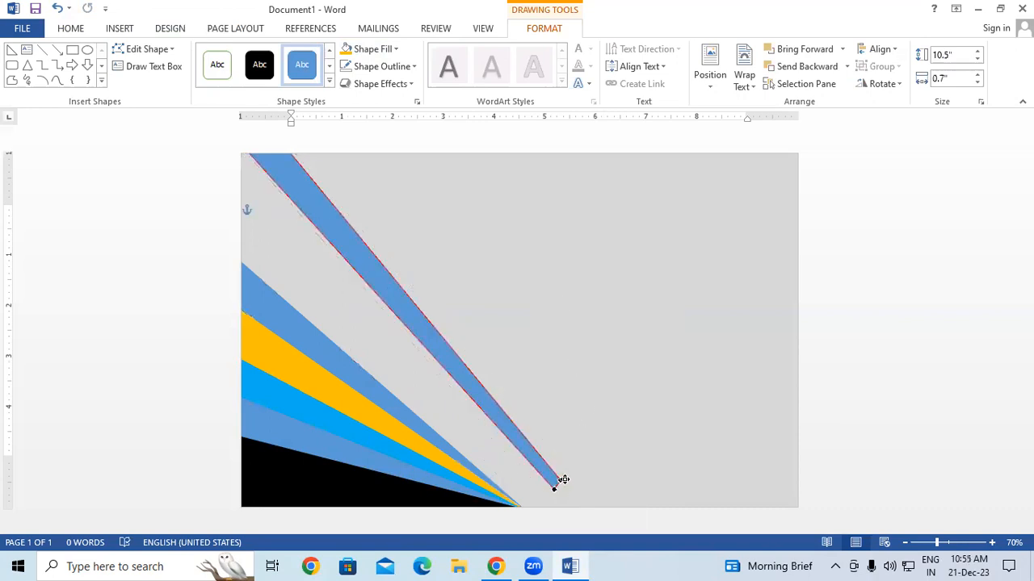
mouse_move(566, 481)
left_mouse_down()
mouse_move(619, 507)
mouse_move(560, 494)
mouse_move(620, 516)
mouse_move(617, 493)
left_mouse_up()
left_click(521, 389)
left_click_drag(515, 395, 525, 410)
left_click(593, 376)
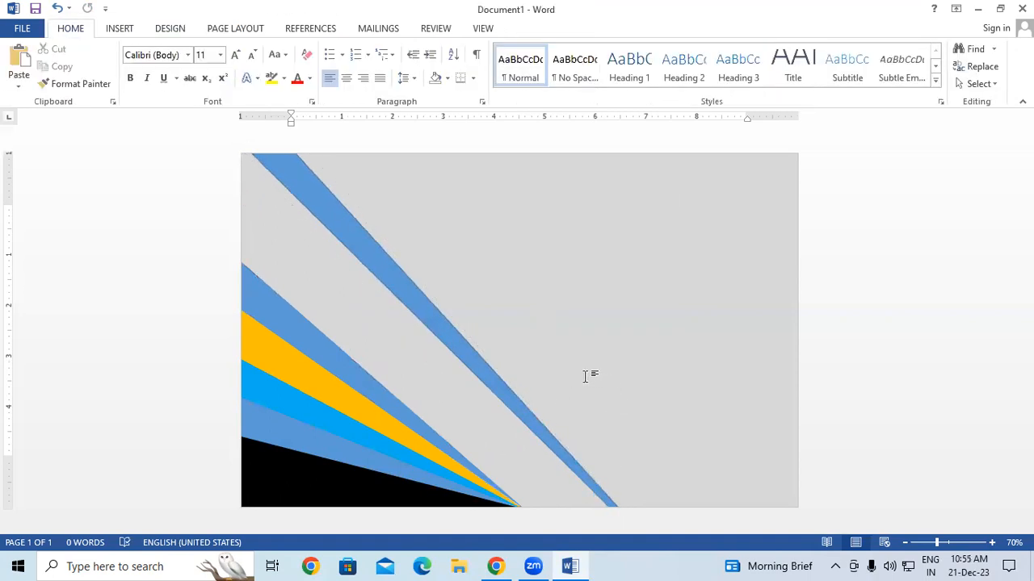
Draw a rectangle about 6.19" high and 10.02" wide inside the page margins and nudge it slightly up.
left_click(129, 30)
left_click(207, 60)
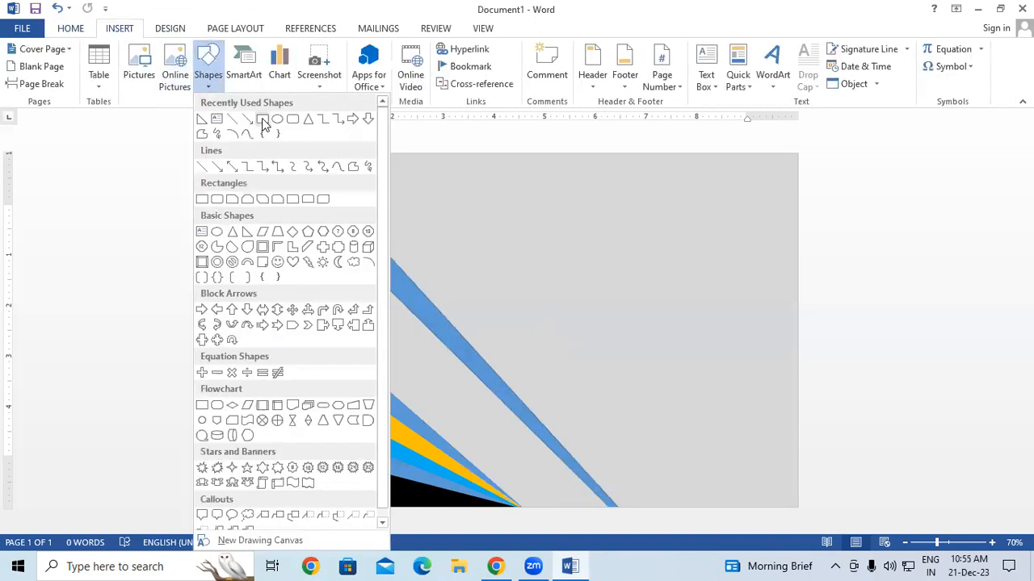
left_click(264, 122)
left_click_drag(265, 177, 385, 280)
left_click_drag(444, 325, 773, 491)
key("Up")
key("Up")
key("Up")
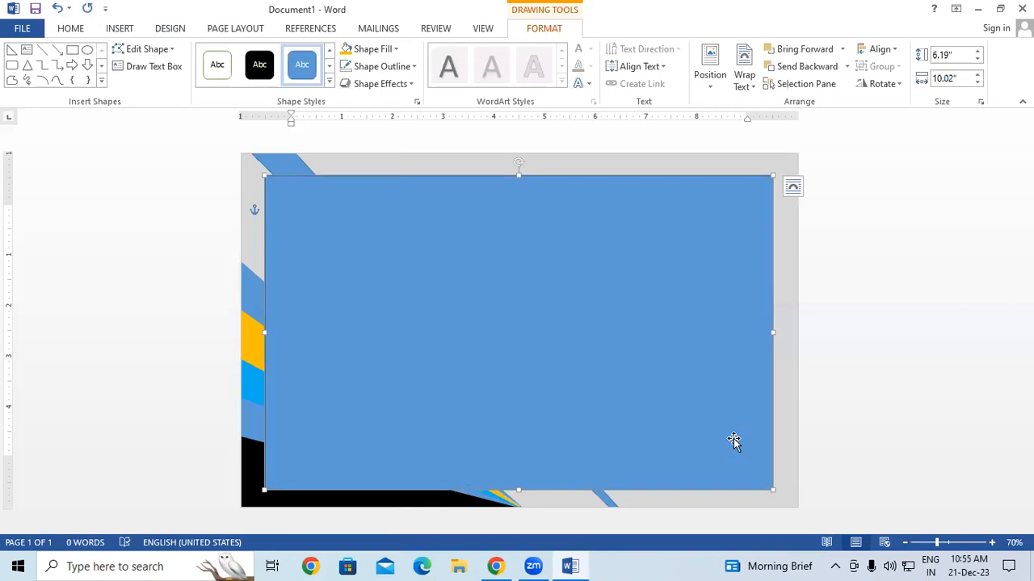
key("Up")
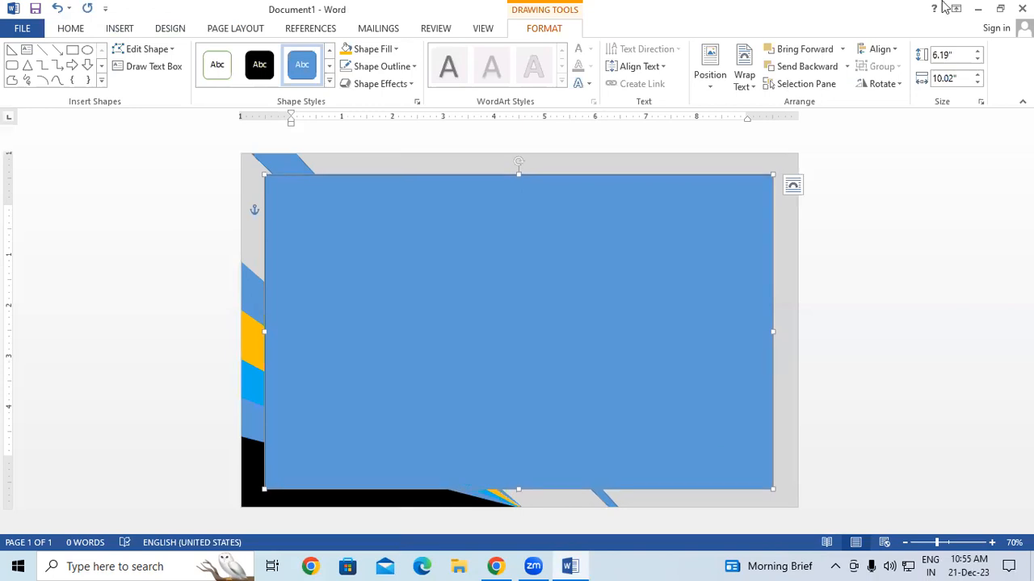
Give the rectangle a 6 pt white outline, checking the sample certificate in the browser for reference.
left_click(388, 69)
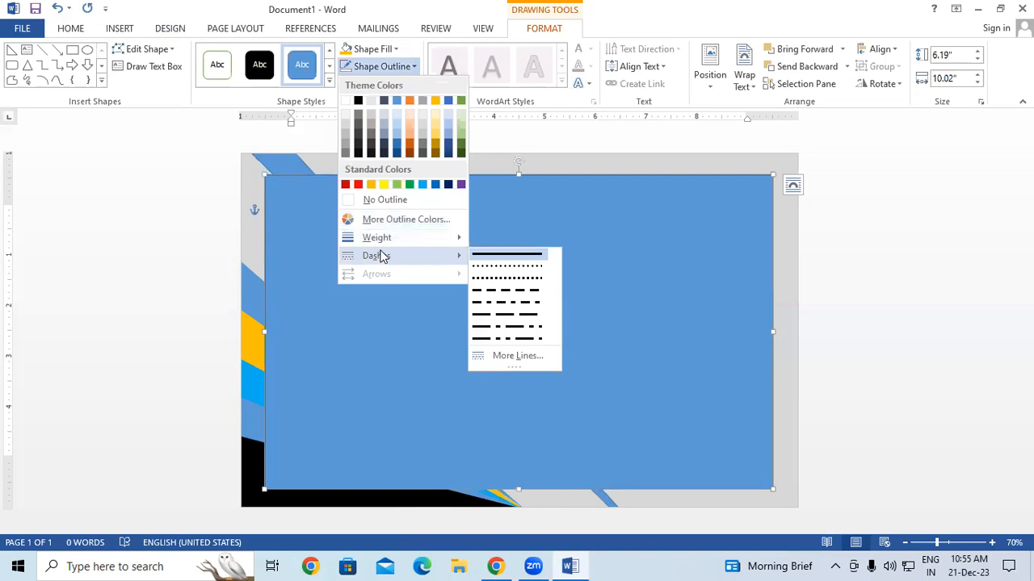
mouse_move(376, 242)
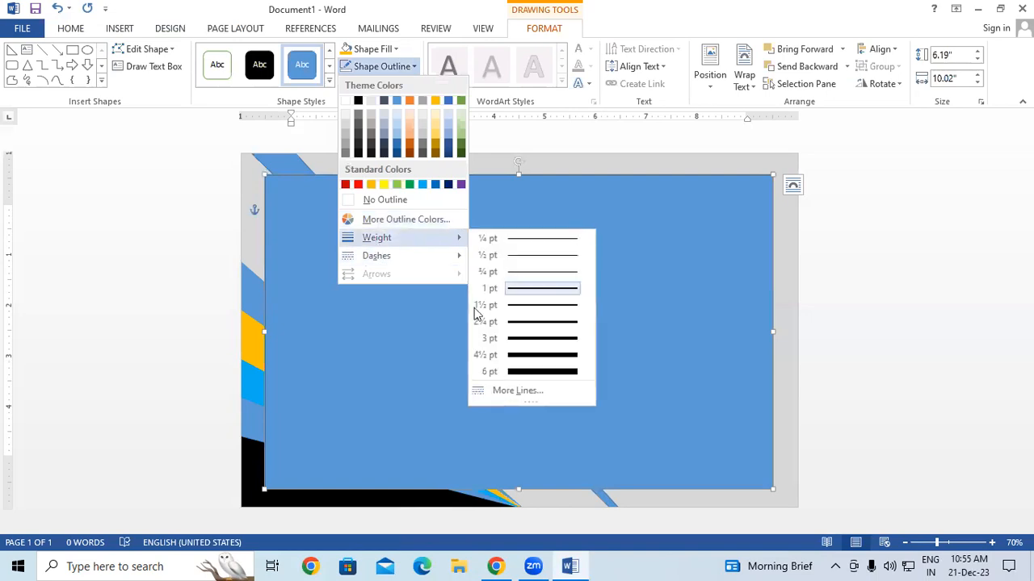
left_click(518, 375)
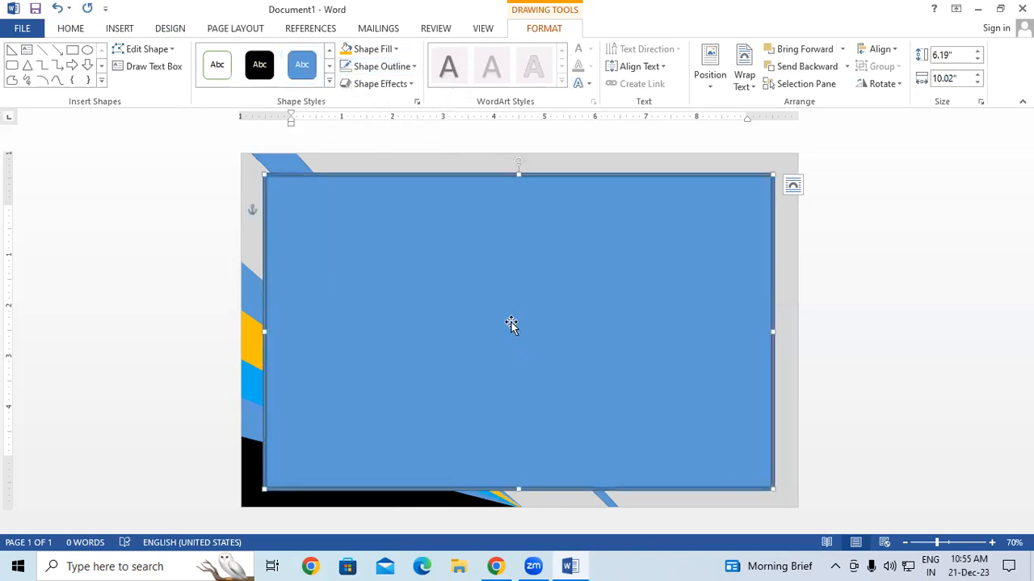
left_click(496, 566)
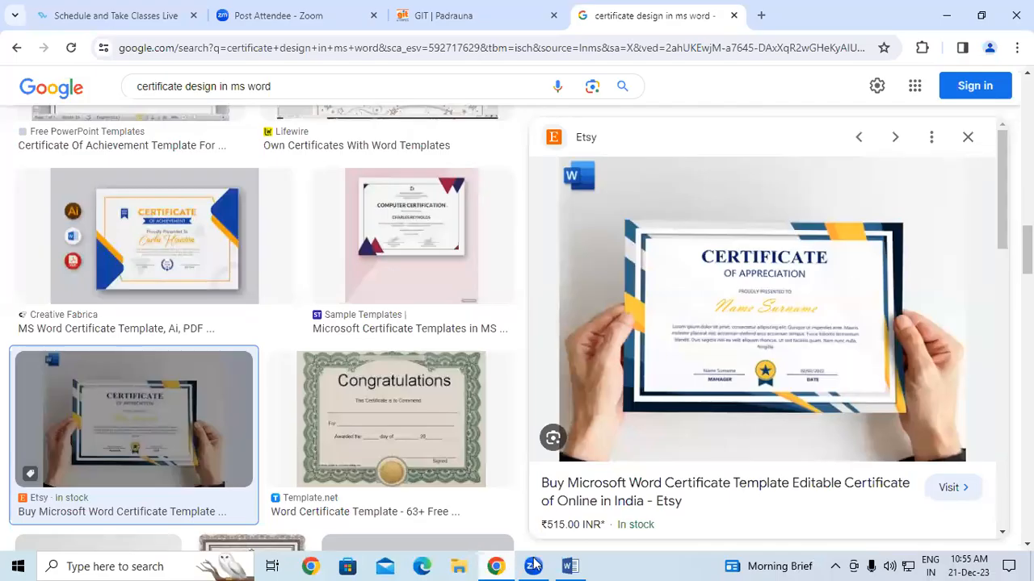
left_click(570, 566)
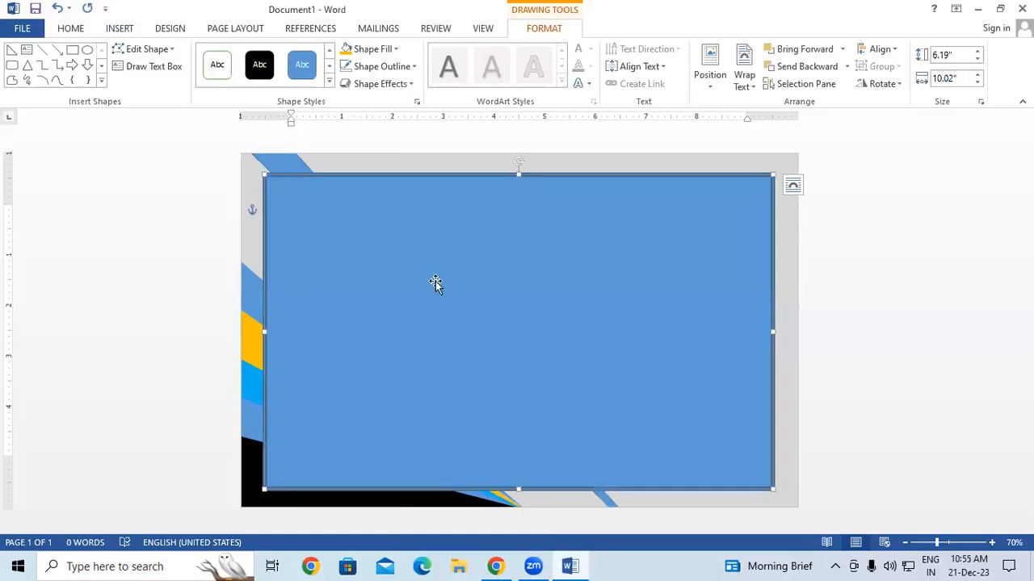
left_click(370, 67)
left_click(347, 102)
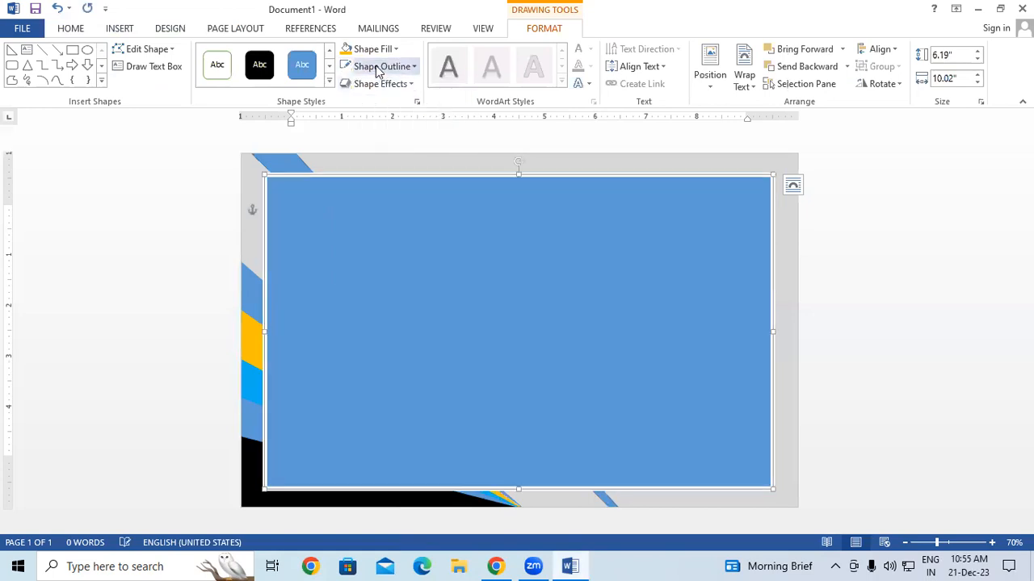
Remove the rectangle's fill so only its frame is left, and deselect it.
left_click(373, 49)
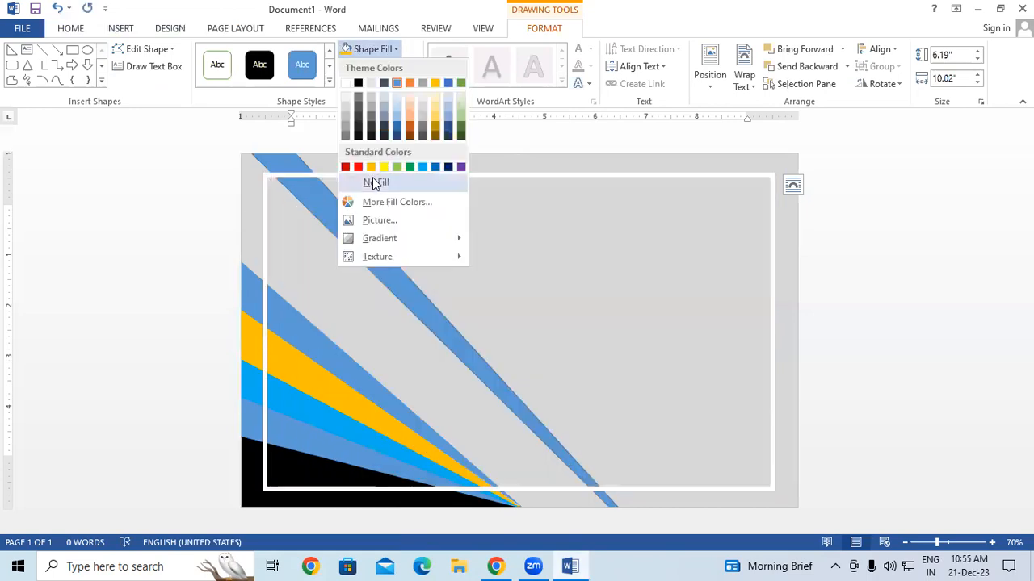
left_click(376, 183)
left_click(791, 355)
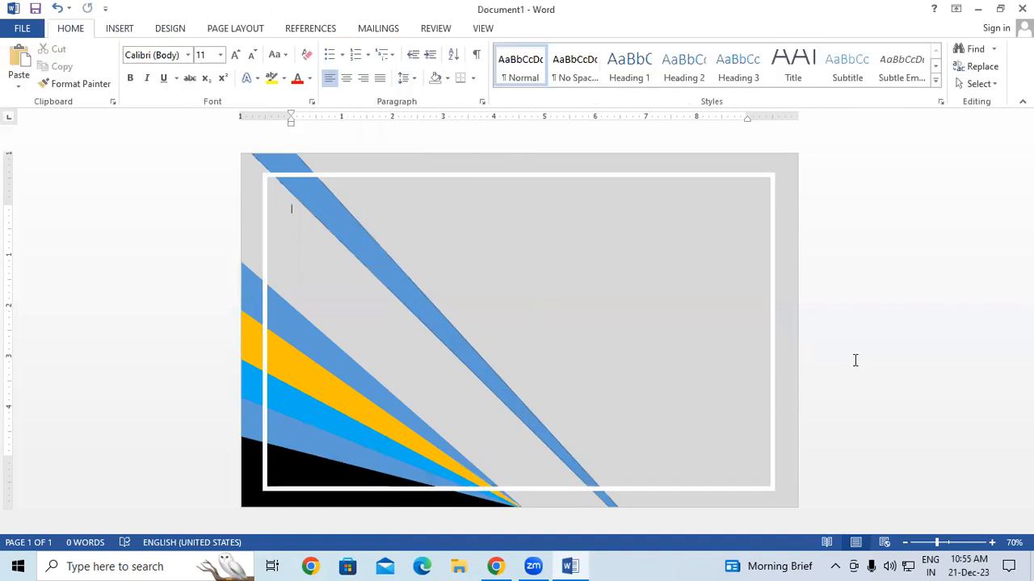
Bring the orange wedge forward one level and deselect it.
left_click(292, 368)
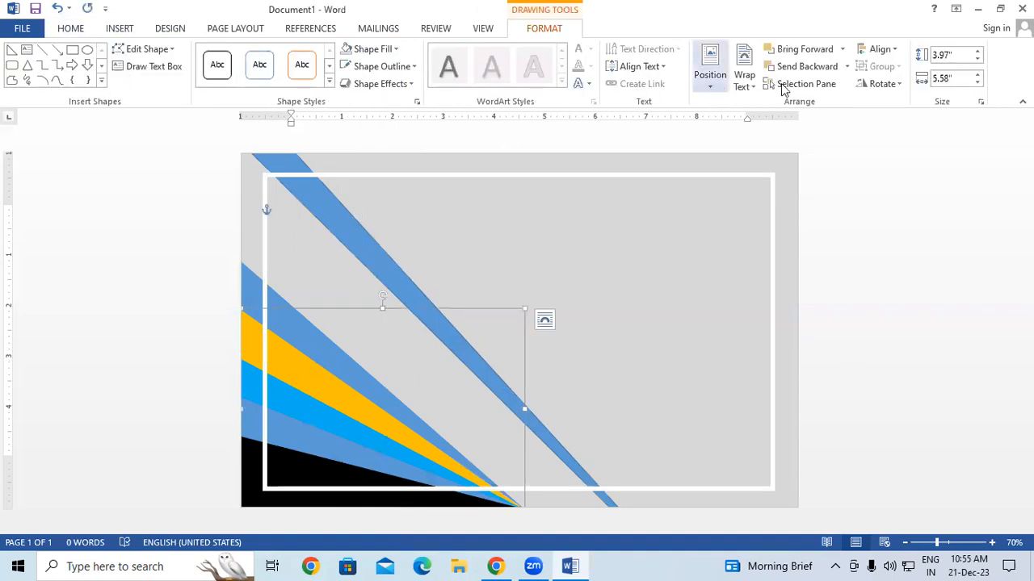
left_click(795, 60)
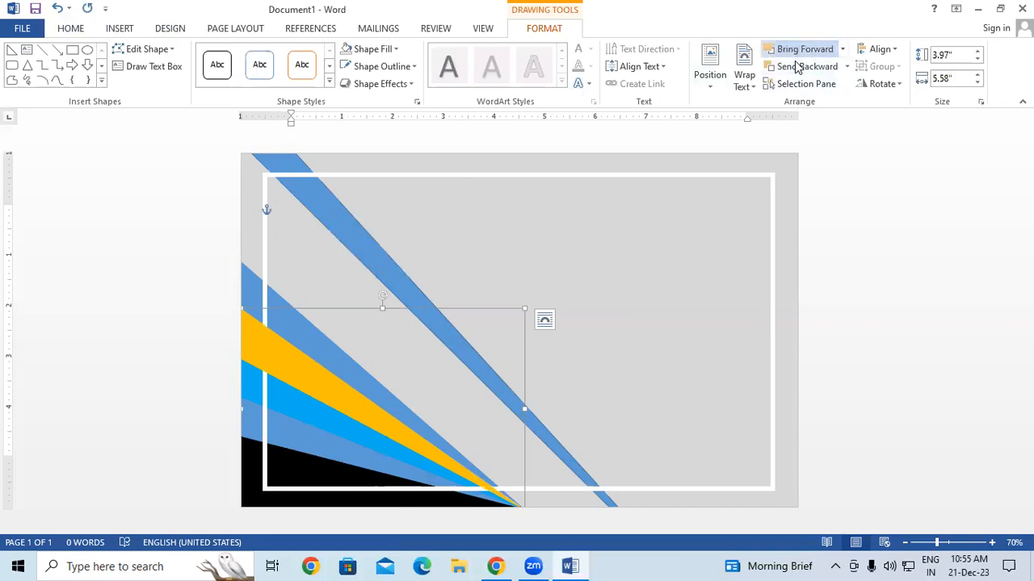
left_click(894, 334)
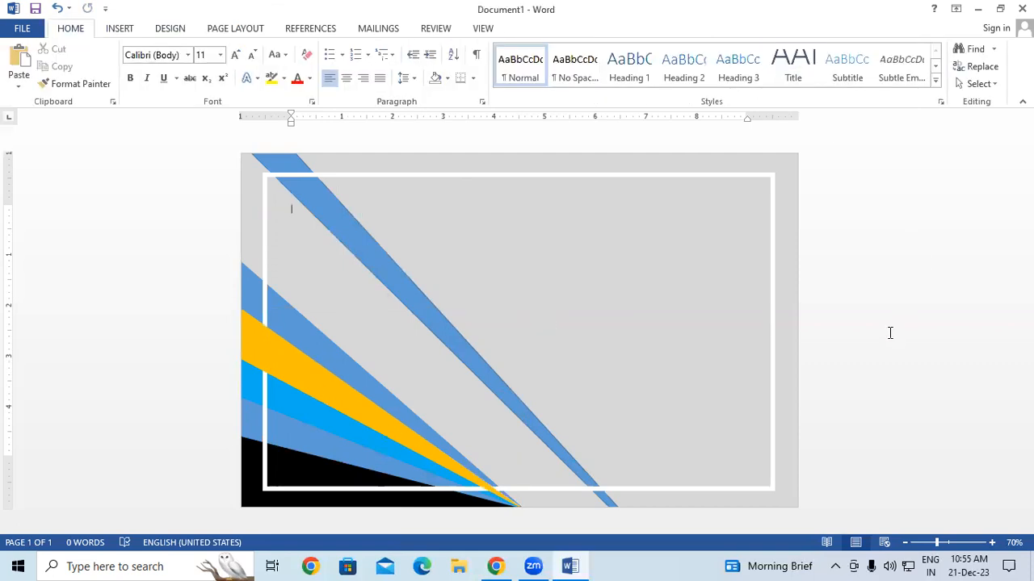
Draw a rectangle about 5.45" high and 9.21" wide inside the white frame and fill it white.
left_click(119, 30)
left_click(211, 89)
left_click(262, 118)
mouse_move(286, 195)
left_mouse_down()
mouse_move(532, 372)
mouse_move(752, 471)
left_mouse_up()
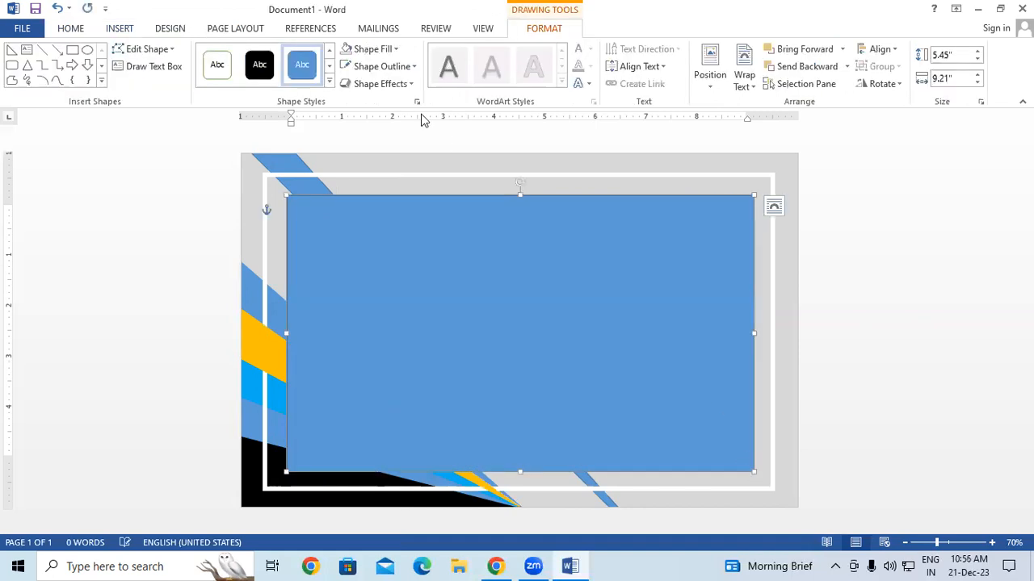
left_click(372, 49)
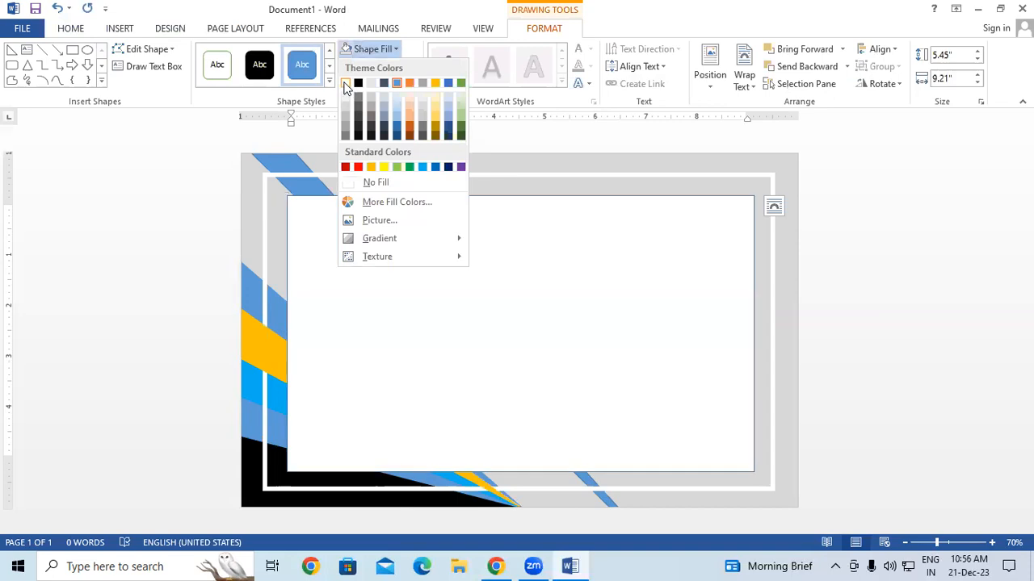
left_click(346, 84)
left_click(635, 250)
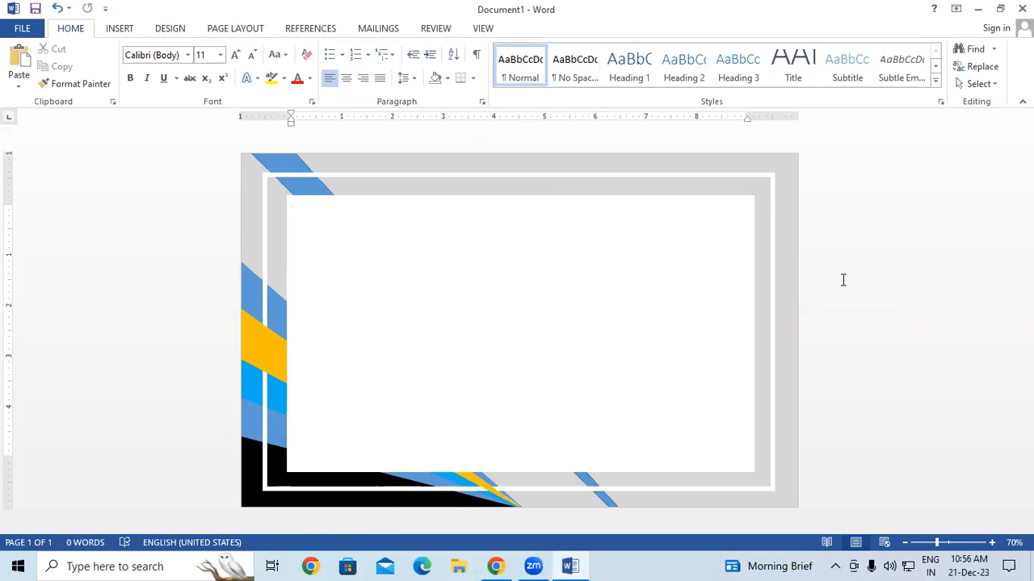
Check the sample certificate in the browser, then add a blue WordArt title reading CERTIFICATE near the top middle of the white panel.
left_click(497, 566)
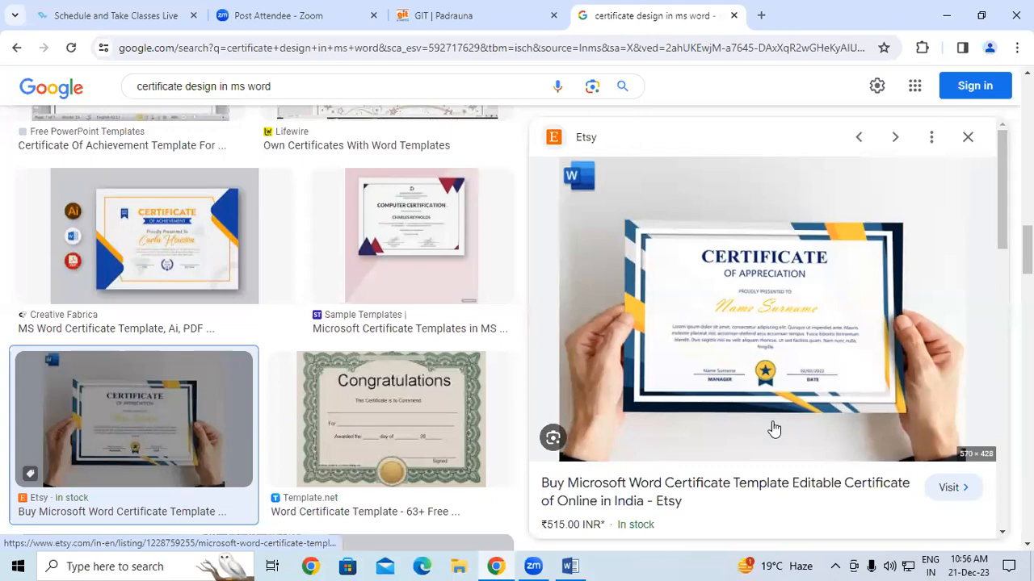
left_click(570, 566)
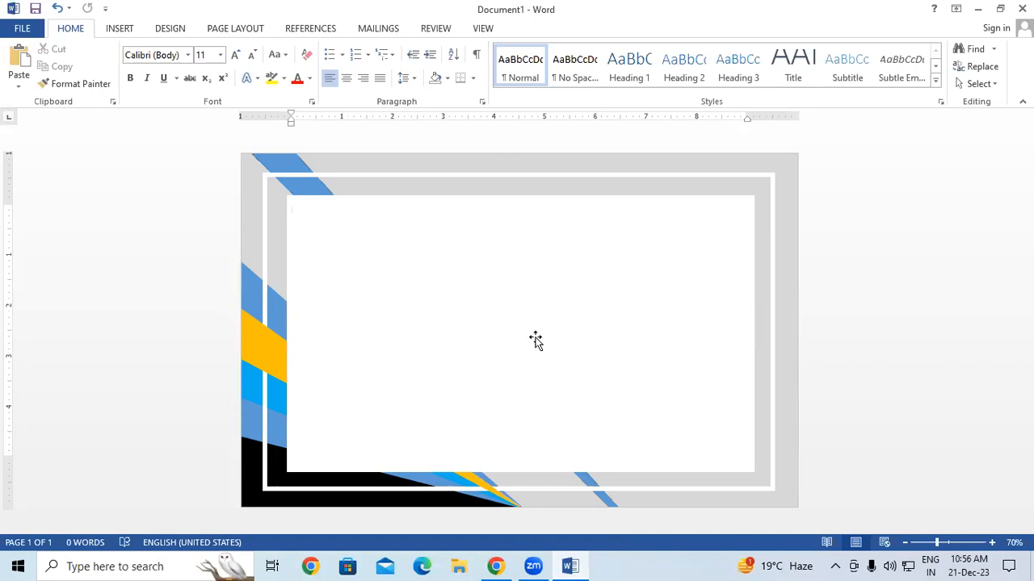
left_click(129, 33)
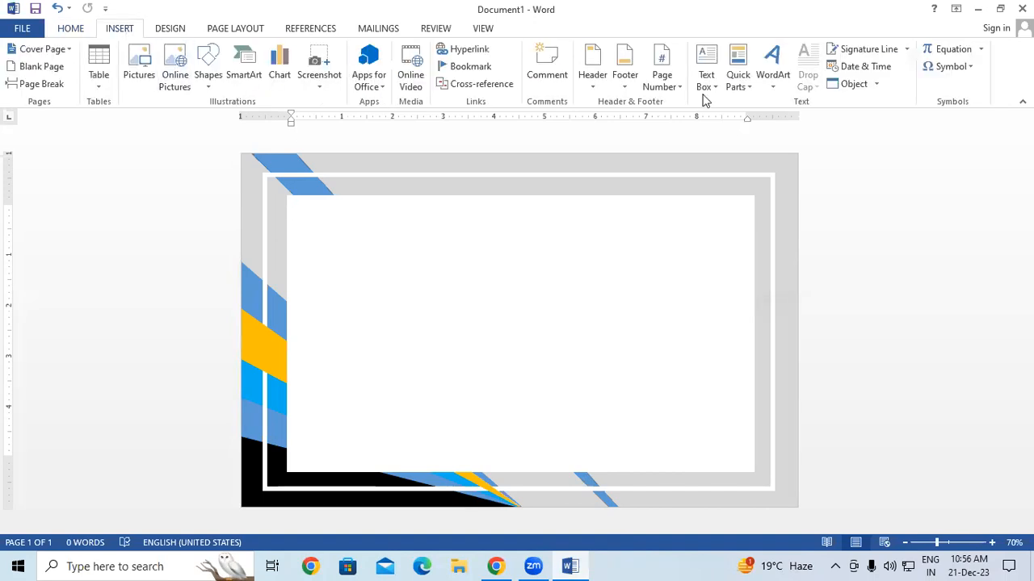
left_click(777, 81)
left_click(817, 120)
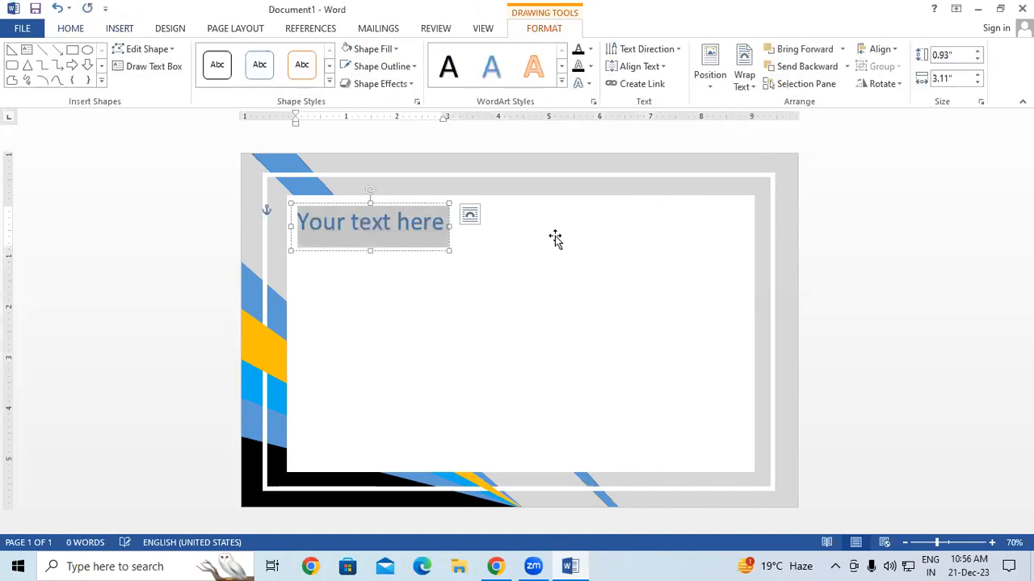
type("cE")
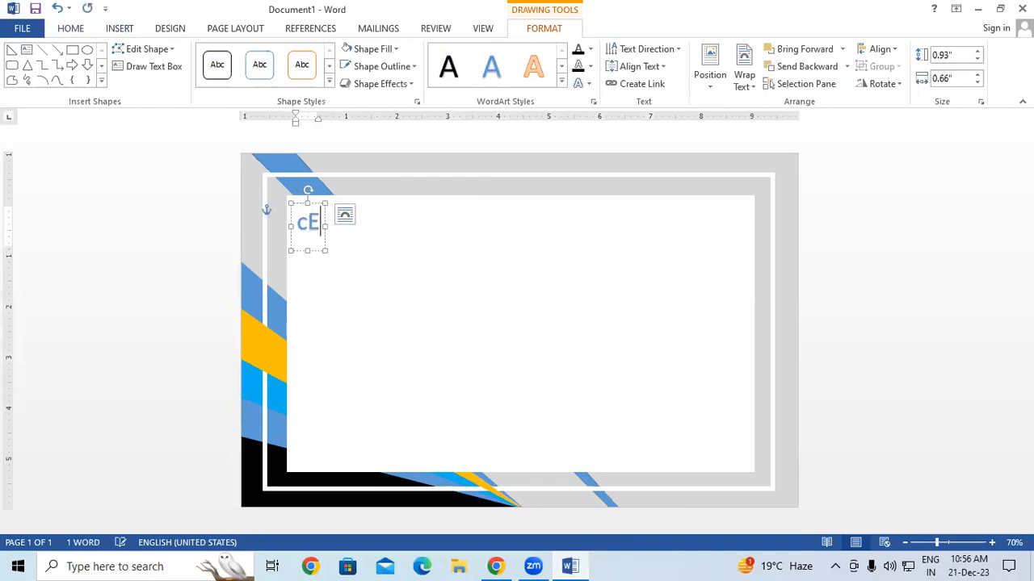
type("RTIFICATE")
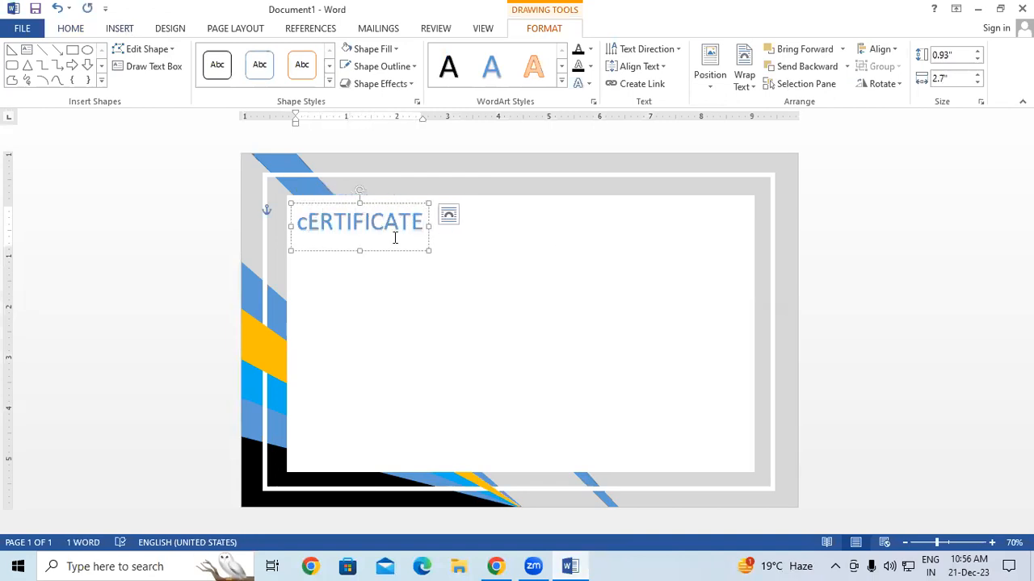
left_click(295, 221)
key("shift+Right")
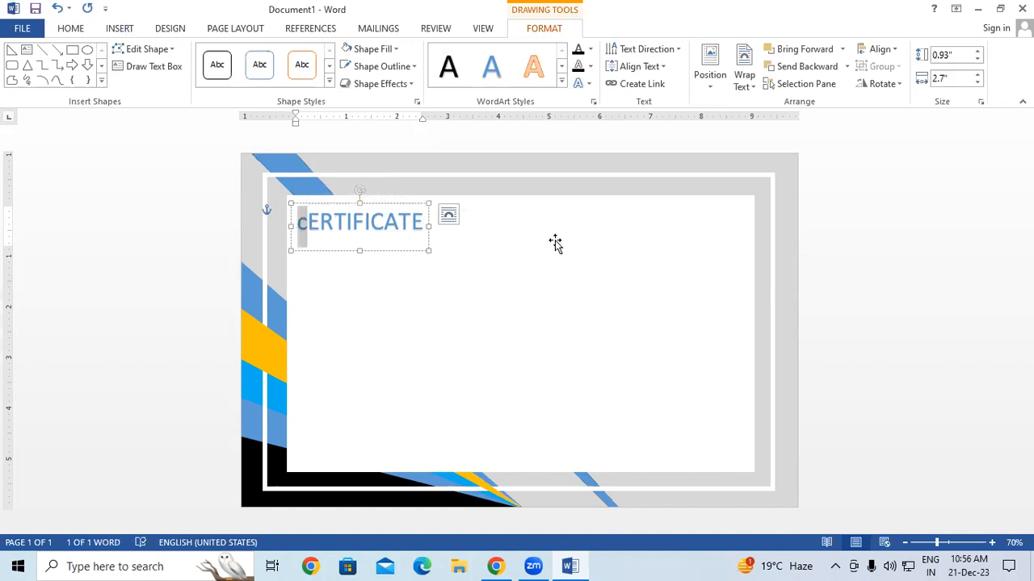
type("C")
left_click_drag(396, 251, 527, 246)
Format the CERTIFICATE title in bold Castellar and enlarge it to 72 pt.
left_click(78, 30)
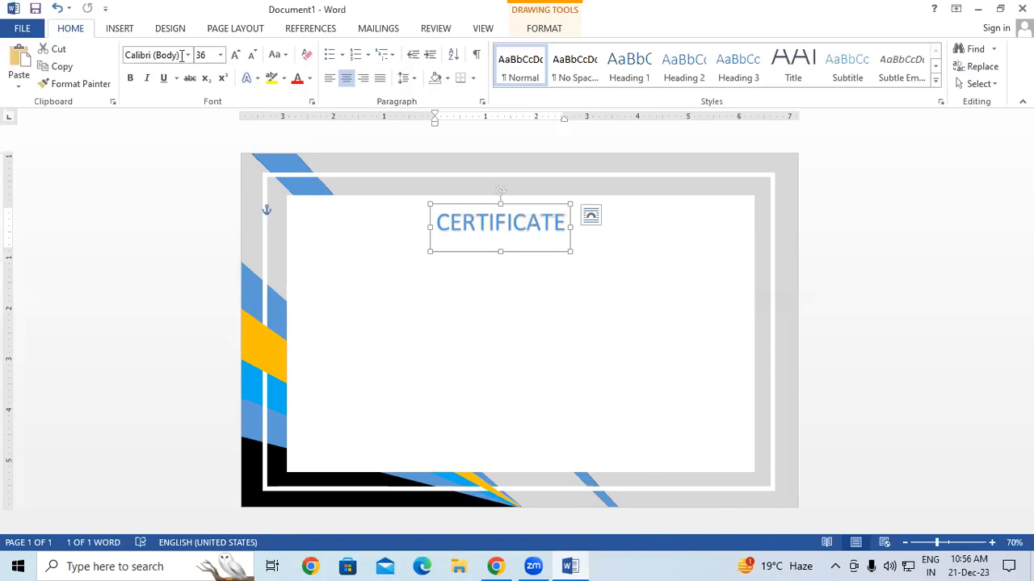
left_click(188, 55)
scroll(194, 203, "down", 3)
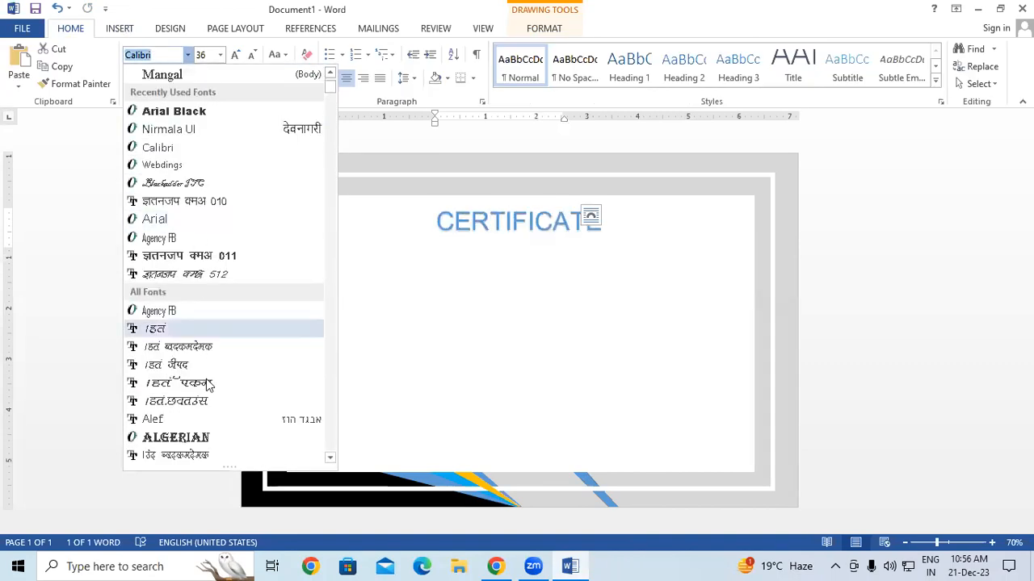
scroll(206, 385, "down", 8)
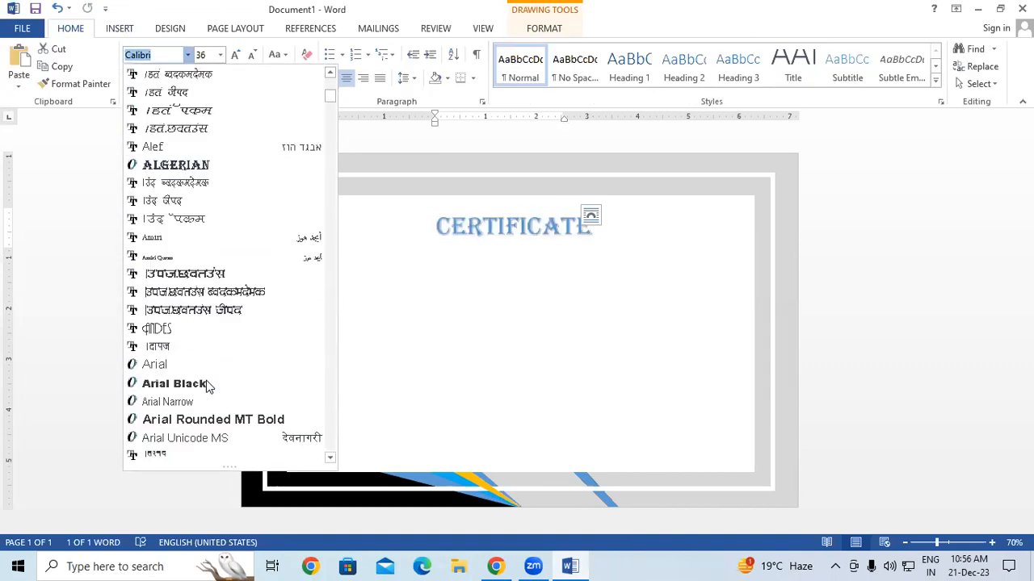
scroll(207, 385, "down", 7)
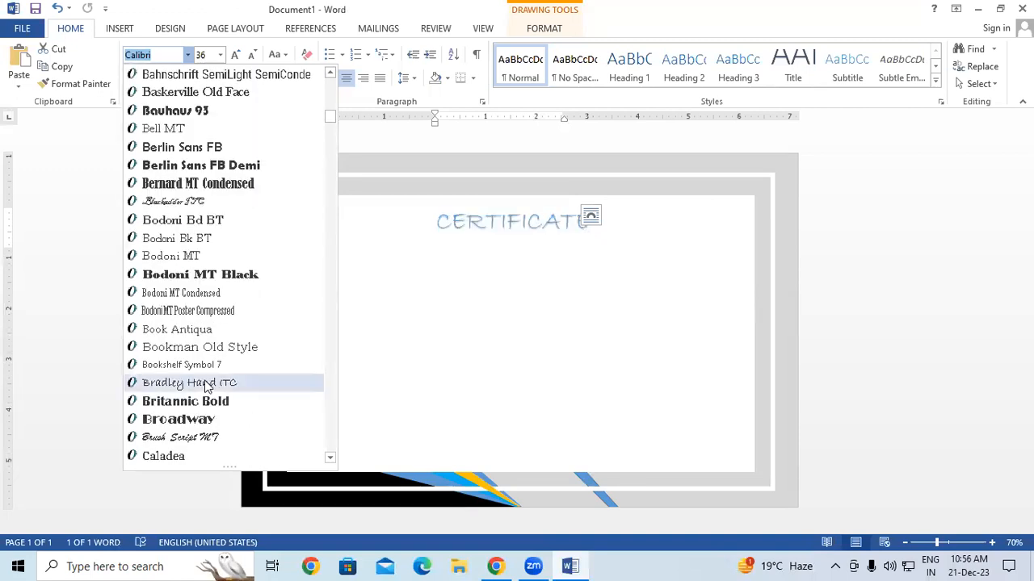
scroll(199, 397, "down", 3)
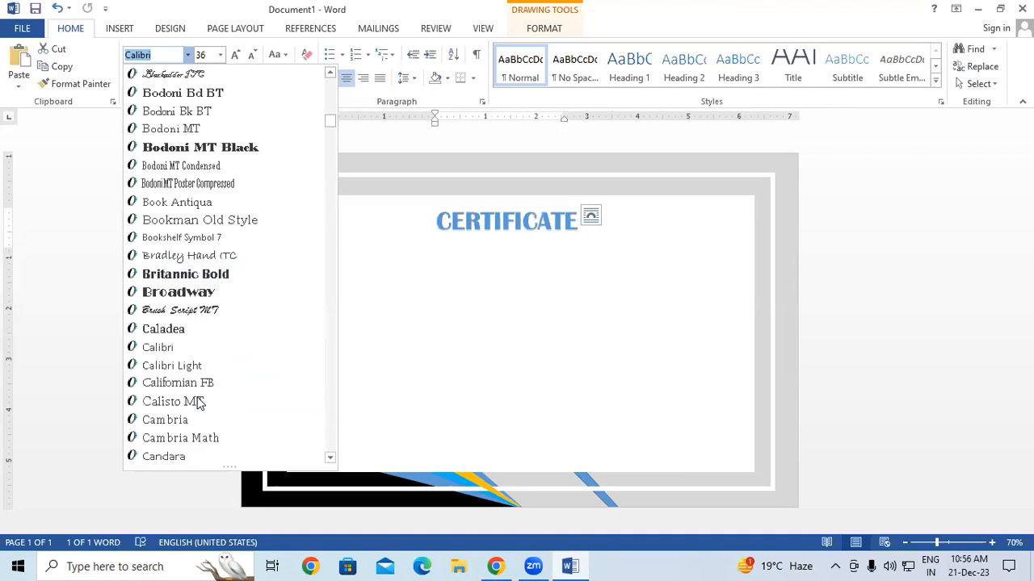
scroll(180, 343, "down", 1)
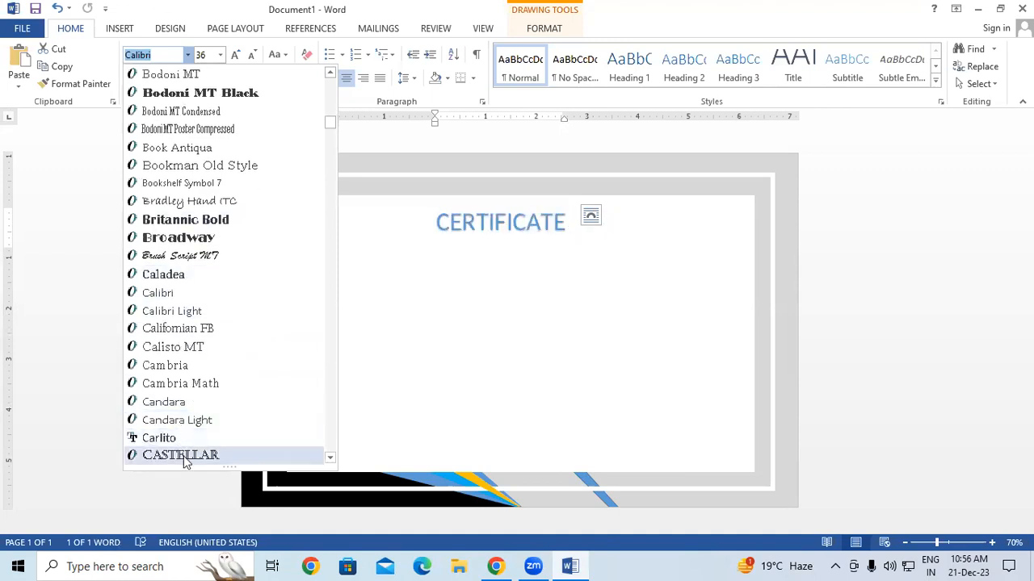
left_click(179, 455)
left_click(130, 77)
left_click(235, 55)
left_click(235, 55)
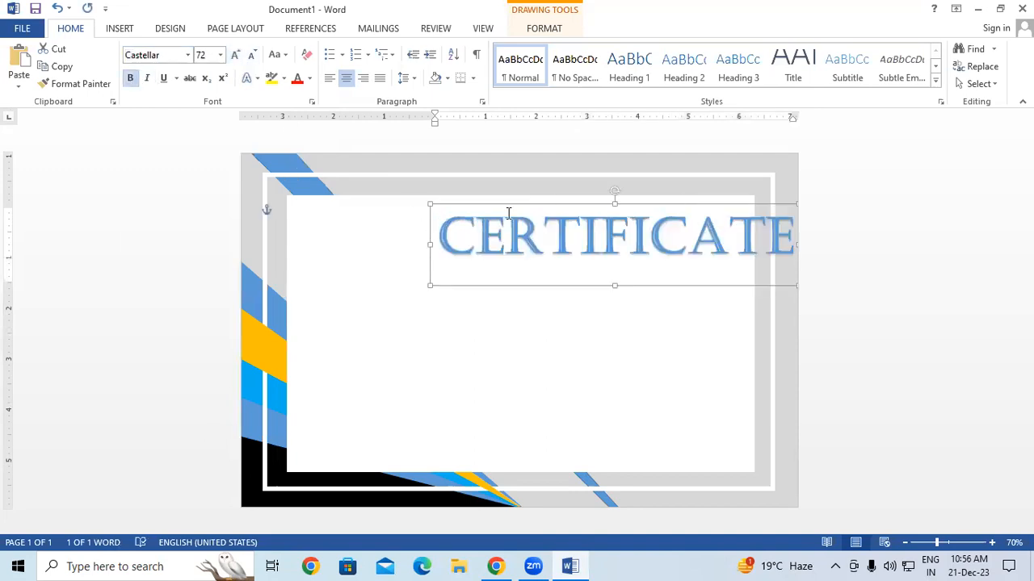
Reduce the title to 48 pt, centre it along the white panel's upper edge, and compare with the sample certificate in the browser.
left_click_drag(528, 208, 431, 201)
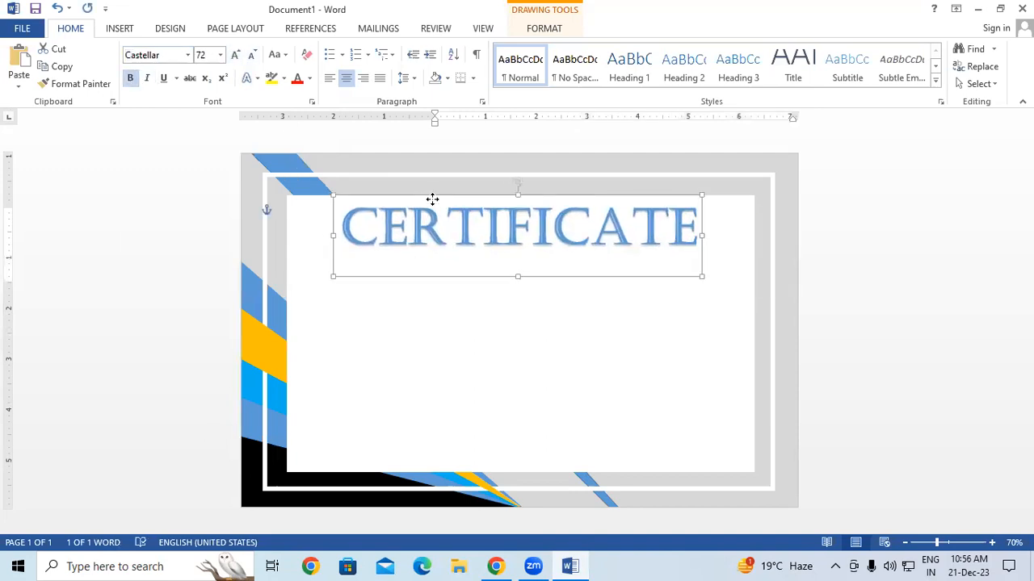
left_click(252, 55)
left_click_drag(423, 256, 476, 259)
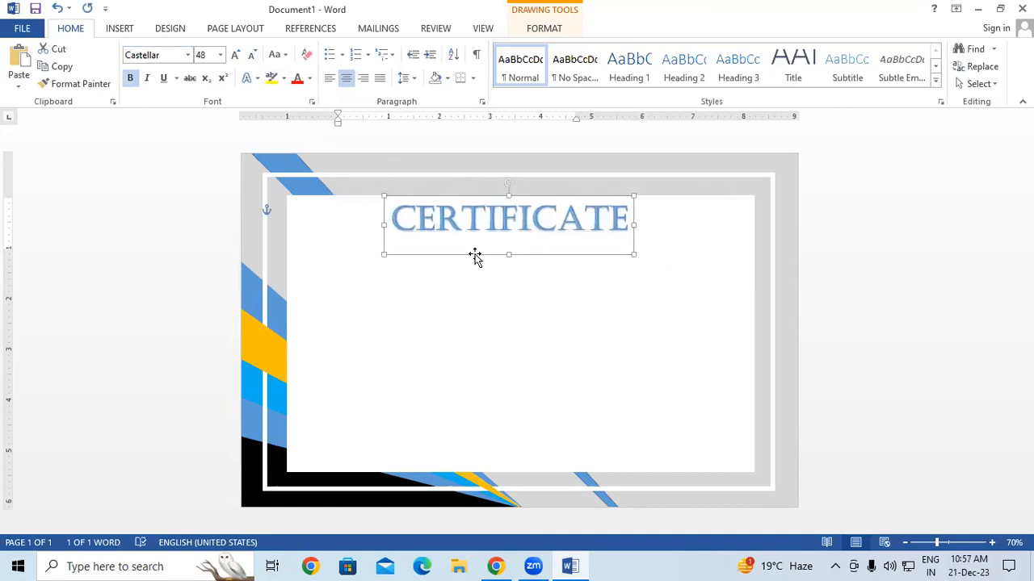
left_click(870, 305)
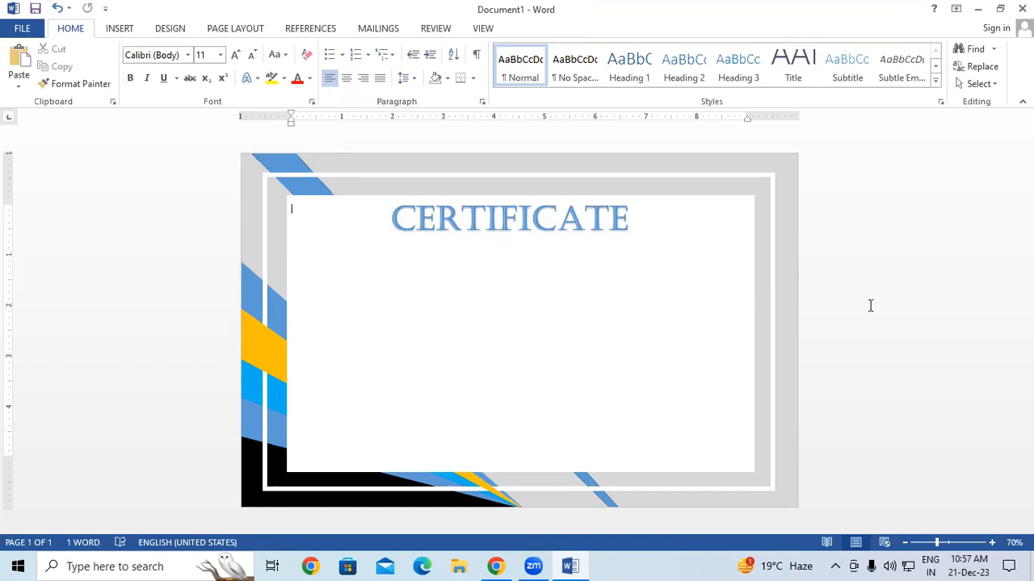
left_click(504, 566)
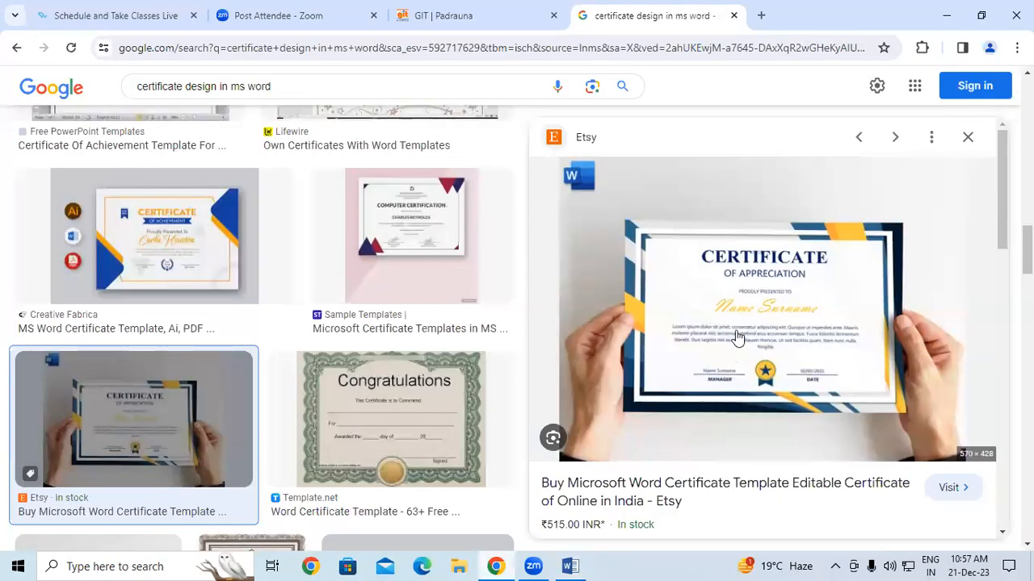
left_click(574, 566)
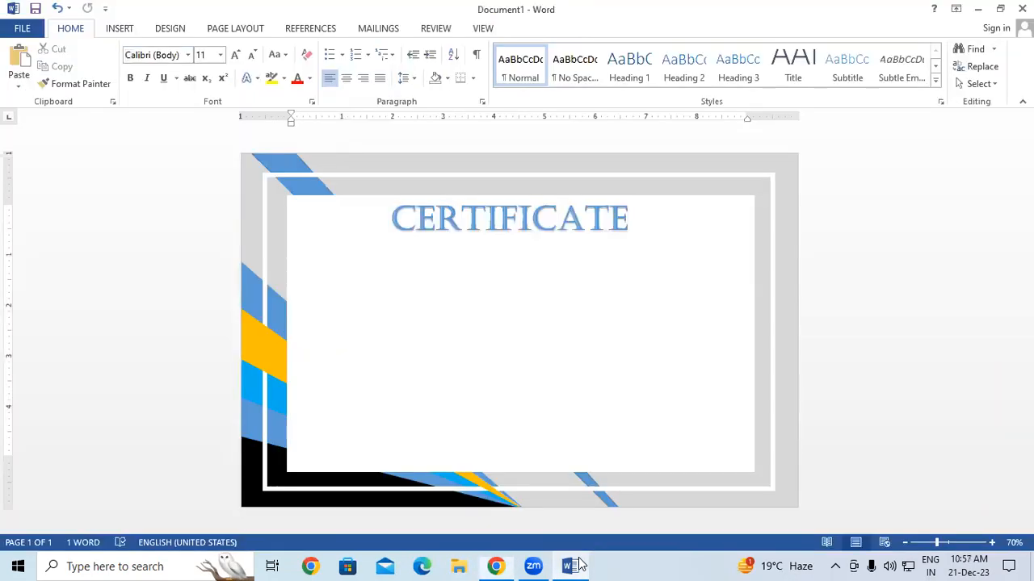